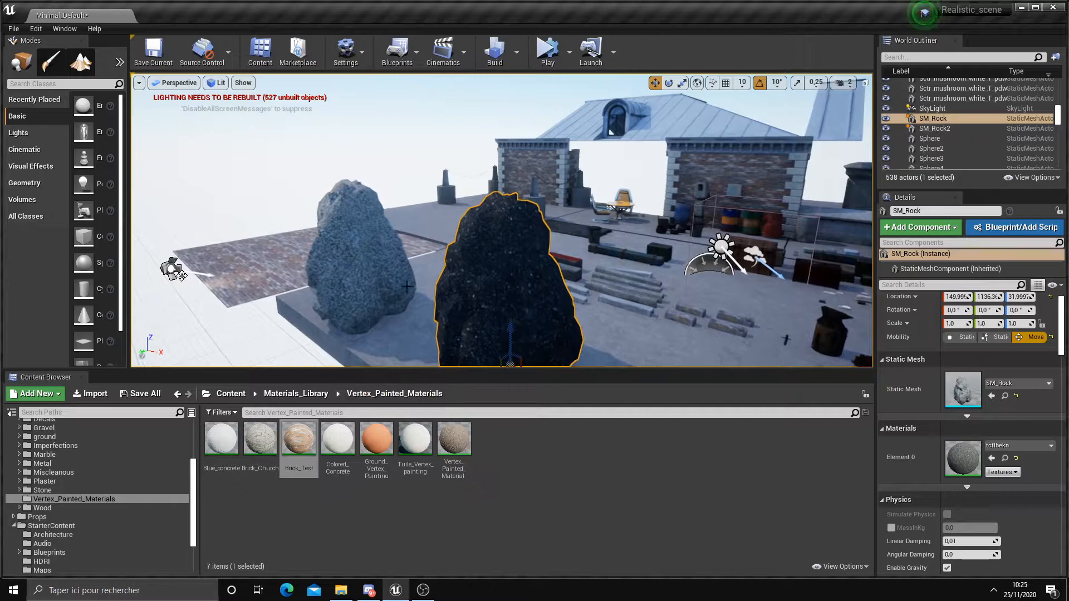
Step: Open the Brick_Test material instance and examine its A, B and C texture parameters and scalar values
right_click_drag(181, 275, 419, 394)
double_click(299, 440)
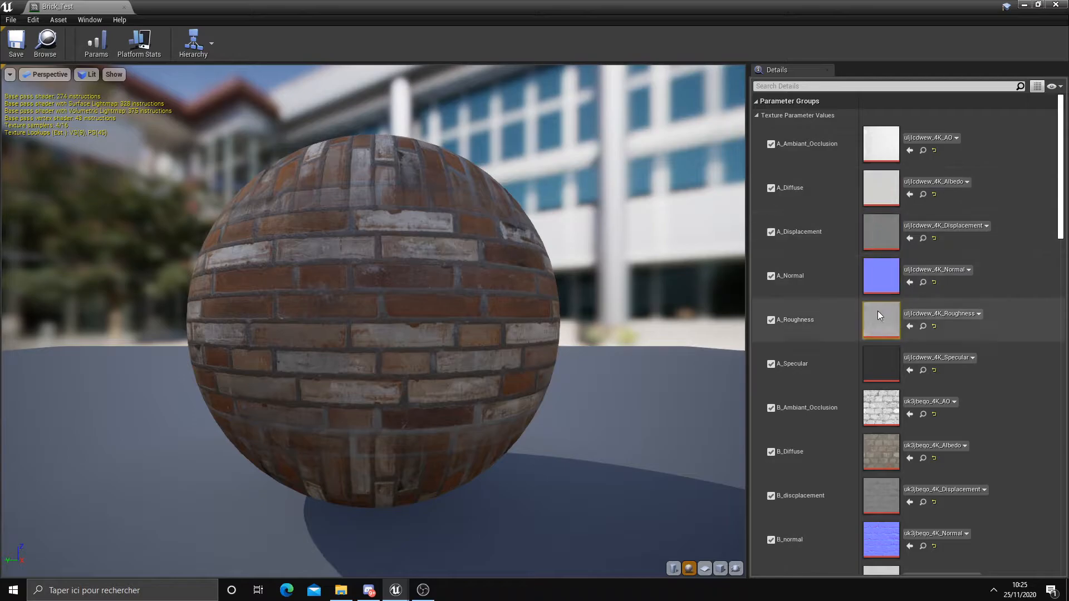
scroll(878, 314, "down", 3)
scroll(875, 328, "up", 2)
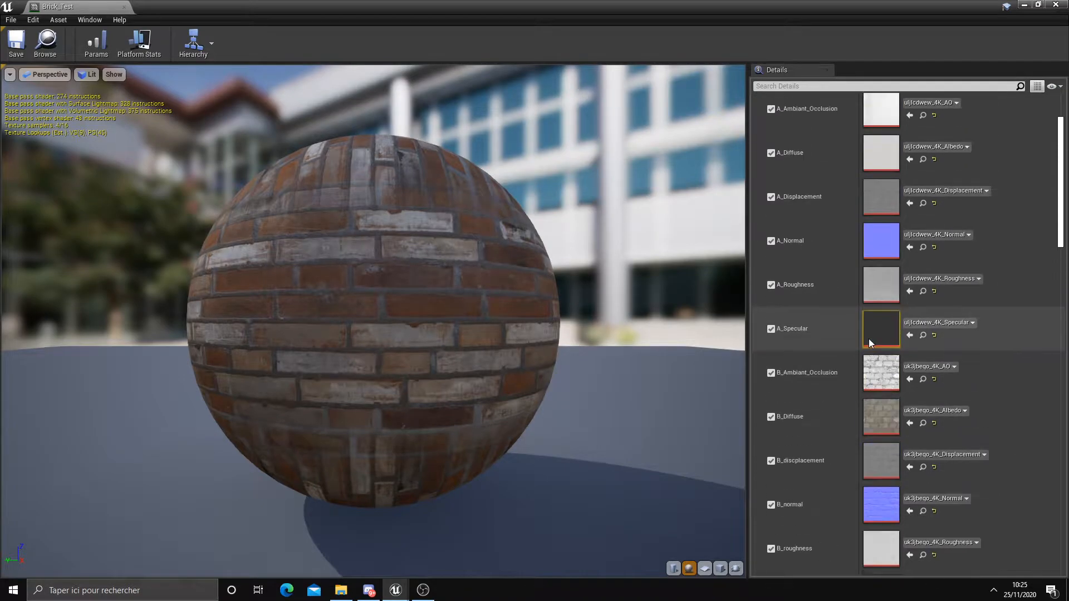
scroll(869, 338, "up", 1)
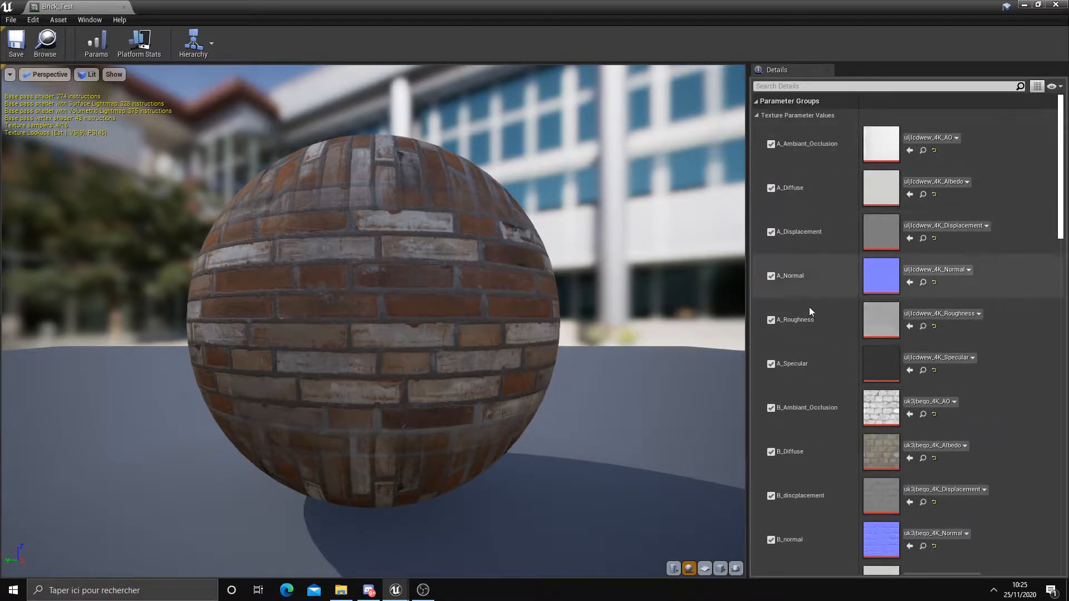
scroll(807, 368, "down", 1)
scroll(802, 423, "down", 8)
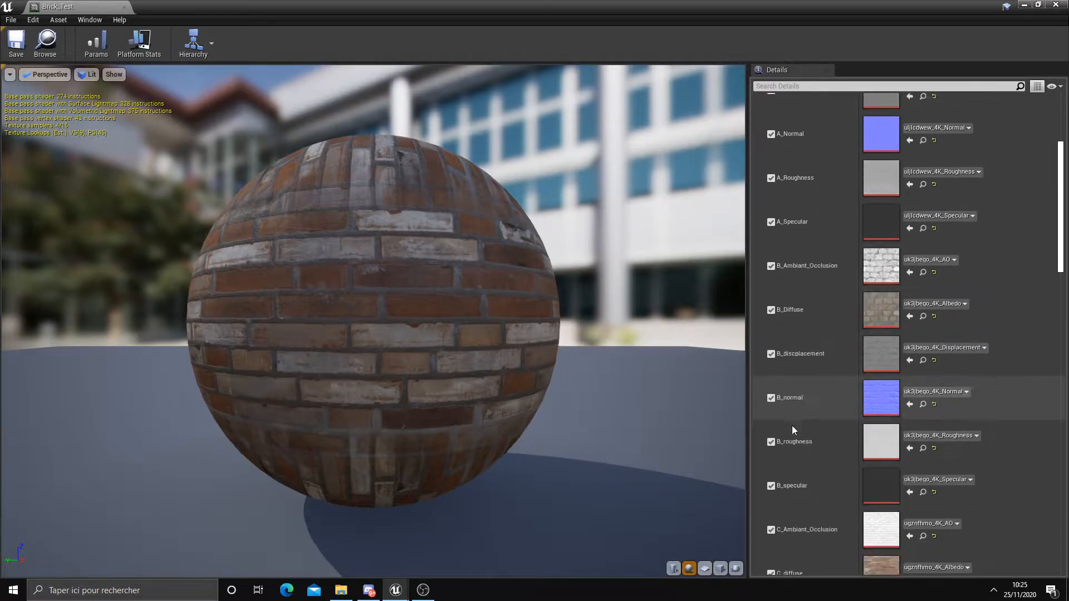
scroll(802, 462, "down", 7)
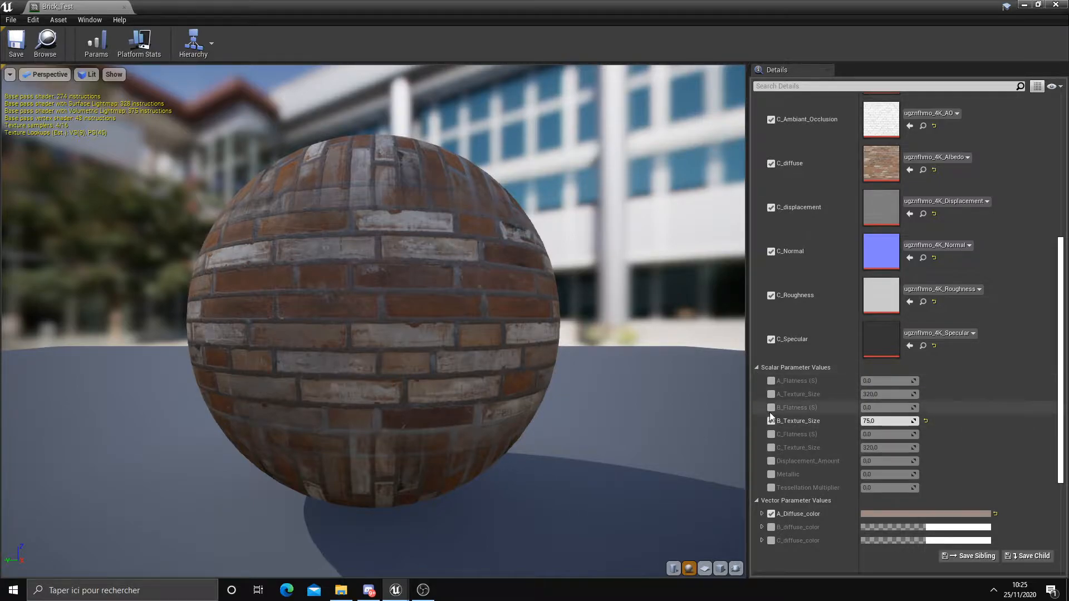
Step: Enable the C_Texture_Size override, try a value of about 352 and undo that size change
left_click(771, 449)
left_click_drag(885, 448, 902, 448)
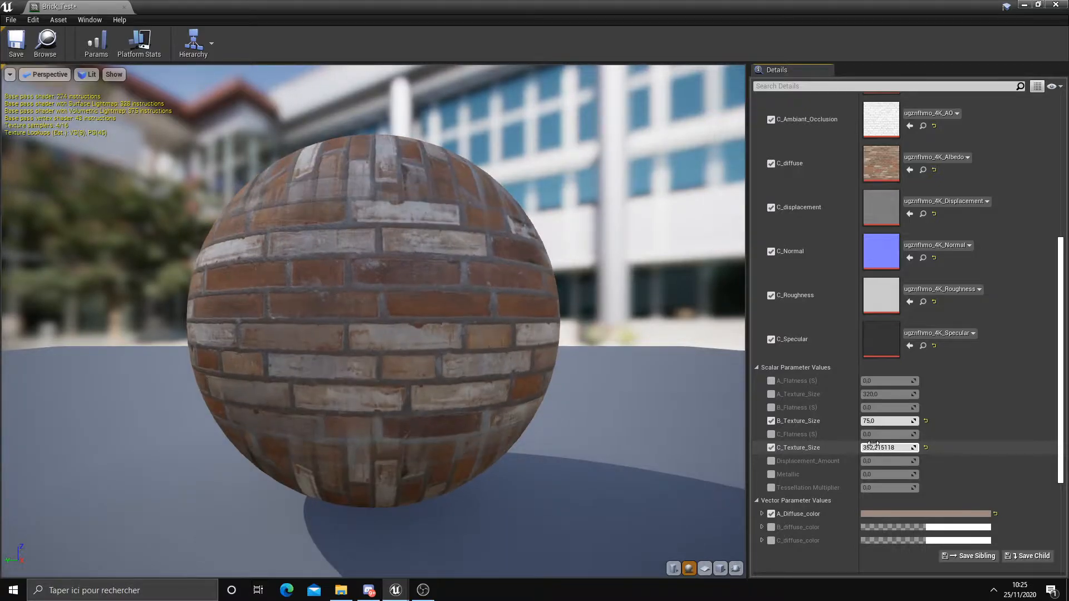
key("ctrl+z")
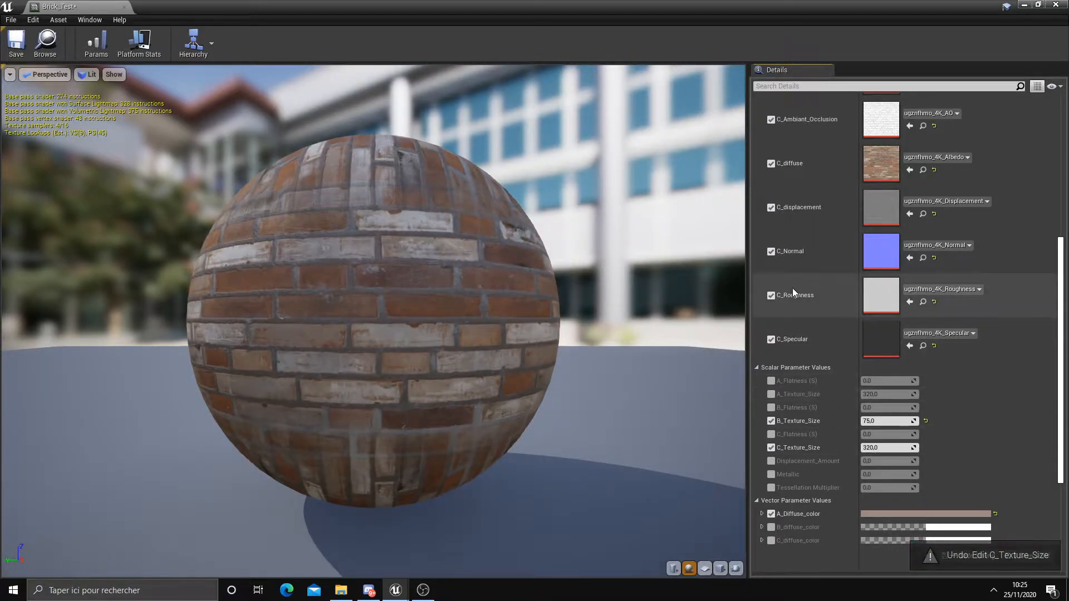
Step: Review the texture maps of the A, B and C layers in Brick_Test and close the material instance
scroll(820, 310, "up", 10)
scroll(863, 334, "up", 2)
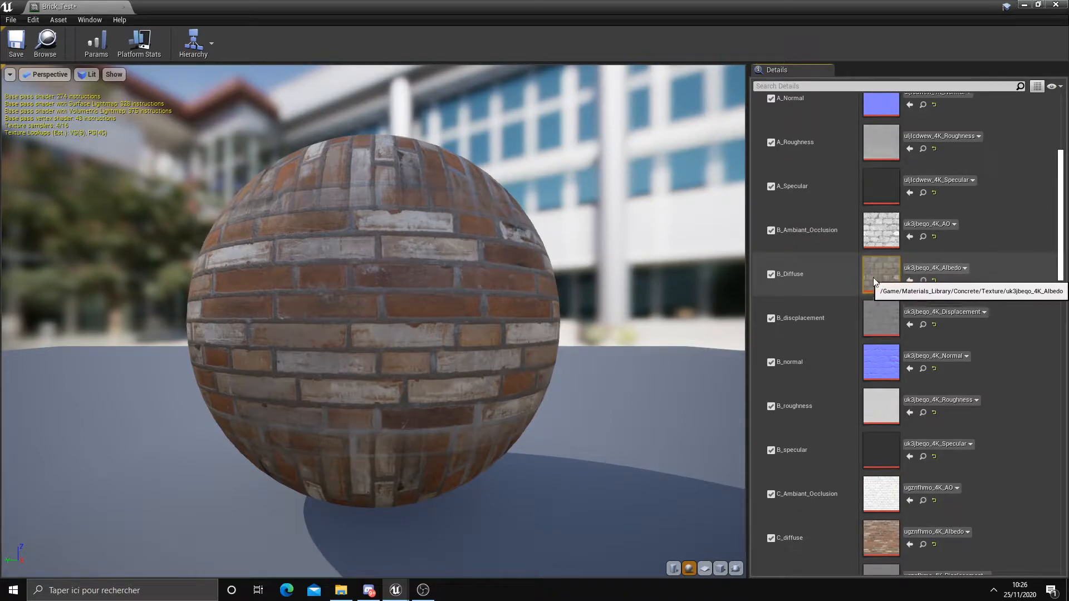
scroll(875, 286, "up", 2)
scroll(875, 286, "up", 5)
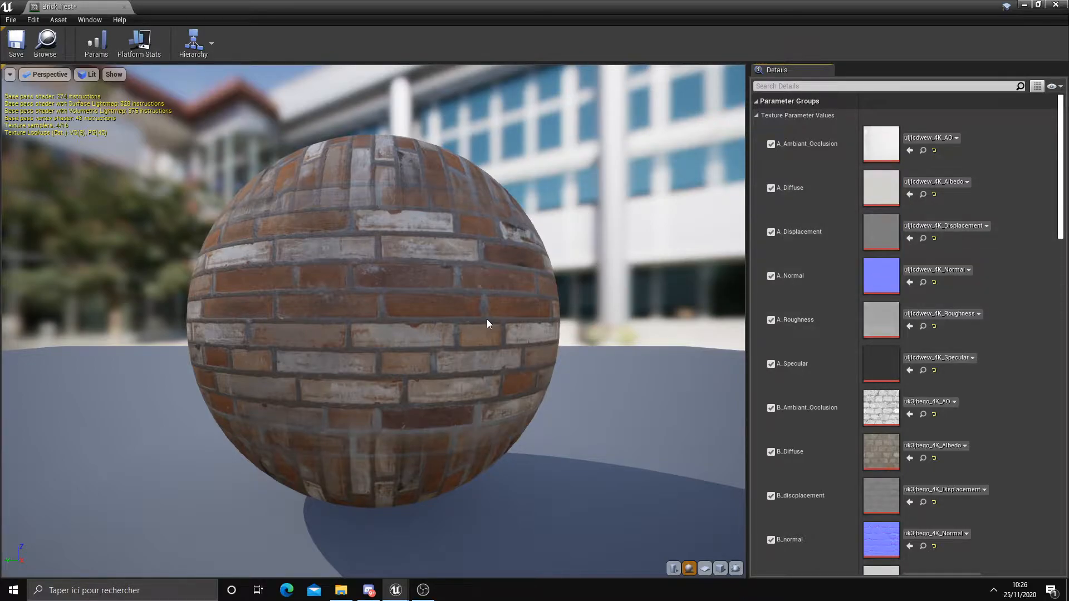
scroll(847, 380, "down", 9)
scroll(843, 379, "down", 6)
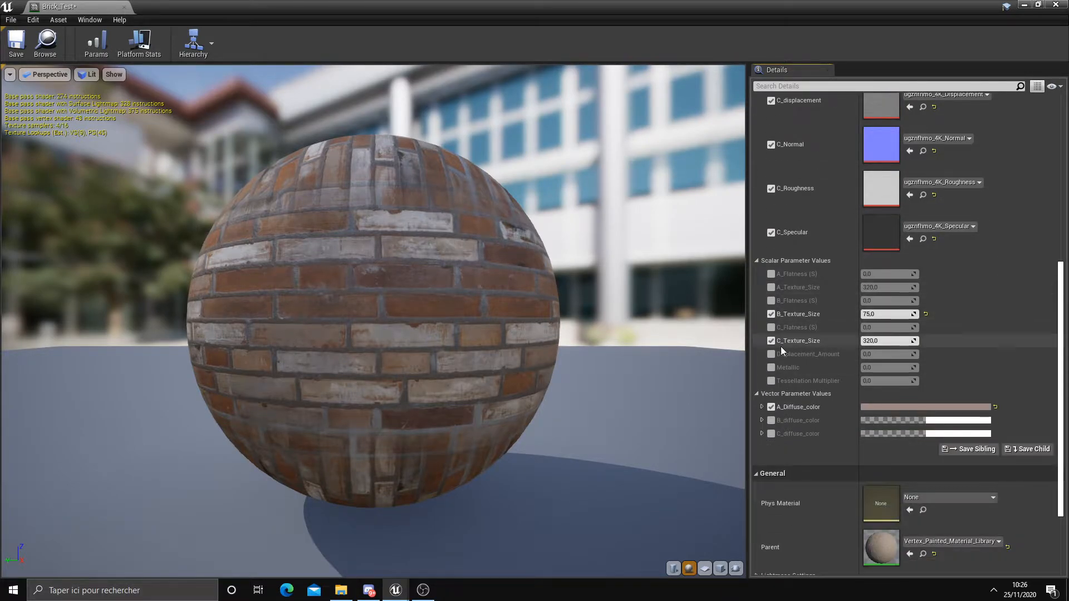
left_click(124, 6)
Step: Apply the Brick_Test material to the SM_Rock mesh and switch to vertex painting
left_click_drag(299, 440, 466, 301)
mouse_move(466, 301)
right_mouse_down()
mouse_move(529, 304)
mouse_move(512, 300)
mouse_move(523, 289)
mouse_move(462, 298)
right_mouse_up()
left_click(52, 63)
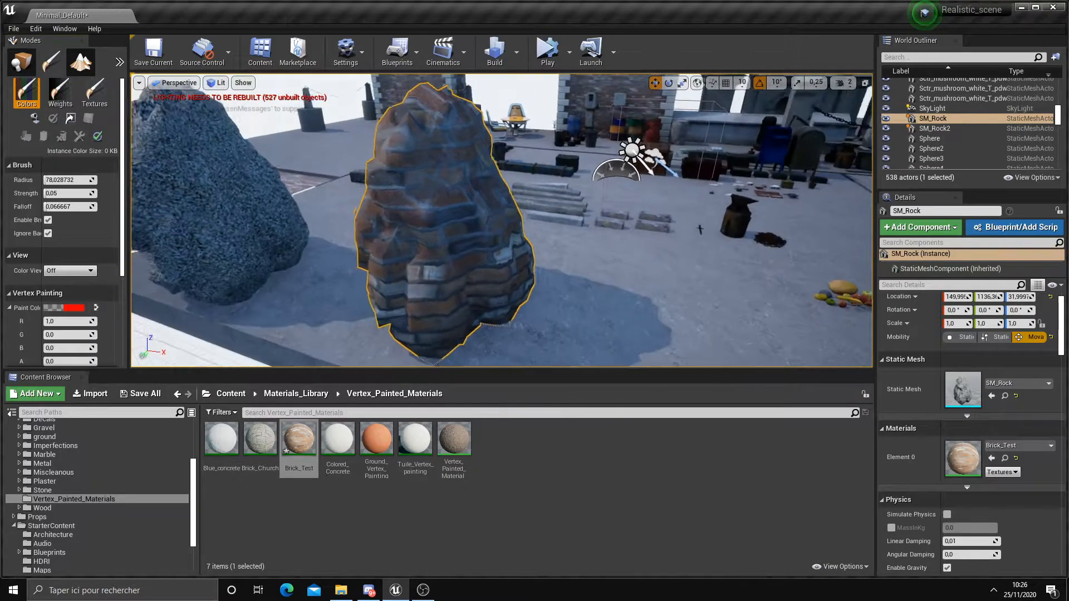
Step: Set the vertex paint colour to pure blue with R 0, G 0 and B 1
left_click(61, 321)
type("0,")
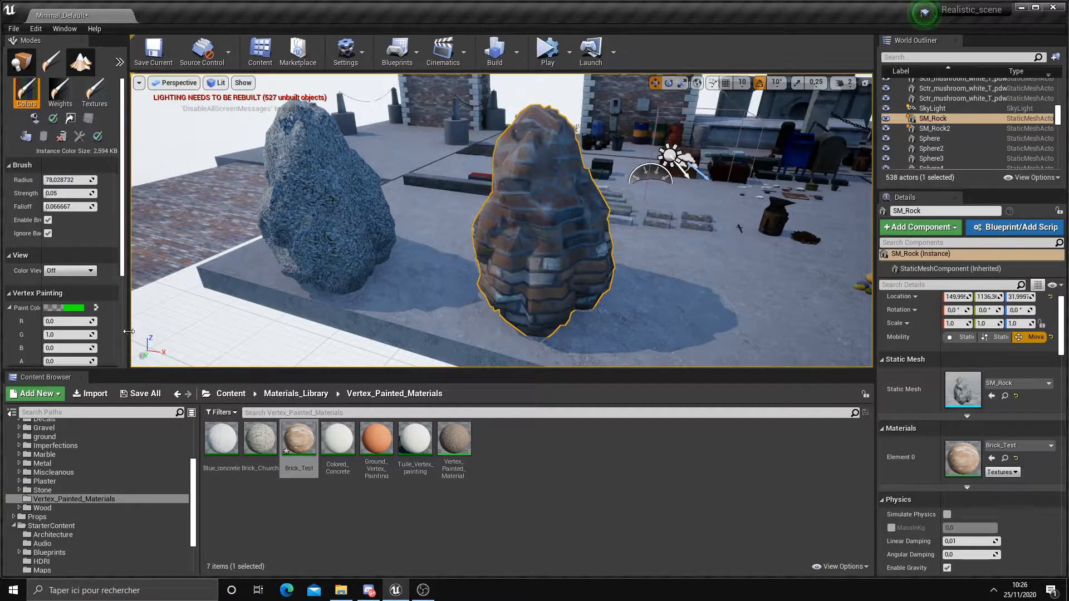
type("0")
key("Tab")
type("1")
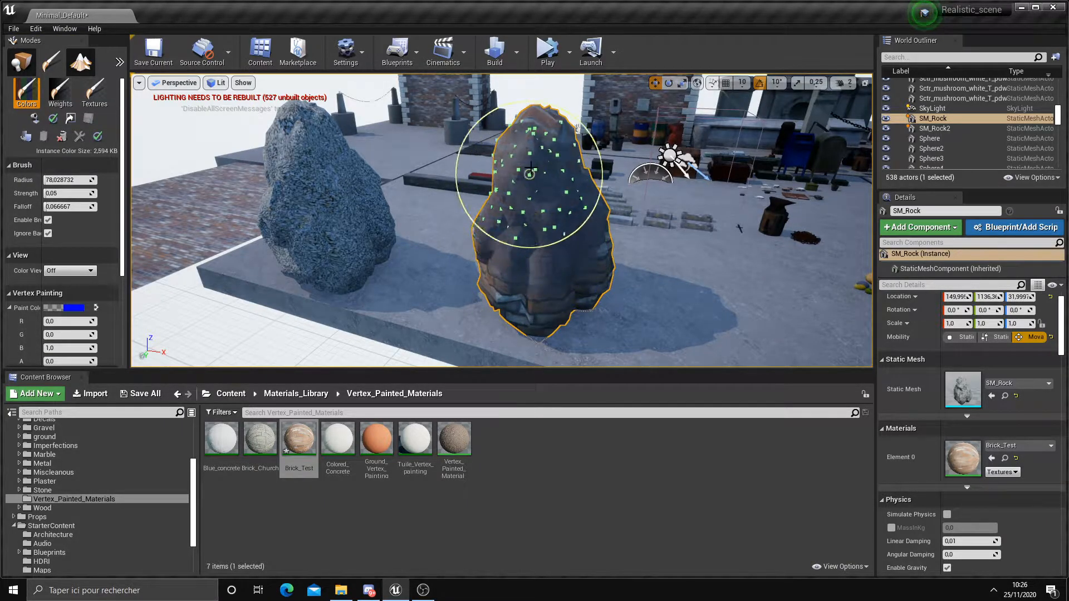
Step: Paint the blue vertex colour over the SM_Rock mesh from several sides and leave vertex painting
right_click_drag(501, 223, 505, 199)
left_click_drag(505, 199, 453, 234)
mouse_move(453, 234)
right_mouse_down()
mouse_move(483, 250)
mouse_move(573, 203)
mouse_move(557, 223)
mouse_move(573, 239)
mouse_move(550, 219)
mouse_move(595, 178)
right_mouse_up()
left_click_drag(595, 179, 579, 206)
mouse_move(579, 206)
right_mouse_down()
mouse_move(562, 212)
mouse_move(570, 206)
right_mouse_up()
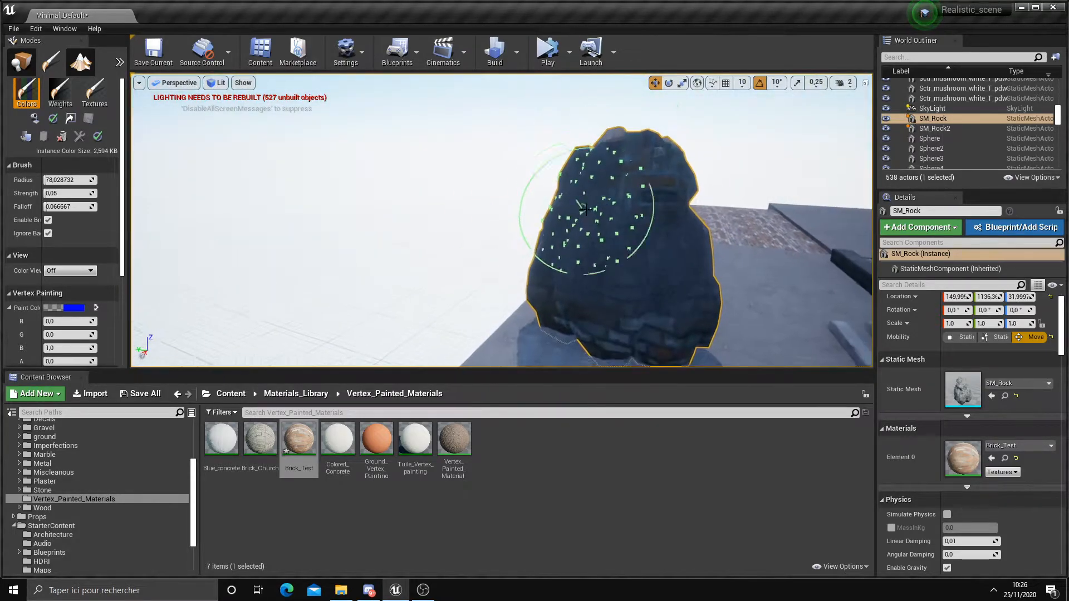
mouse_move(637, 175)
right_mouse_down()
mouse_move(790, 178)
mouse_move(727, 164)
mouse_move(503, 171)
mouse_move(358, 156)
mouse_move(711, 162)
mouse_move(453, 239)
right_mouse_up()
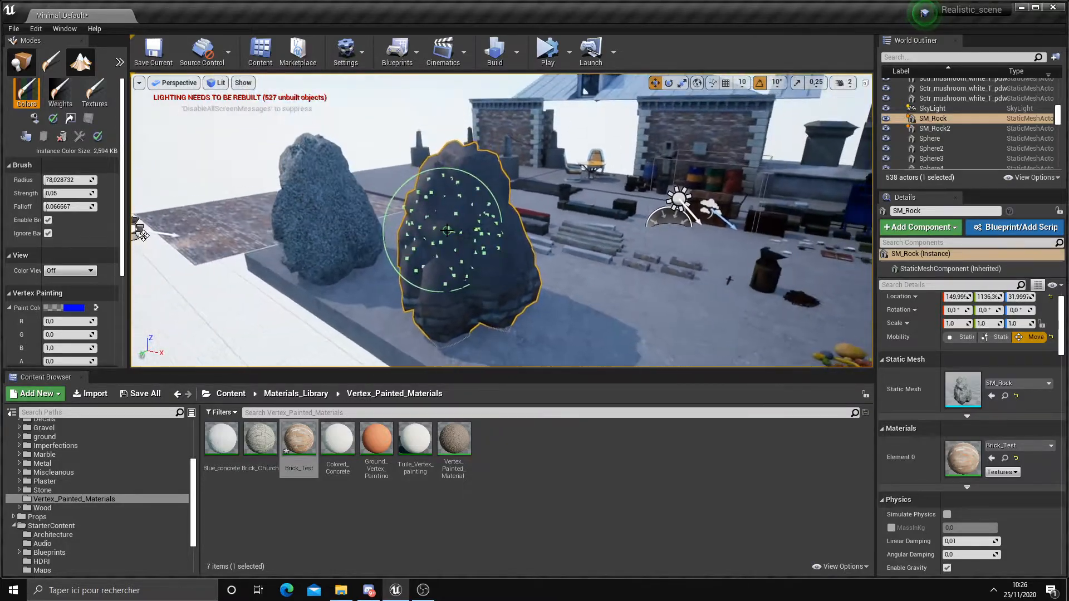
left_click(25, 63)
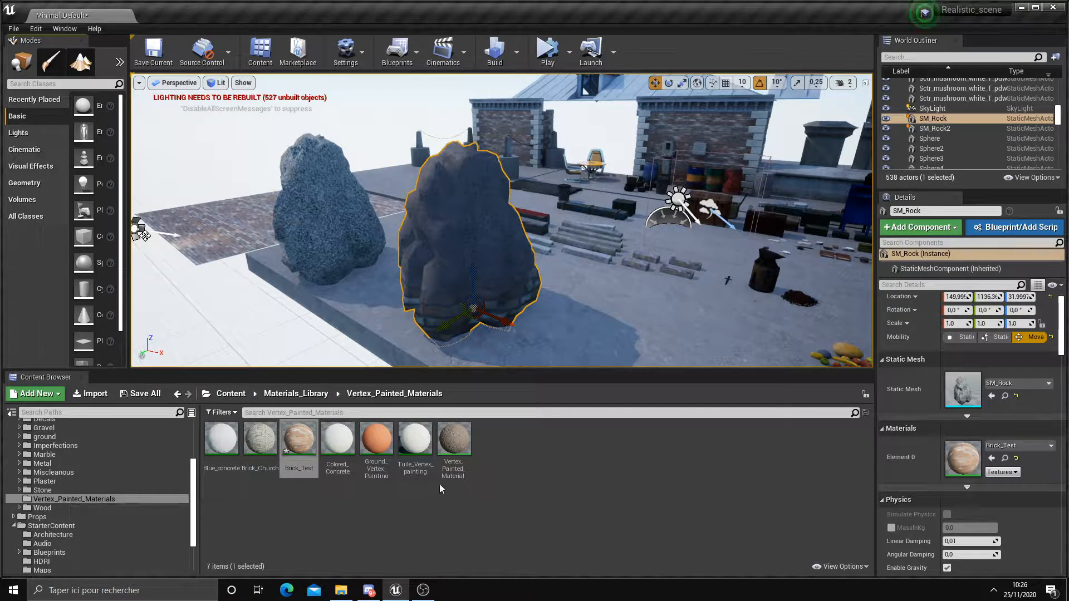
left_click(507, 462)
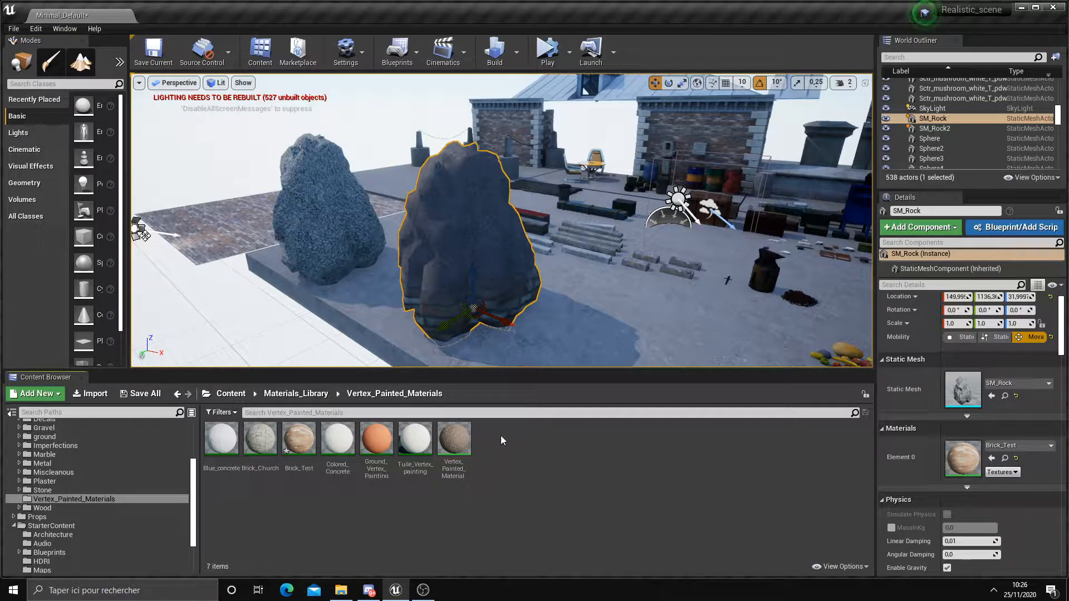
scroll(468, 316, "up", 5)
scroll(467, 316, "down", 5)
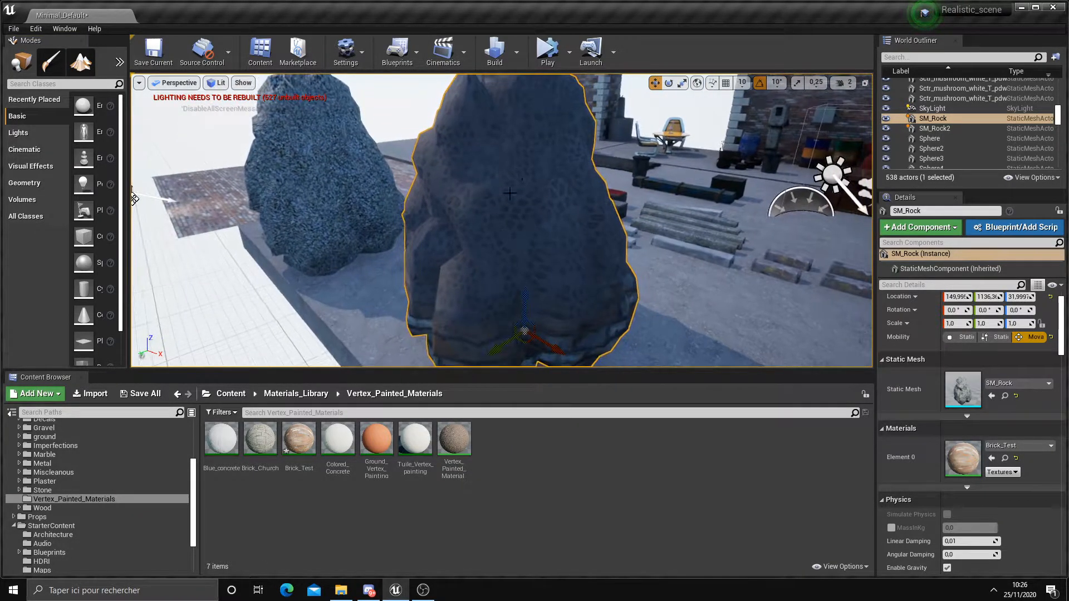
mouse_move(501, 232)
right_mouse_down()
mouse_move(584, 142)
mouse_move(544, 167)
mouse_move(513, 222)
right_mouse_up()
scroll(514, 222, "down", 2)
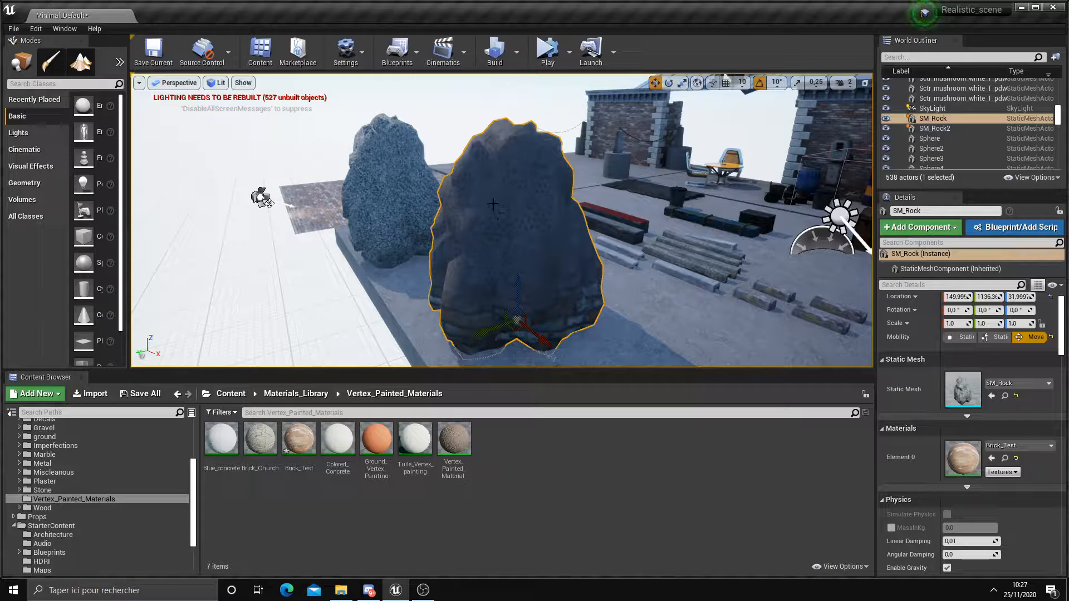
right_click_drag(487, 211, 430, 310)
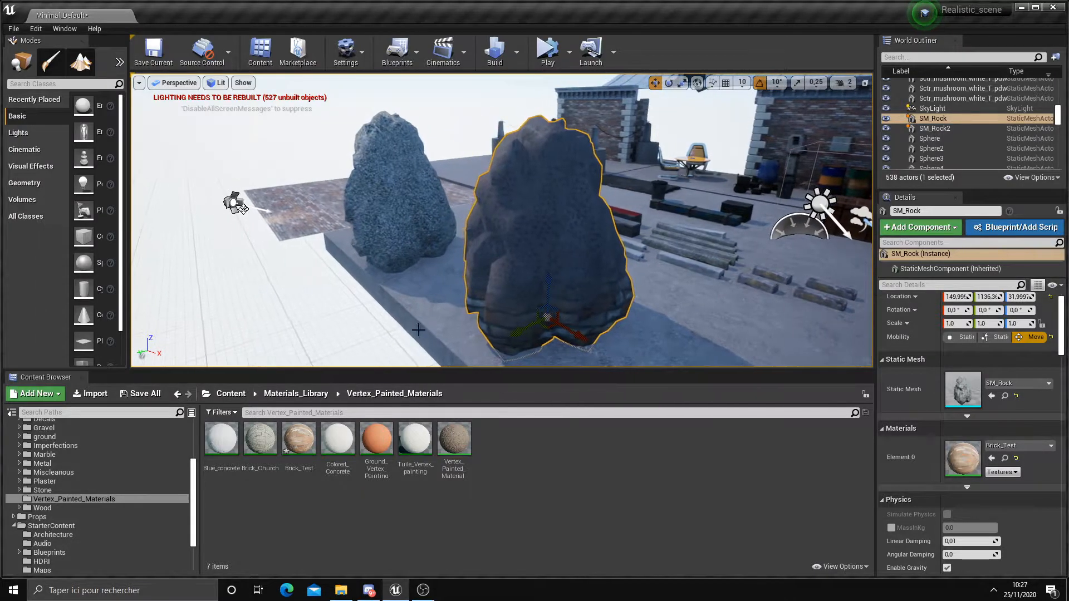
Step: Create a new material named Vertex_painting_material in the Vertex_Painted_Materials folder
right_click(516, 461)
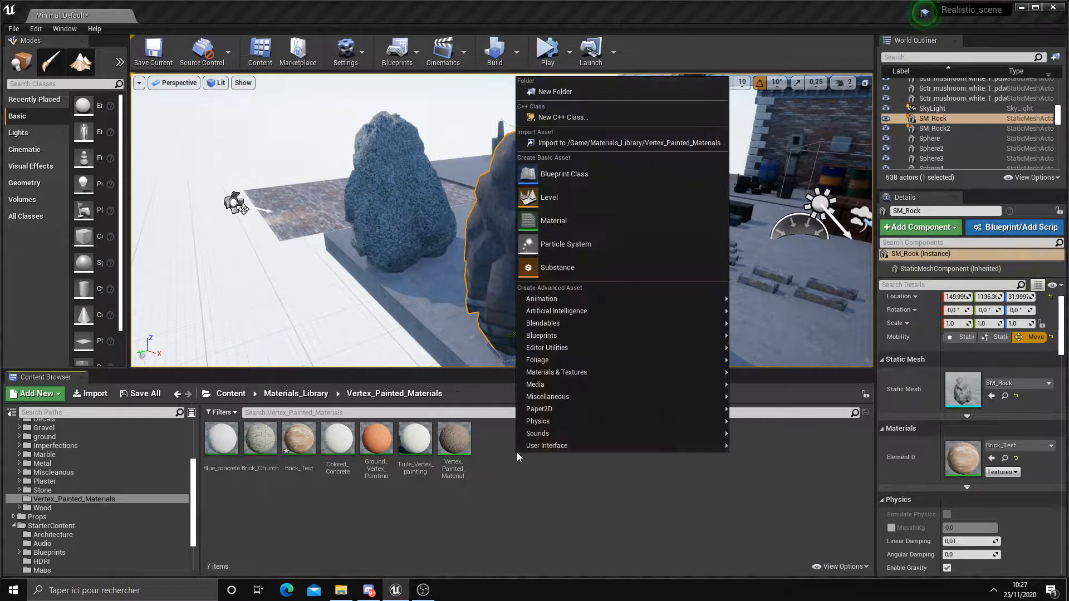
left_click(577, 220)
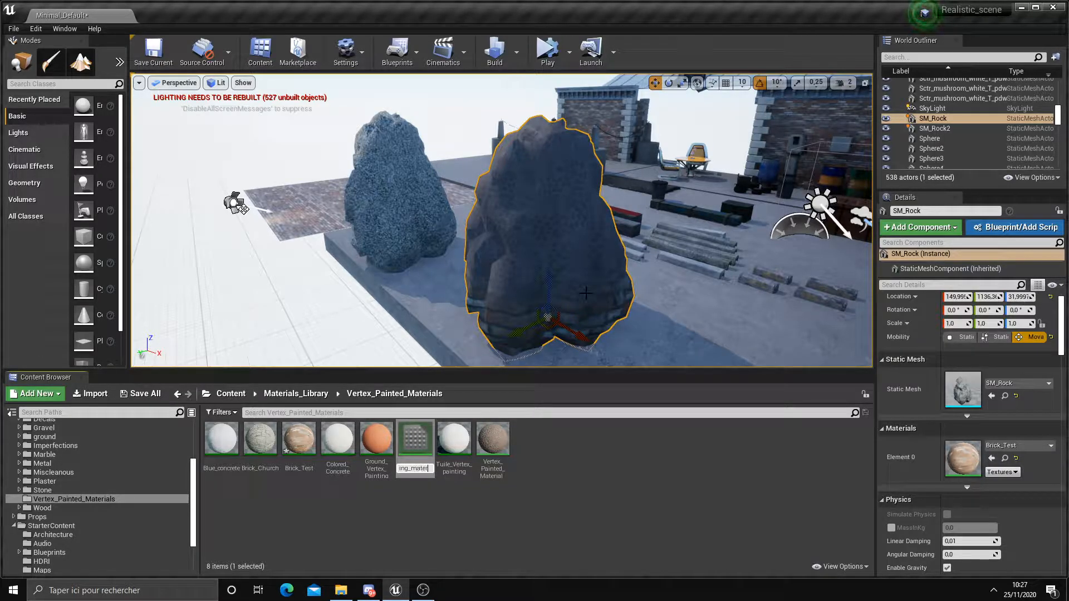
key("Return")
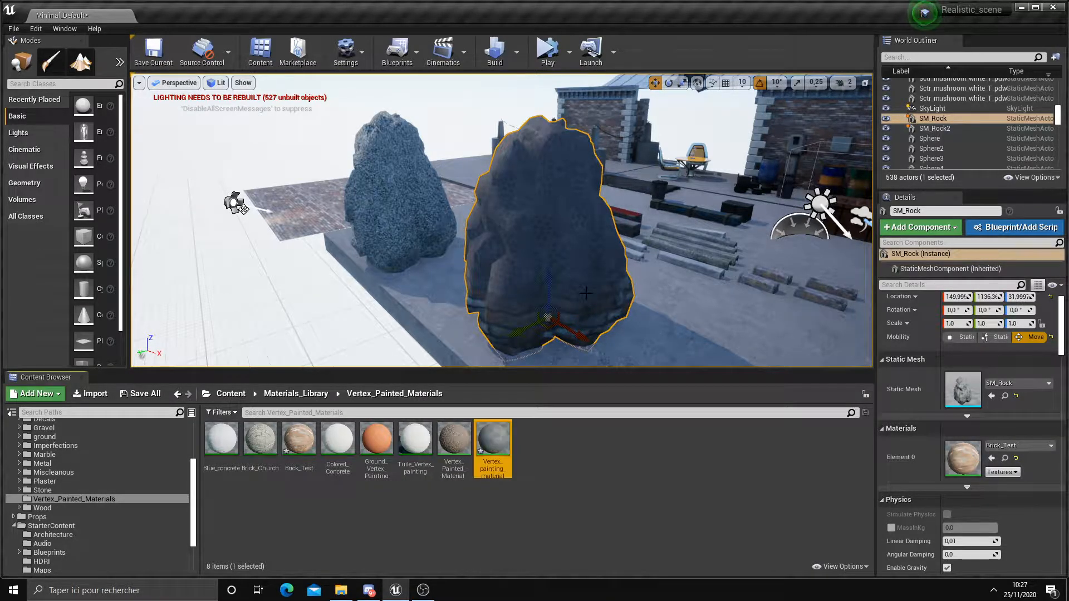
Step: Open Vertex_painting_material for editing and shift its main result node slightly in the graph
double_click(491, 462)
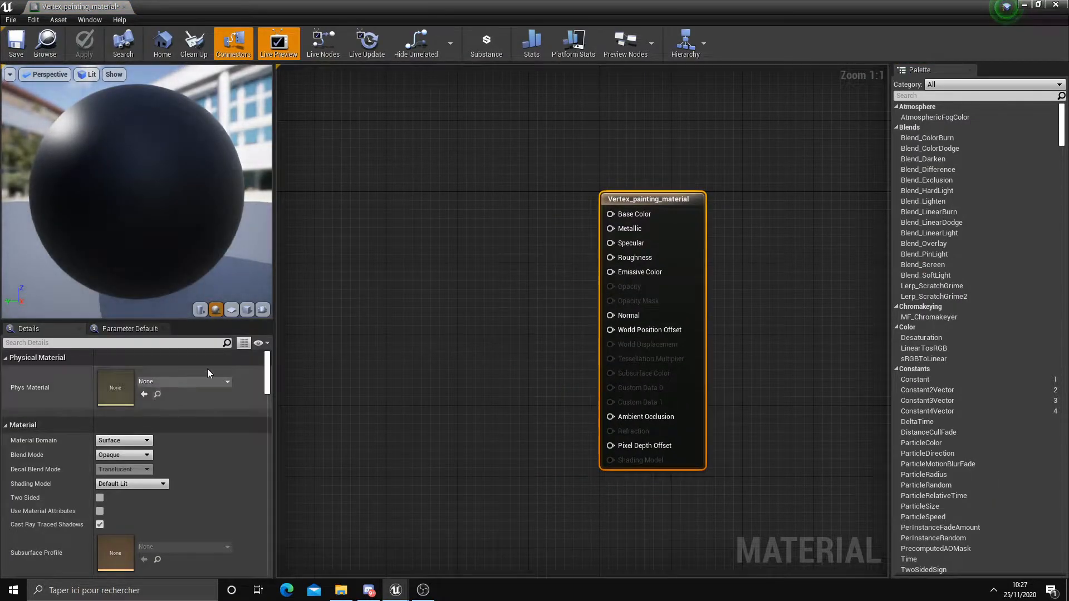
left_click_drag(635, 204, 627, 194)
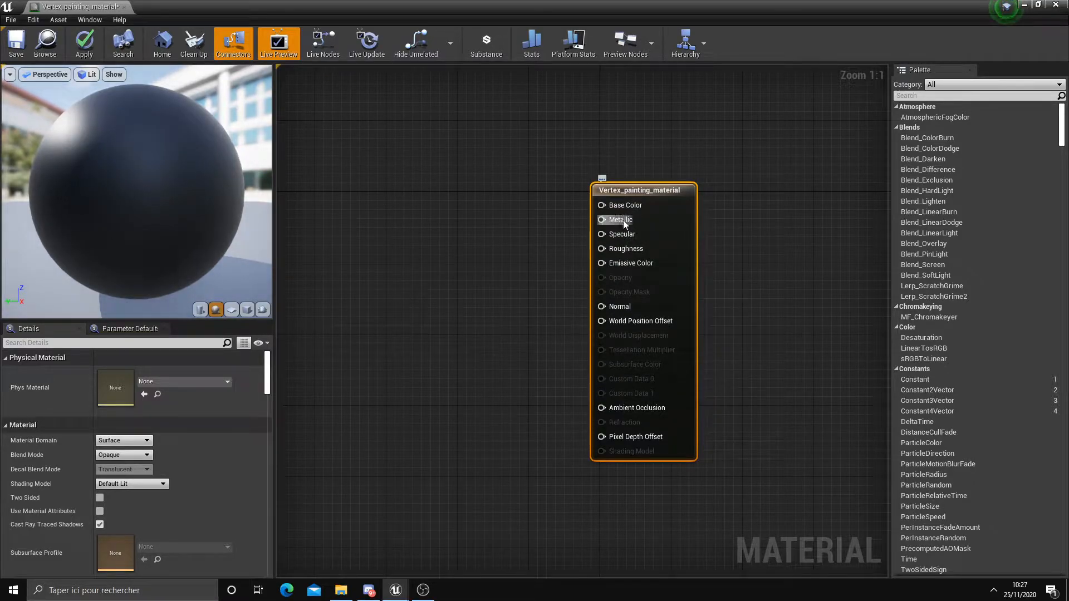
left_click_drag(607, 189, 598, 188)
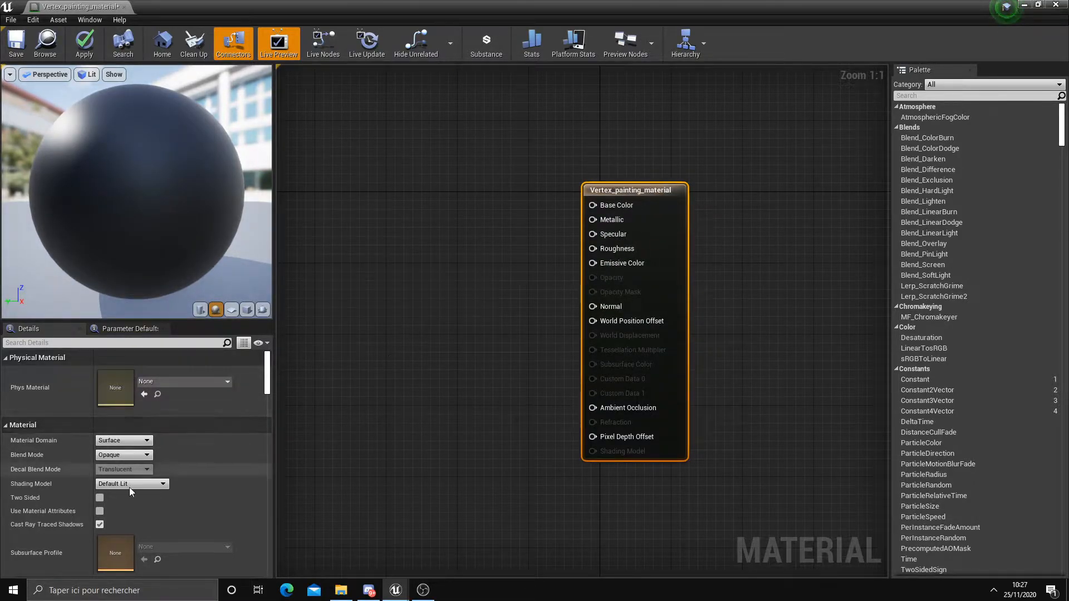
scroll(453, 417, "down", 1)
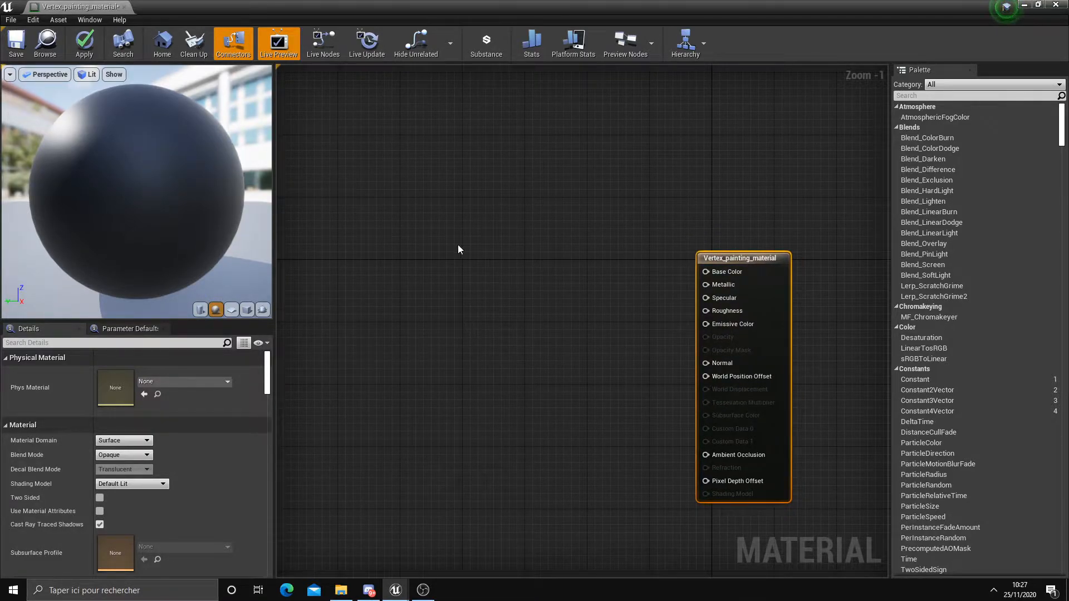
left_click_drag(506, 11, 680, 88)
double_click(299, 440)
right_click(422, 209)
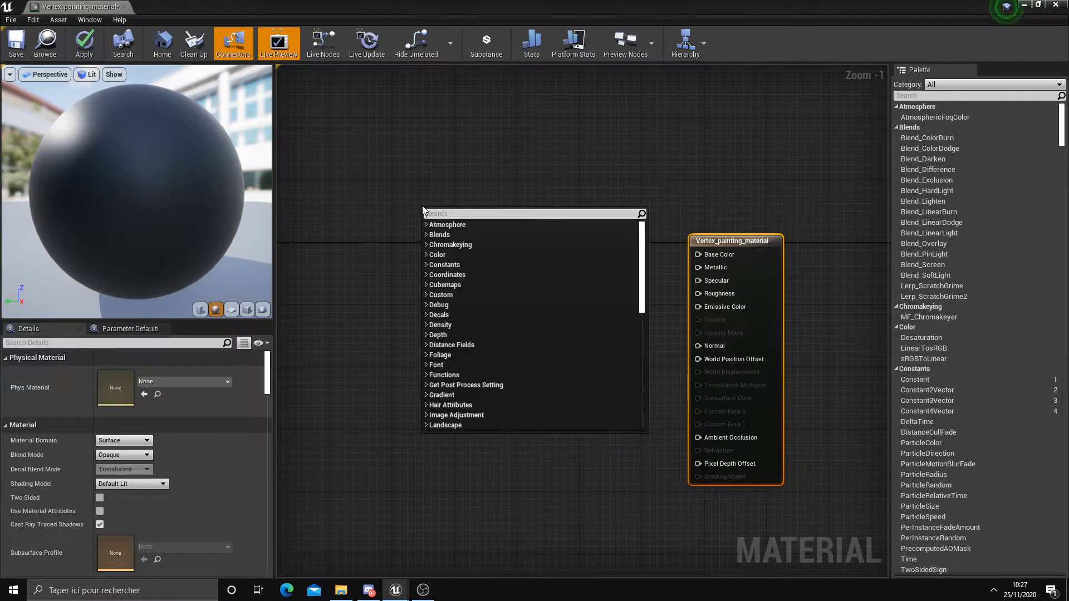
type("textures")
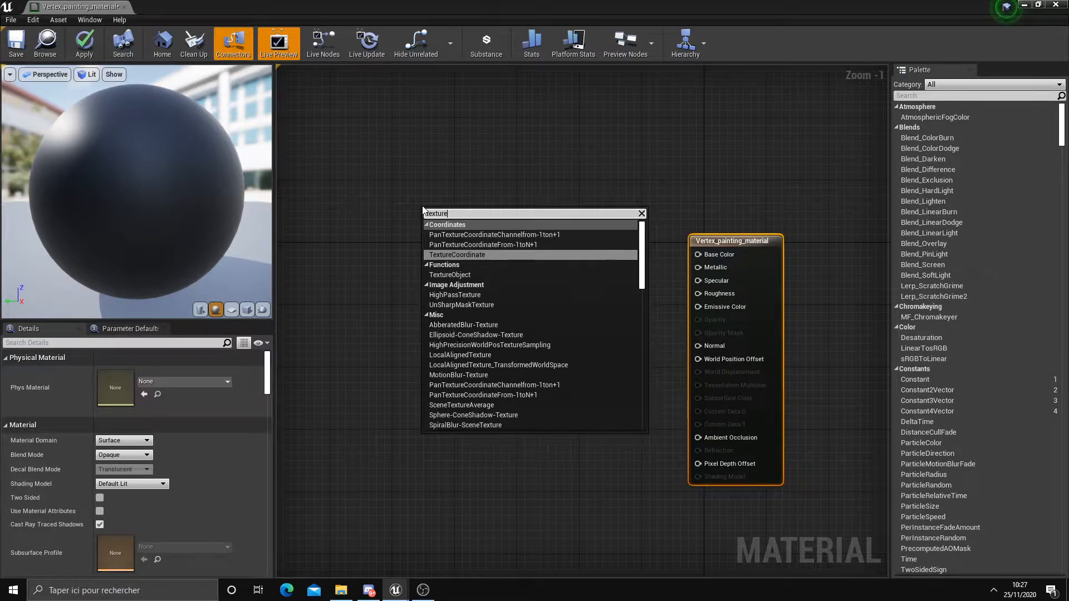
left_click(503, 386)
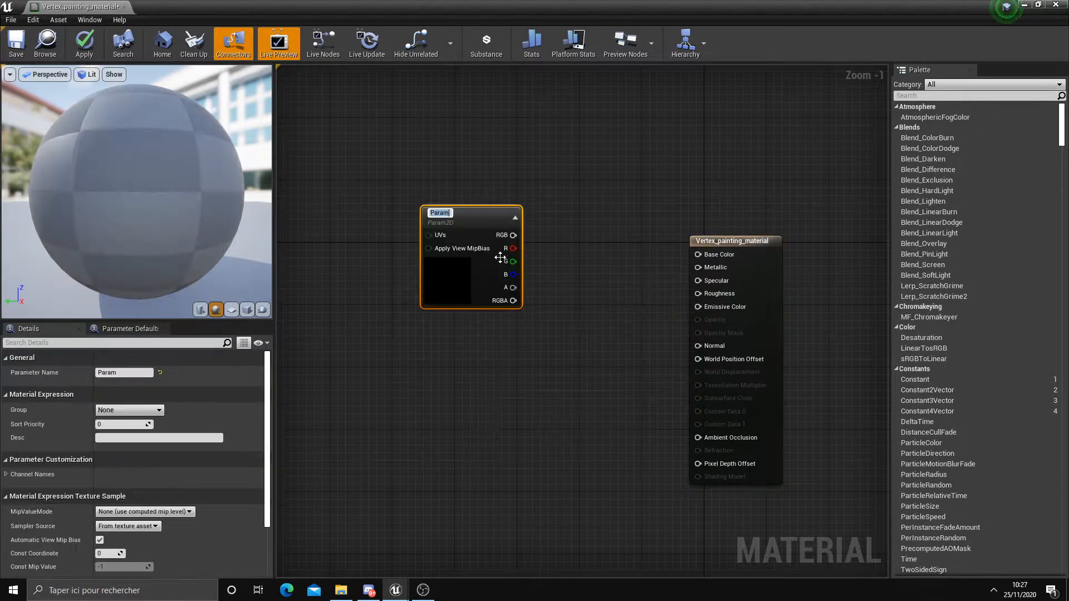
key("Delete")
Step: Add a WorldAlignedTexture node to the graph and place it ahead of the main material node
right_click(467, 229)
type("worldali")
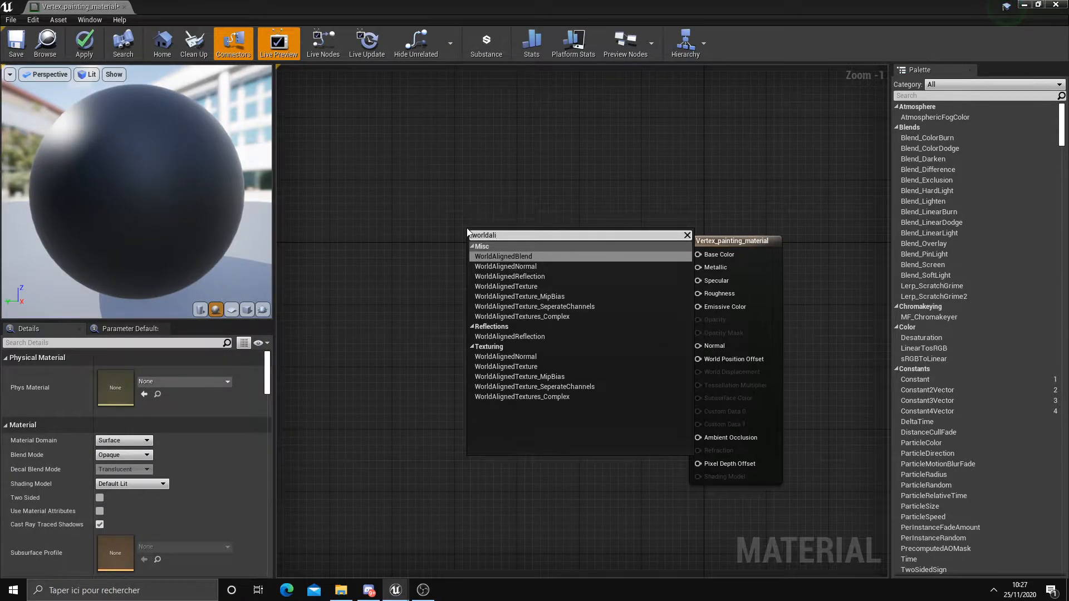
left_click(546, 367)
left_click_drag(545, 278, 518, 246)
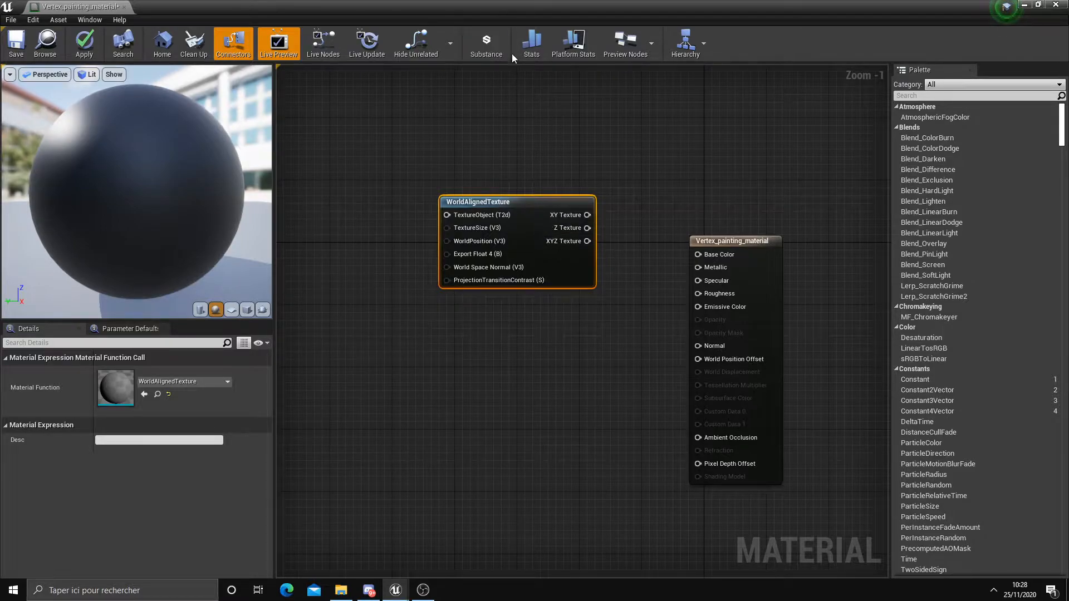
Step: Try scaling the brick wall cube in the level, undo the scaling and return to the Vertex_painting_material graph
double_click(495, 11)
right_click_drag(136, 238, 529, 108)
left_click(529, 108)
key("f")
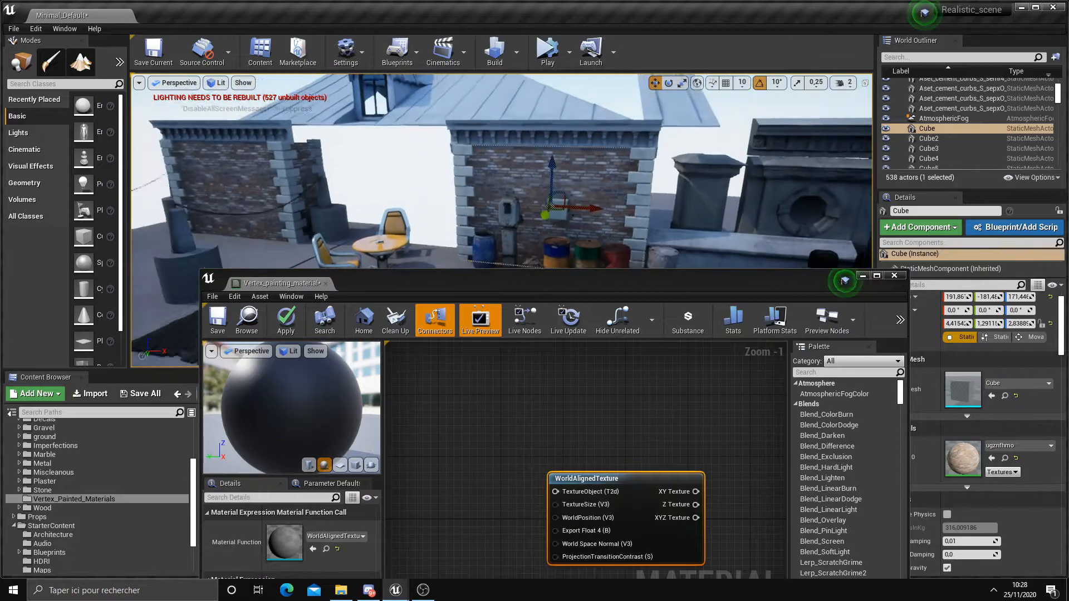
left_click_drag(585, 204, 451, 182)
key("ctrl+z")
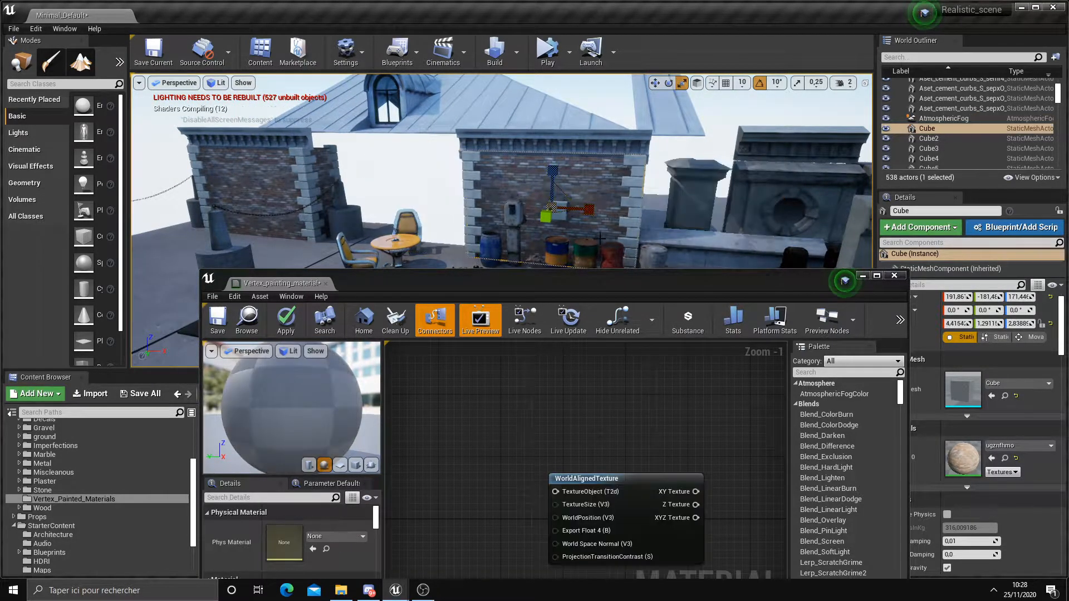
double_click(546, 282)
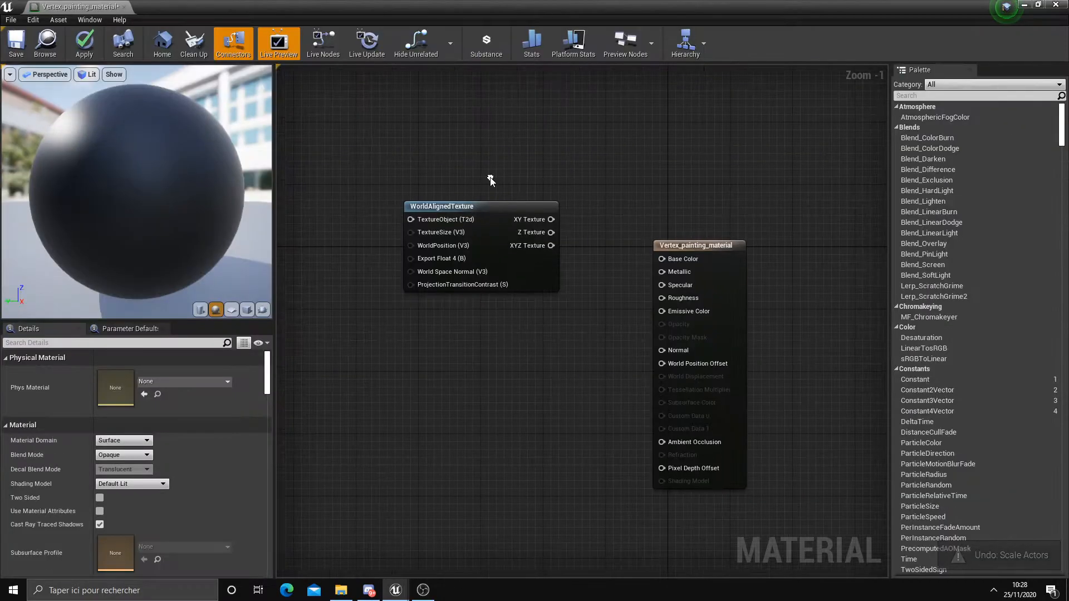
Step: Try connecting the WorldAlignedTexture node's XYZ Texture output to the material's Base Color, and break that link again
left_click_drag(459, 207, 694, 268)
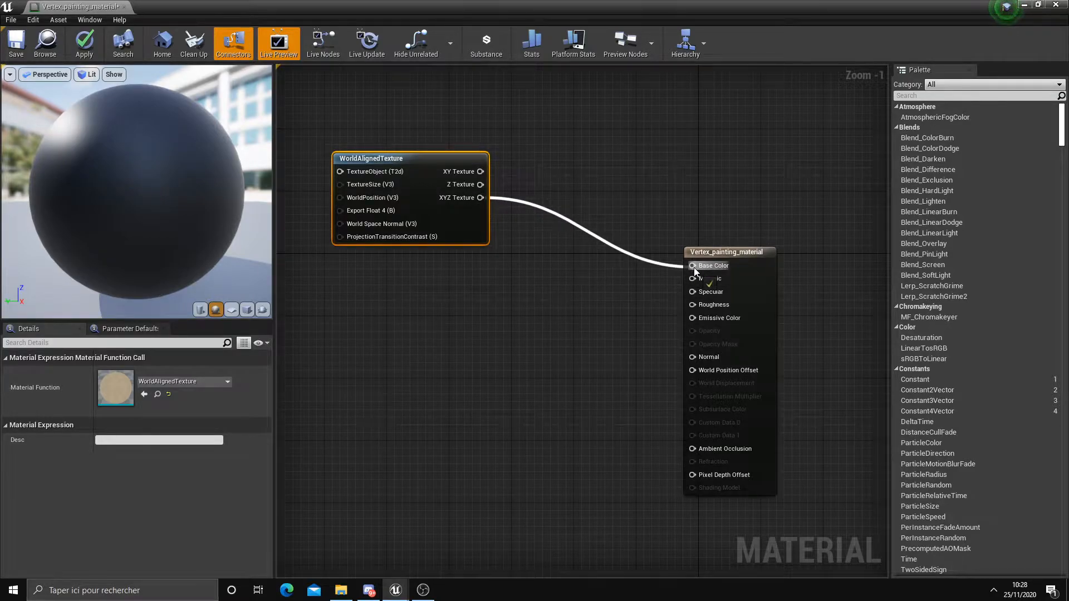
left_click(548, 212, "alt")
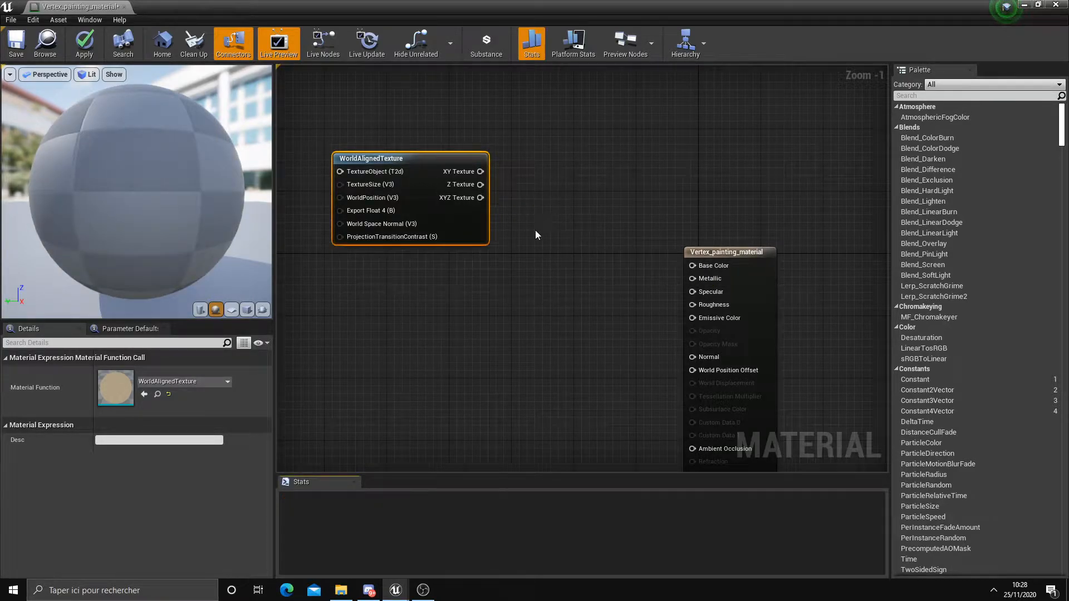
Step: Move the WorldAlignedTexture node higher in the graph and add a second WorldAlignedTexture node directly below it
right_click_drag(539, 224, 659, 283)
left_click_drag(543, 221, 535, 159)
right_click(484, 292)
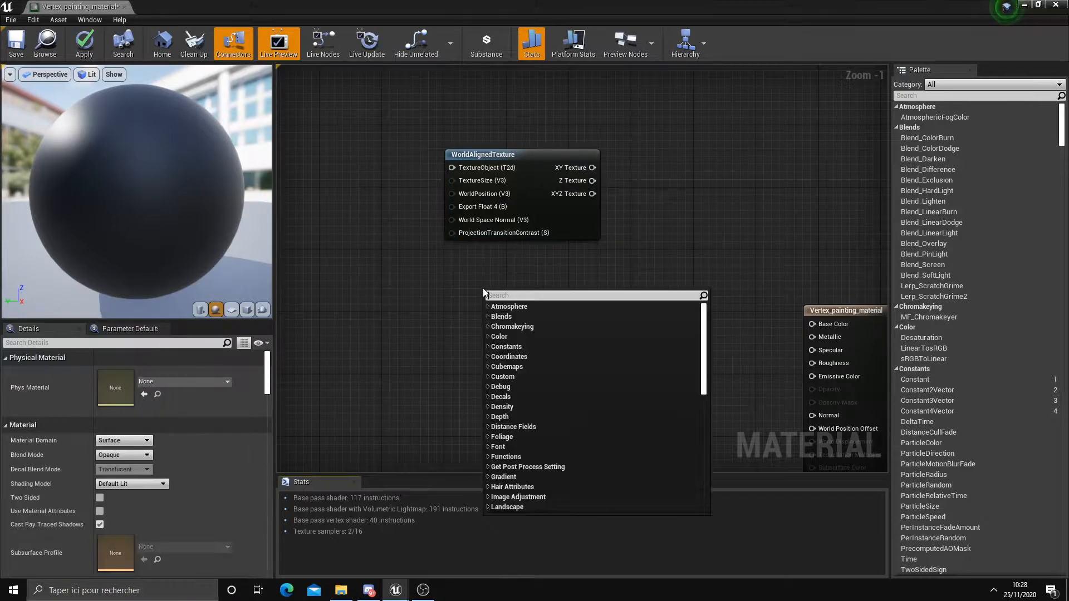
type("world")
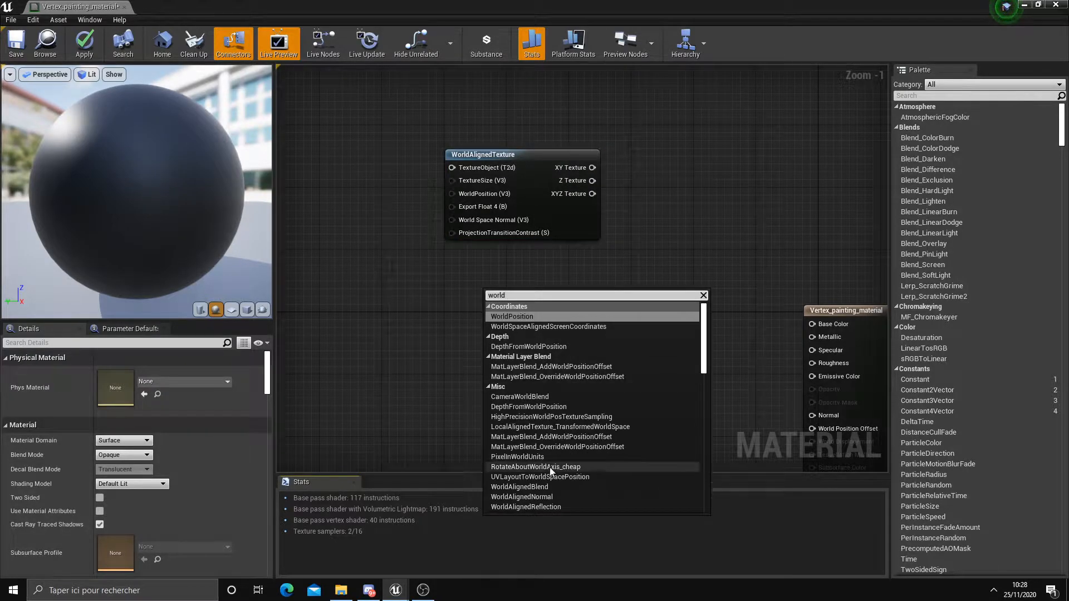
type("a")
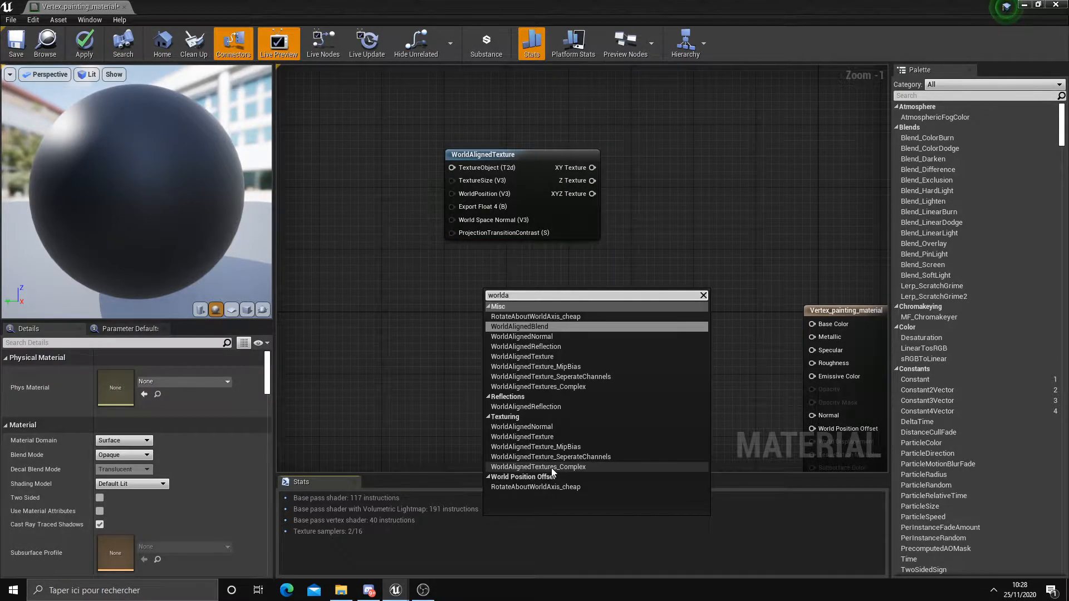
left_click(526, 436)
left_click_drag(537, 295, 498, 266)
left_click(500, 363)
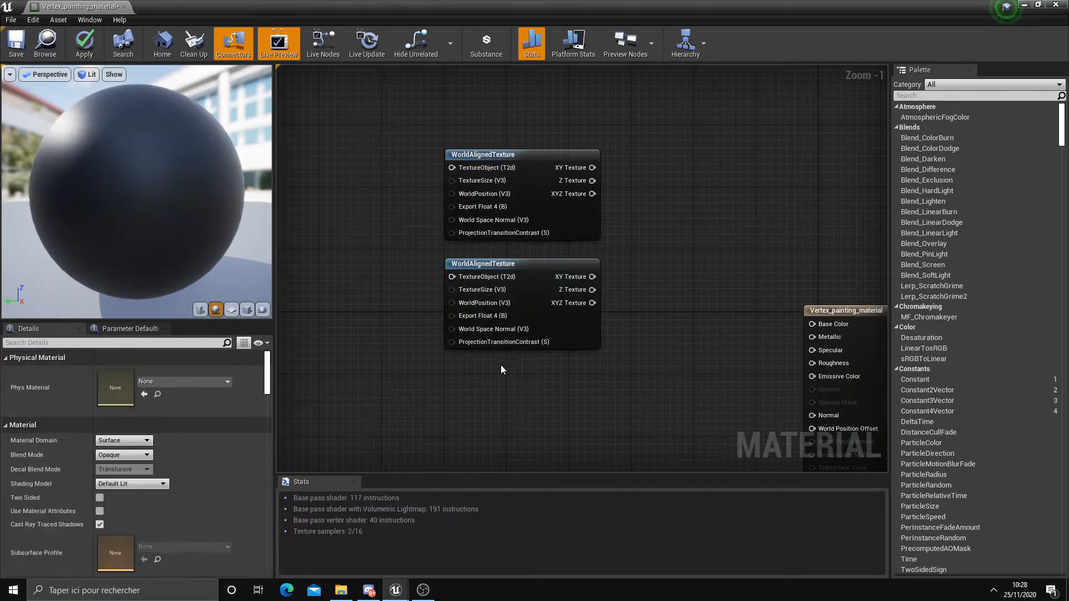
Step: Add a third WorldAlignedTexture node and line it up under the other two
right_click(501, 372)
type("worldali")
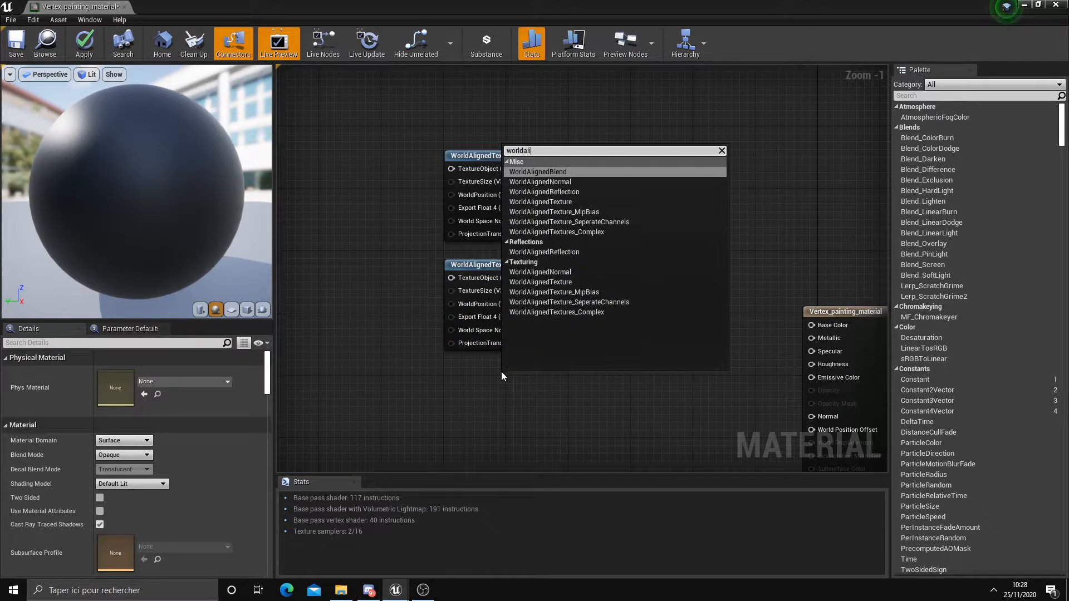
left_click(546, 282)
left_click_drag(543, 374, 485, 365)
right_click_drag(414, 311, 408, 295)
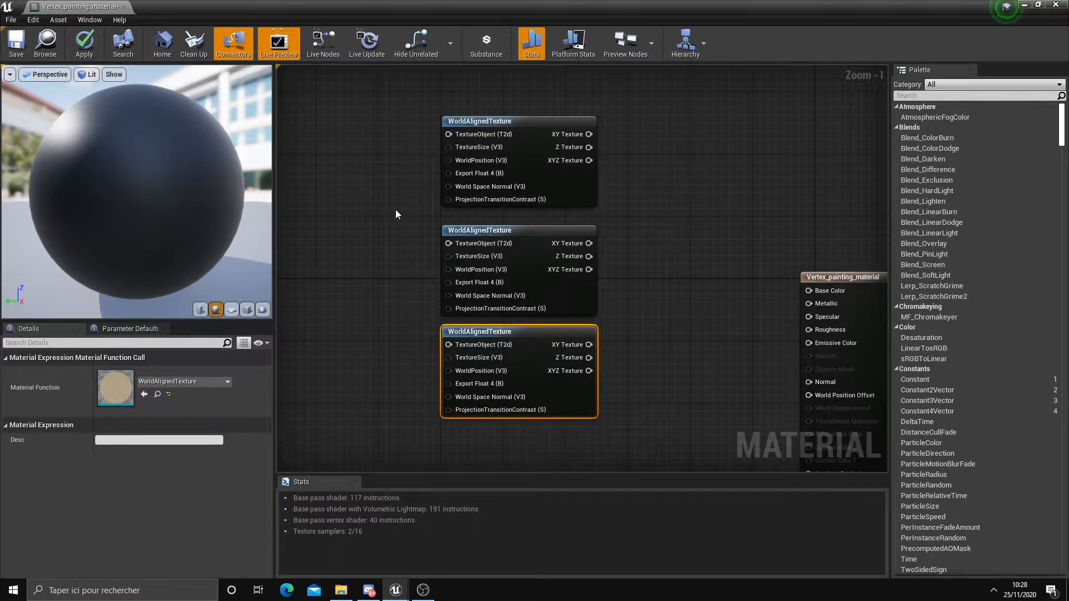
right_click_drag(395, 209, 435, 230)
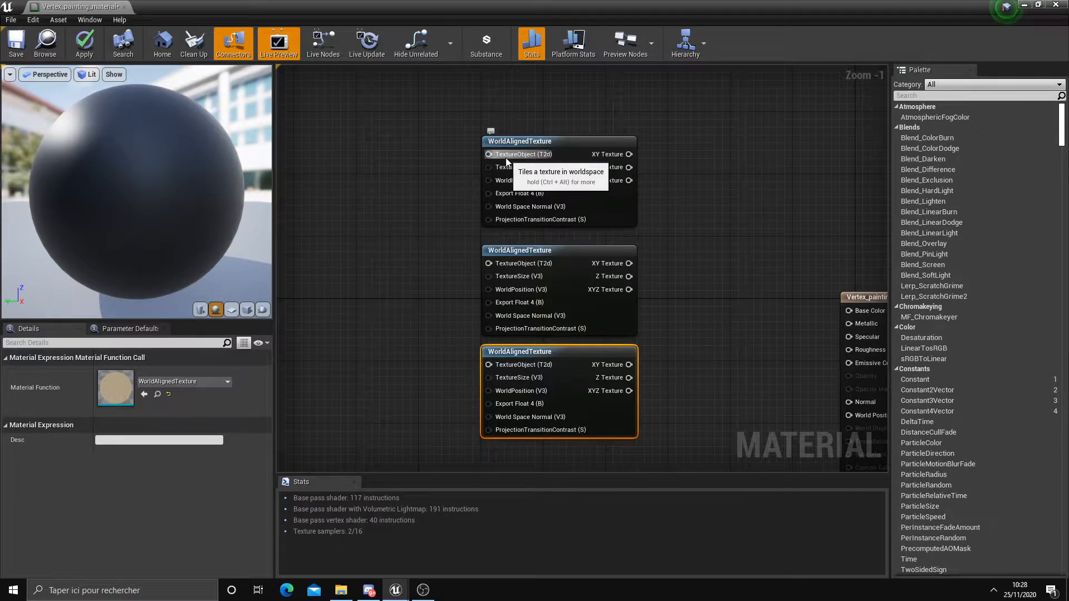
Step: Shrink the material editor to uncover the Content Browser and open the Textures folder of the Marble library
left_click_drag(462, 7, 460, 31)
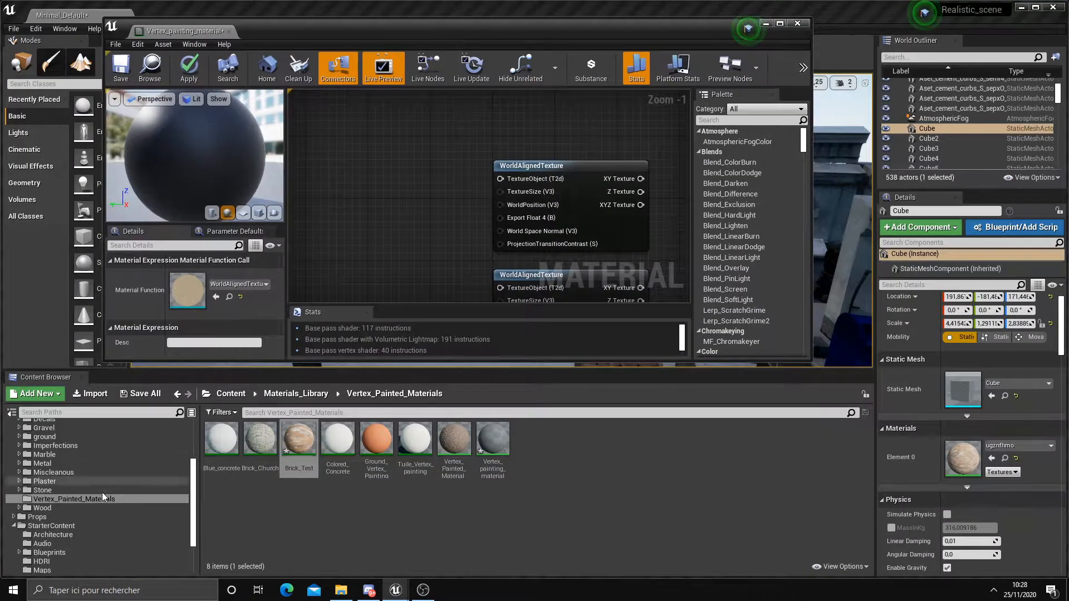
scroll(63, 503, "up", 2)
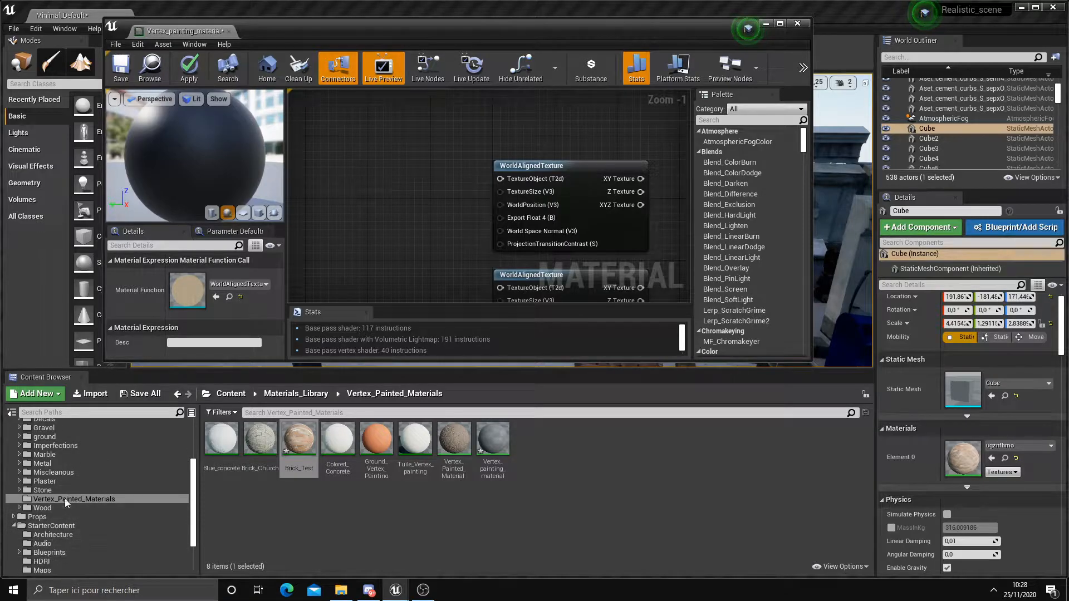
double_click(61, 464)
double_click(54, 484)
double_click(221, 439)
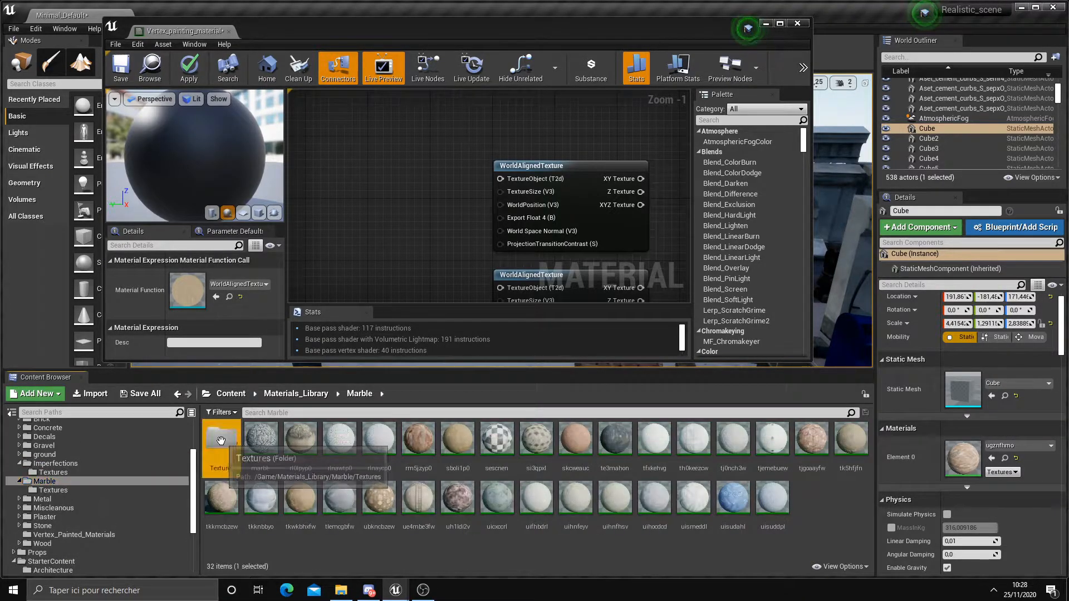
Step: Try adding the rl0lpyp_4K_Displacement texture to the graph as a node, delete it and maximize the material editor
left_click_drag(686, 497, 357, 170)
mouse_move(441, 185)
left_mouse_down()
mouse_move(500, 181)
mouse_move(423, 231)
mouse_move(445, 186)
mouse_move(499, 178)
mouse_move(460, 176)
left_mouse_up()
key("Escape")
key("Delete")
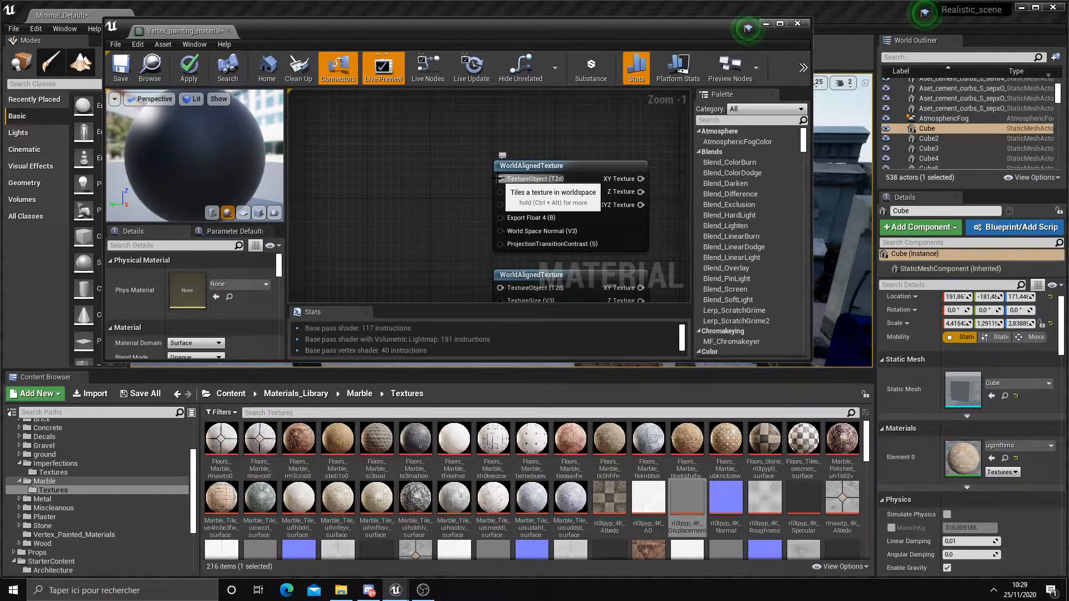
left_click(780, 23)
Step: Promote the first WorldAlignedTexture's TextureObject input to a parameter named A_Base_Color and place it beside the node
right_click(488, 155)
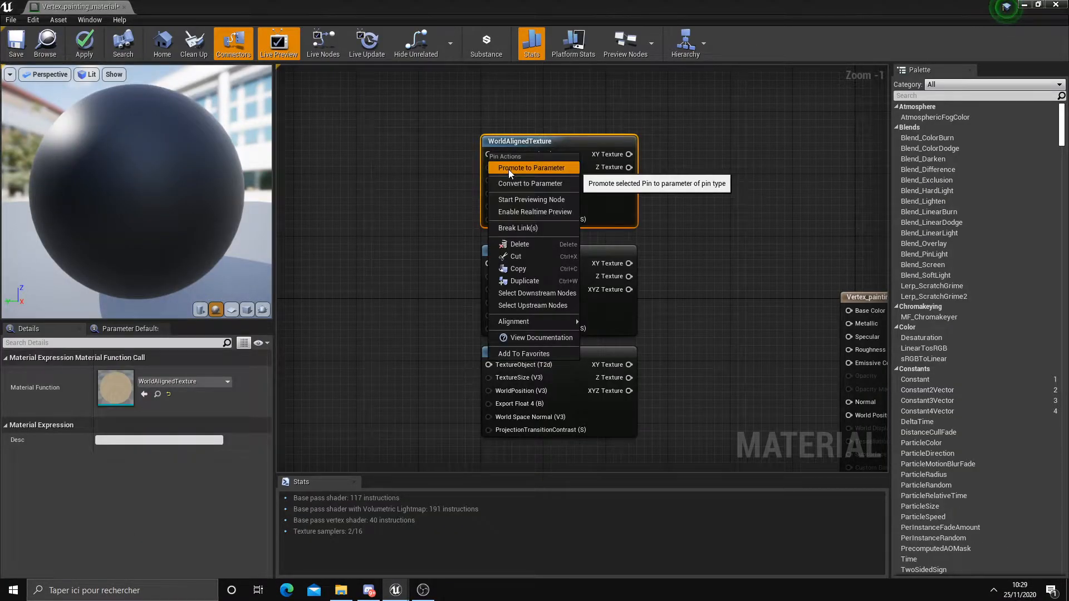
left_click(509, 167)
left_click_drag(427, 149, 374, 146)
left_click(126, 372)
type("Text")
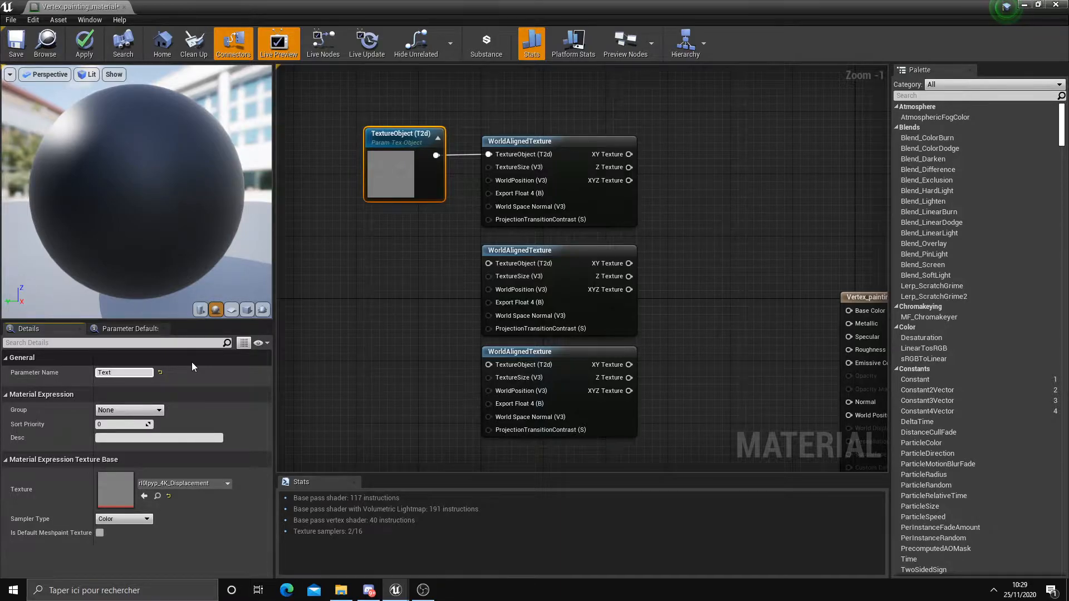
key("BackSpace")
key("BackSpace")
key("BackSpace")
key("BackSpace")
type("A_Base_Color")
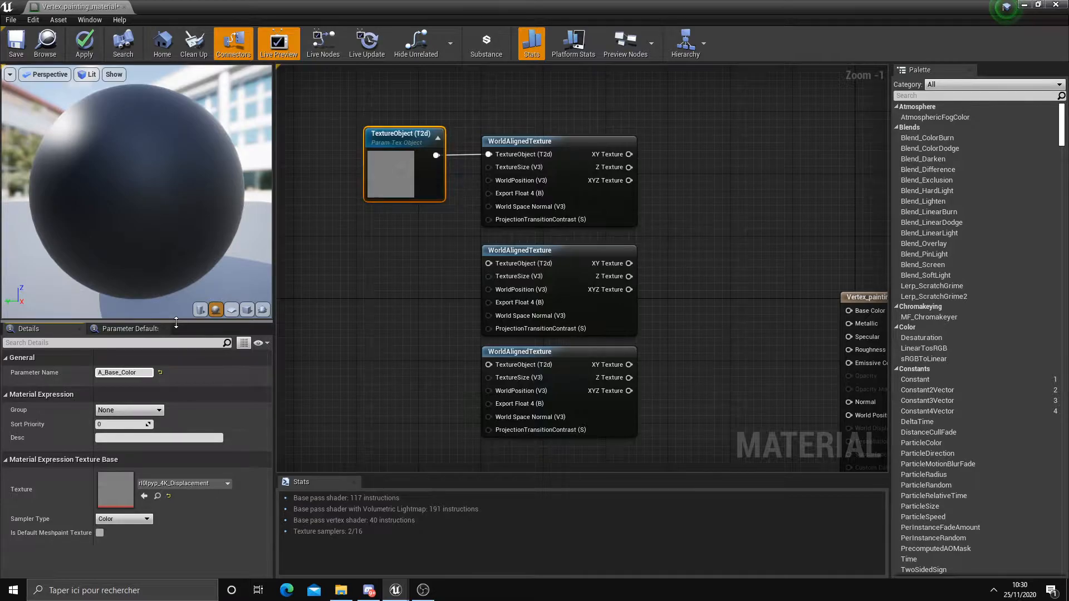
left_click(338, 282)
Step: Promote the second WorldAlignedTexture's TextureObject input to a parameter named B_Base_Color
right_click(492, 267)
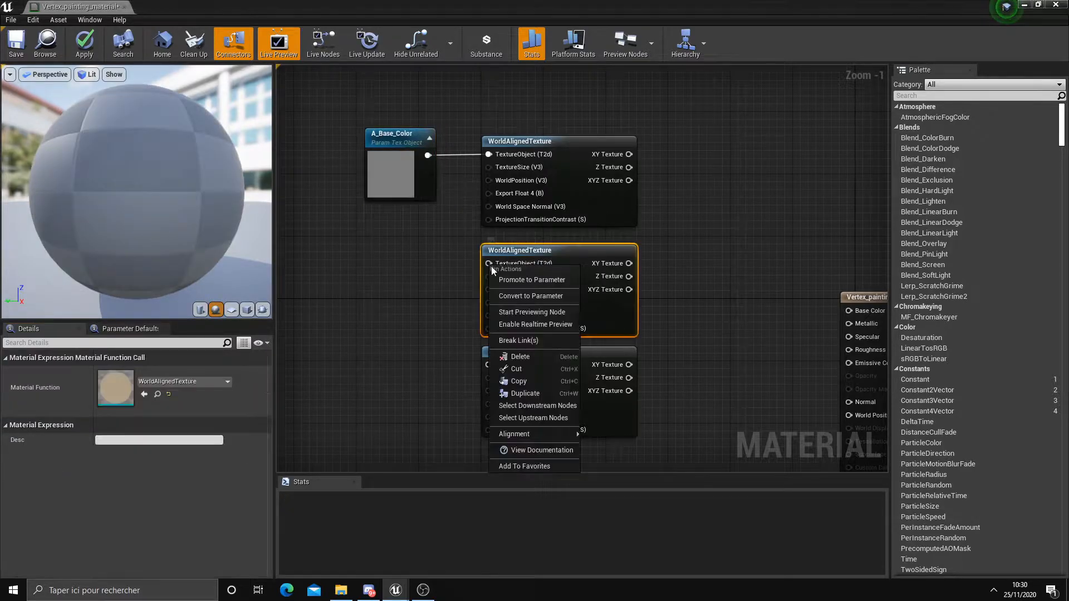
left_click(506, 279)
left_click_drag(130, 373, 171, 357)
key("BackSpace")
key("BackSpace")
key("BackSpace")
key("BackSpace")
key("BackSpace")
key("BackSpace")
key("BackSpace")
key("BackSpace")
key("BackSpace")
key("BackSpace")
key("BackSpace")
type("B_Base_Color")
left_click(373, 390)
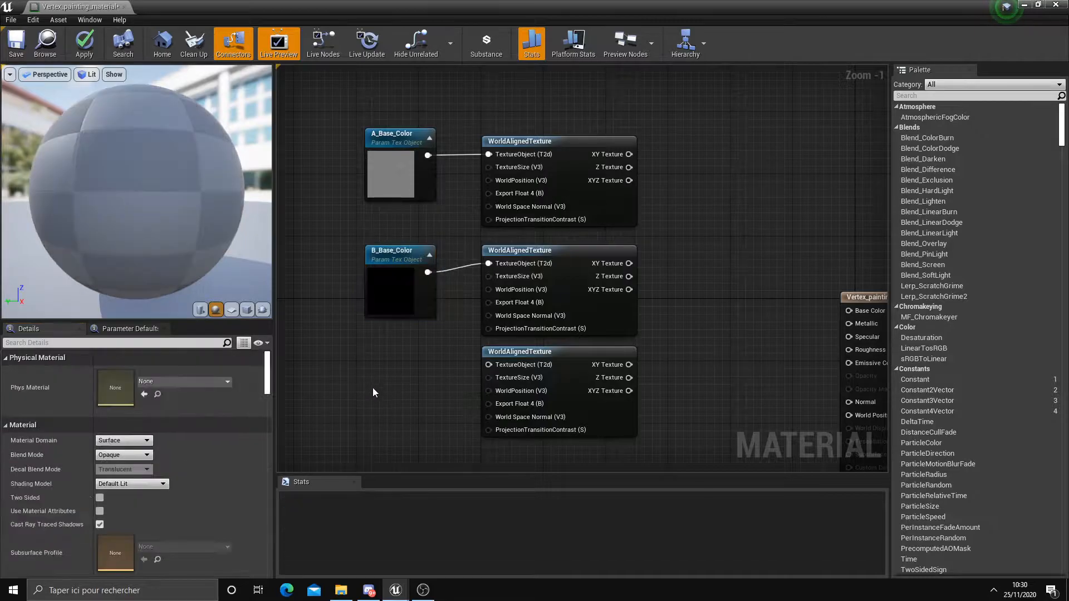
right_click(487, 363)
left_click(497, 374)
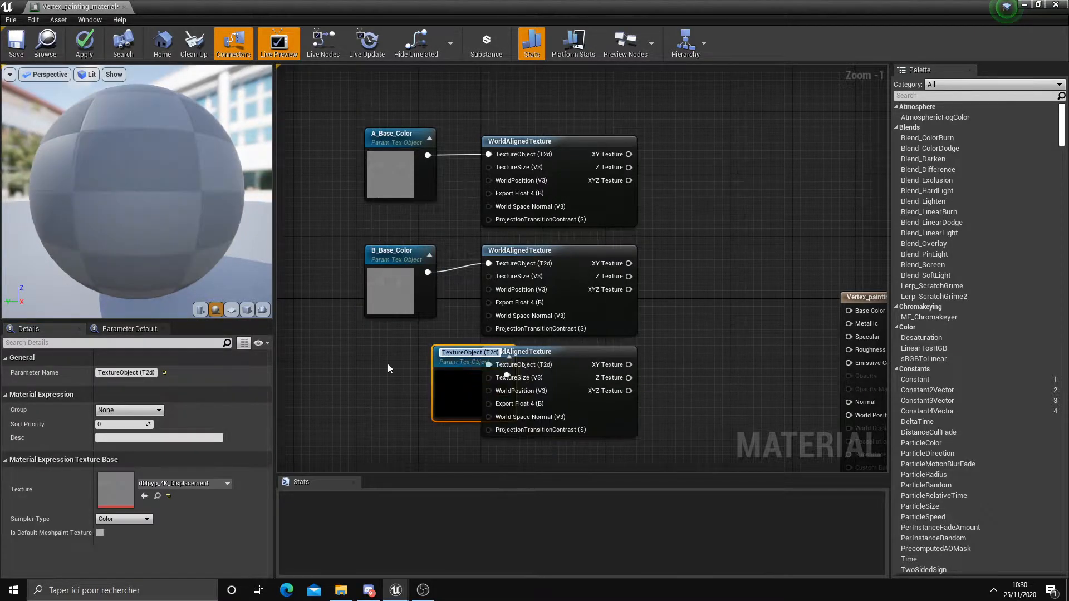
key("ctrl+z")
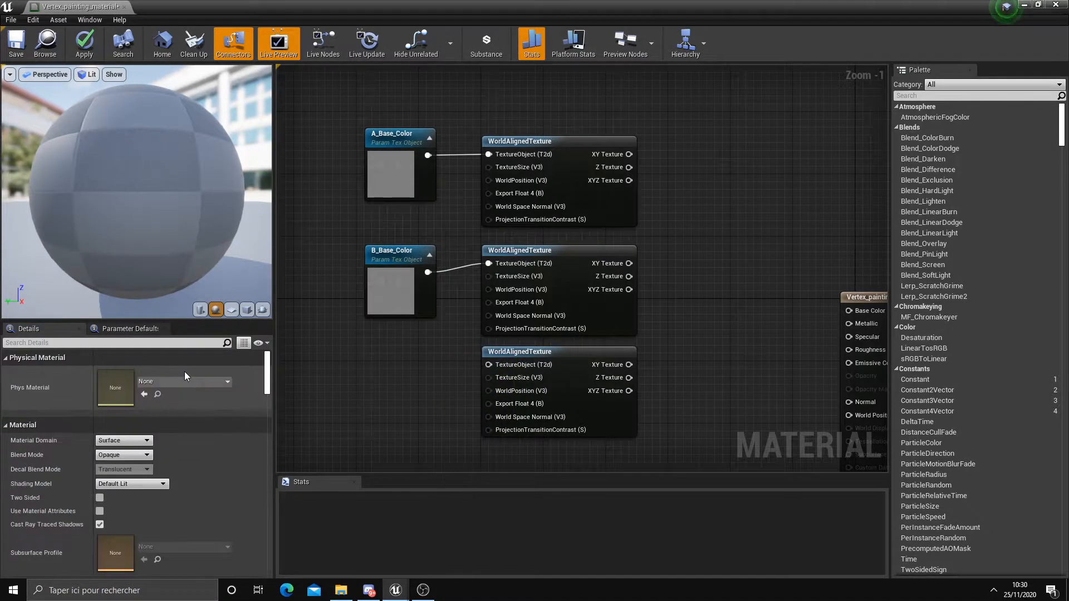
Step: Promote the third WorldAlignedTexture's TextureObject input to a parameter named C_Base_Color
right_click(483, 370)
left_click(507, 373)
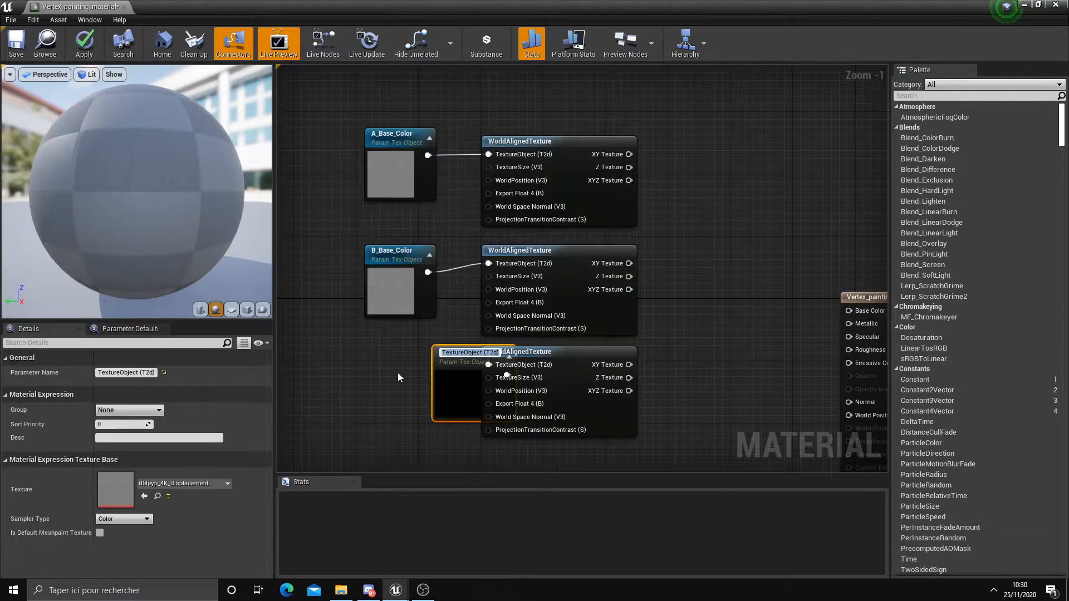
type("C_BVa")
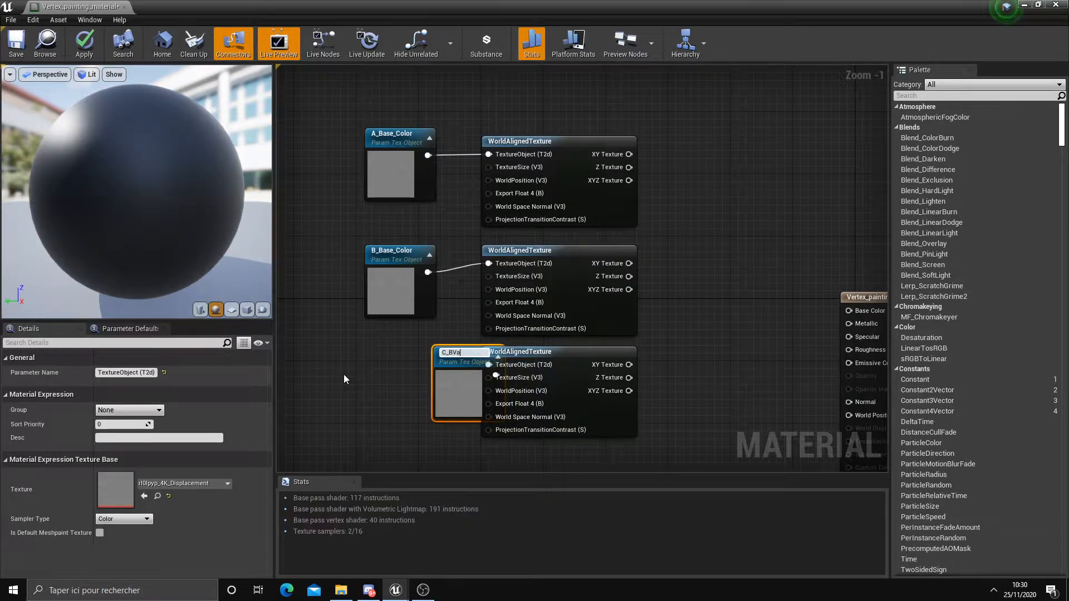
key("BackSpace")
type("ase_Com")
type("or")
left_click(348, 375)
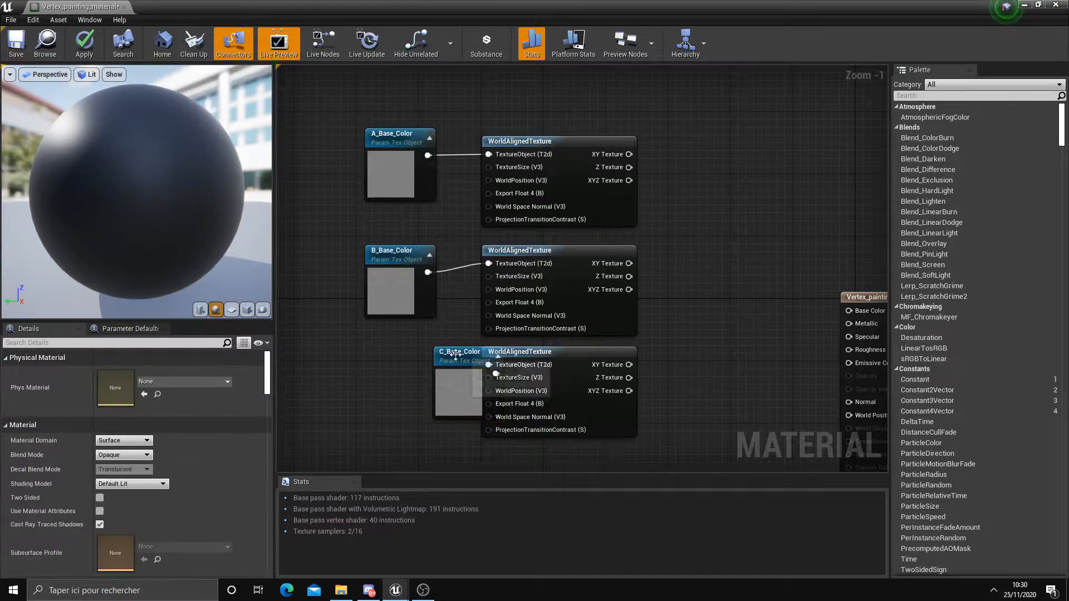
Step: Align the C_Base_Color and B_Base_Color nodes in a column under A_Base_Color, beside their WorldAlignedTexture nodes
left_click_drag(460, 359, 392, 359)
left_click_drag(395, 264, 396, 256)
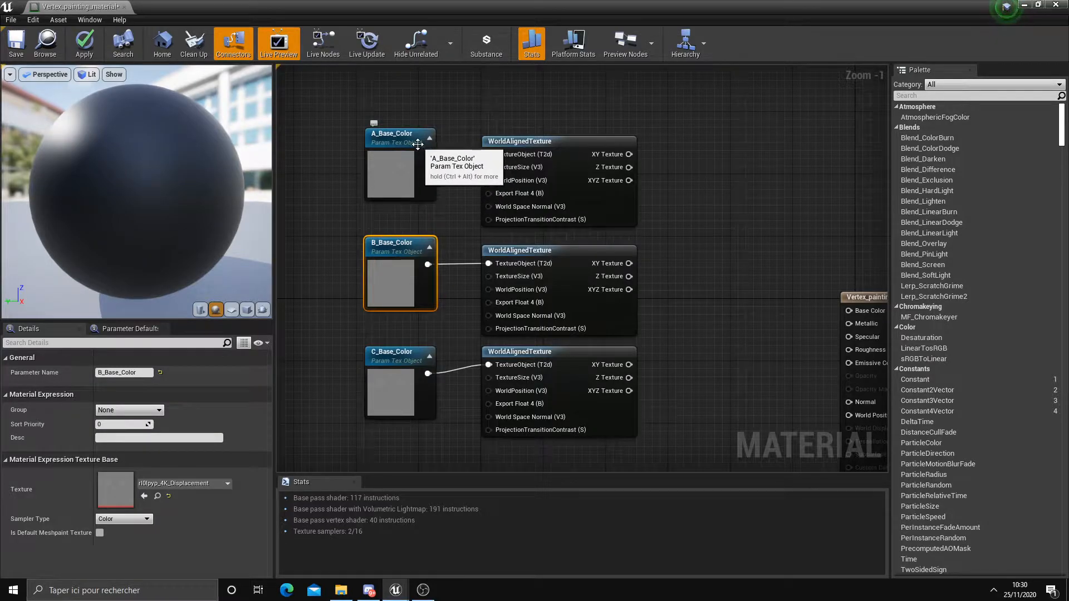
left_click_drag(428, 155, 488, 154)
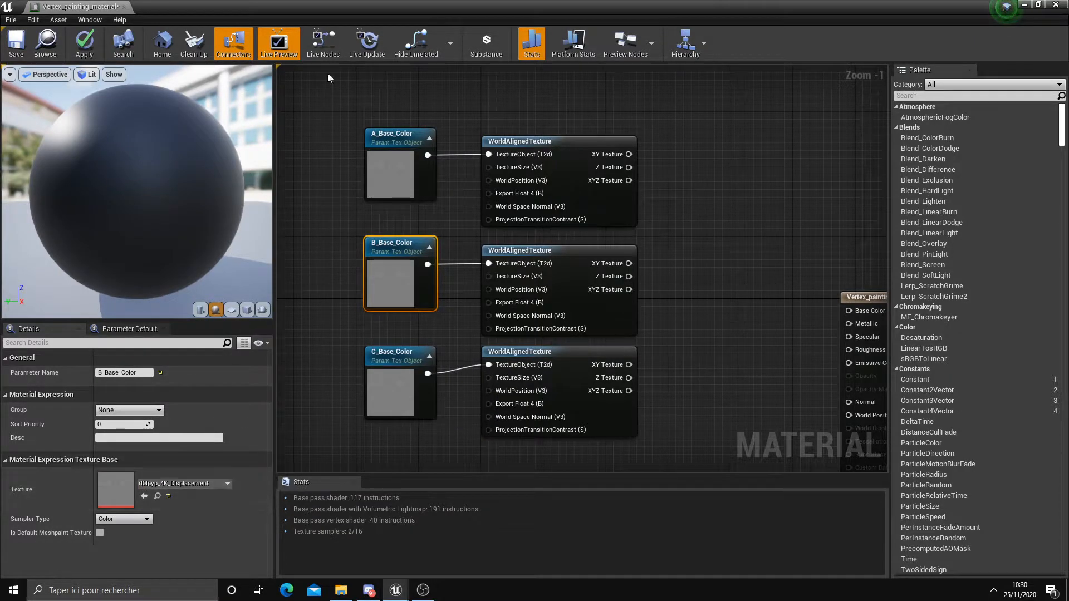
Step: Shrink the material editor to uncover the Content Browser and open the Textures folder of the Stone library
double_click(389, 9)
scroll(308, 483, "down", 3)
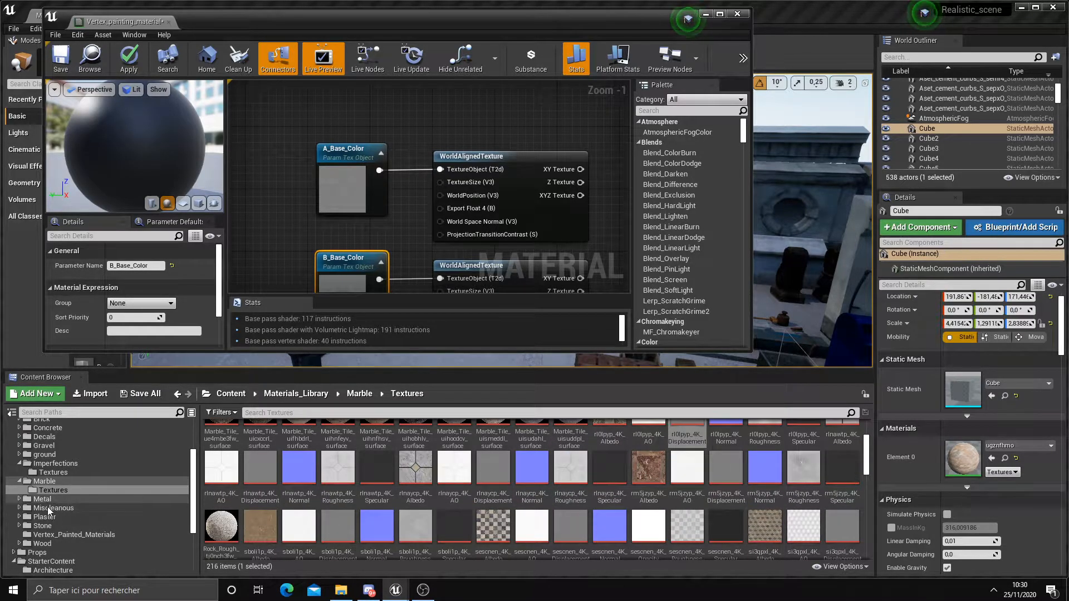
left_click(43, 526)
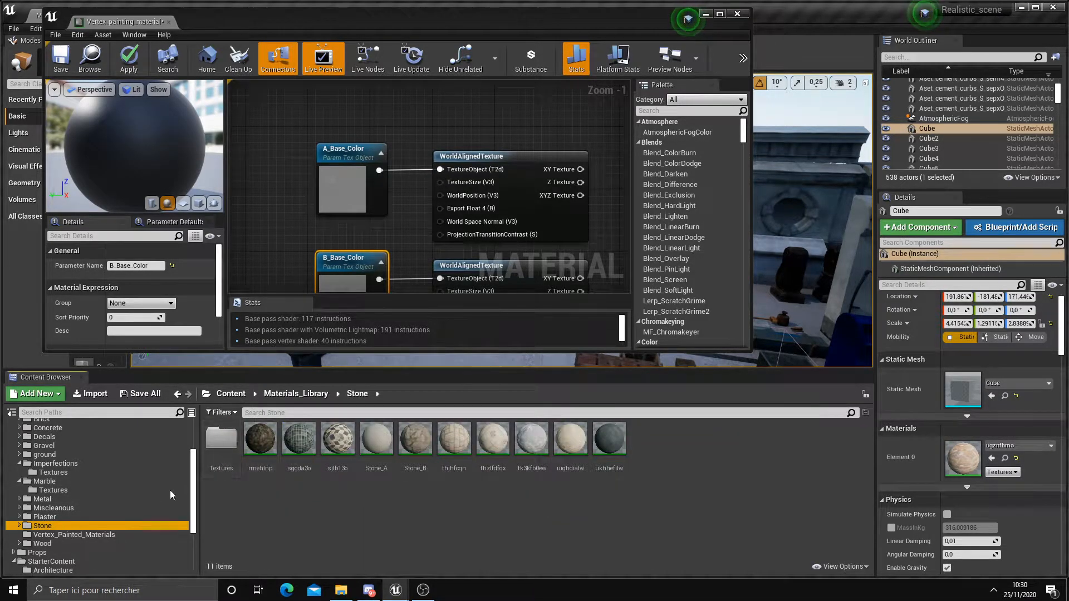
scroll(65, 524, "down", 1)
double_click(221, 440)
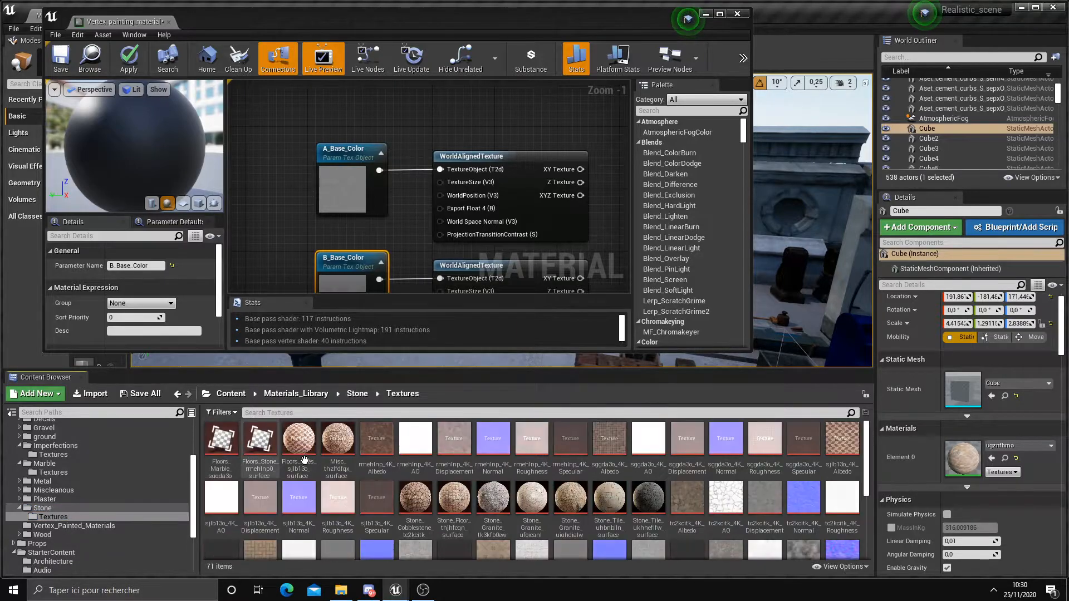
Step: Assign the thjhfcqn_4K_Albedo texture to the B_Base_Color parameter
right_click_drag(404, 226, 402, 149)
scroll(479, 468, "down", 1)
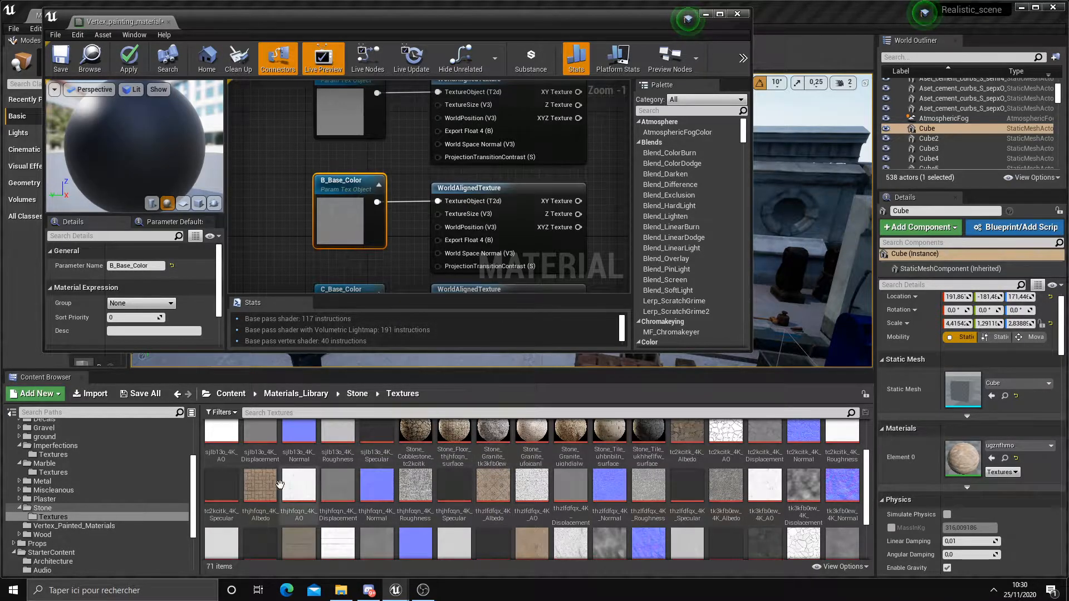
mouse_move(275, 482)
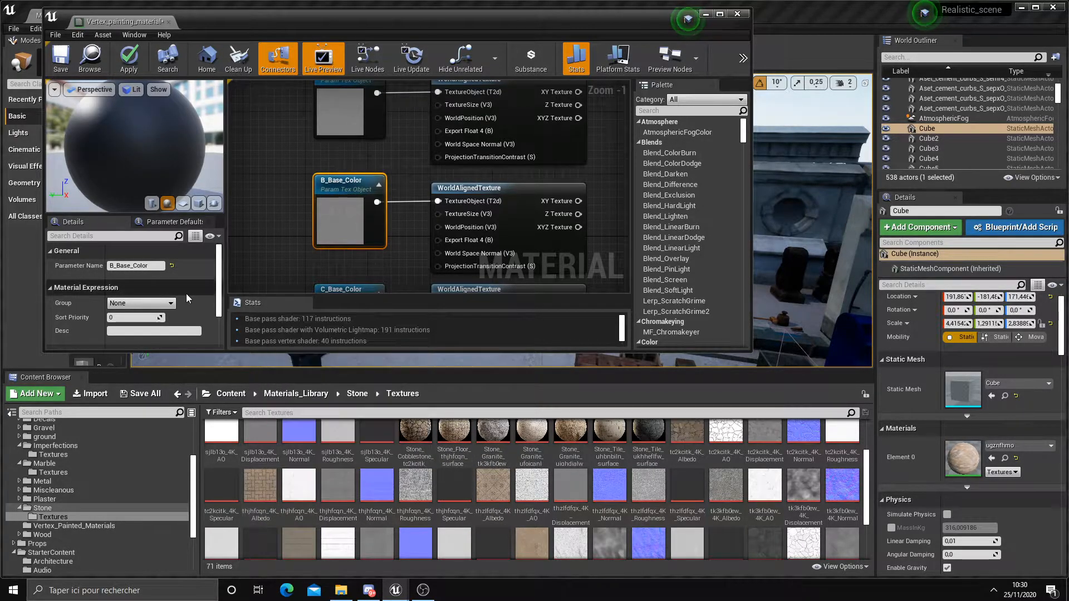
scroll(186, 293, "down", 3)
left_click_drag(264, 482, 127, 291)
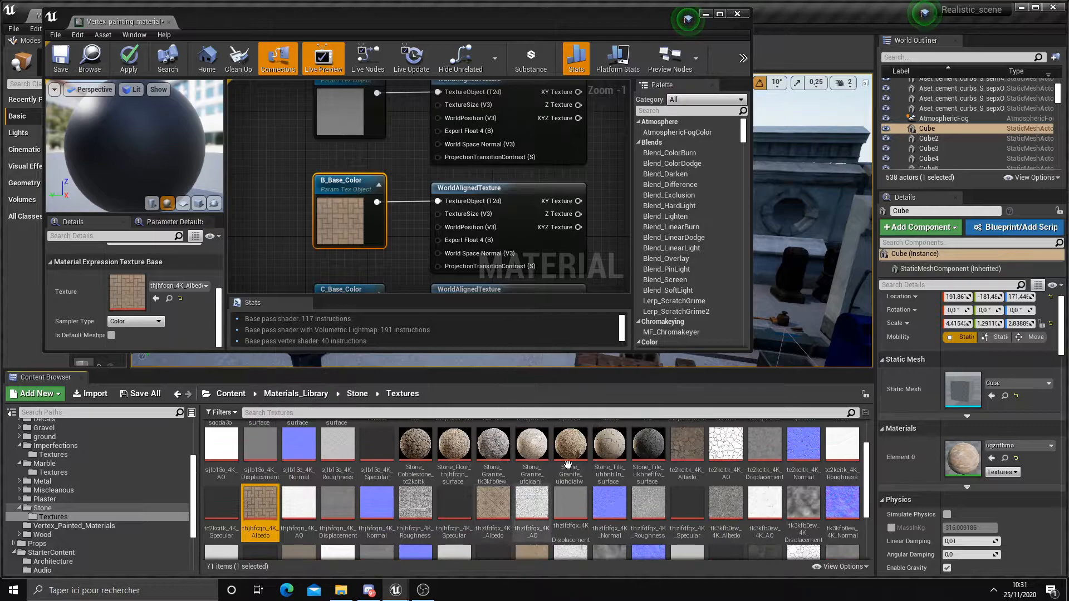
Step: Assign the tc2kcitk_4K_Albedo texture to the A_Base_Color parameter
right_click_drag(364, 218, 358, 270)
left_click(343, 161)
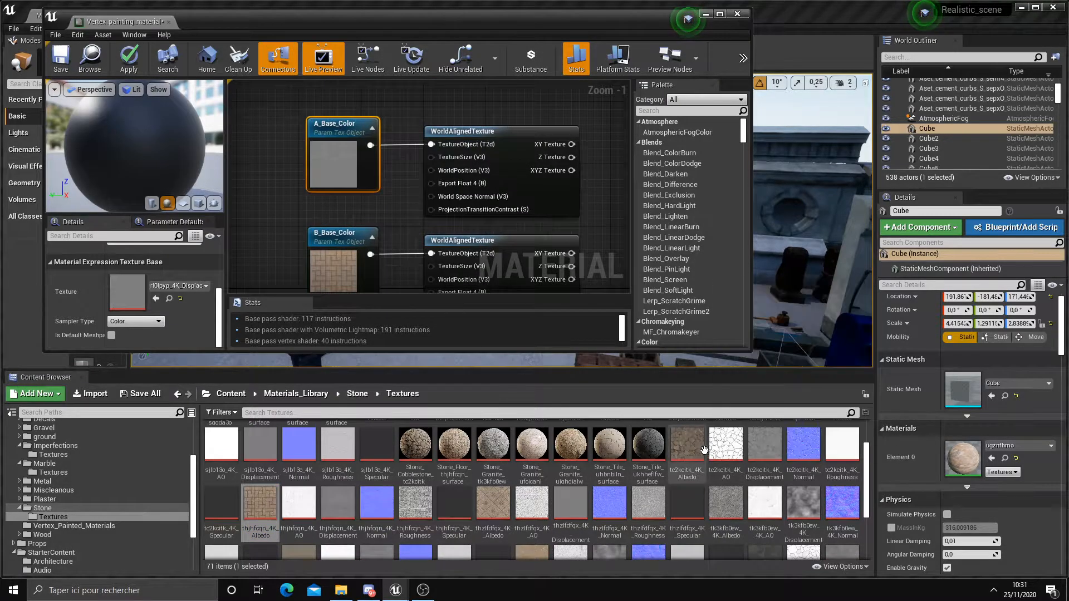
left_click_drag(691, 446, 128, 292)
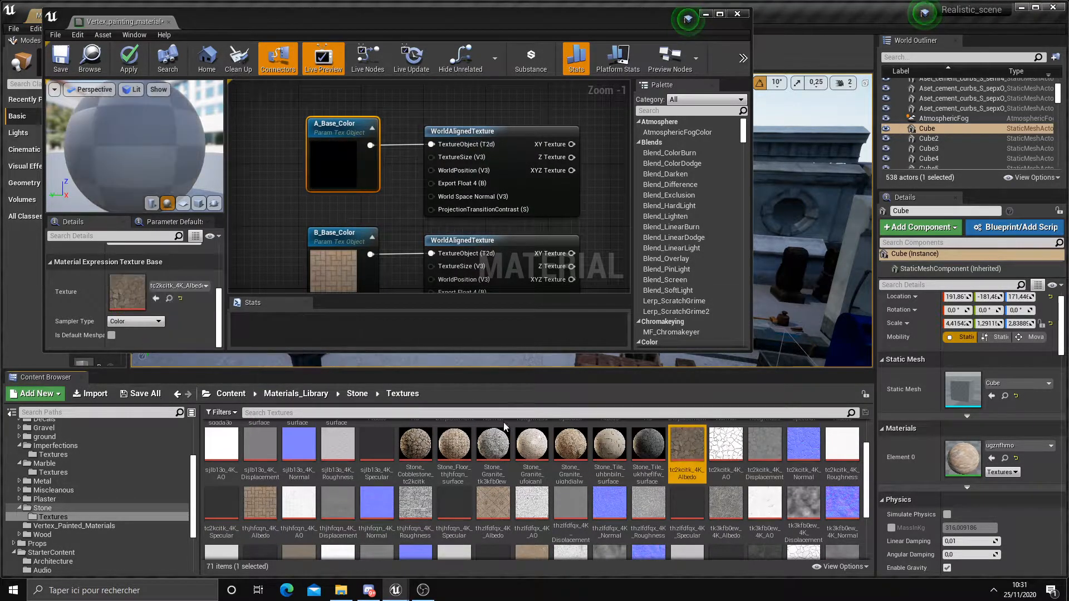
Step: Assign the ukhheflfw_4K_Albedo texture to the C_Base_Color parameter and maximize the material editor
scroll(589, 474, "down", 2)
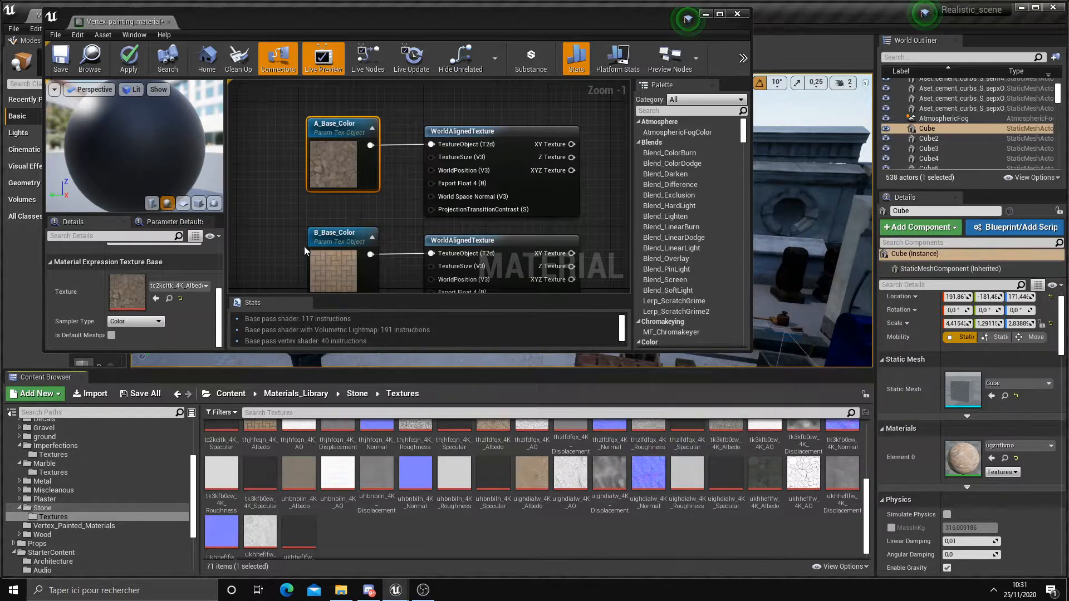
right_click_drag(302, 253, 343, 211)
left_click(331, 268)
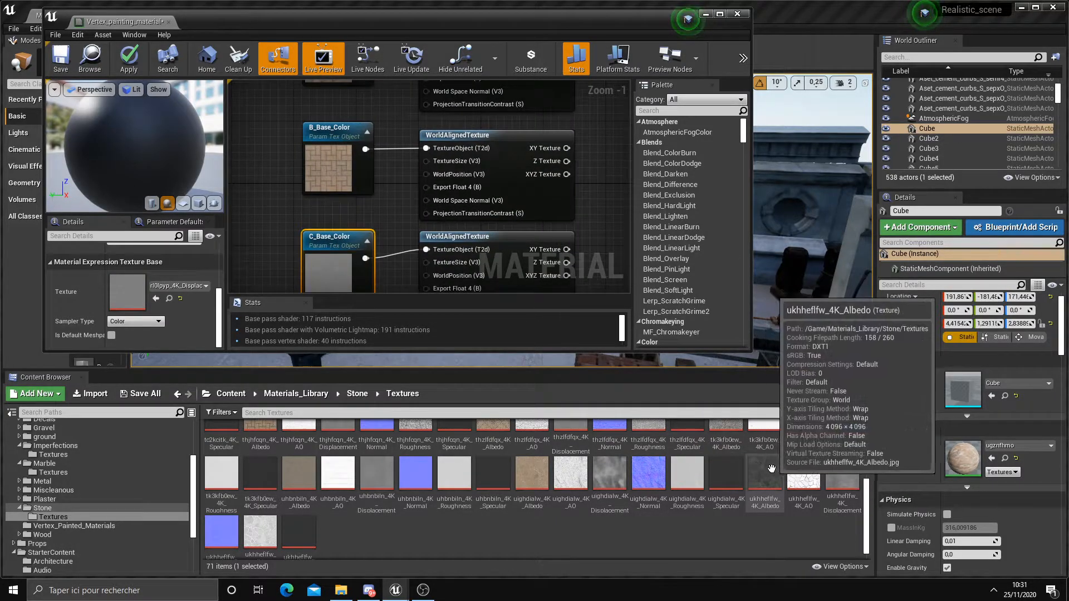
left_click_drag(771, 469, 128, 297)
right_click_drag(354, 124, 358, 98)
left_click_drag(301, 12, 343, 1)
right_click_drag(436, 158, 453, 258)
scroll(696, 282, "down", 1)
scroll(696, 282, "up", 1)
right_click_drag(696, 282, 666, 267)
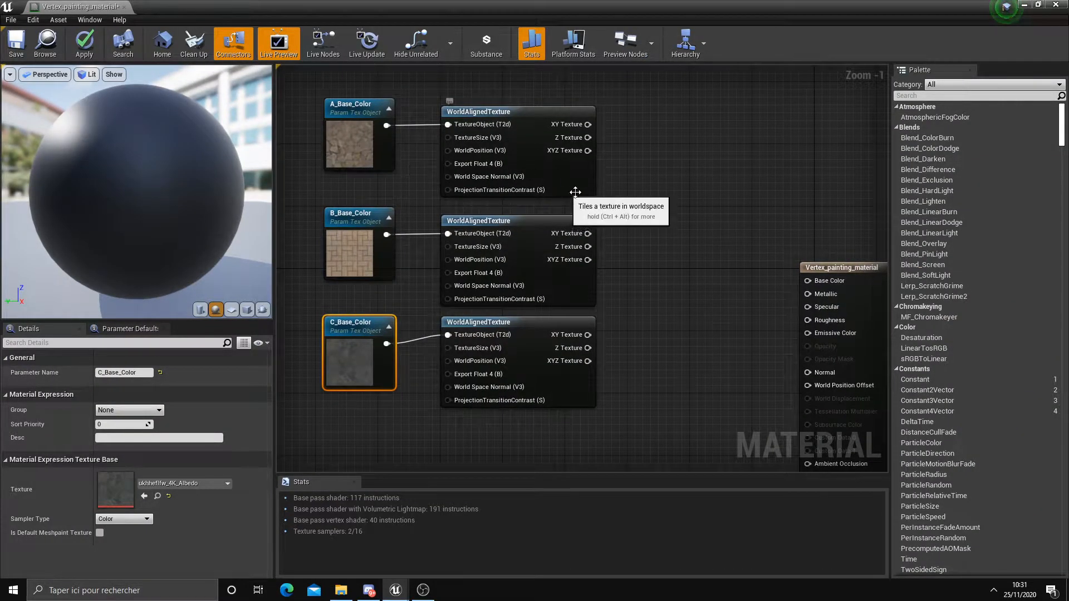
Step: Try the XYZ Texture output of each WorldAlignedTexture node in Base Color in turn, and break the last link
left_click_drag(588, 151, 807, 281)
left_click_drag(588, 260, 811, 280)
left_click_drag(588, 361, 810, 282)
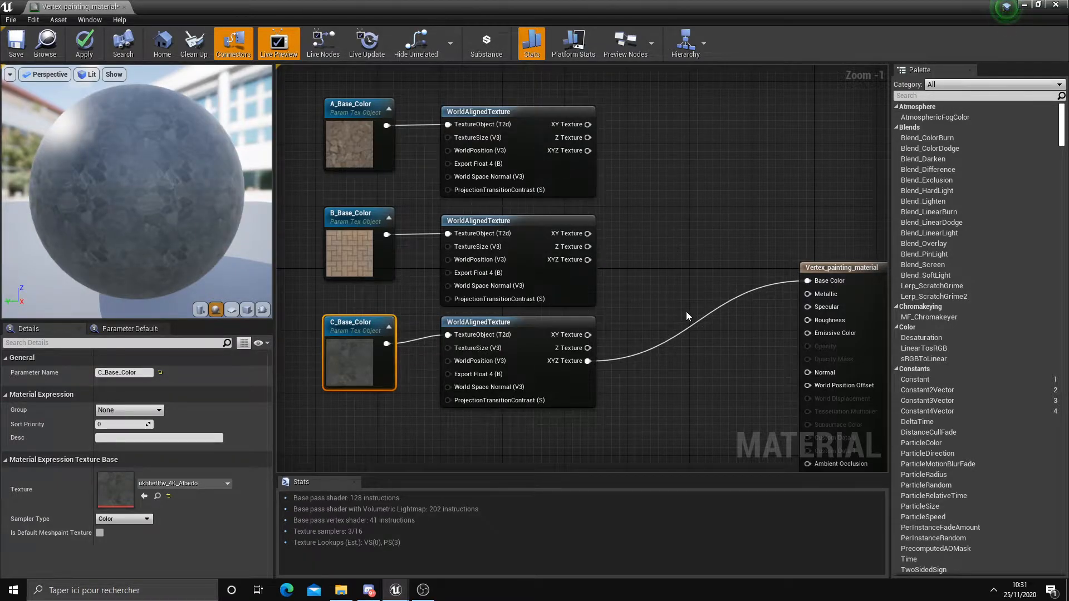
left_click(706, 315)
left_click(707, 312, "alt")
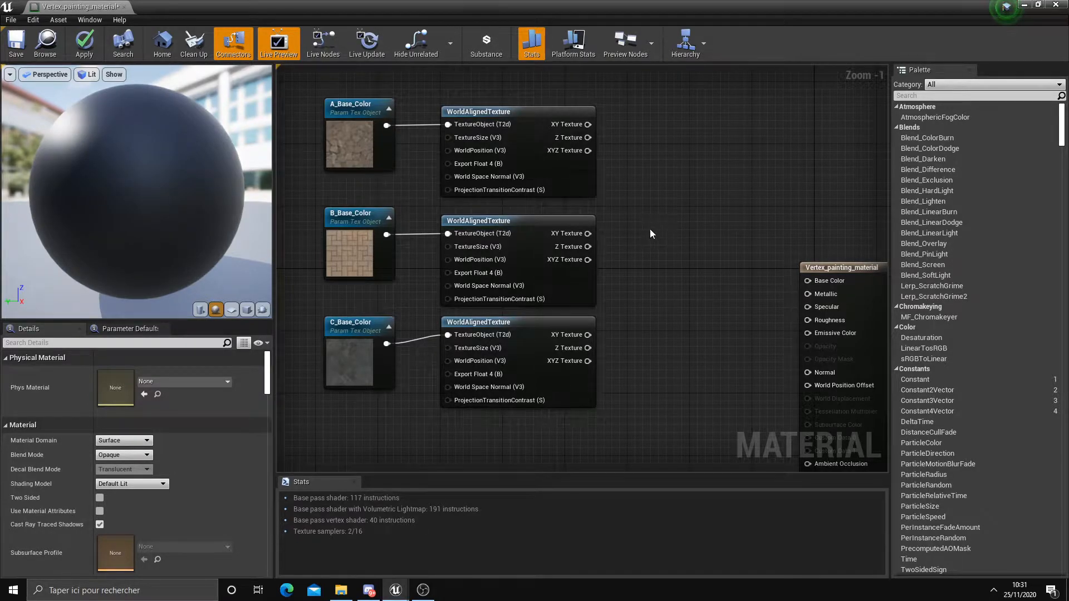
left_click(654, 182)
key("Delete")
Step: Add a LinearInterpolate node between the texture nodes and the result node, and connect its output to Base Color
right_click(662, 187)
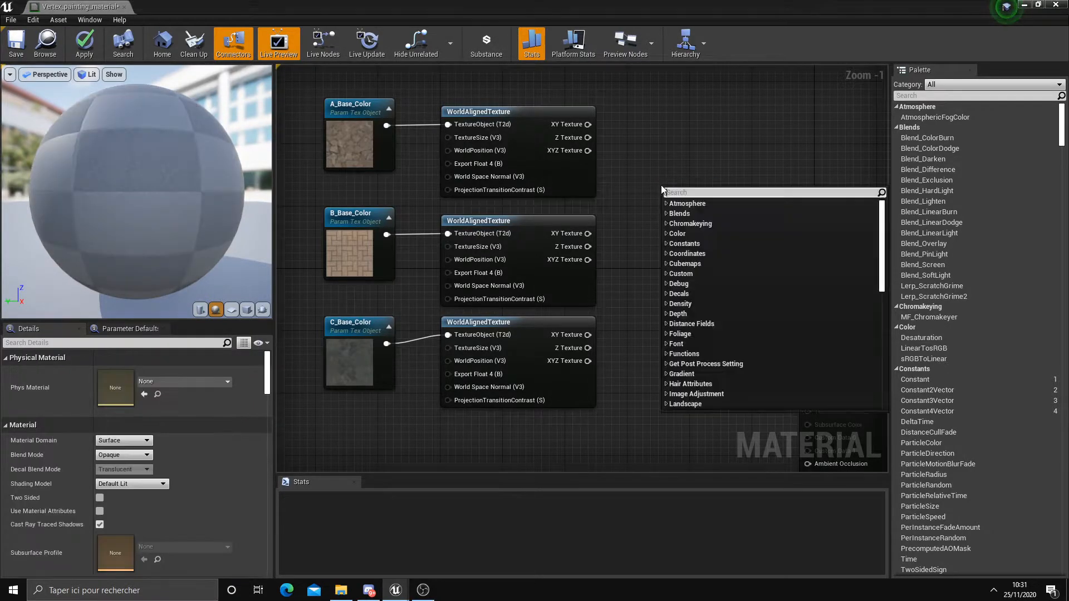
type("lerp")
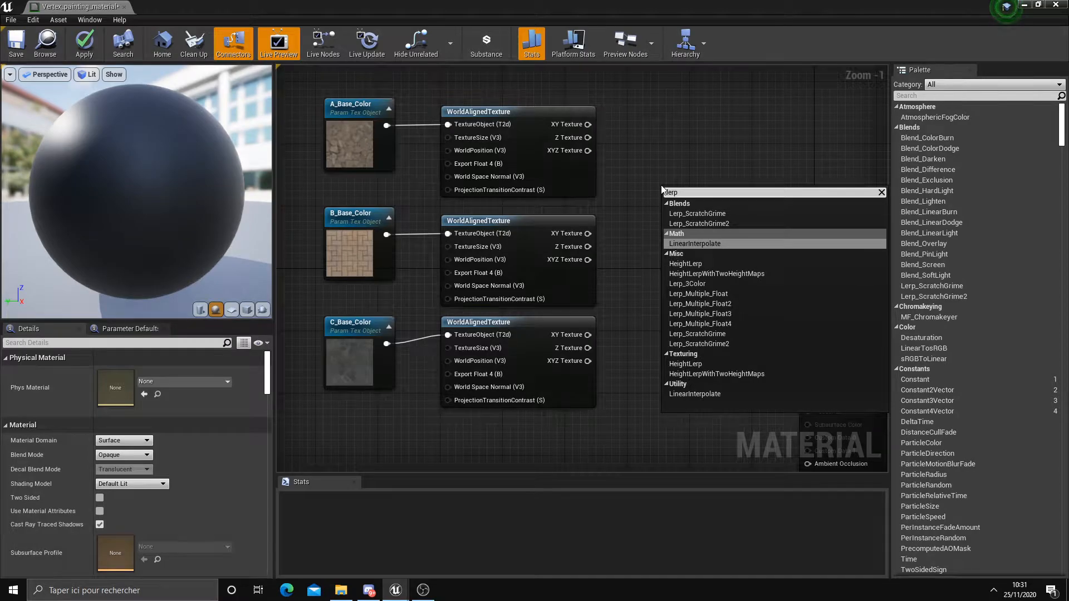
left_click(700, 243)
right_click_drag(692, 182, 633, 247)
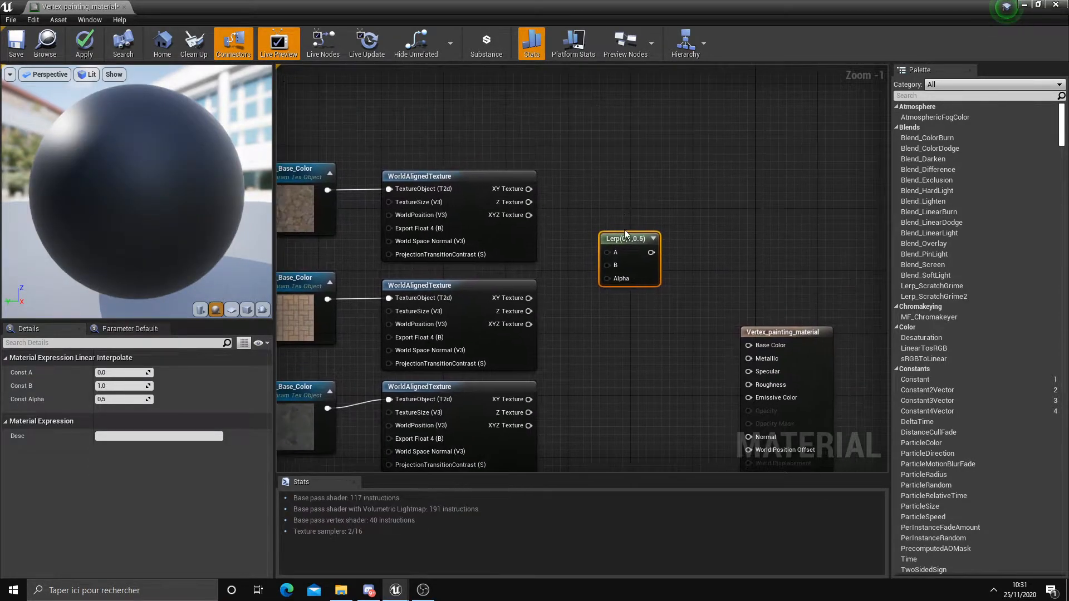
left_click_drag(652, 252, 753, 348)
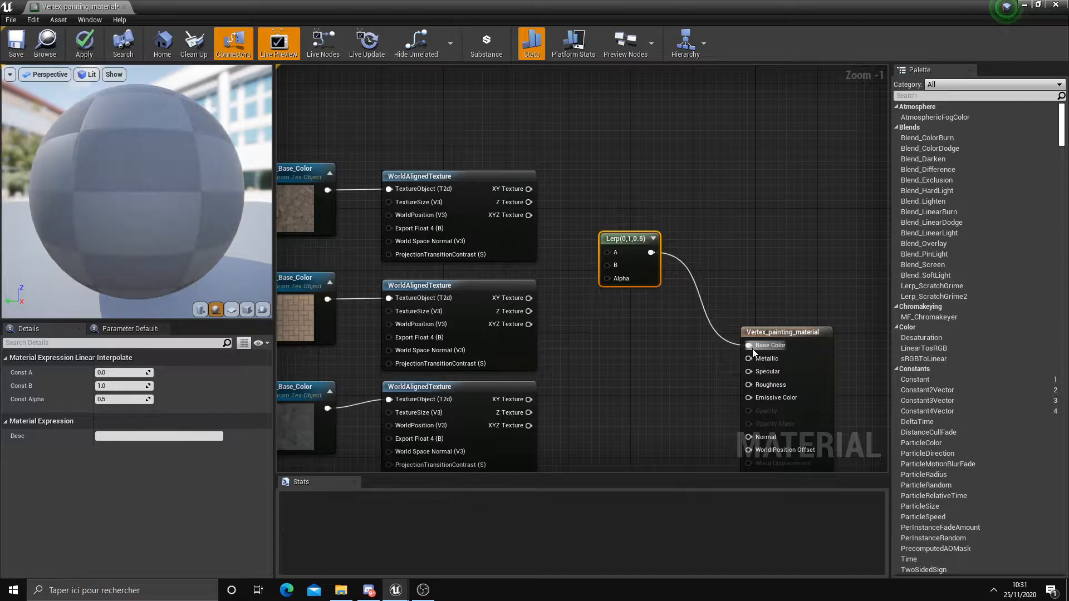
left_click_drag(608, 230, 670, 182)
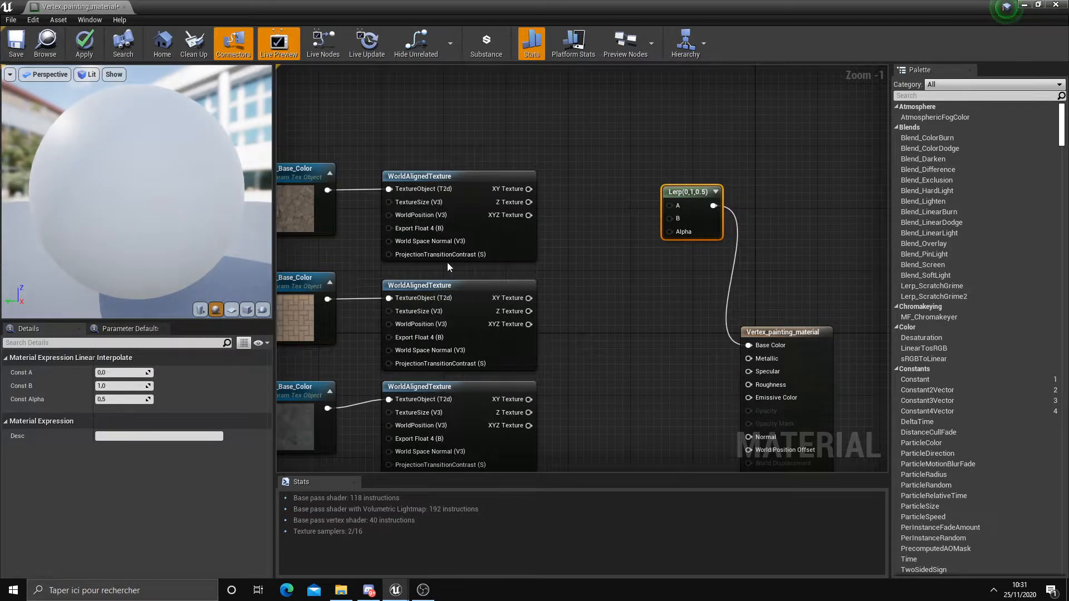
Step: Connect the XYZ Texture outputs of the A_Base_Color and B_Base_Color branches to the Lerp's A and B inputs
right_click(576, 140)
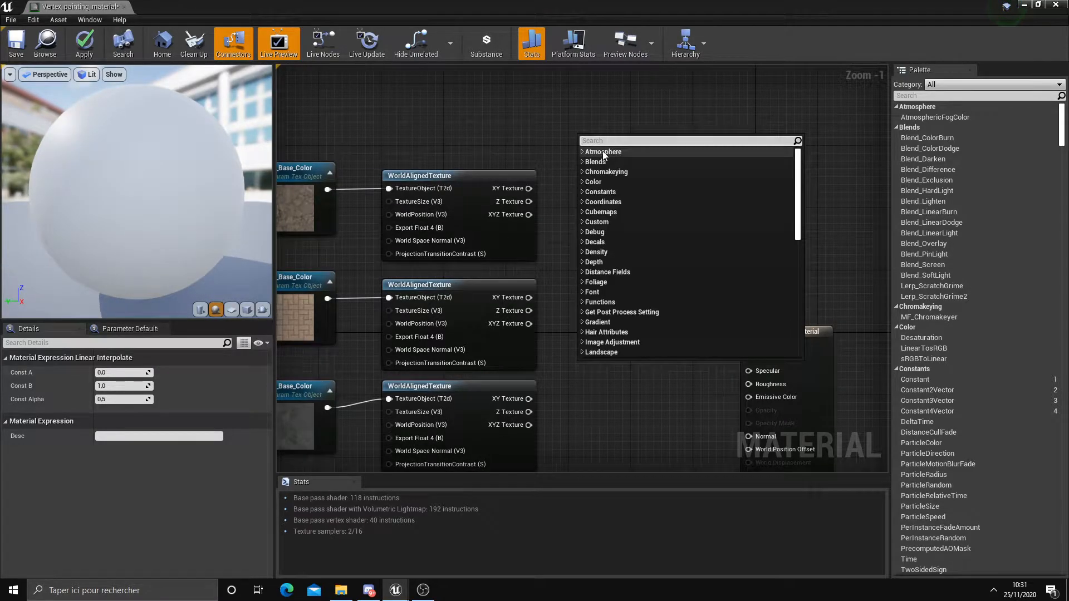
left_click(574, 181)
left_click_drag(528, 215, 670, 206)
left_click_drag(529, 324, 670, 217)
right_click_drag(636, 310, 600, 262)
scroll(599, 262, "down", 1)
left_click(649, 174)
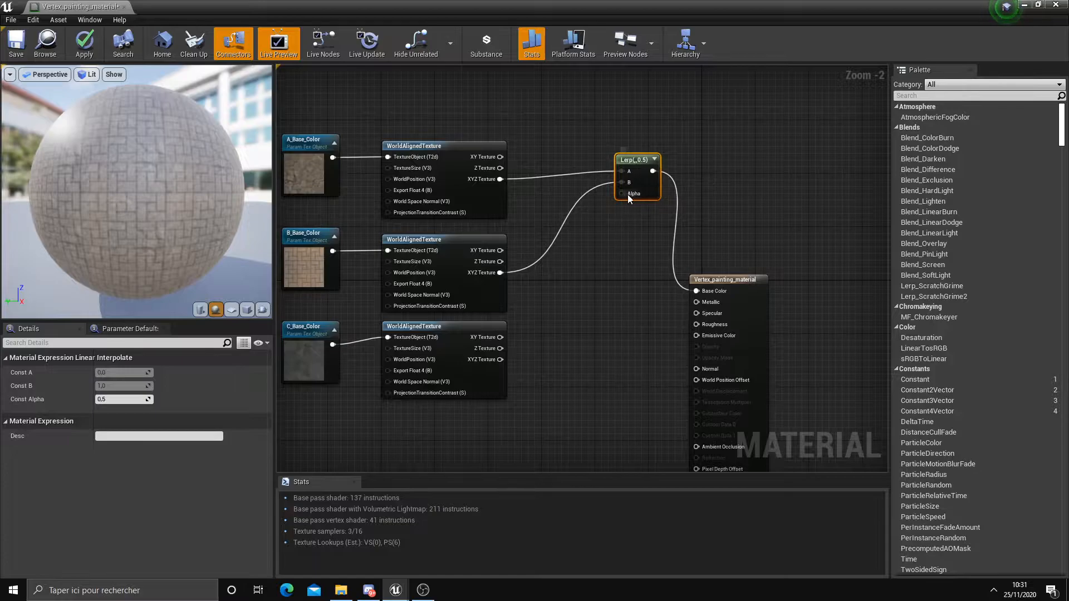
Step: Test the blend by setting the Lerp node's Const Alpha to 1 and to 0
scroll(627, 195, "up", 2)
right_click_drag(392, 118, 477, 137)
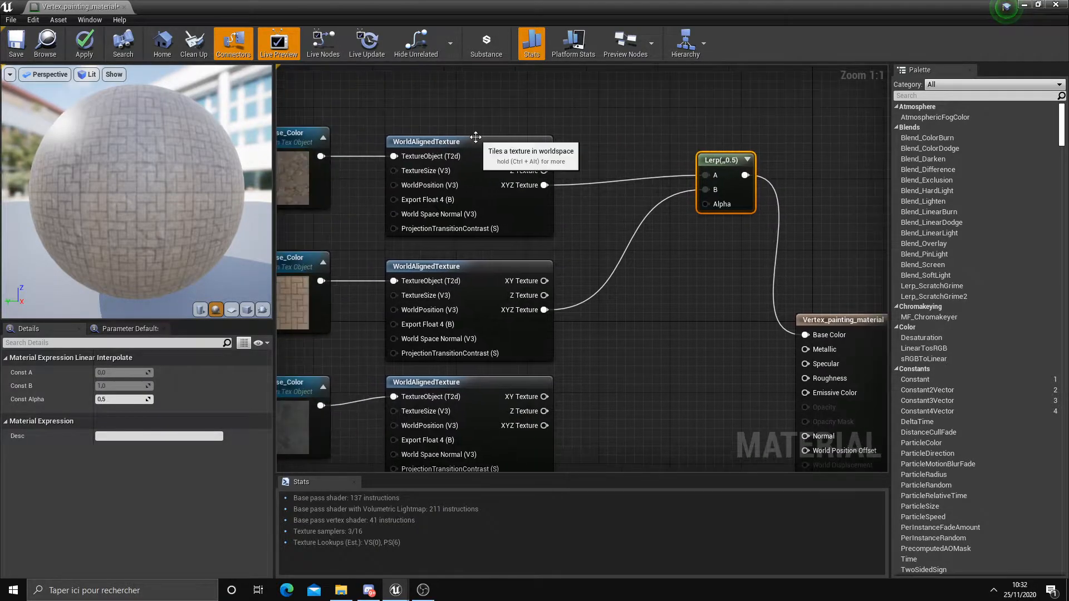
left_click(475, 139)
left_click(478, 265)
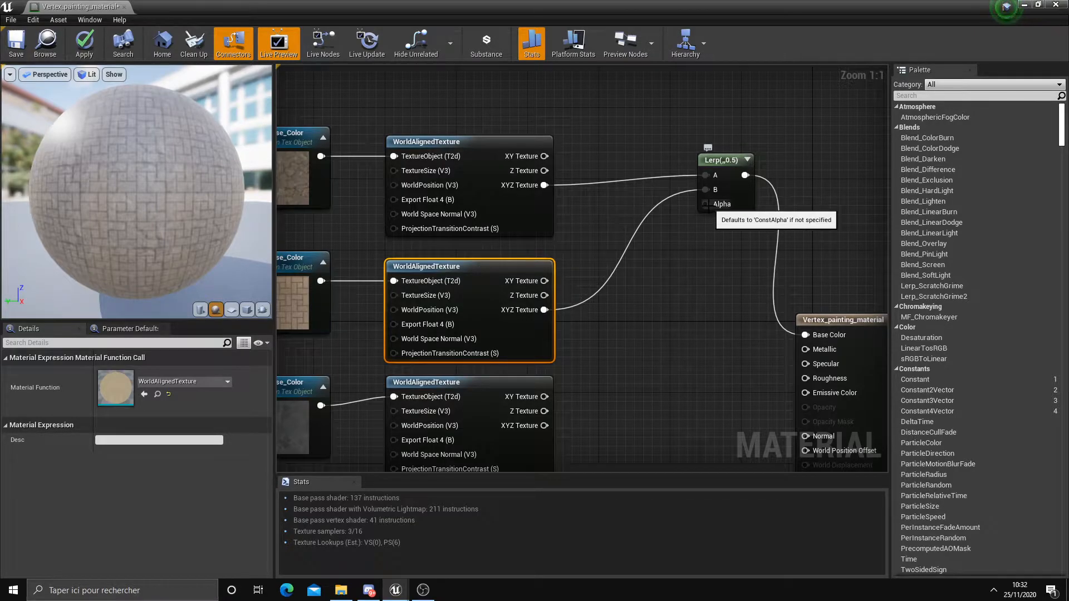
left_click(718, 161)
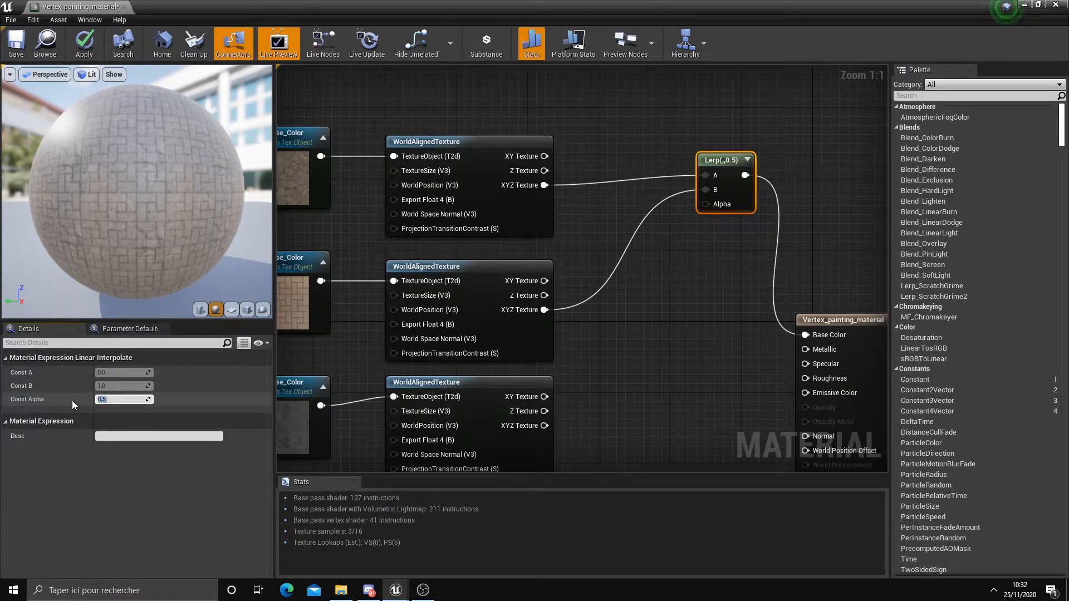
key("Return")
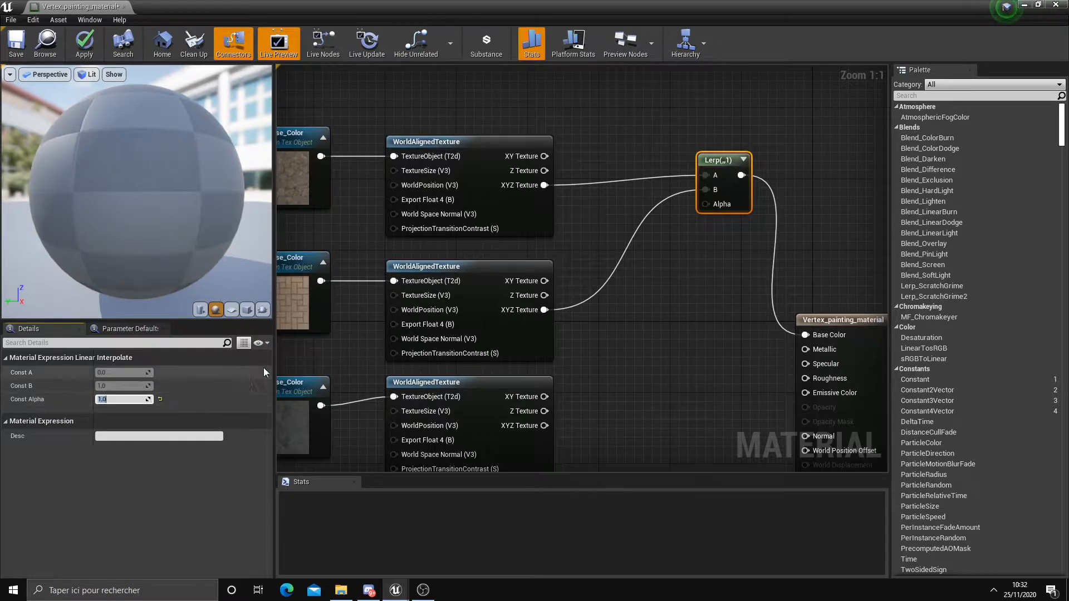
right_click_drag(624, 299, 738, 300)
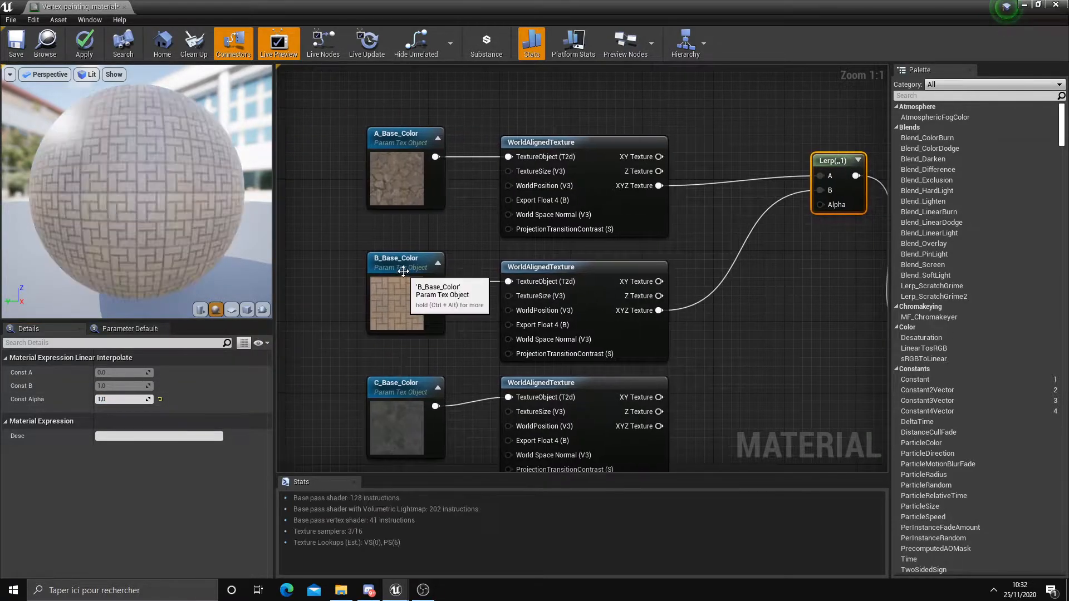
left_click(119, 395)
type("0")
key("Return")
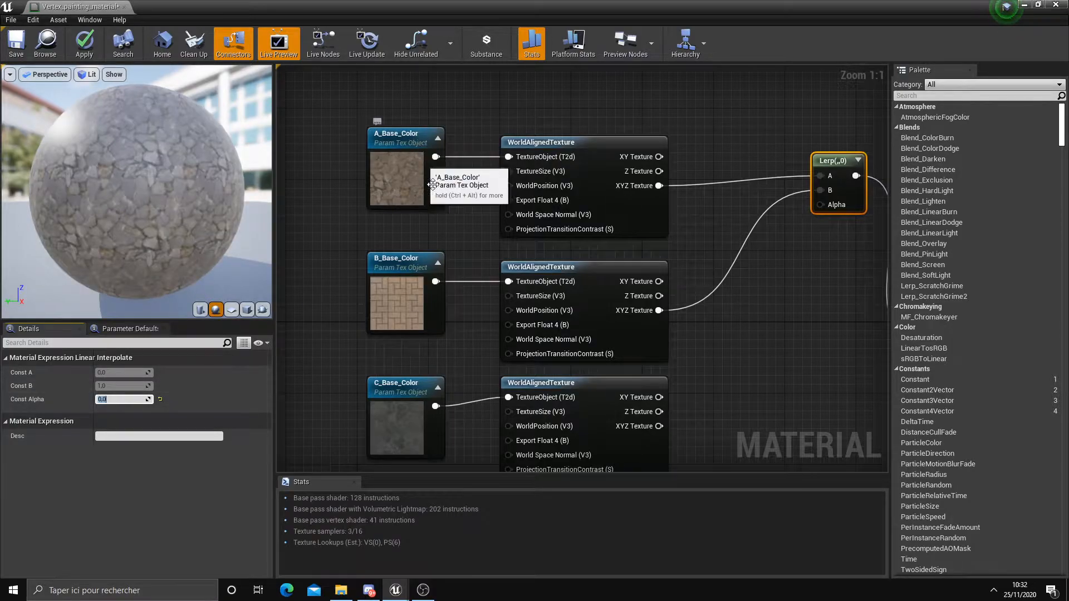
right_click_drag(459, 241, 407, 258)
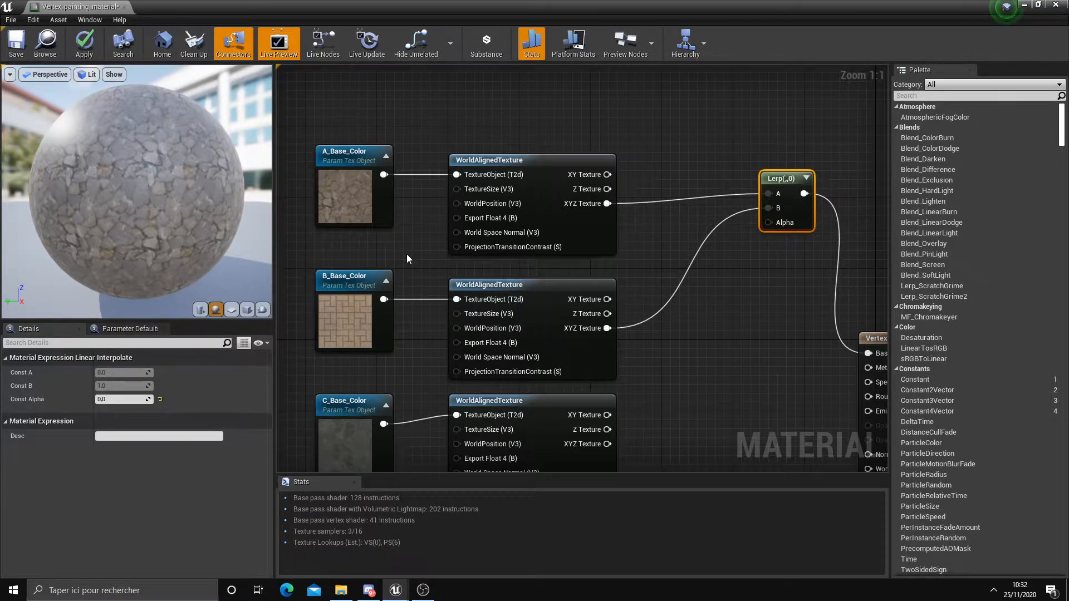
Step: Try a Const Alpha of 0.2 on the Lerp node
left_click(104, 399)
type("0.2")
key("Return")
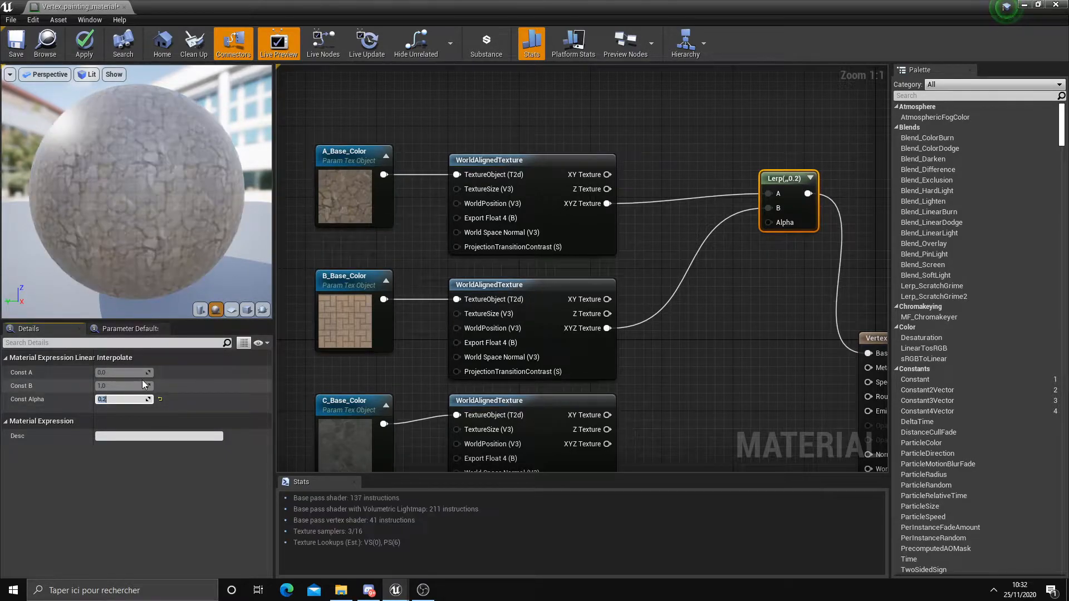
left_click(367, 159)
left_click(358, 278)
left_click(769, 177)
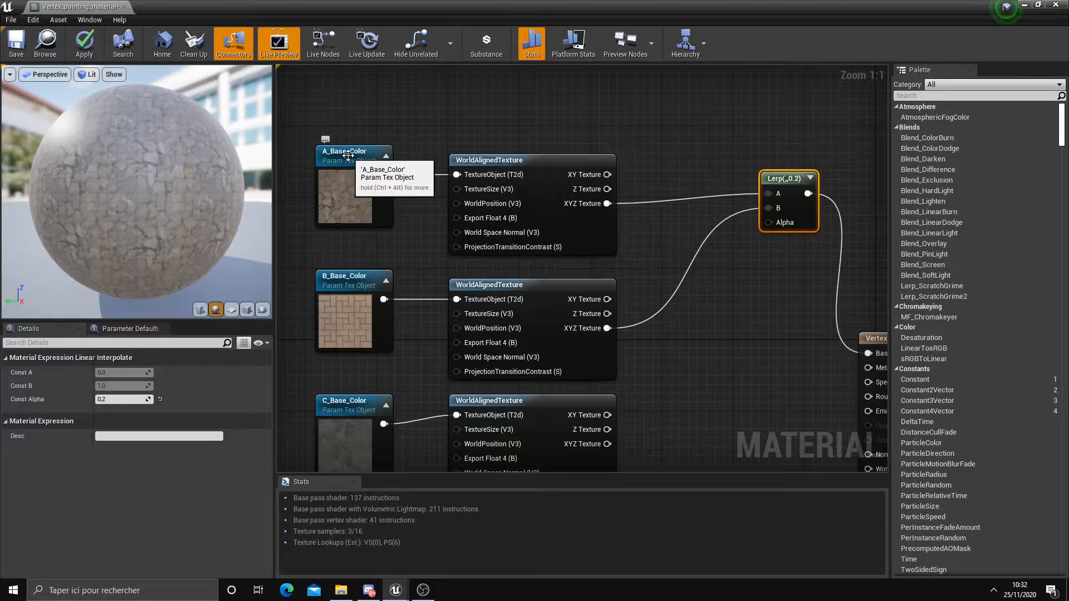
Step: Set the Lerp node's Const Alpha to 0.5
left_click(117, 399)
type("0.5")
key("Return")
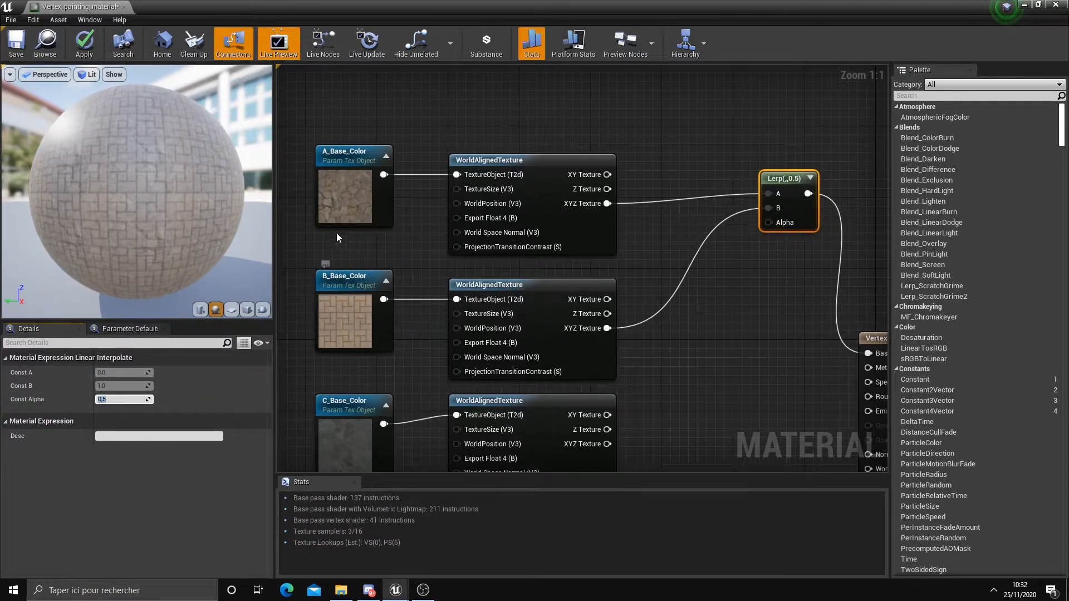
Step: Add a second Lerp blending the first Lerp's output with the C_Base_Color branch's XYZ Texture, and feed it into Base Color
scroll(720, 287, "down", 2)
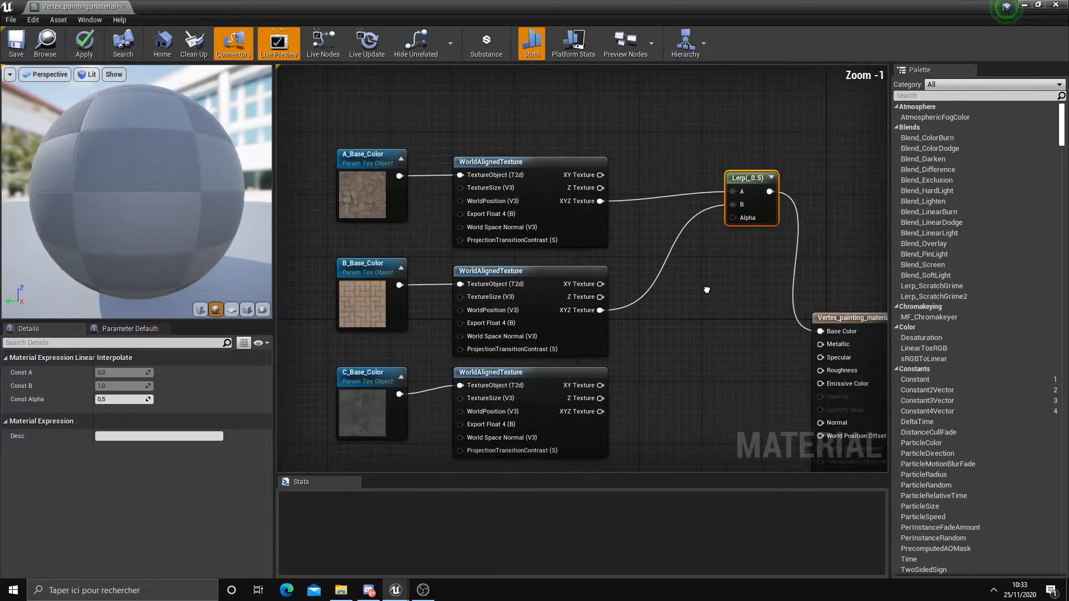
left_click_drag(726, 203, 687, 203)
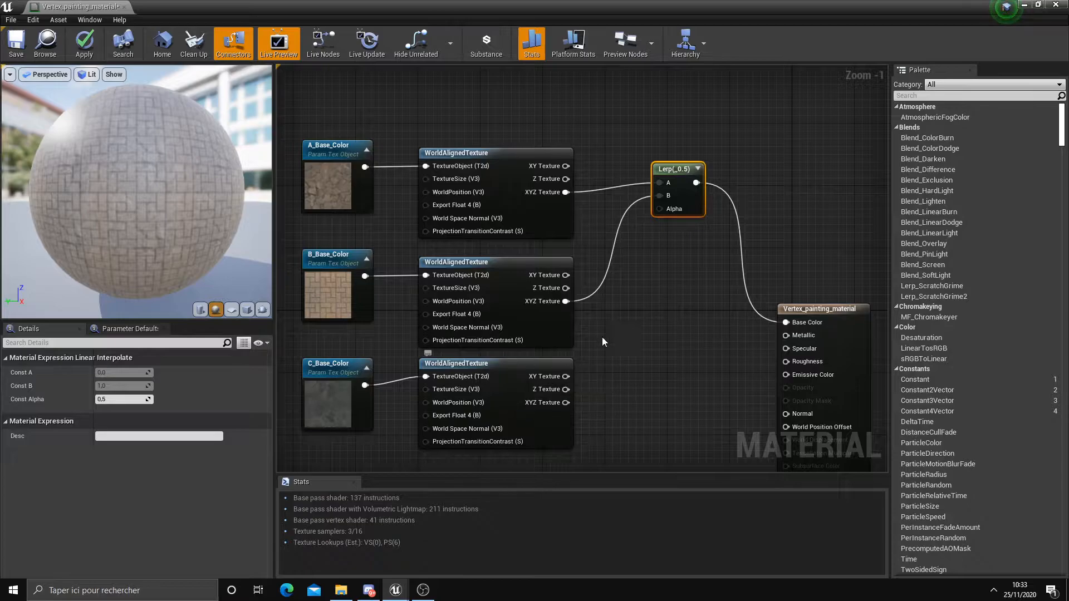
left_click(704, 274)
left_click_drag(566, 403, 707, 308)
left_click_drag(696, 183, 786, 322)
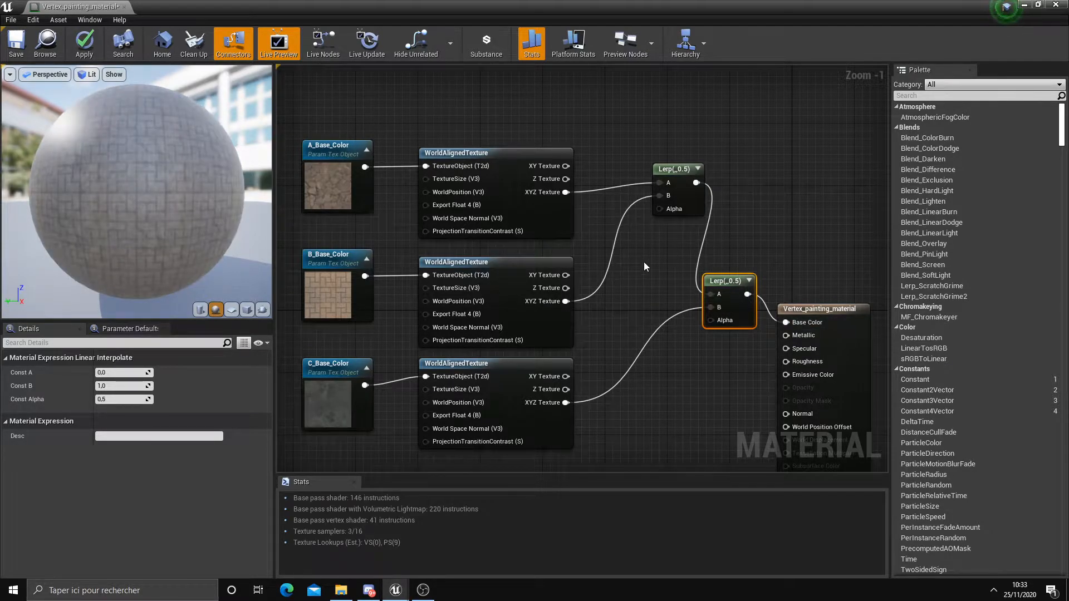
Step: Reposition the second Lerp node and move the material's result node farther from it
left_click_drag(714, 277, 716, 289)
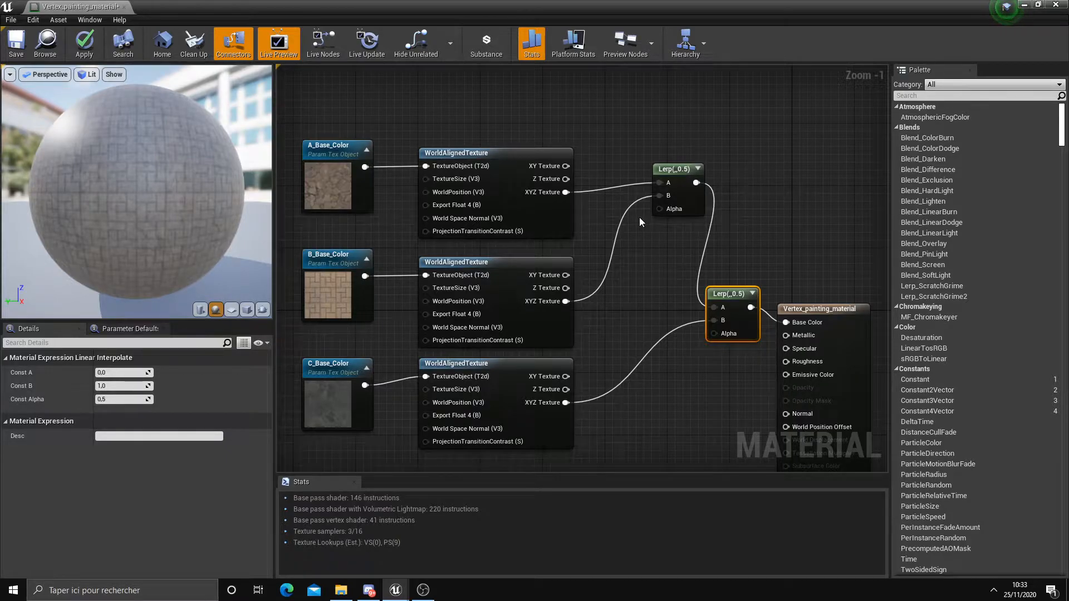
scroll(657, 242, "down", 2)
left_click(836, 276)
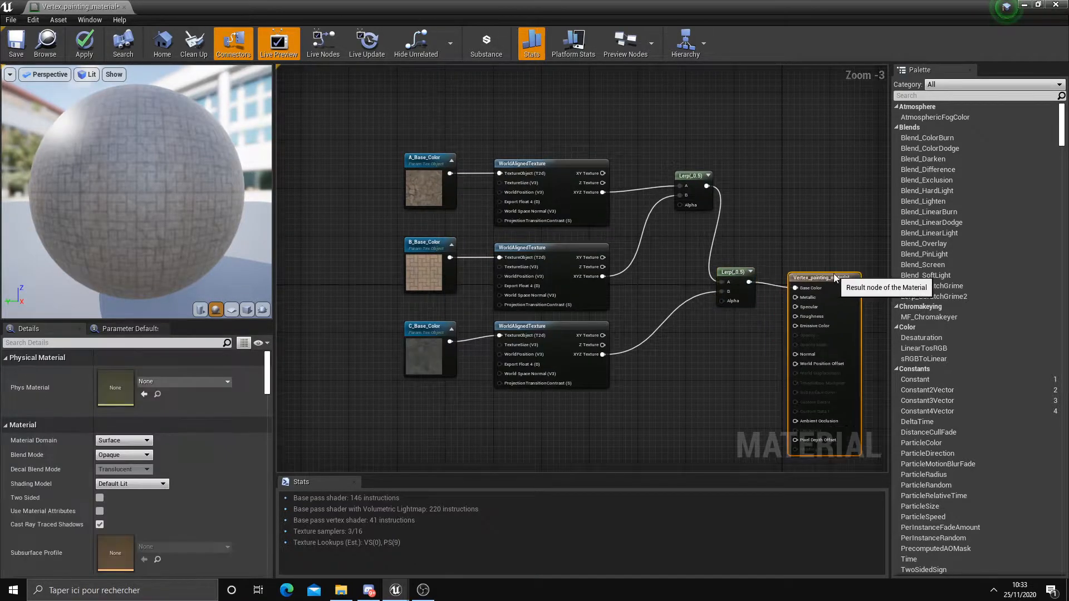
Step: Add a VertexColor node below the C_Base_Color parameter
right_click_drag(578, 298, 603, 266)
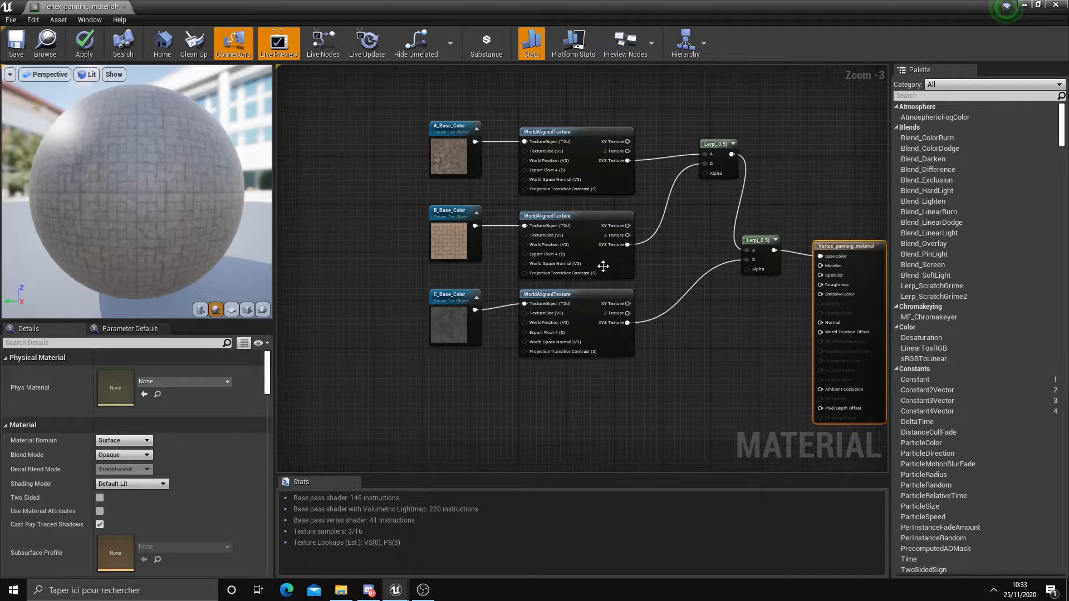
right_click(370, 377)
type("verte")
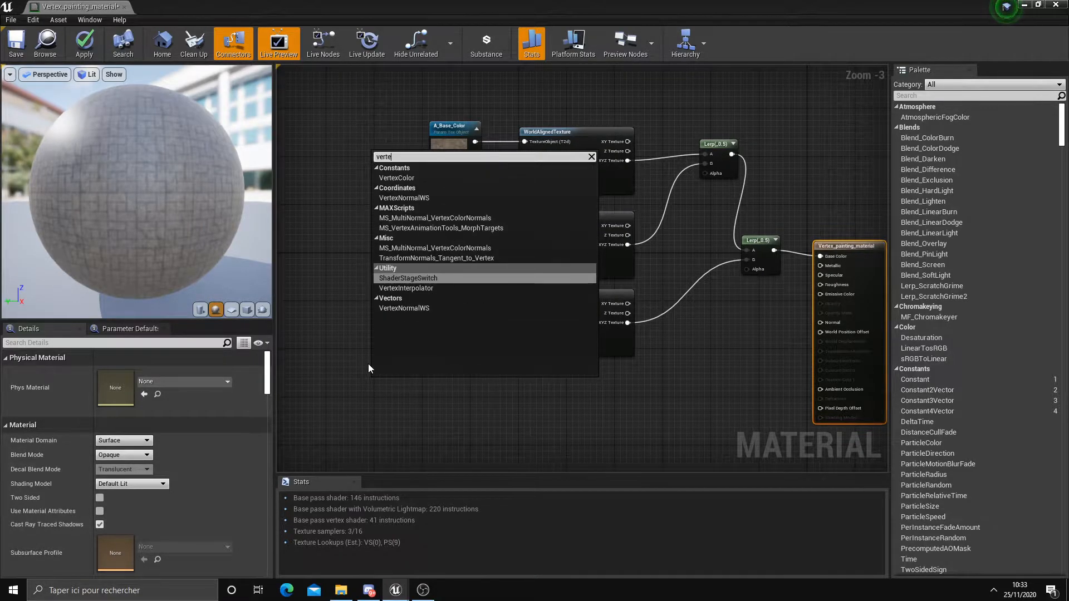
left_click(396, 178)
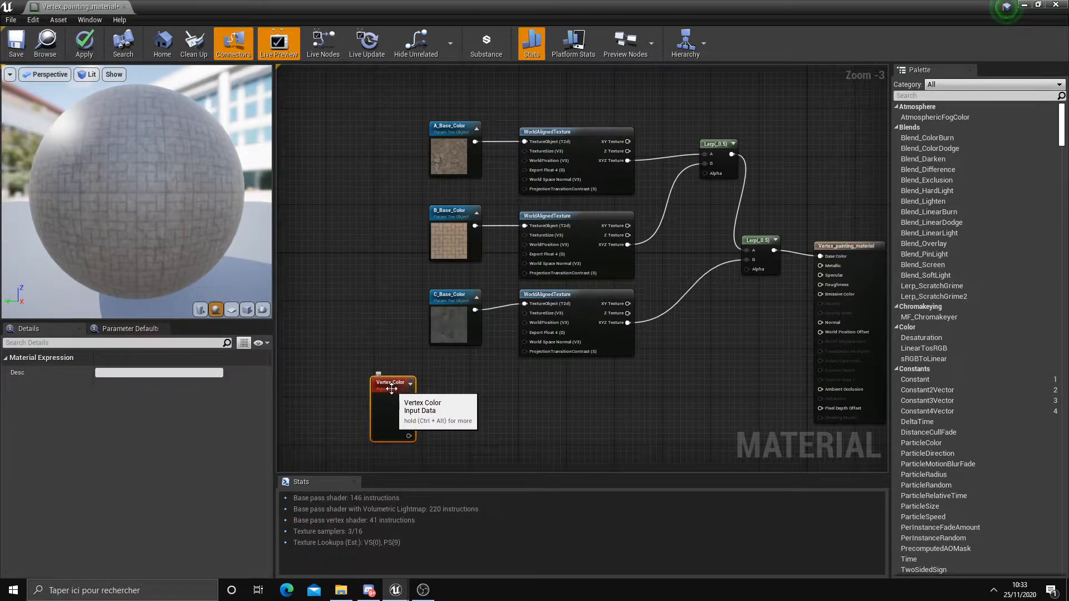
Step: Shrink the material editor to uncover the level viewport and switch the level editor to mesh Paint mode
left_click_drag(400, 22, 570, 428)
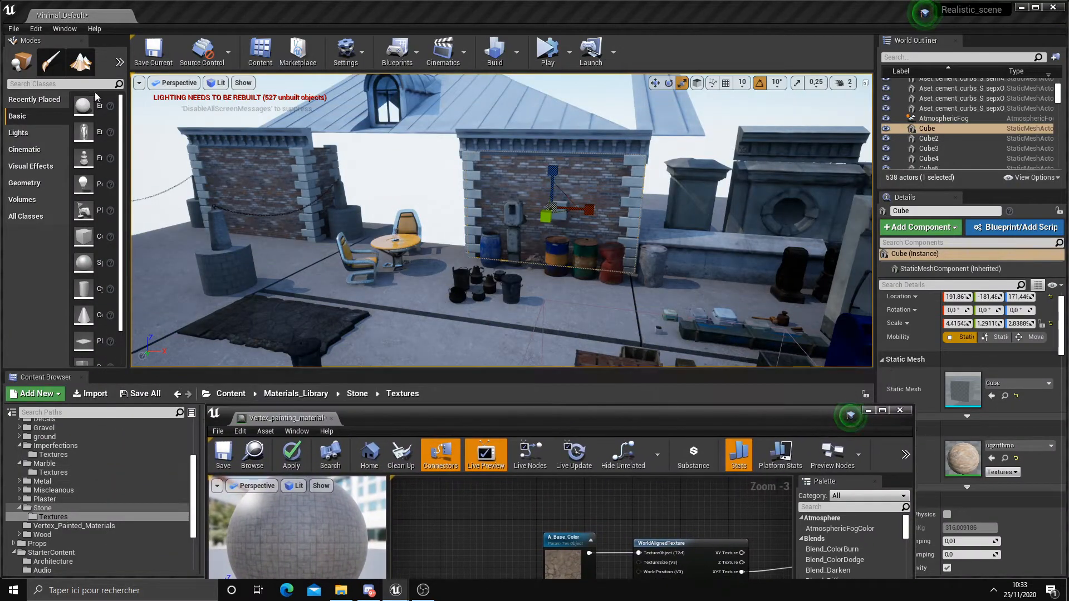
left_click_drag(128, 125, 247, 125)
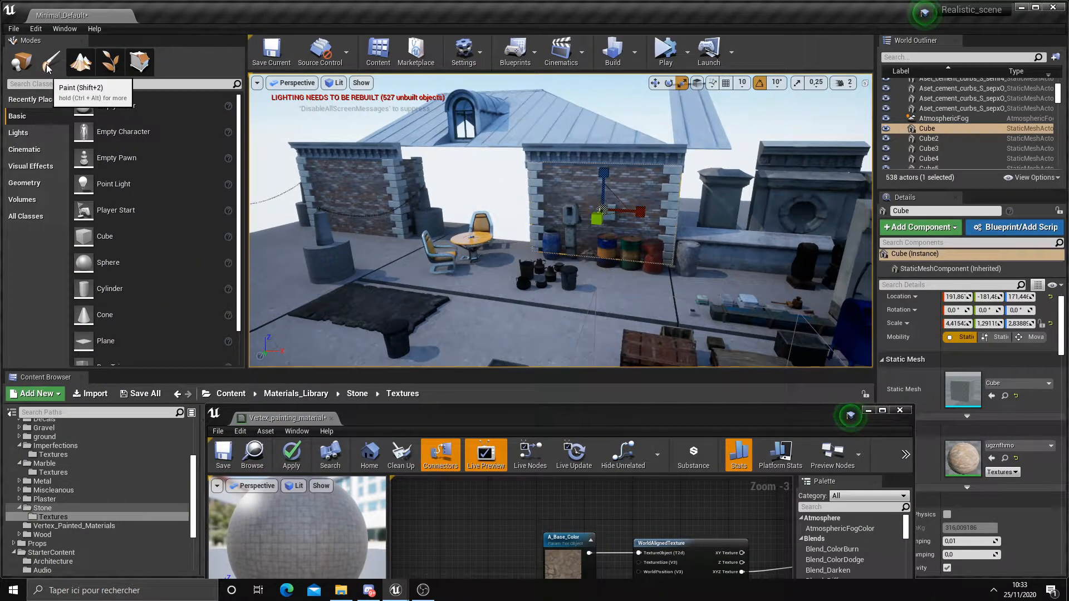
left_click(48, 65)
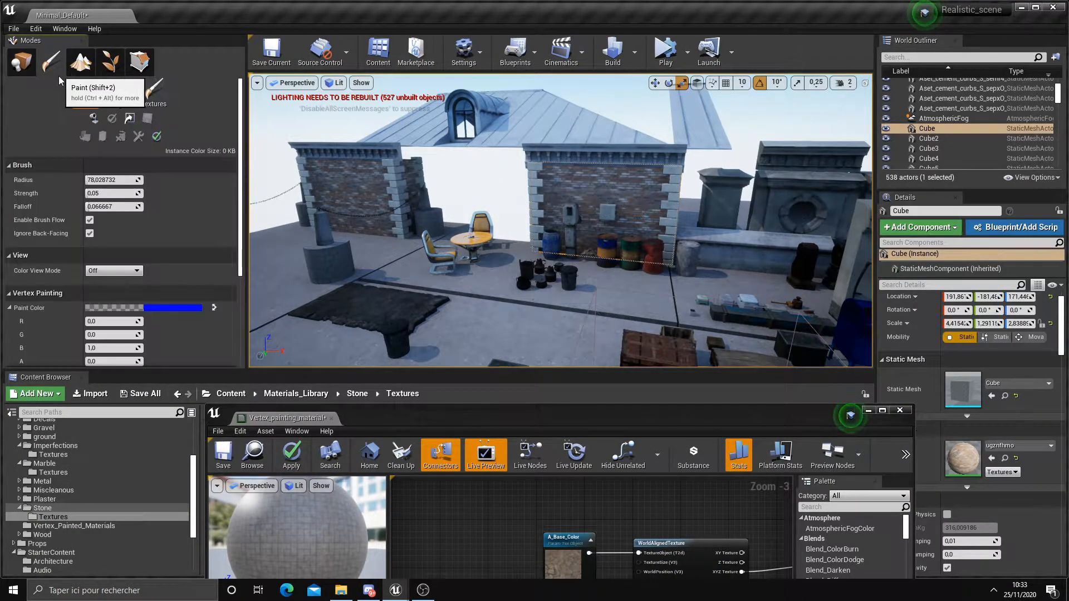
Step: Select the SM_Rock mesh in the level as the vertex painting target
scroll(94, 252, "down", 1)
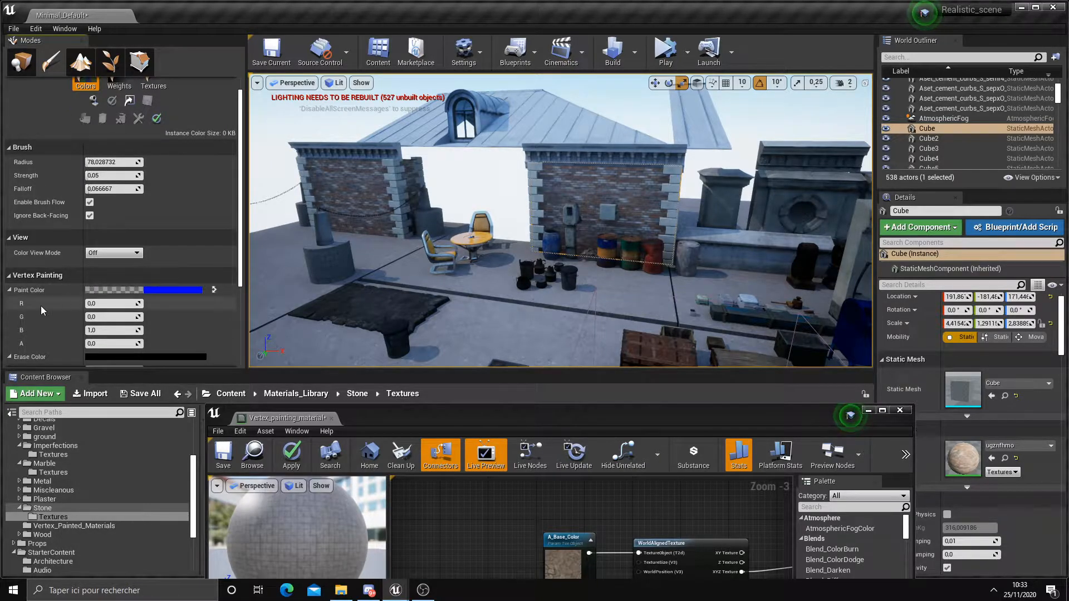
scroll(82, 125, "up", 1)
mouse_move(535, 211)
right_mouse_down()
mouse_move(490, 239)
mouse_move(334, 223)
mouse_move(423, 273)
right_mouse_up()
left_click(423, 273)
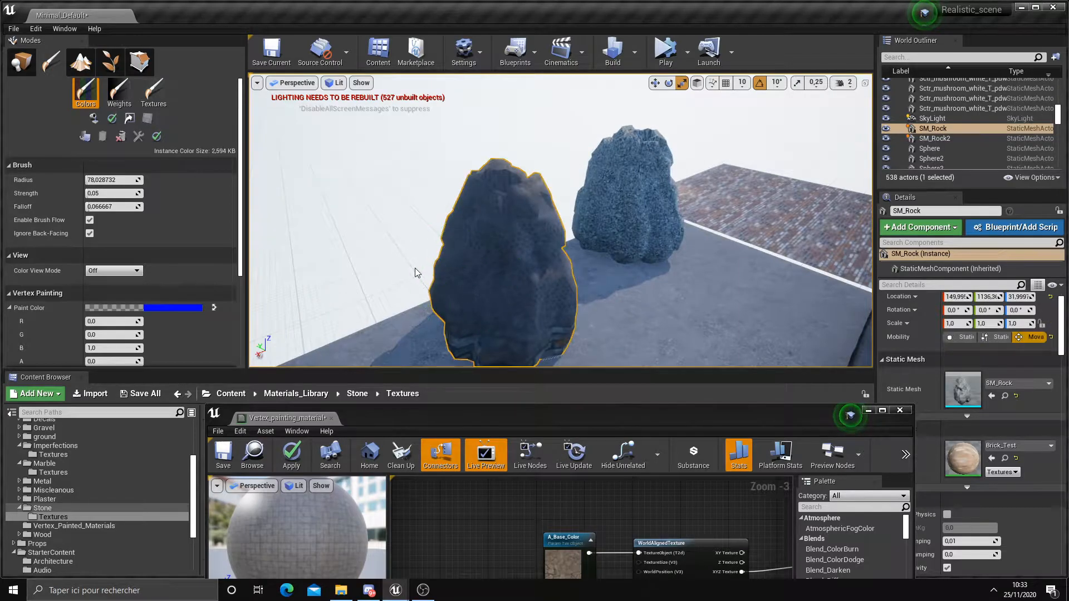
Step: Set the vertex paint color to red with R 1 and B 0, and paint over SM_Rock
scroll(109, 329, "down", 1)
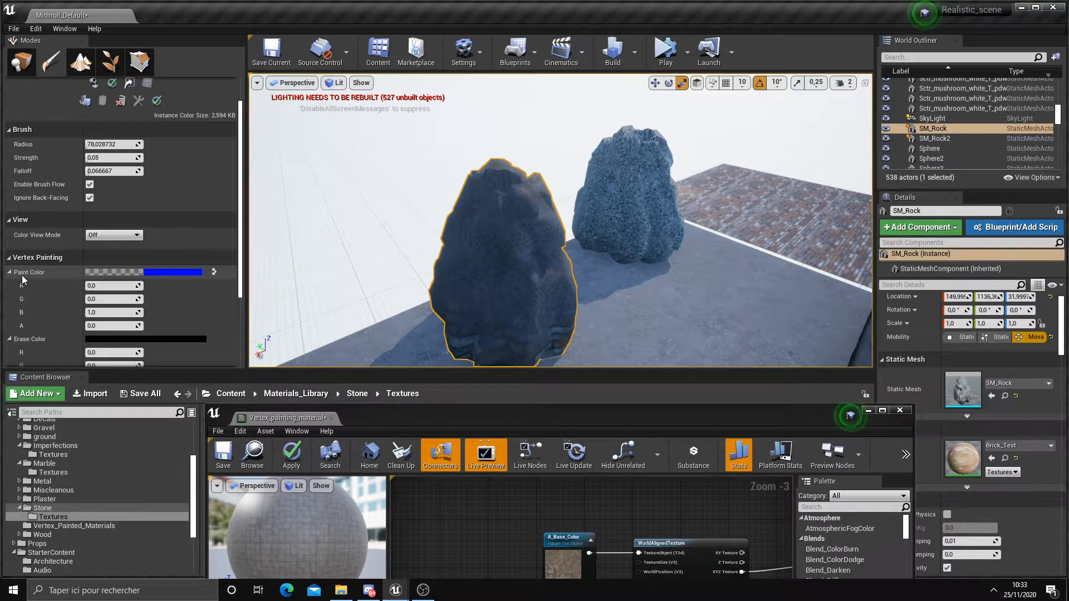
left_click(92, 312)
type("0")
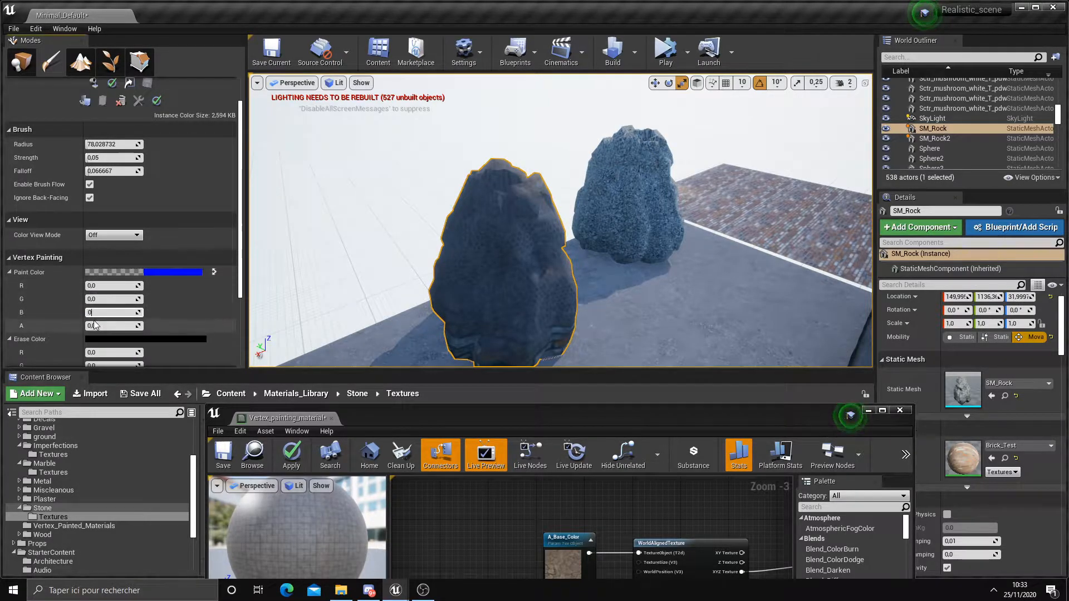
left_click(92, 286)
type("1")
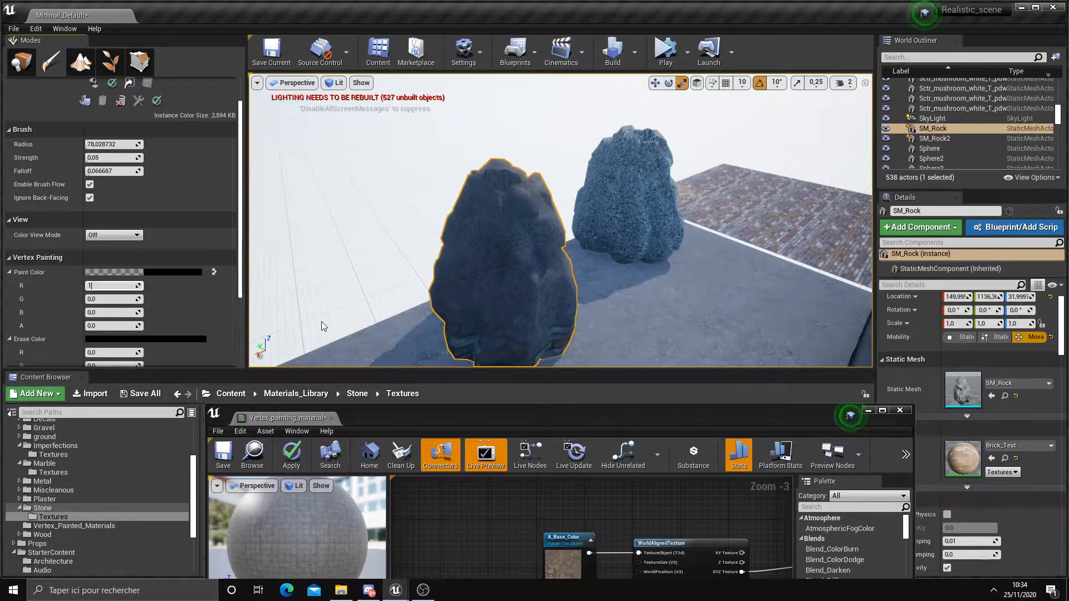
mouse_move(499, 251)
left_mouse_down()
mouse_move(507, 274)
mouse_move(490, 275)
mouse_move(492, 290)
left_mouse_up()
right_click_drag(493, 289, 477, 334)
Step: Change the paint color to green with R 0 and G 1, and paint a stroke on SM_Rock
left_click(94, 286)
type("0")
left_click(96, 299)
type("1")
mouse_move(544, 306)
left_mouse_down()
mouse_move(561, 267)
mouse_move(554, 299)
mouse_move(463, 312)
mouse_move(535, 264)
left_mouse_up()
Step: Change the paint color to blue with G 0 and B 1
left_click(96, 299)
type("0")
left_click(96, 312)
type("1")
right_click_drag(535, 265, 560, 379)
Step: Bring the Vertex_painting_material editor back into view and maximize it to show the Vertex Color and Lerp nodes
left_click_drag(558, 412, 507, 78)
scroll(487, 206, "down", 1)
scroll(445, 235, "up", 3)
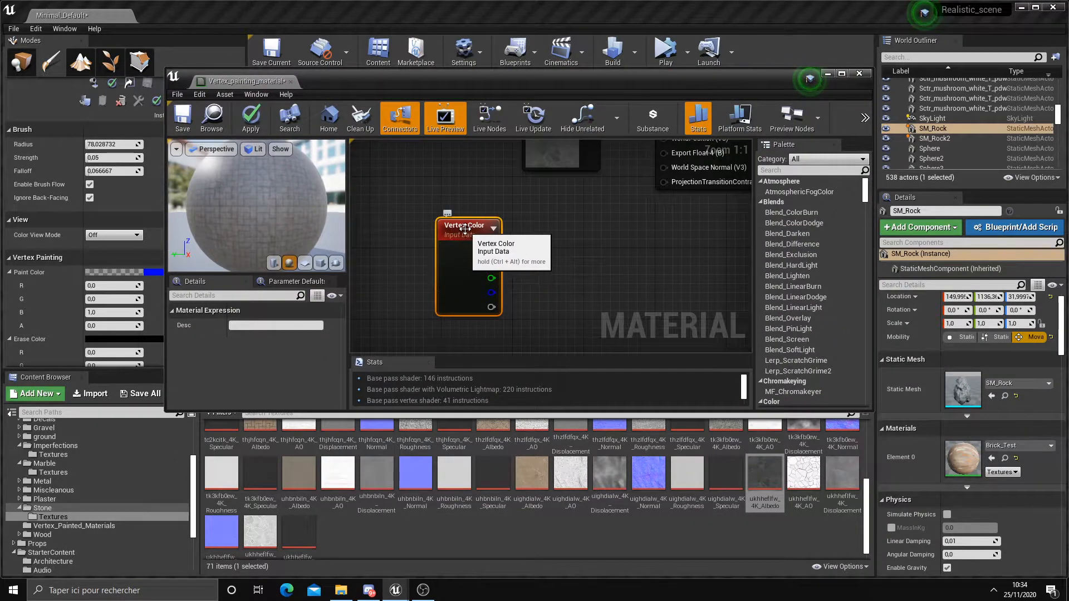
scroll(478, 249, "up", 1)
left_click(841, 74)
scroll(534, 356, "down", 4)
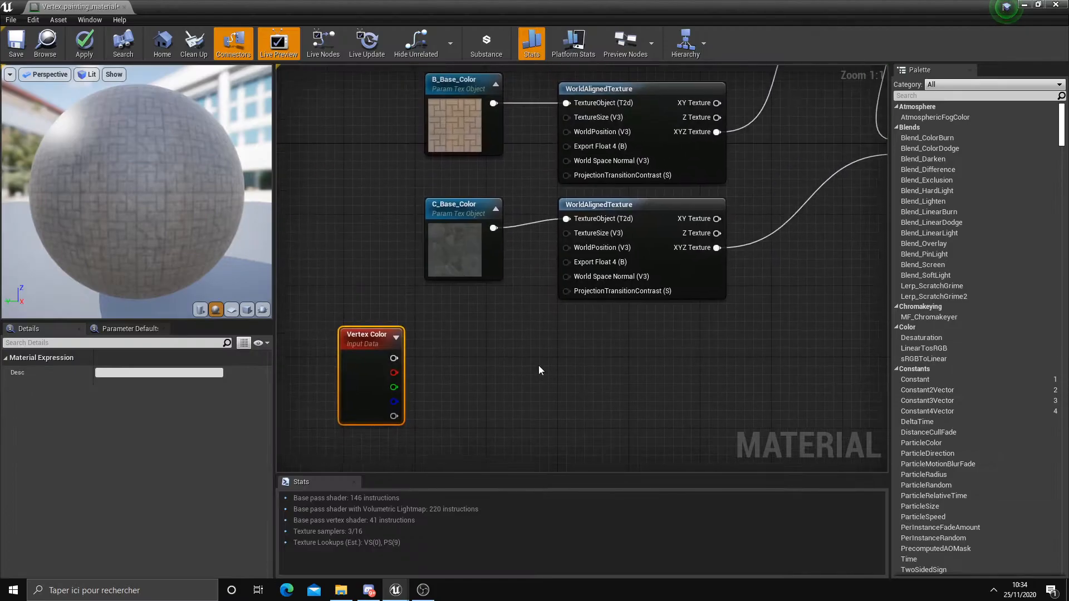
scroll(466, 402, "up", 2)
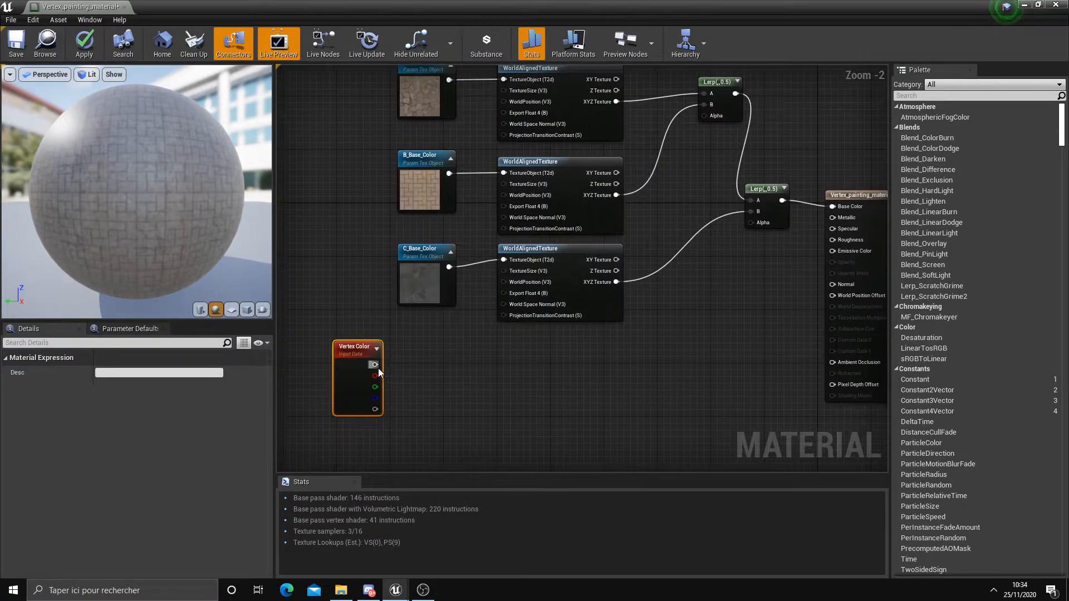
Step: Connect Vertex Color's red output to the first Lerp's Alpha and its green output to the second's, reposition the node, and apply the material
left_click_drag(375, 376, 705, 116)
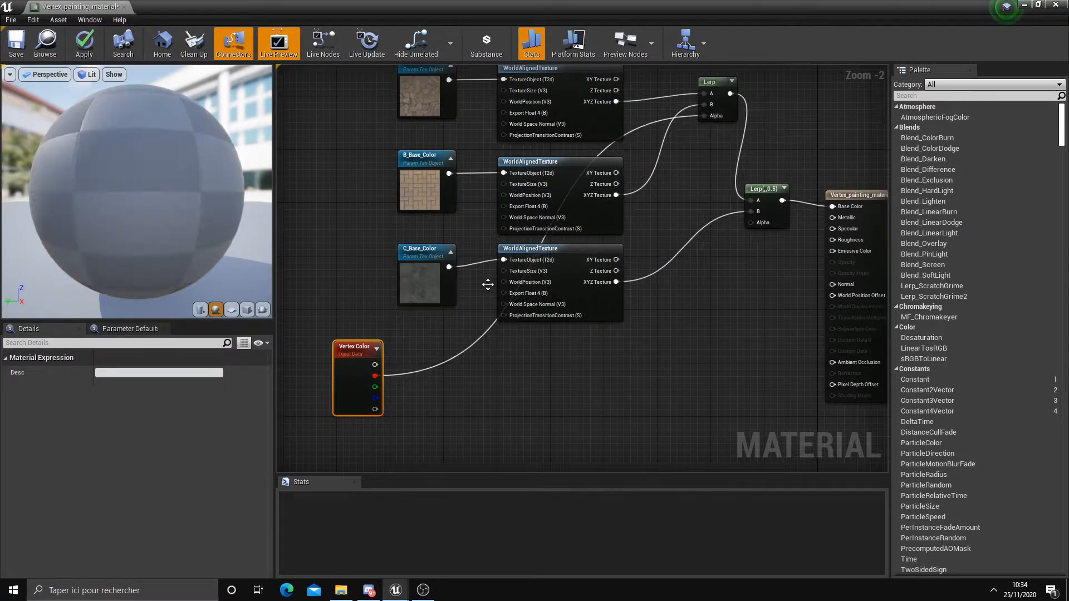
left_click_drag(346, 351, 317, 139)
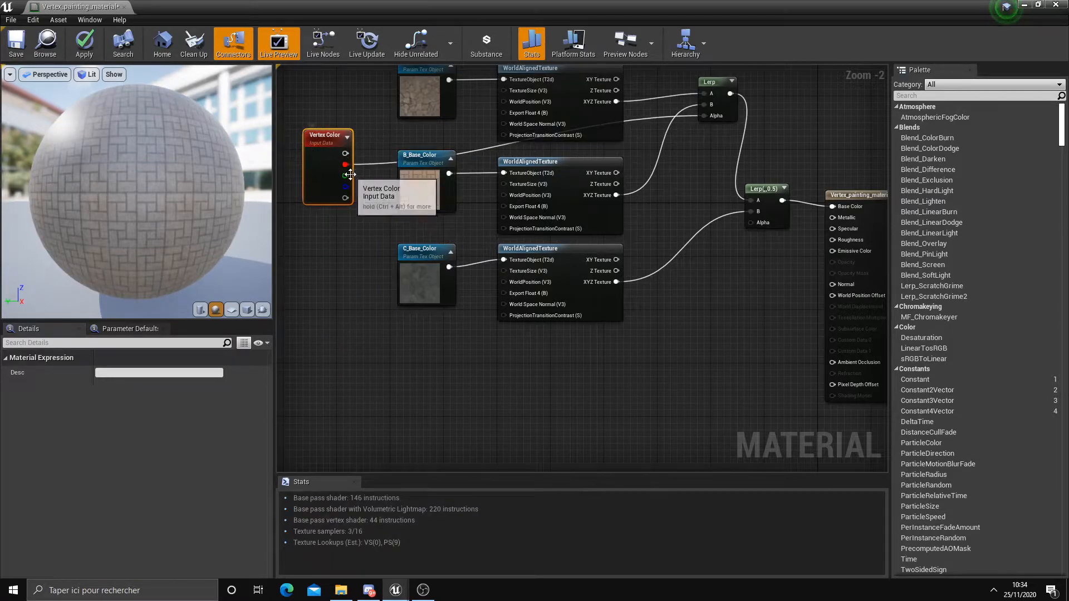
left_click_drag(343, 175, 750, 223)
key("Home")
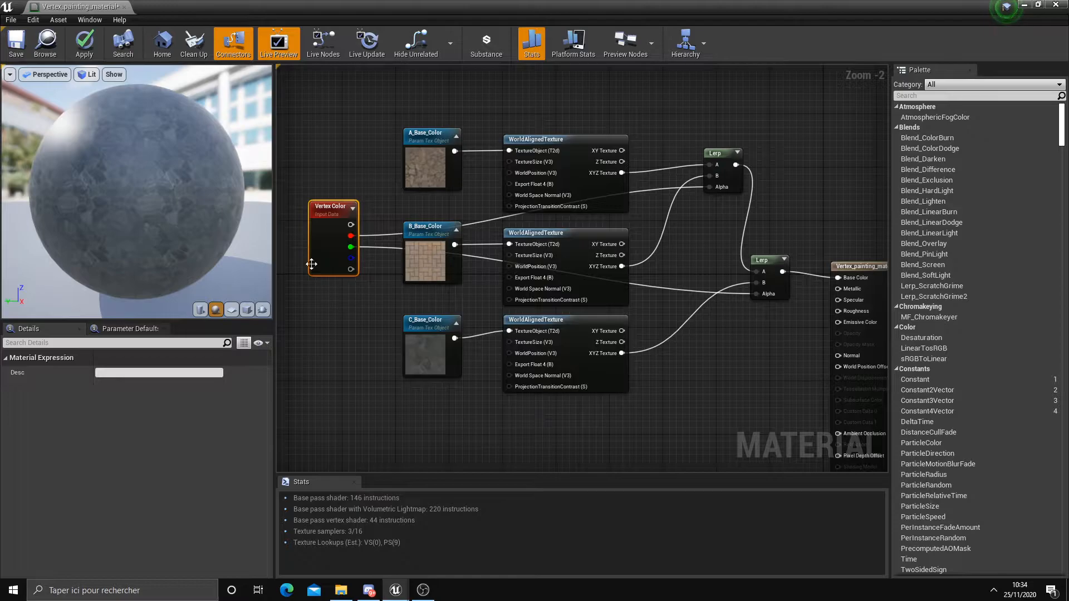
left_click(85, 44)
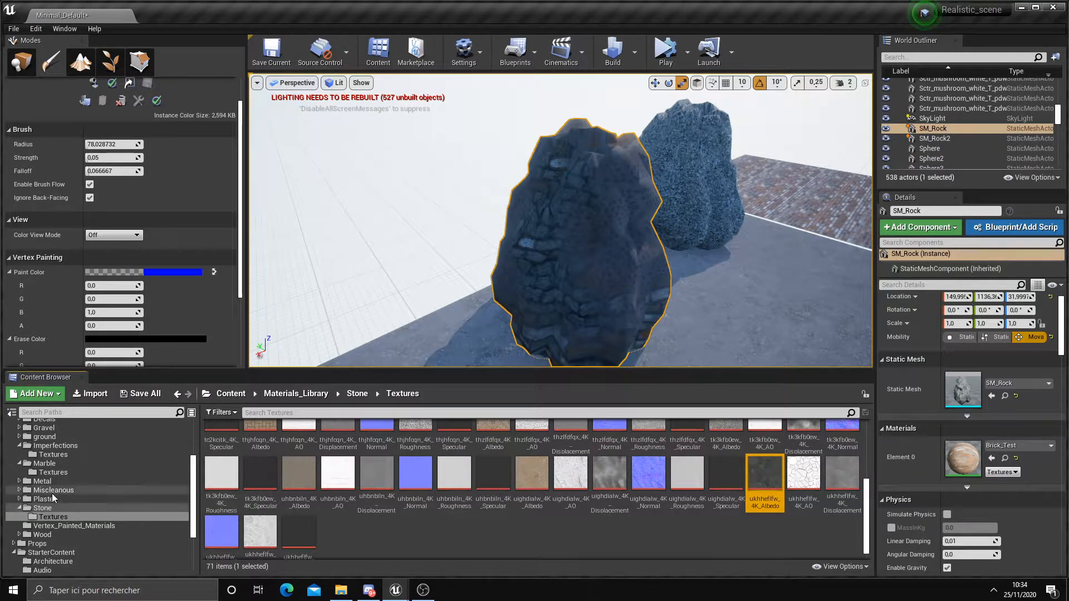
Step: Open Content Browser 2 and dock it beside the existing content browser
scroll(56, 490, "up", 3)
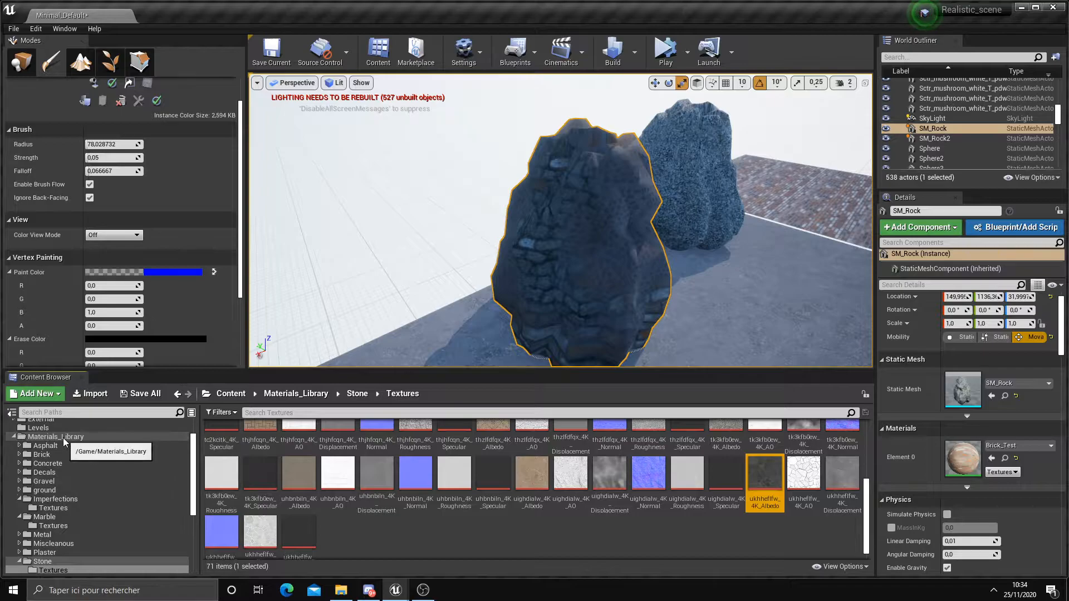
left_click(65, 28)
mouse_move(95, 198)
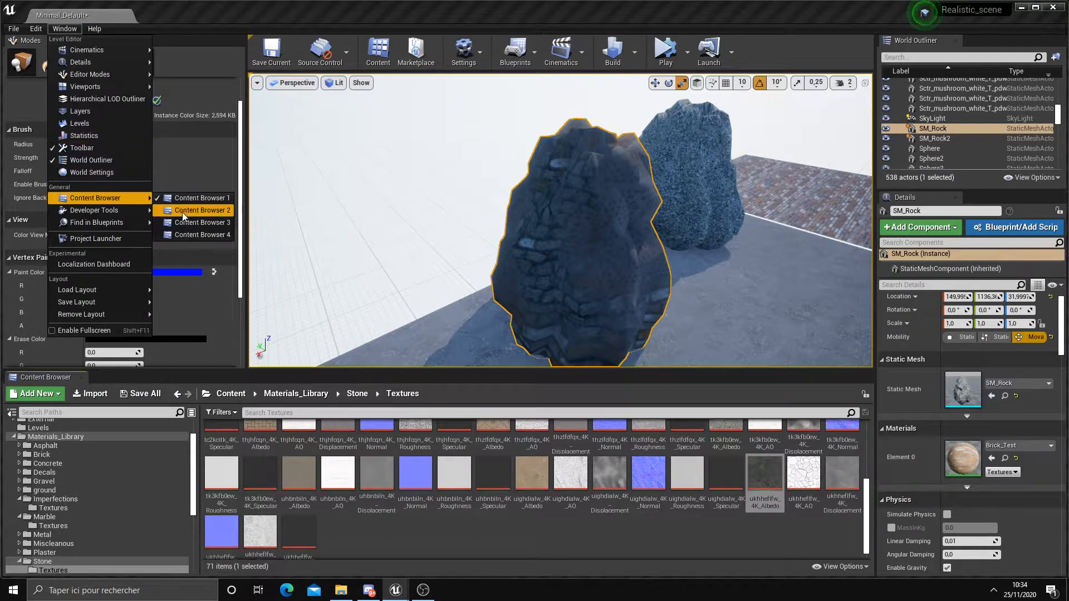
left_click(200, 211)
left_click_drag(326, 134, 148, 383)
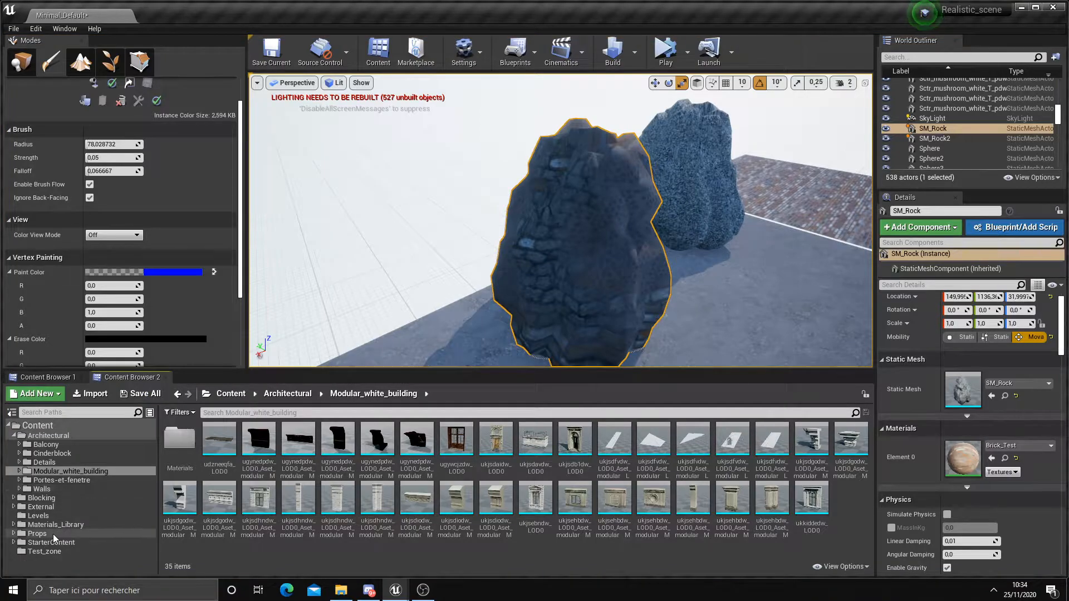
Step: Open the Vertex_Painted_Materials folder in Materials_Library and assign Vertex_painting_material to SM_Rock
double_click(56, 524)
double_click(668, 440)
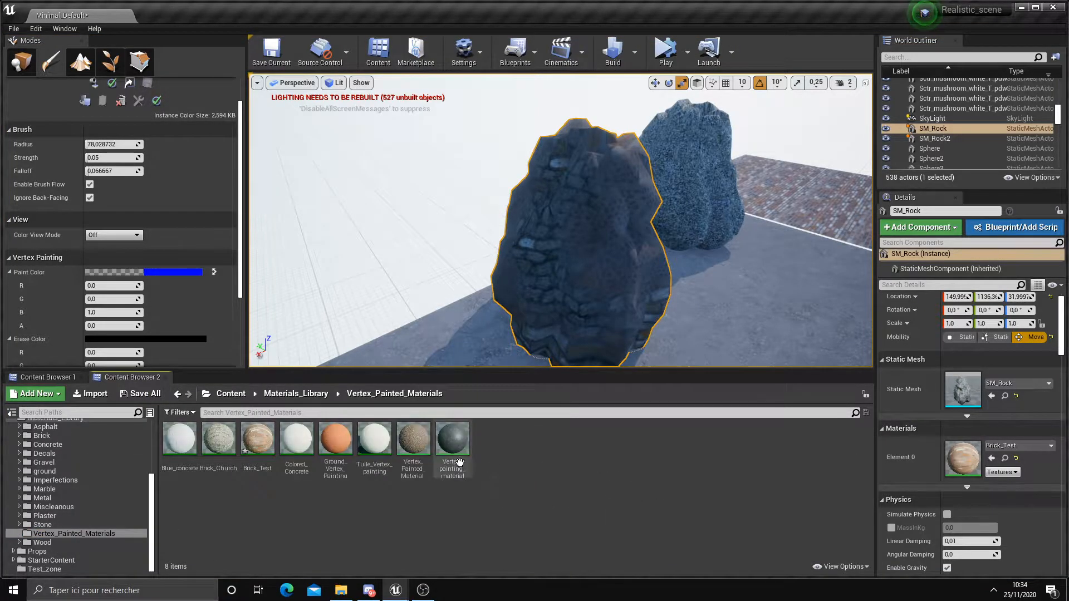
left_click_drag(457, 462, 538, 363)
mouse_move(538, 363)
right_mouse_down()
mouse_move(478, 286)
mouse_move(445, 267)
mouse_move(508, 269)
mouse_move(508, 256)
right_mouse_up()
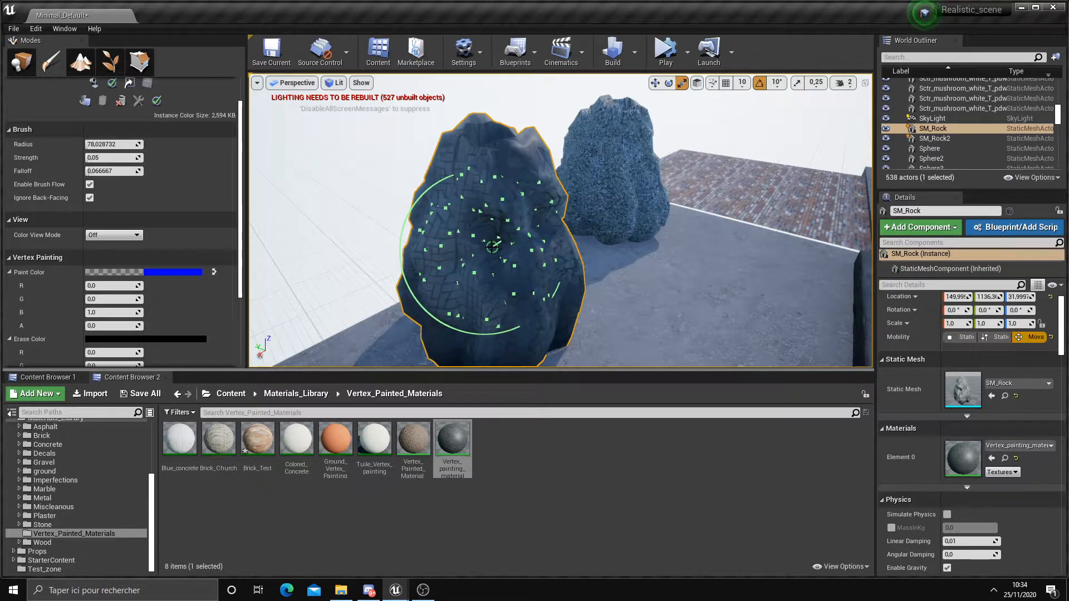
right_click_drag(494, 251, 554, 257)
scroll(554, 257, "up", 3)
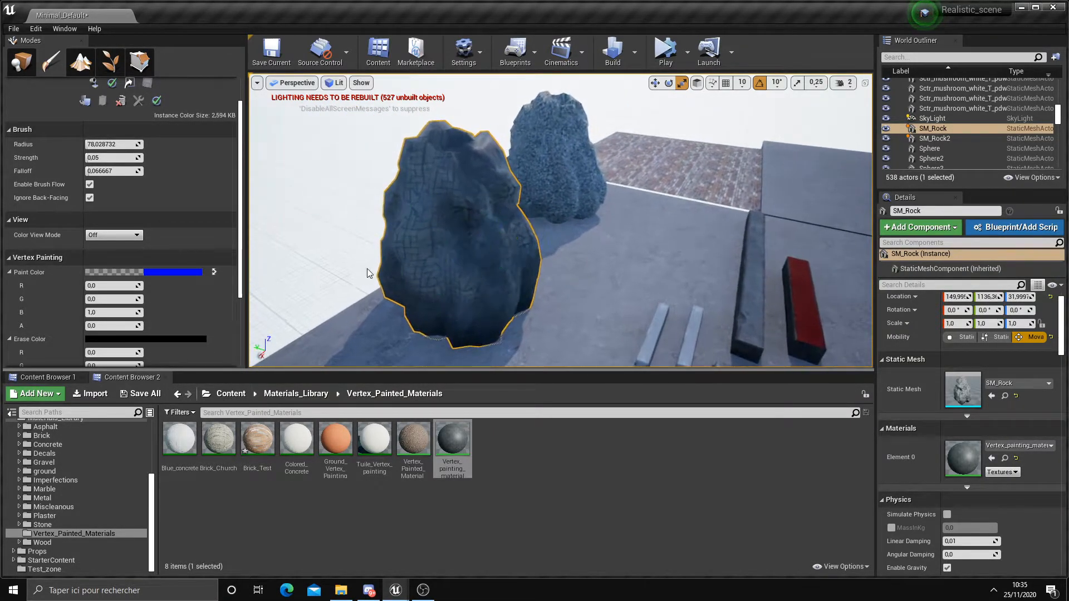
Step: Set the vertex paint color to red with B 0 and R 1 for the reassigned rock material
type("0")
left_click(111, 286)
type("1")
key("Return")
Step: Switch the vertex paint color to green with R 0 and G 1
left_click(111, 286)
type("0")
left_click(111, 299)
type("1")
key("Return")
Step: Leave mesh paint mode to select the brick Tesselation_Plane, and return to mesh Paint mode
right_click_drag(475, 245, 490, 240)
mouse_move(529, 191)
right_mouse_down()
mouse_move(477, 255)
mouse_move(429, 240)
mouse_move(465, 236)
mouse_move(552, 298)
mouse_move(513, 269)
mouse_move(512, 293)
mouse_move(473, 331)
right_mouse_up()
key("shift+1")
left_click(540, 273)
left_click(51, 62)
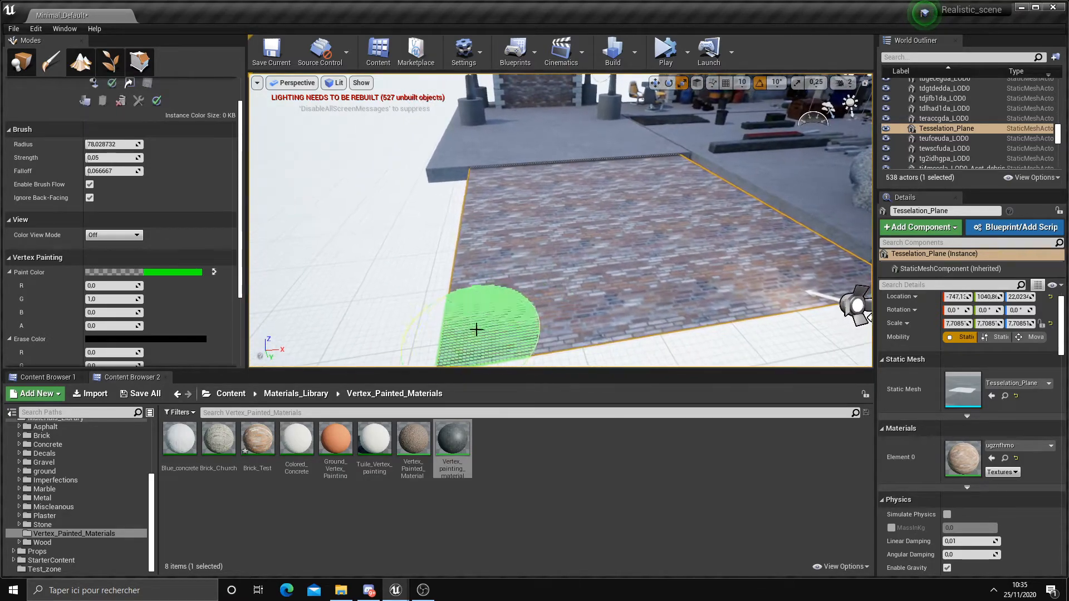
Step: Set the paint color's G to 0 and assign Vertex_painting_material to Tesselation_Plane
left_click(111, 299)
type("0")
left_click(112, 286)
left_click_drag(451, 440, 473, 303)
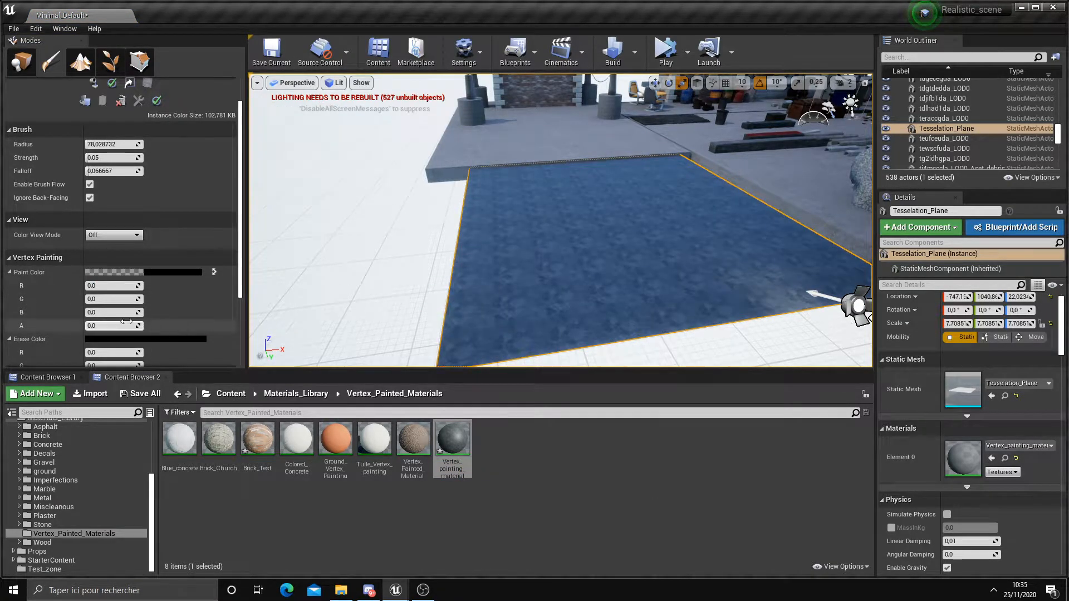
Step: Set the paint color's R to 1 and paint red along one side of Tesselation_Plane
left_click(111, 286)
type("0")
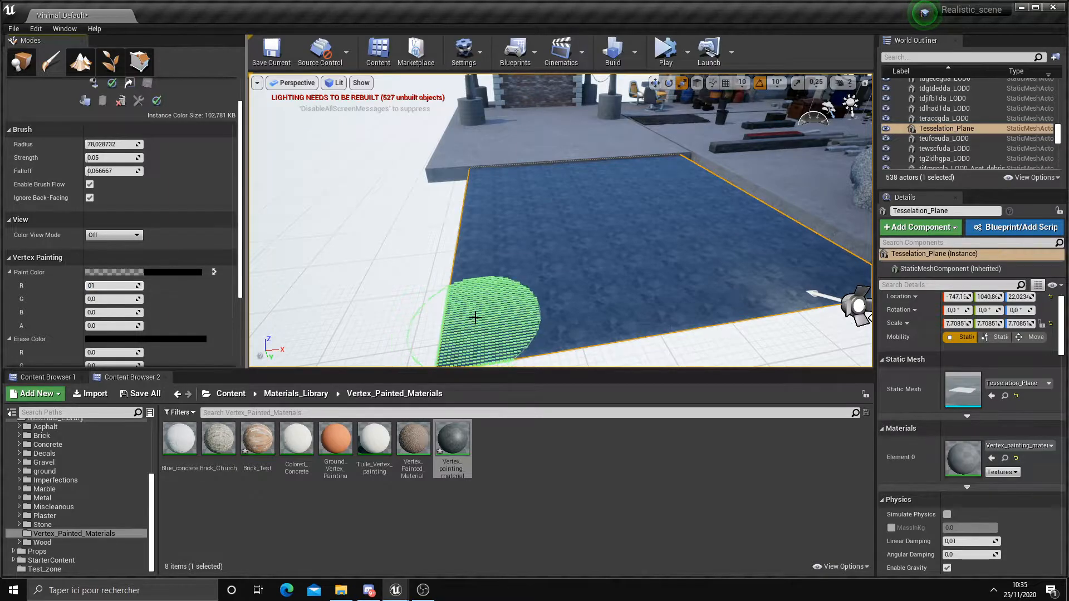
mouse_move(463, 316)
left_mouse_down()
mouse_move(613, 323)
mouse_move(633, 302)
mouse_move(490, 172)
mouse_move(552, 177)
mouse_move(518, 184)
left_mouse_up()
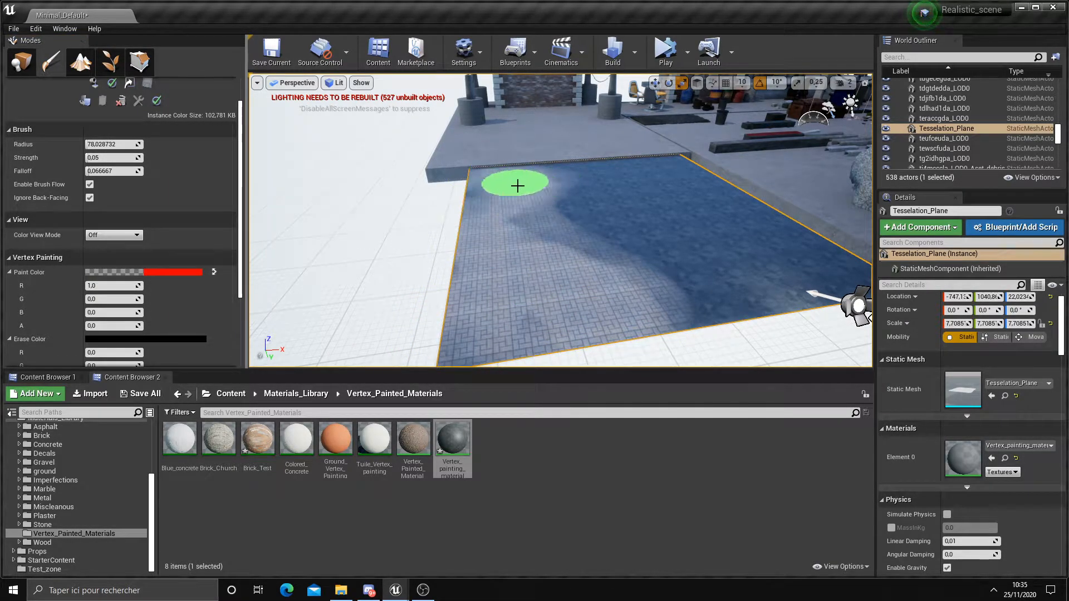
Step: Set the paint color to green with R 0 and G 1 for Tesselation_Plane
left_click(112, 285)
type("0")
left_click(112, 299)
type("1")
key("Return")
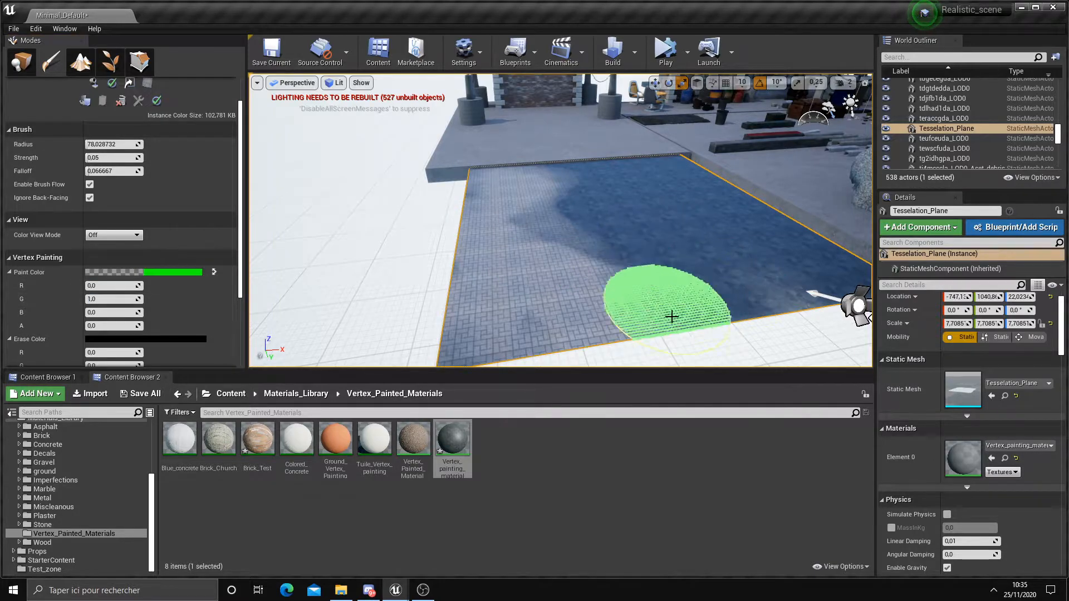
Step: Set the paint color to blue with G 0 and B 1, and paint the middle of Tesselation_Plane
type("0")
left_click(106, 312)
type("1")
key("Return")
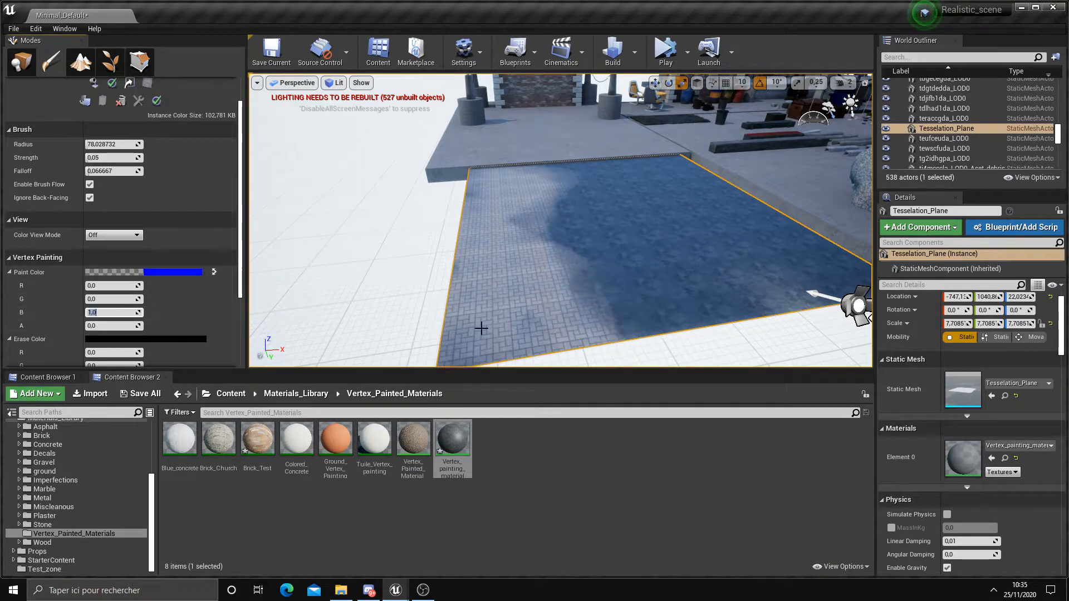
mouse_move(584, 227)
left_mouse_down()
mouse_move(680, 305)
mouse_move(694, 301)
left_mouse_up()
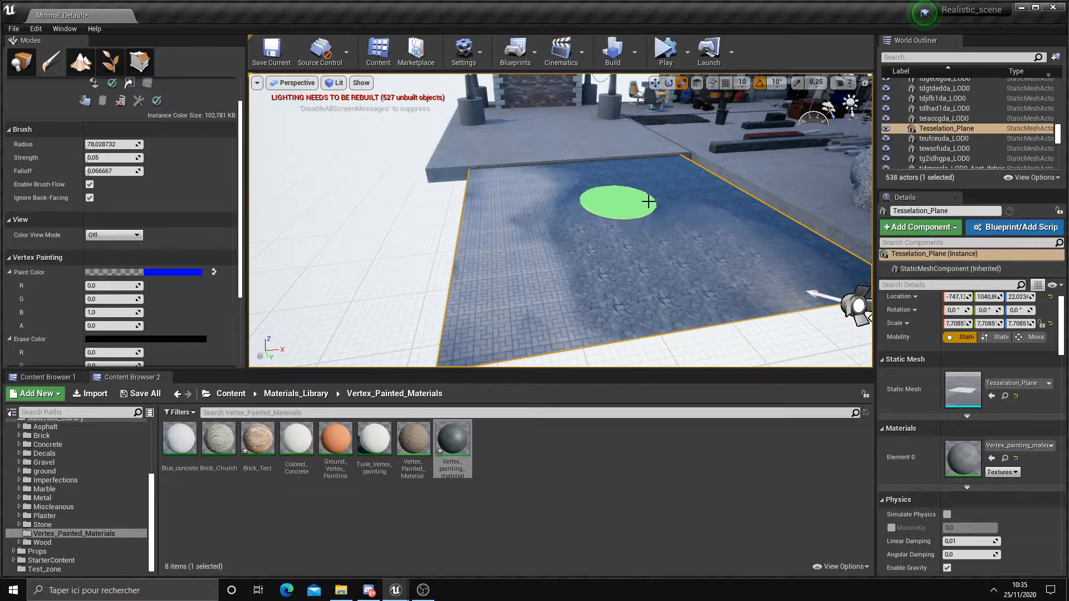
mouse_move(544, 174)
right_mouse_down()
mouse_move(534, 162)
mouse_move(334, 205)
right_mouse_up()
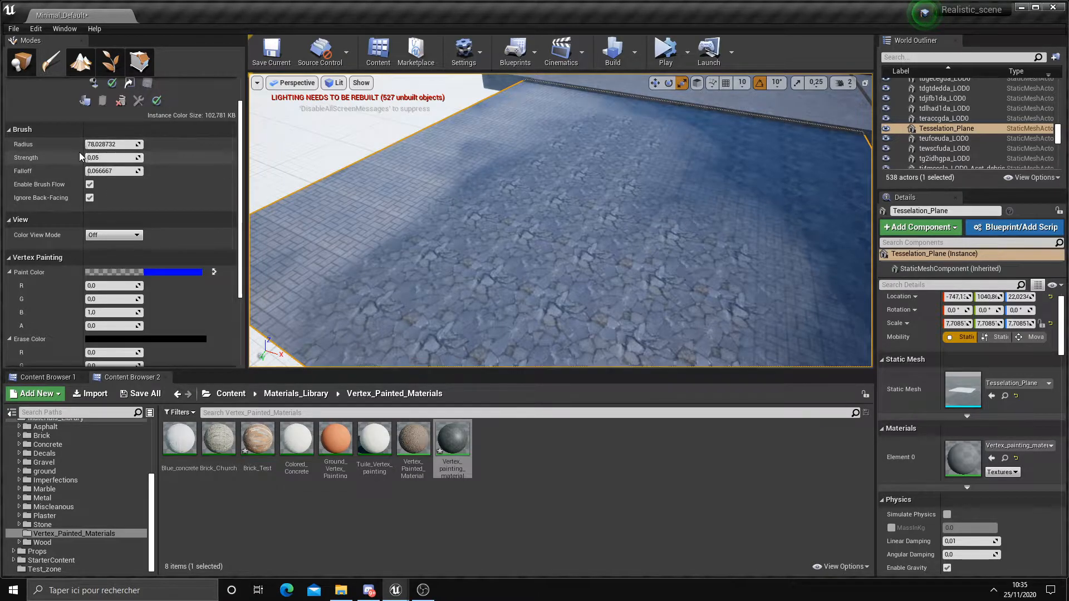
scroll(81, 195, "up", 2)
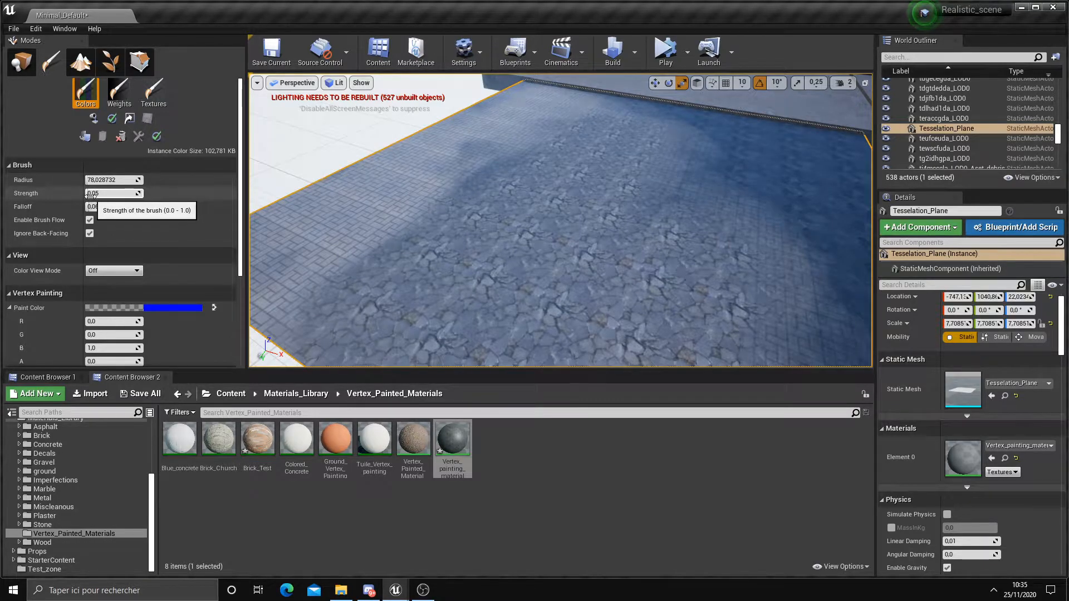
Step: Raise the brush strength to 1,0 and paint blue over more of Tesselation_Plane
left_click_drag(93, 196, 142, 196)
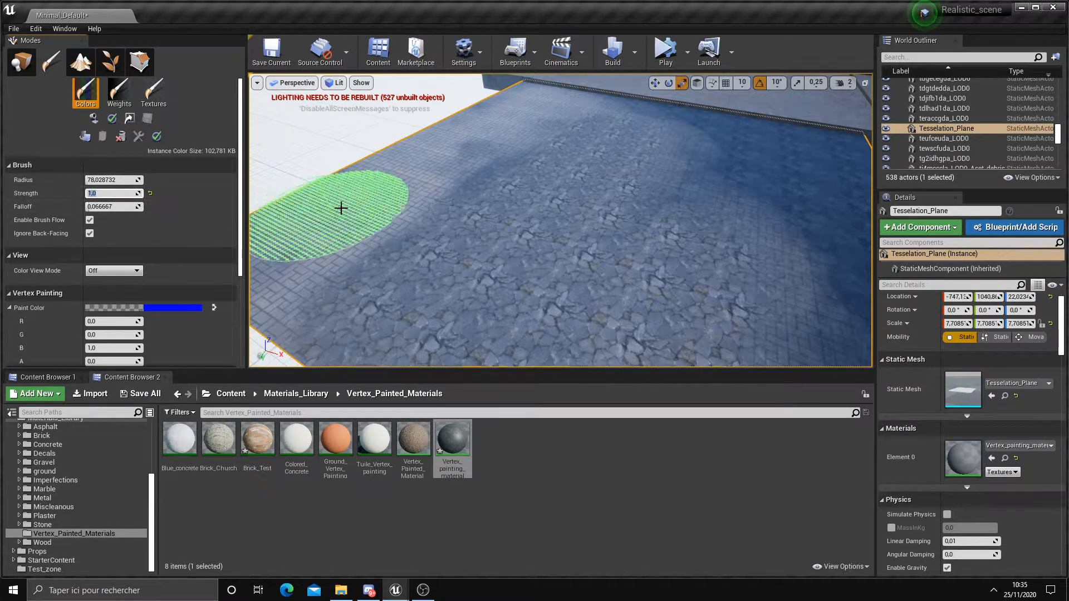
right_click_drag(334, 209, 396, 211)
mouse_move(533, 198)
right_mouse_down()
mouse_move(544, 160)
mouse_move(584, 250)
mouse_move(443, 272)
right_mouse_up()
mouse_move(443, 272)
left_mouse_down()
mouse_move(435, 181)
mouse_move(453, 167)
mouse_move(454, 193)
mouse_move(455, 163)
left_mouse_up()
right_click_drag(429, 208, 274, 262)
Step: Set the paint color's B to 0 and the brush strength to 0,05
left_click_drag(96, 348, 84, 348)
left_click(106, 194)
type("0.0")
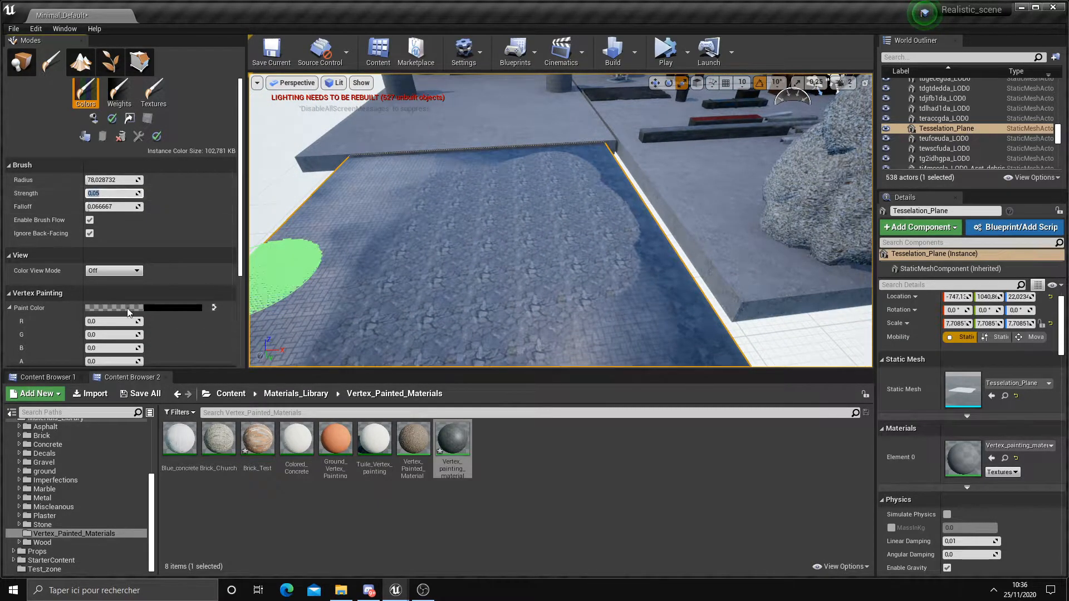
Step: Set the paint color's R to 1 and paint red over nearly the whole Tesselation_Plane
left_click_drag(112, 321, 214, 306)
type("1")
key("Return")
mouse_move(523, 245)
left_mouse_down()
mouse_move(609, 236)
mouse_move(582, 145)
mouse_move(637, 289)
mouse_move(587, 162)
mouse_move(672, 305)
left_mouse_up()
right_click_drag(673, 305, 670, 339)
left_click_drag(673, 305, 425, 217)
mouse_move(501, 284)
right_mouse_down()
mouse_move(424, 323)
mouse_move(406, 299)
right_mouse_up()
mouse_move(406, 299)
left_mouse_down()
mouse_move(514, 239)
mouse_move(616, 106)
left_mouse_up()
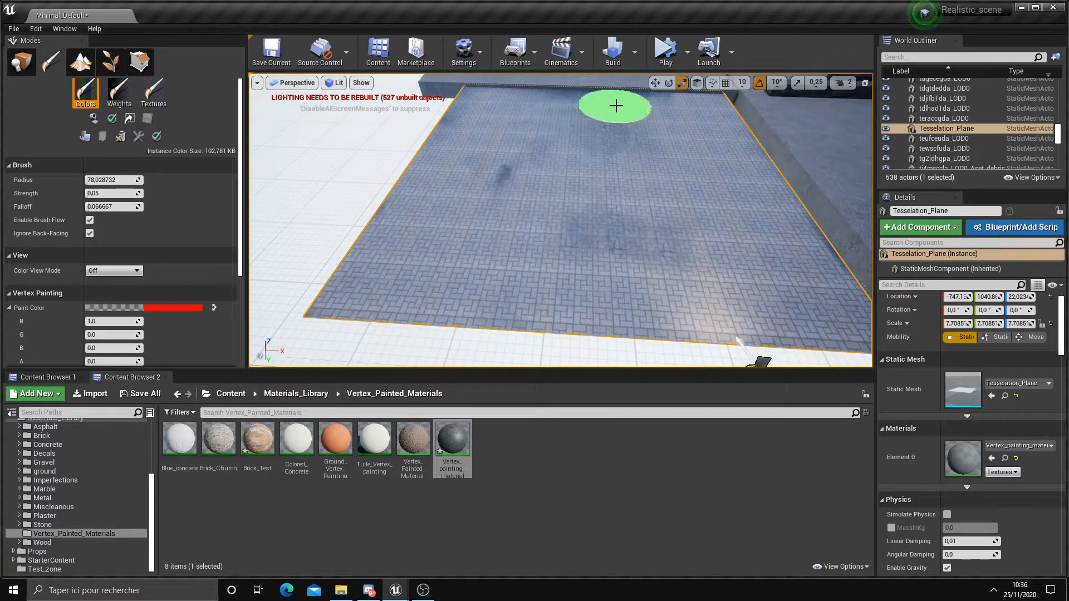
Step: Switch the level editor to Place mode and save all levels and assets
left_click(15, 66)
mouse_move(284, 282)
right_mouse_down()
mouse_move(406, 282)
mouse_move(299, 253)
right_mouse_up()
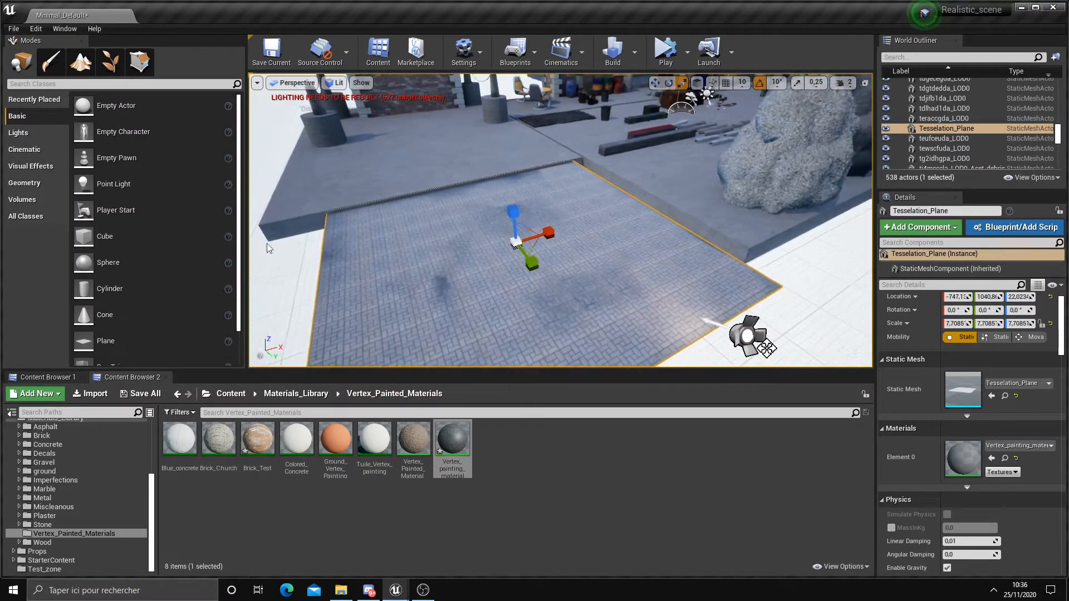
left_click(13, 29)
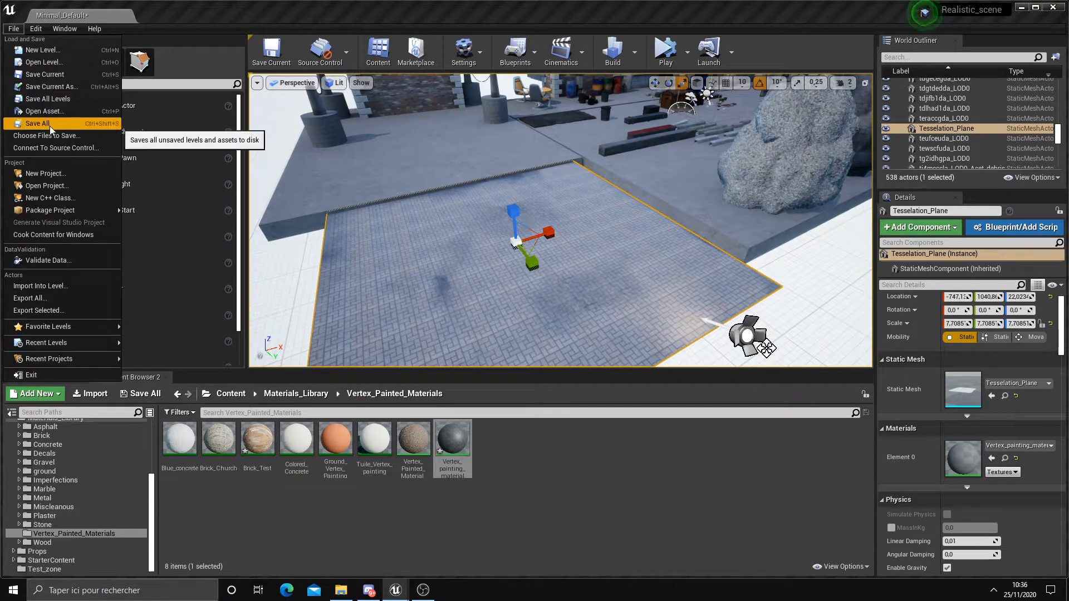
left_click(49, 126)
Step: Open Vertex_painting_material in a reduced window beside the level viewport and return to mesh Paint mode
double_click(443, 461)
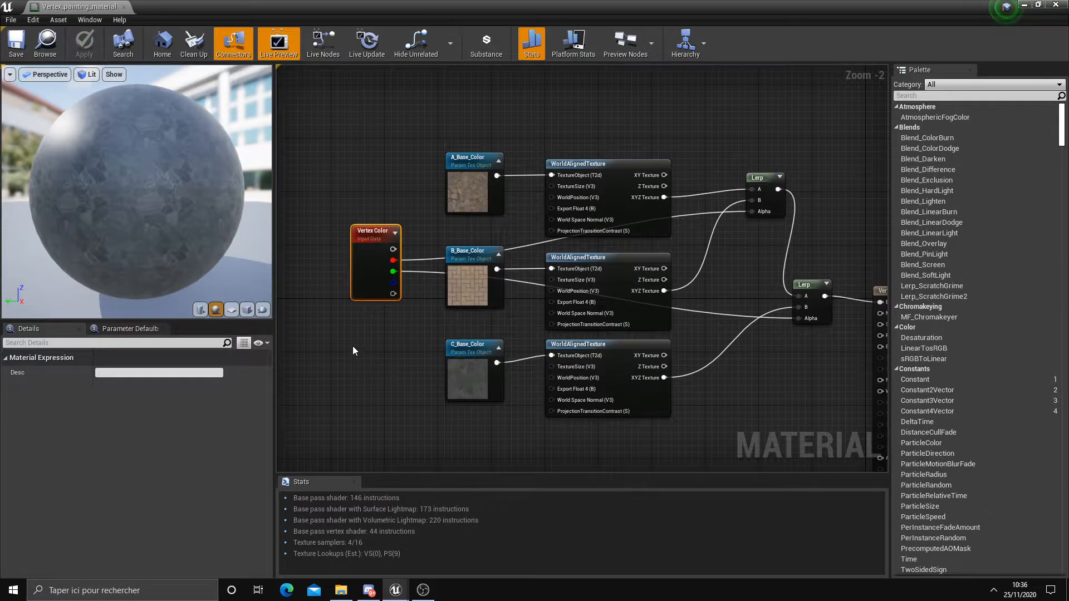
double_click(497, 9)
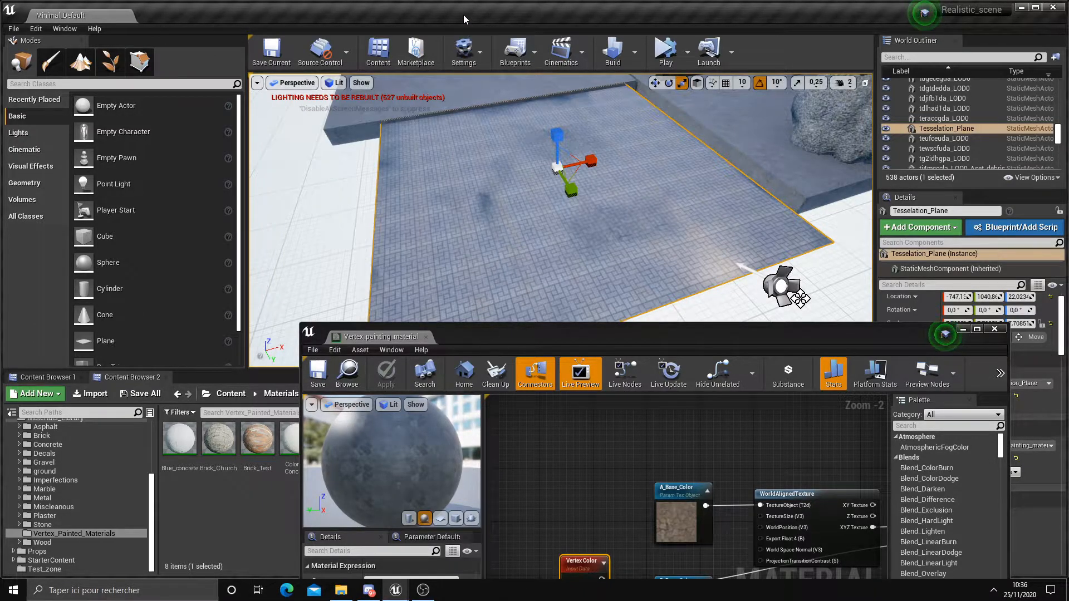
left_click(51, 61)
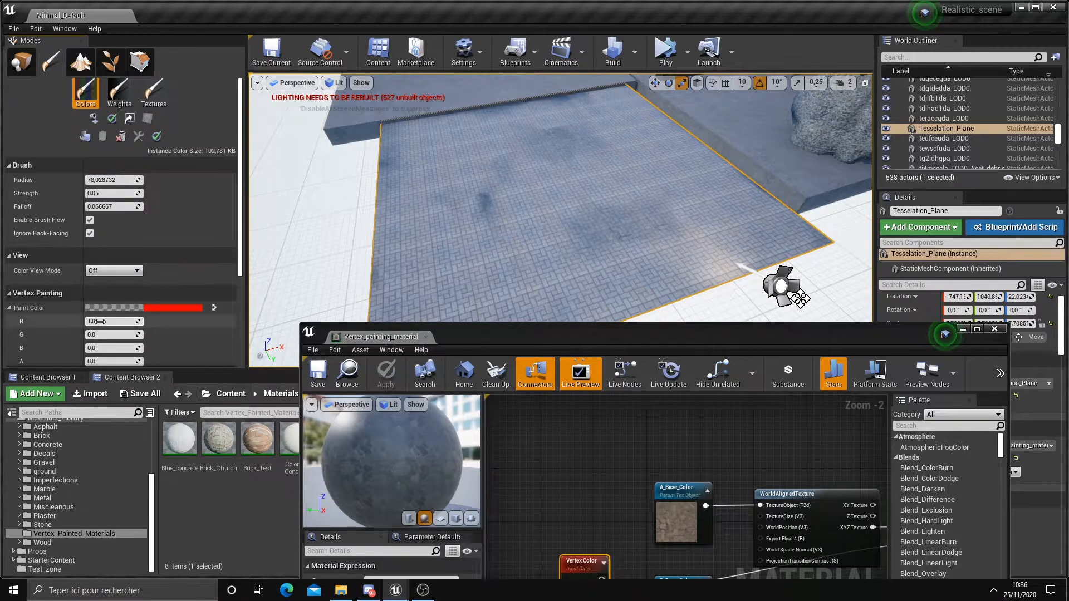
Step: Set the paint color to green with R 0 and G 1, and paint a patch in the middle of Tesselation_Plane
type("0")
left_click(101, 335)
type("1")
mouse_move(504, 225)
left_mouse_down()
mouse_move(575, 235)
mouse_move(517, 184)
mouse_move(592, 181)
mouse_move(568, 186)
left_mouse_up()
Step: Change the paint color to blue with G 0 and B 1, and paint the far part of Tesselation_Plane
left_click(99, 335)
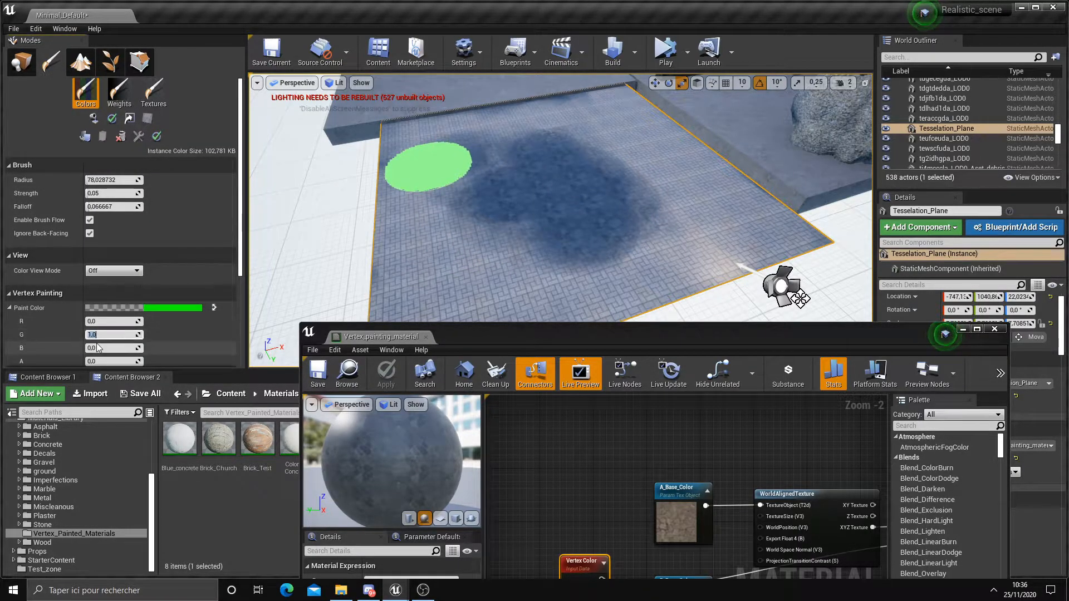
mouse_move(606, 114)
left_mouse_down()
mouse_move(606, 98)
mouse_move(647, 160)
mouse_move(701, 213)
mouse_move(652, 144)
left_mouse_up()
Step: Move the Vertex_painting_material window up over the level editor and maximize it
left_click_drag(645, 332, 570, 119)
right_click_drag(507, 329, 484, 248)
scroll(483, 248, "down", 3)
scroll(469, 321, "up", 2)
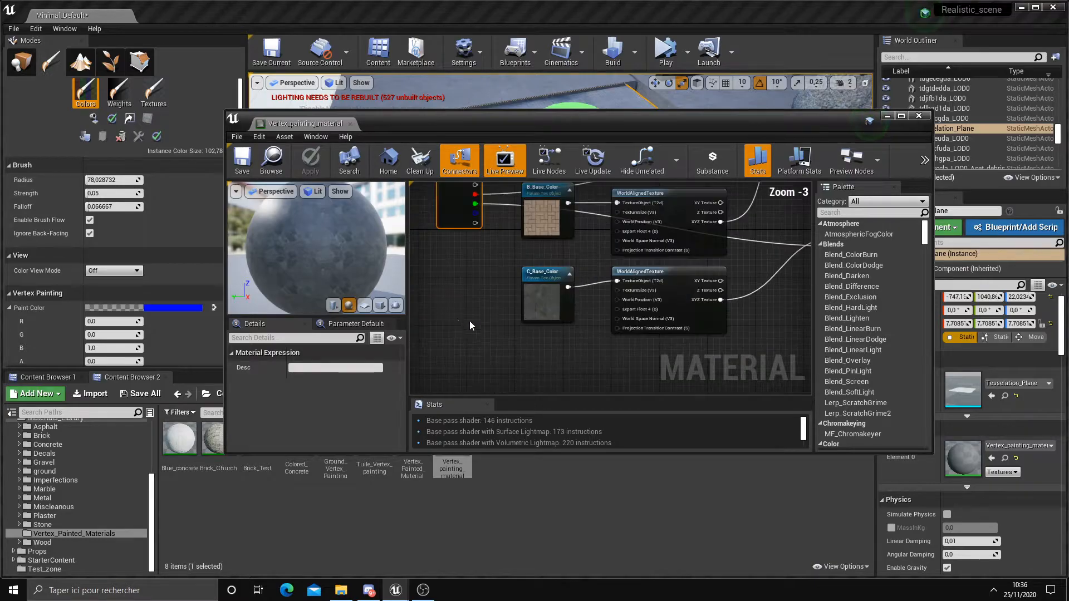
double_click(580, 116)
right_click_drag(390, 238, 418, 419)
scroll(418, 419, "up", 1)
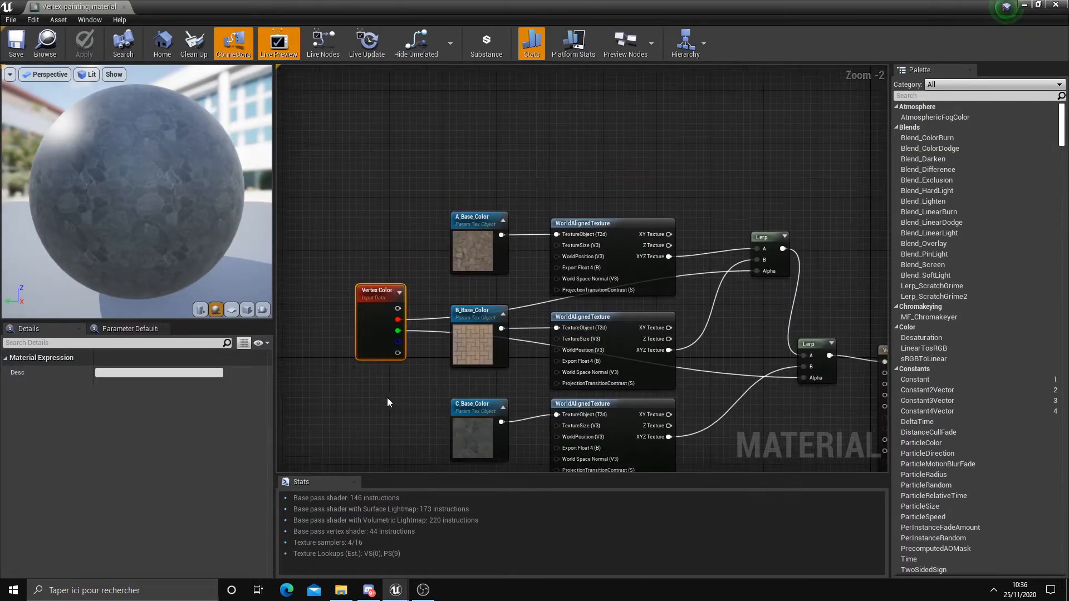
scroll(391, 378, "up", 2)
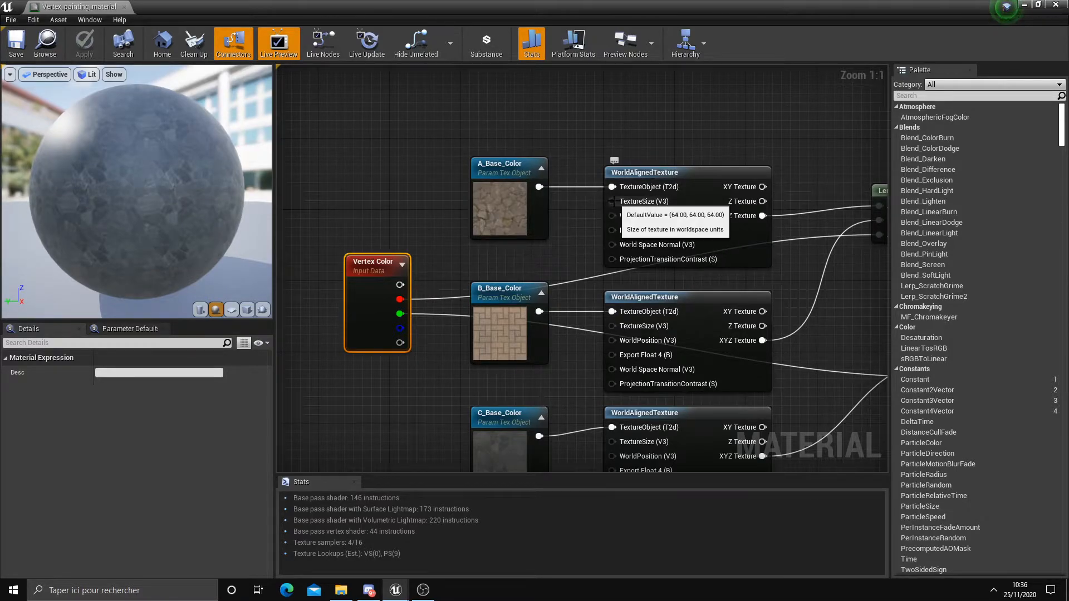
Step: Add a scalar parameter named A_Texture_Size and connect it to the TextureSize input of the WorldAlignedTexture node fed by A_Base_Color
right_click_drag(549, 238, 604, 201)
left_click(454, 175)
right_click(453, 176)
type("scalar")
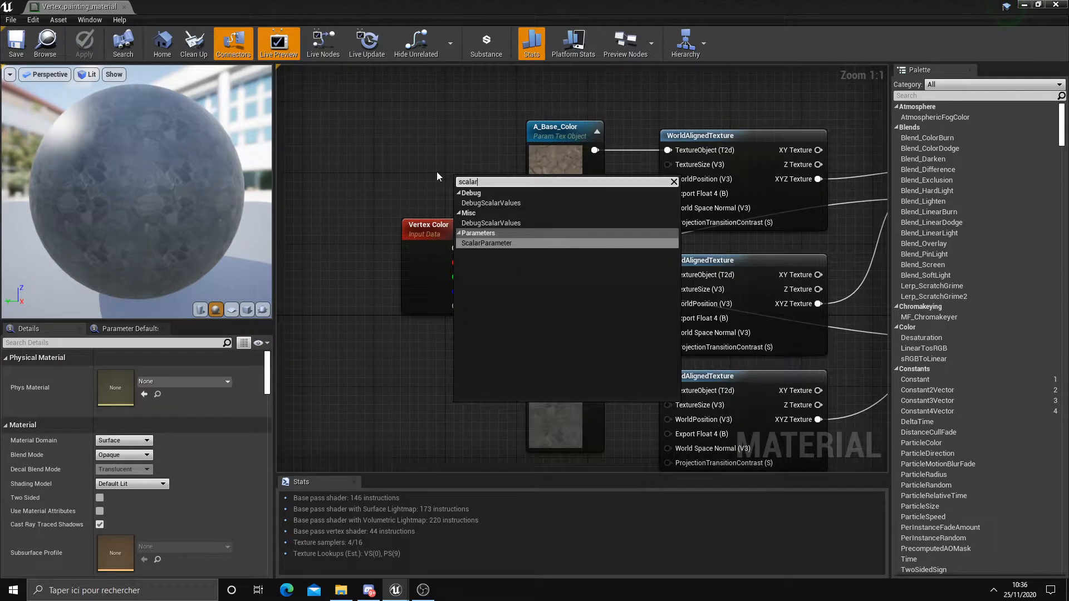
left_click(482, 243)
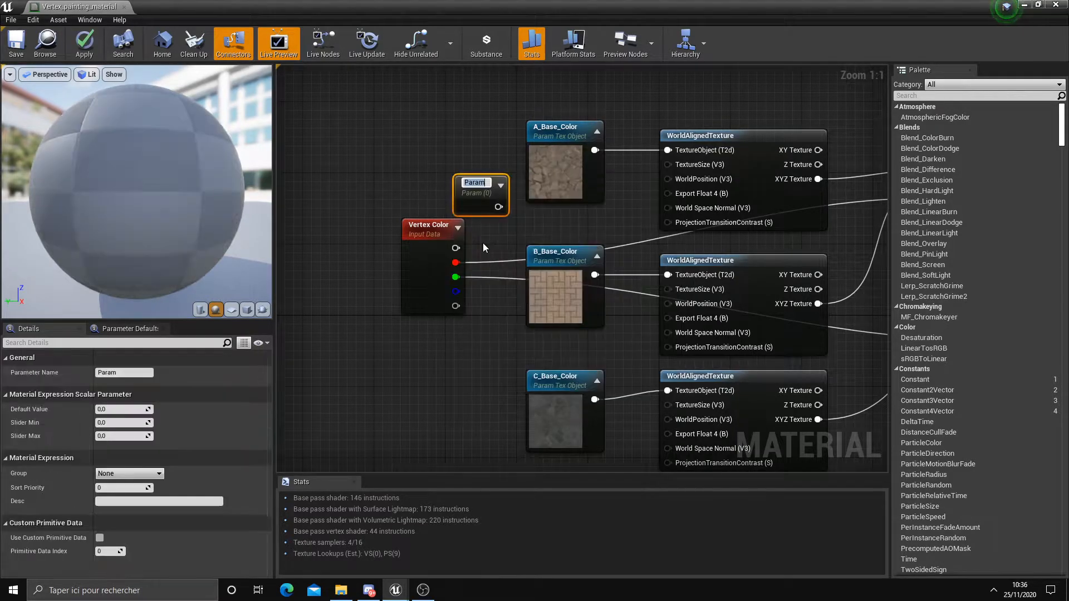
type("A")
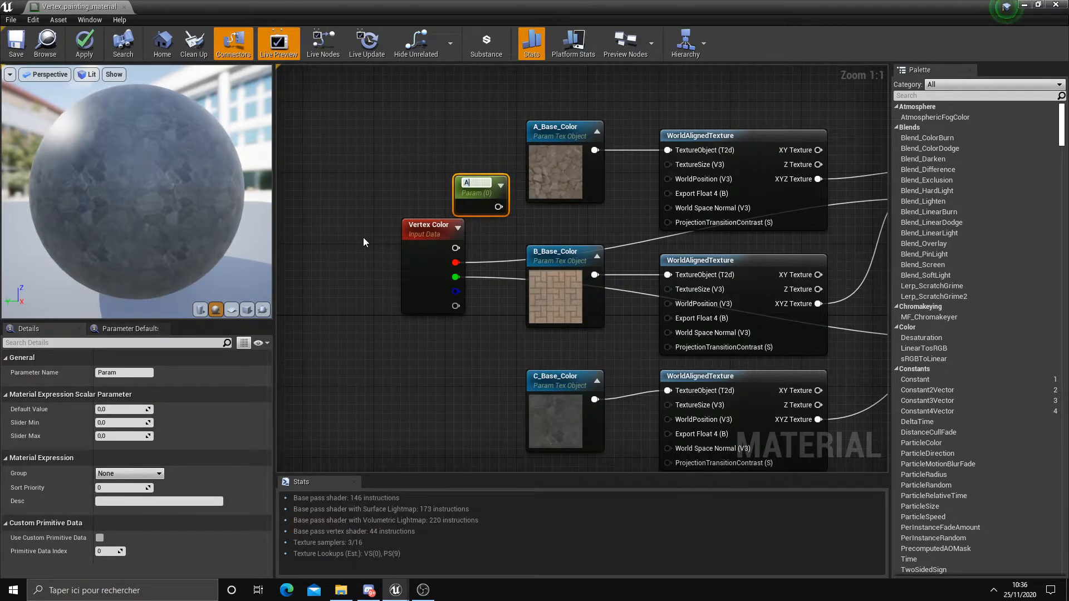
type("_Texture_Size")
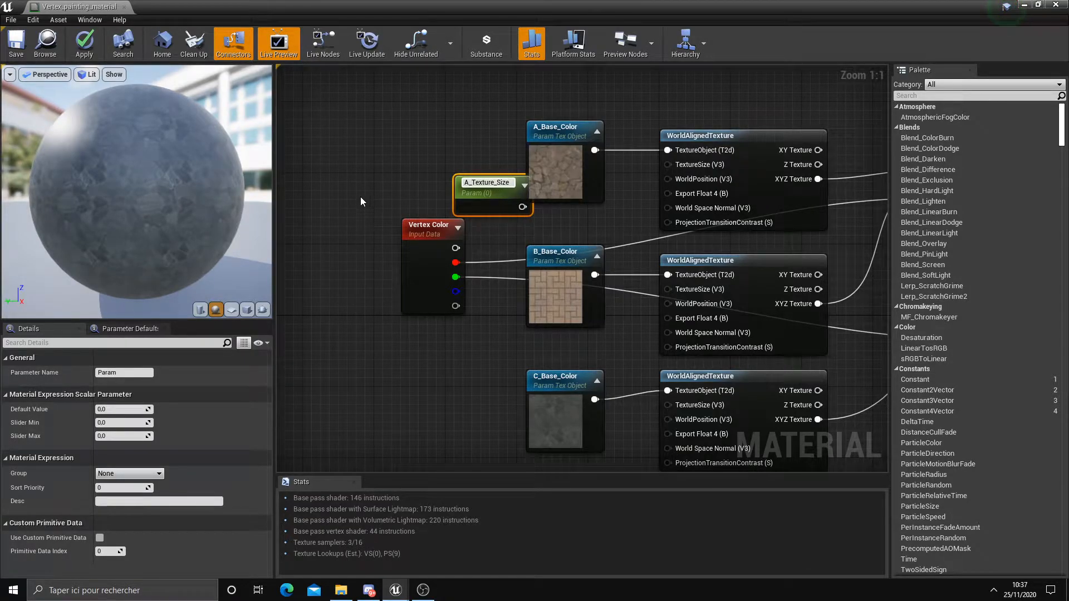
left_click_drag(464, 188, 667, 164)
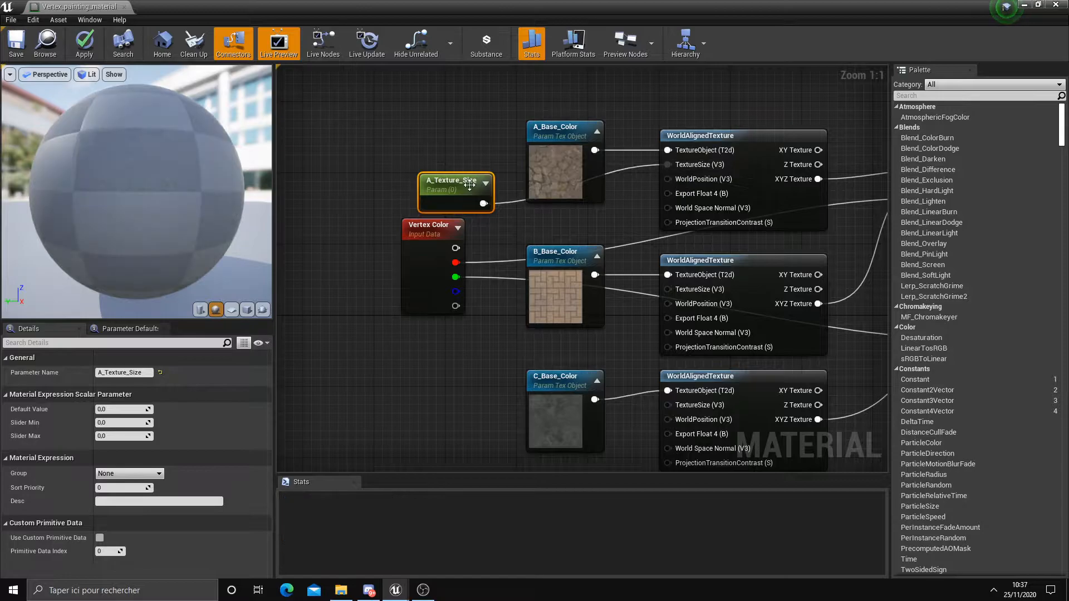
Step: Set the default value of A_Texture_Size to 320 and apply the material
left_click(119, 409)
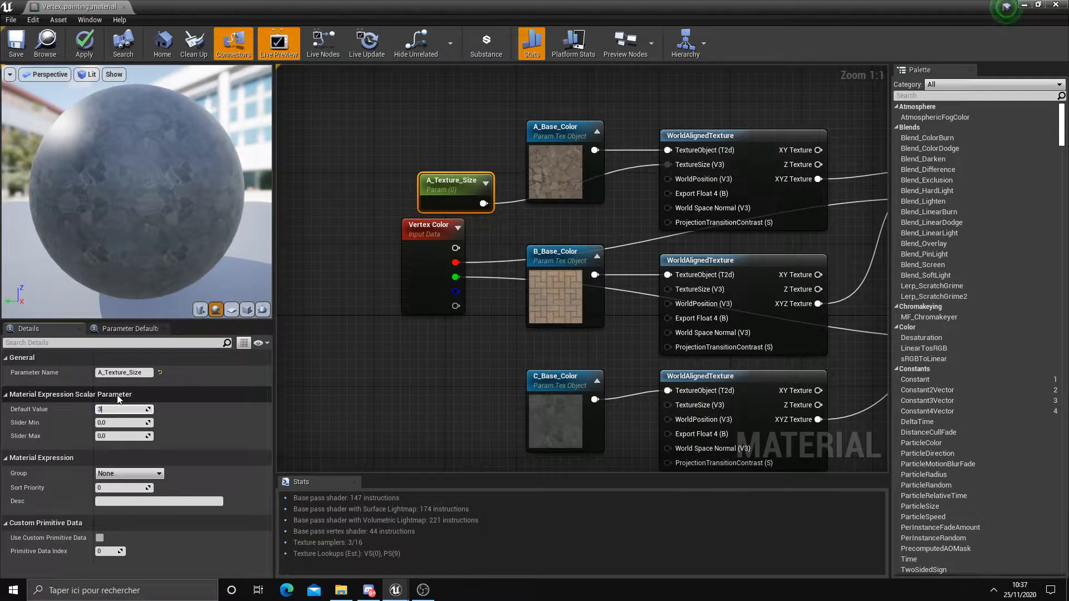
key("Return")
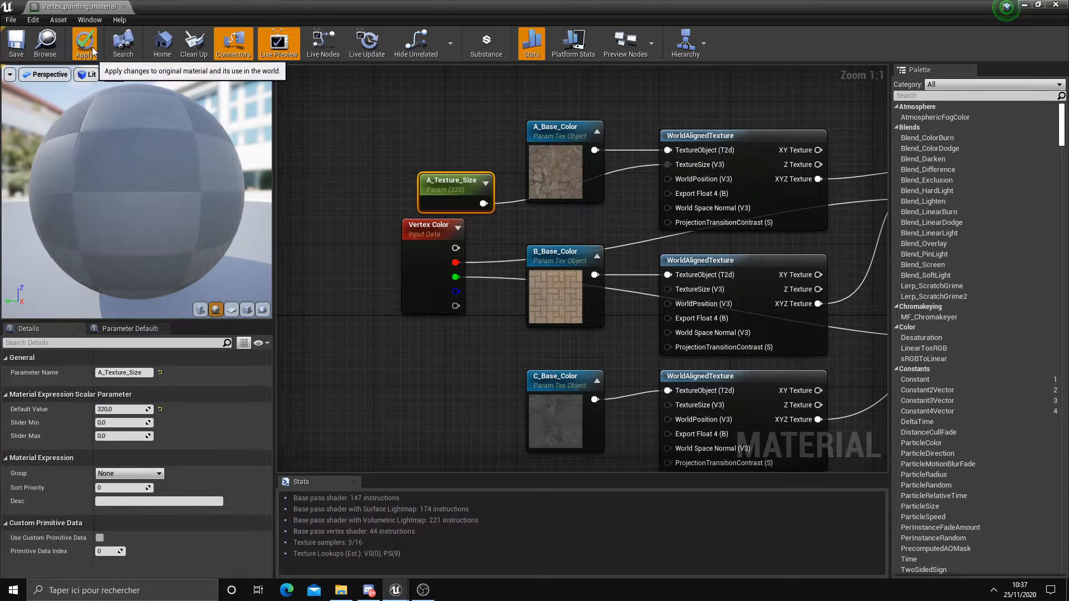
left_click(92, 47)
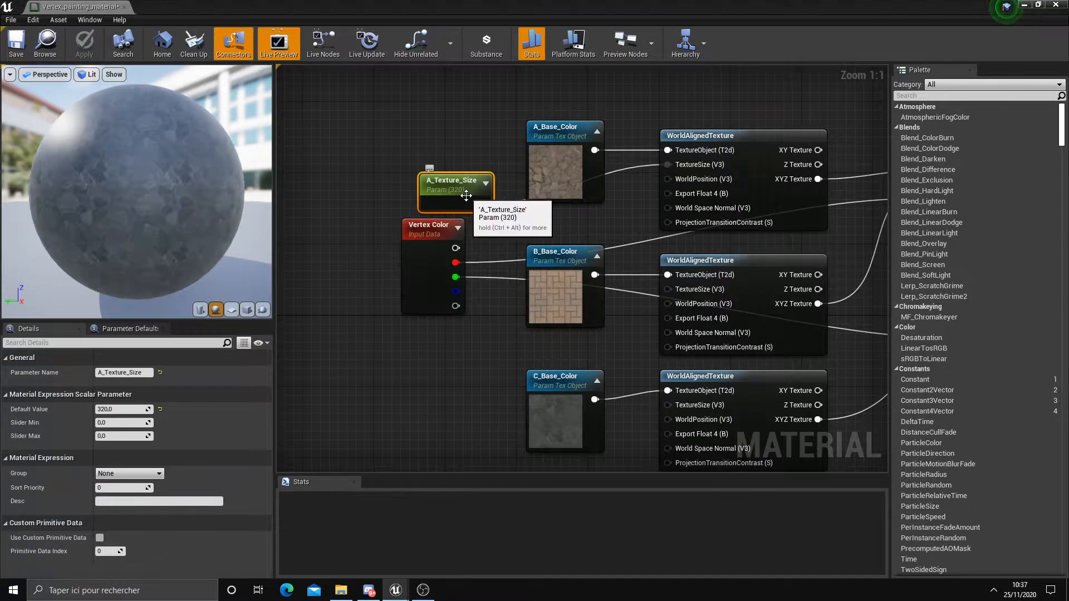
Step: Try a default value of 100 for A_Texture_Size in a reduced window beside the level viewport and apply it to the material
mouse_move(440, 12)
left_mouse_down()
mouse_move(857, 207)
mouse_move(722, 273)
mouse_move(549, 305)
mouse_move(445, 296)
left_mouse_up()
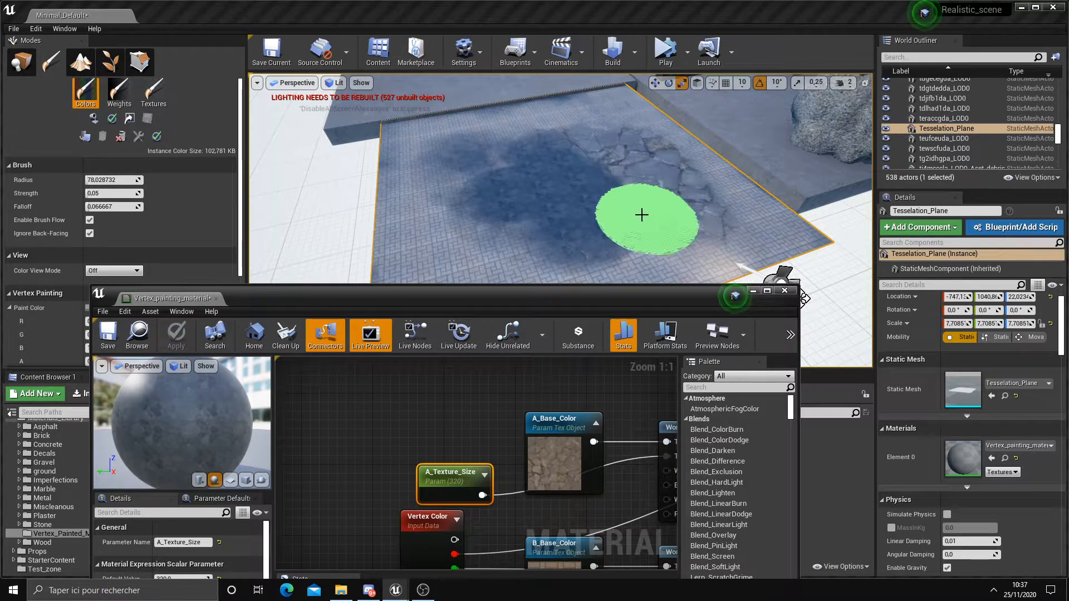
left_click_drag(509, 294, 399, 212)
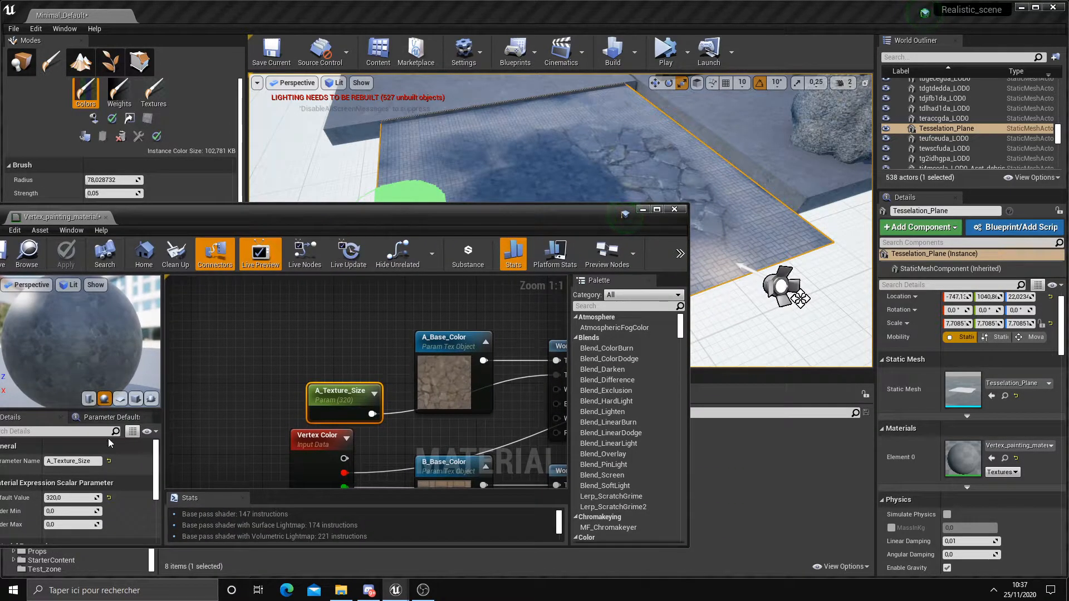
left_click(63, 493)
type("100")
key("Return")
left_click(66, 254)
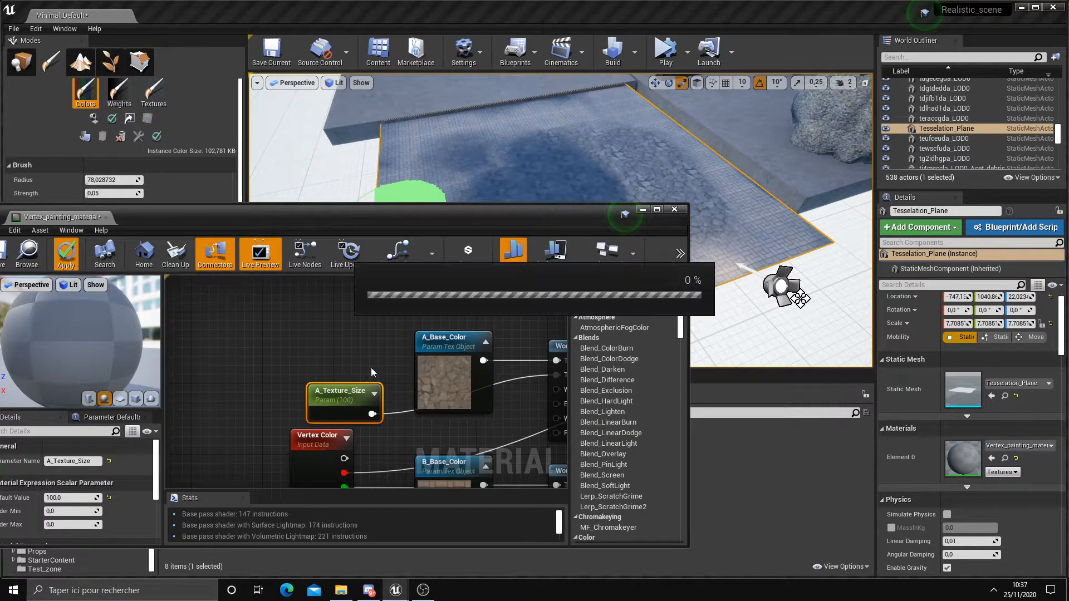
left_click_drag(356, 219, 423, 2)
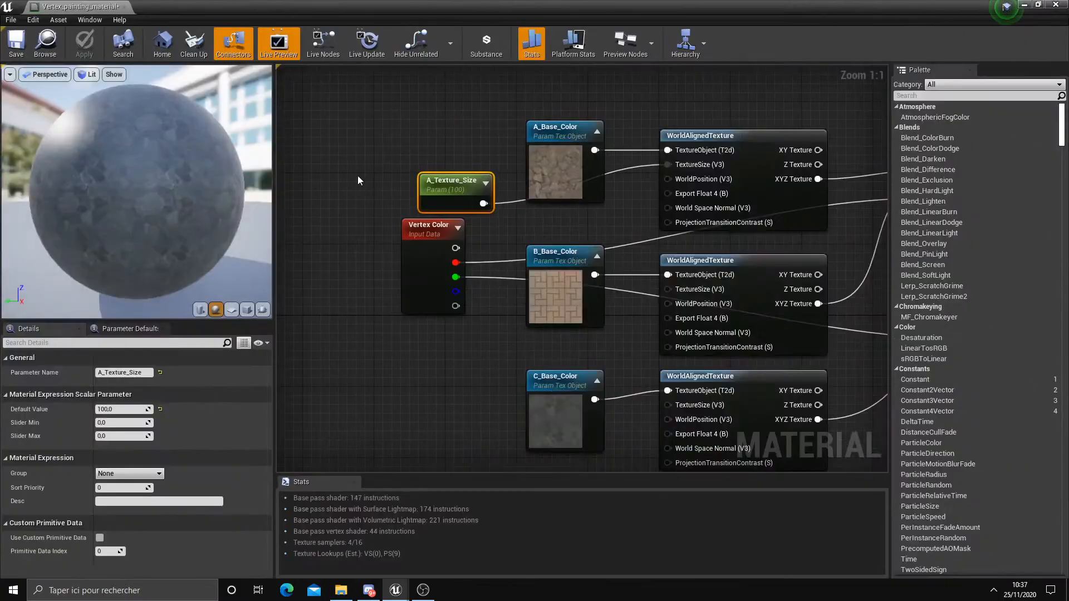
Step: Move the A_Texture_Size node farther from the A_Base_Color node and set its default value to 320
right_click_drag(354, 180, 387, 232)
left_click_drag(492, 239, 422, 229)
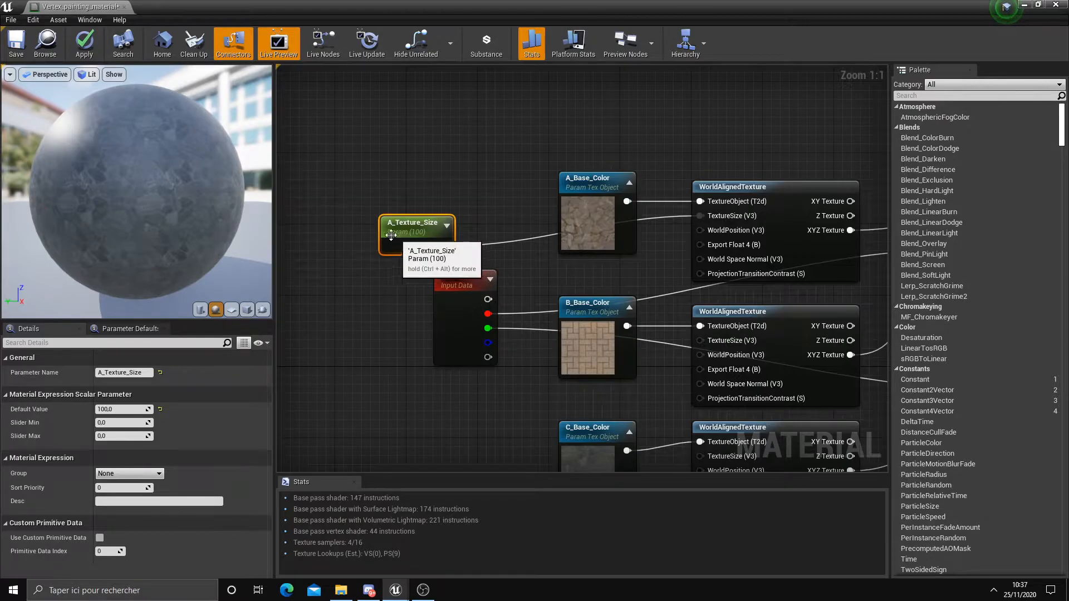
left_click(400, 321)
left_click(393, 243)
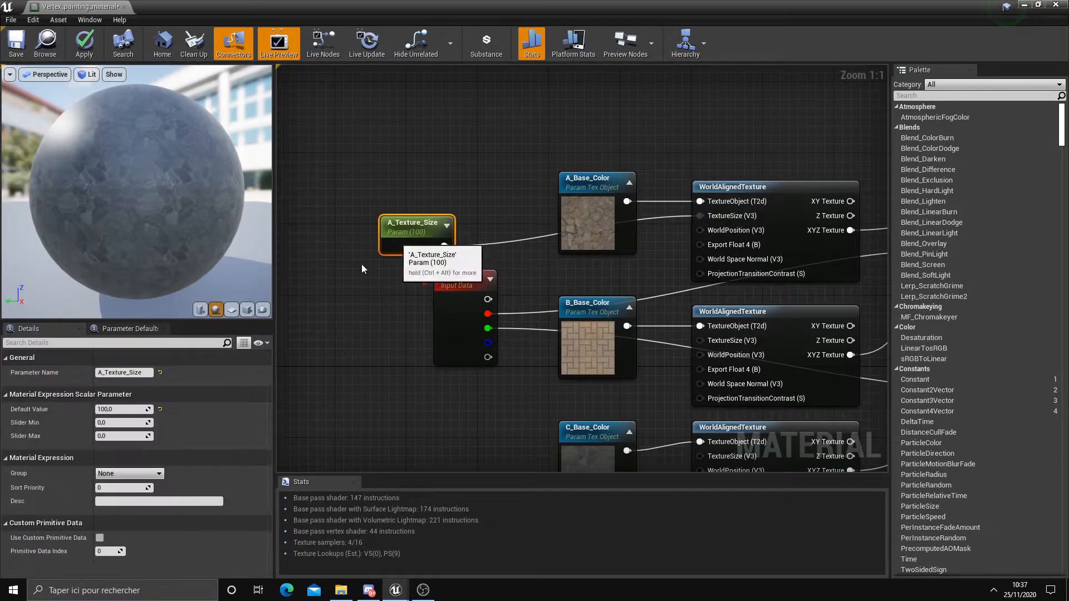
left_click(137, 409)
type("320")
key("Return")
left_click(343, 352)
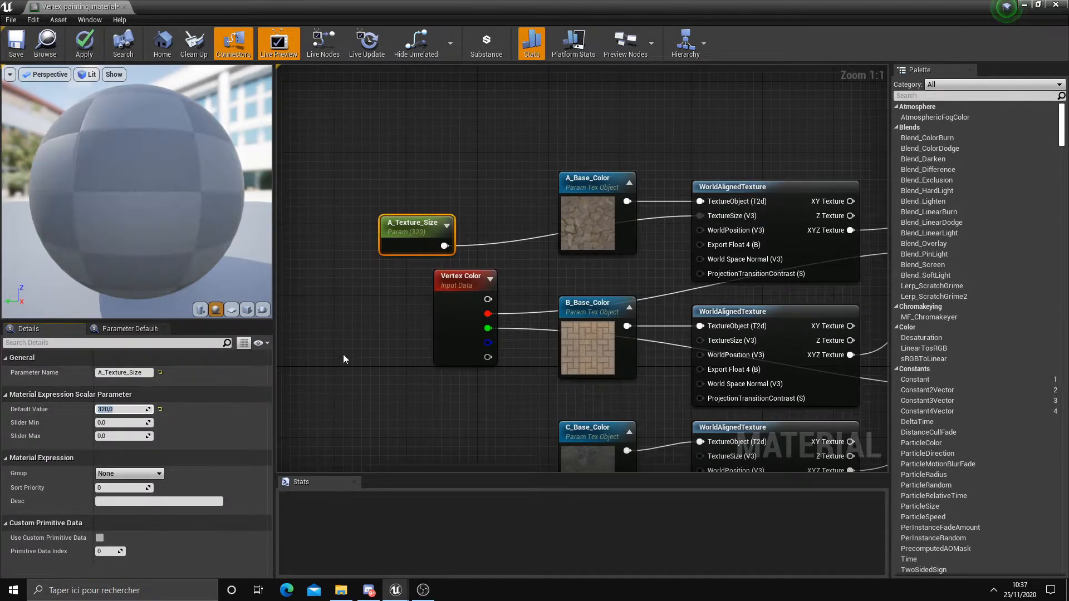
Step: Add a scalar parameter named B_Texture_Size below the Vertex Color node, with a default value of 320
scroll(346, 293, "down", 1)
right_click(403, 324)
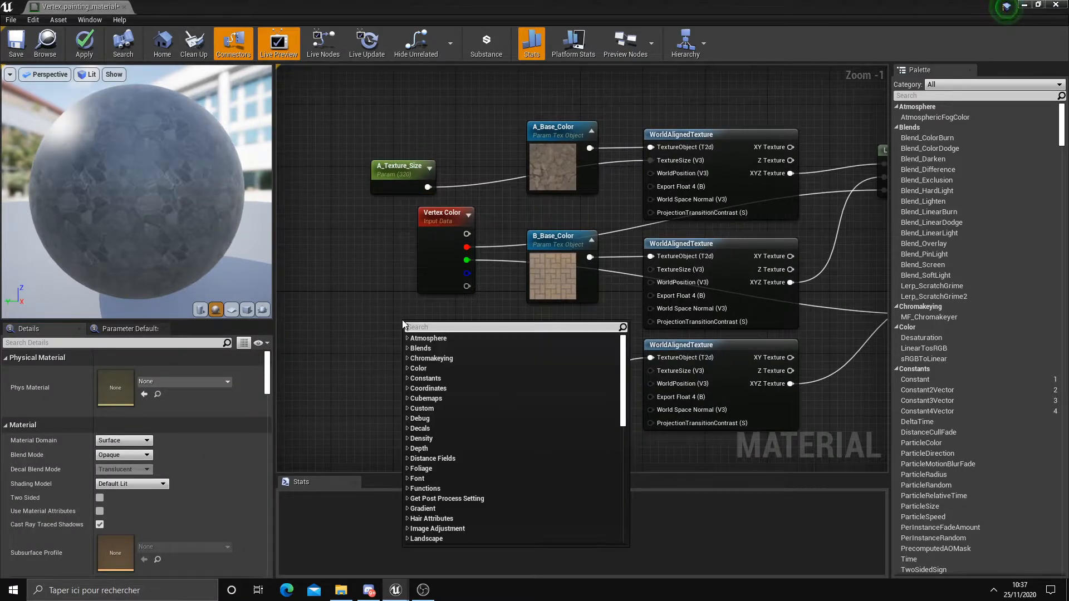
type("sa")
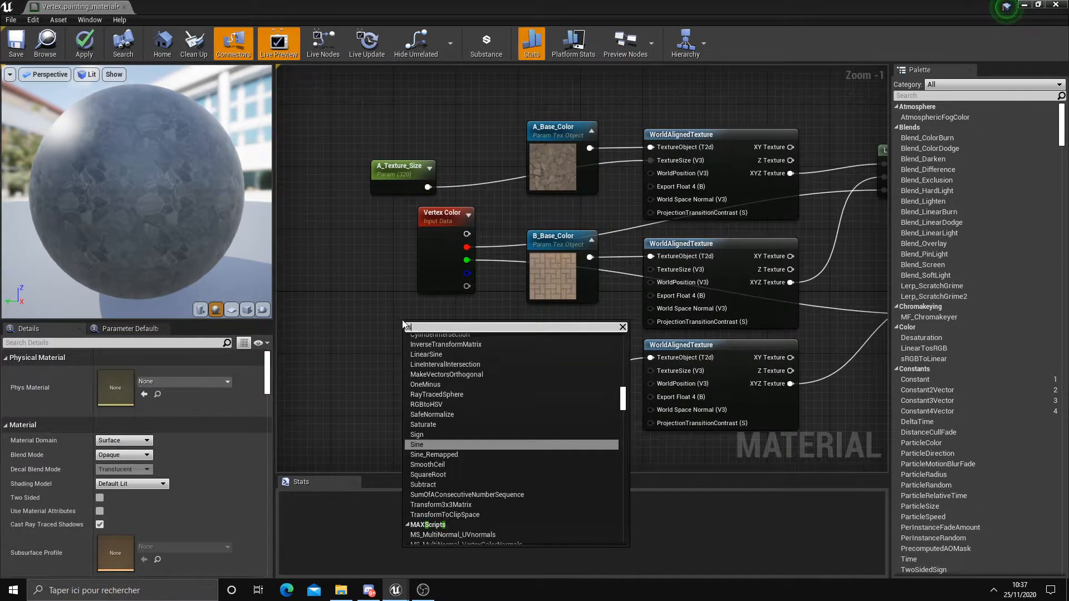
scroll(449, 519, "down", 3)
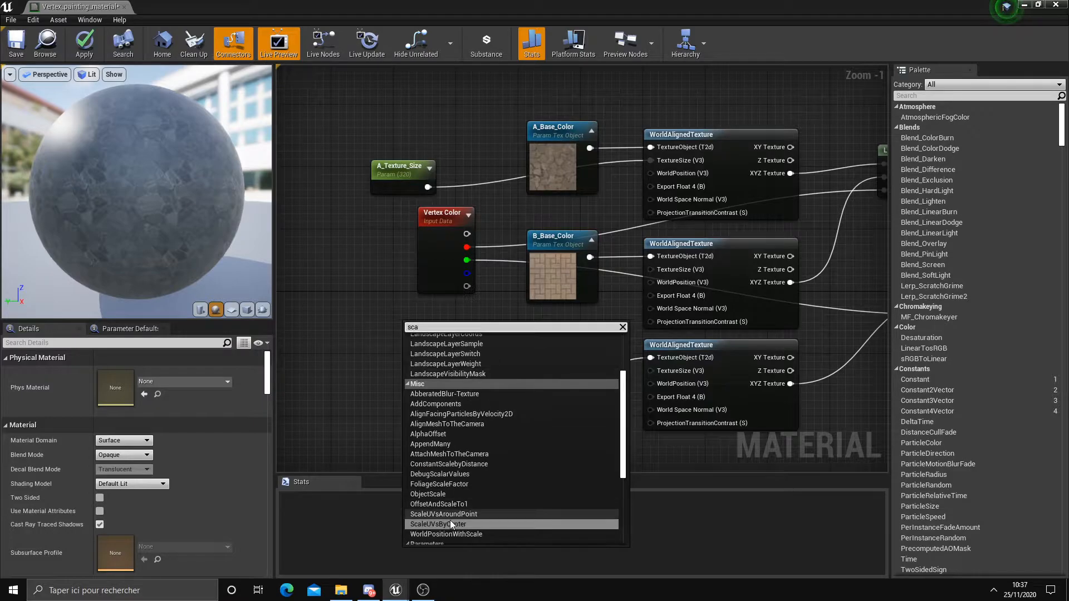
scroll(451, 512, "down", 3)
key("Escape")
left_click(450, 483)
type("B_Texture")
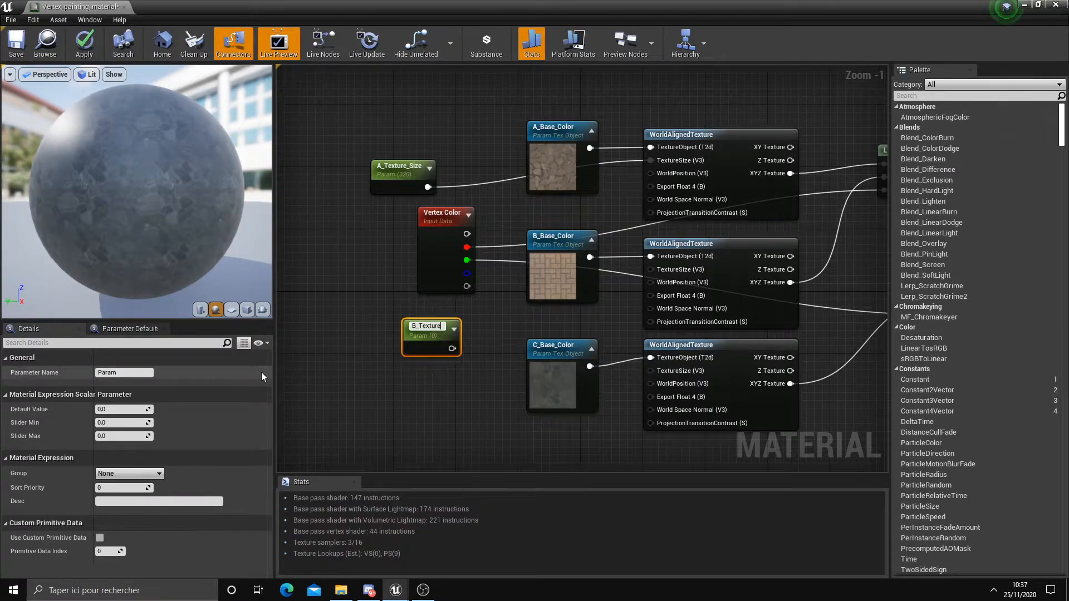
type("_Size")
key("Return")
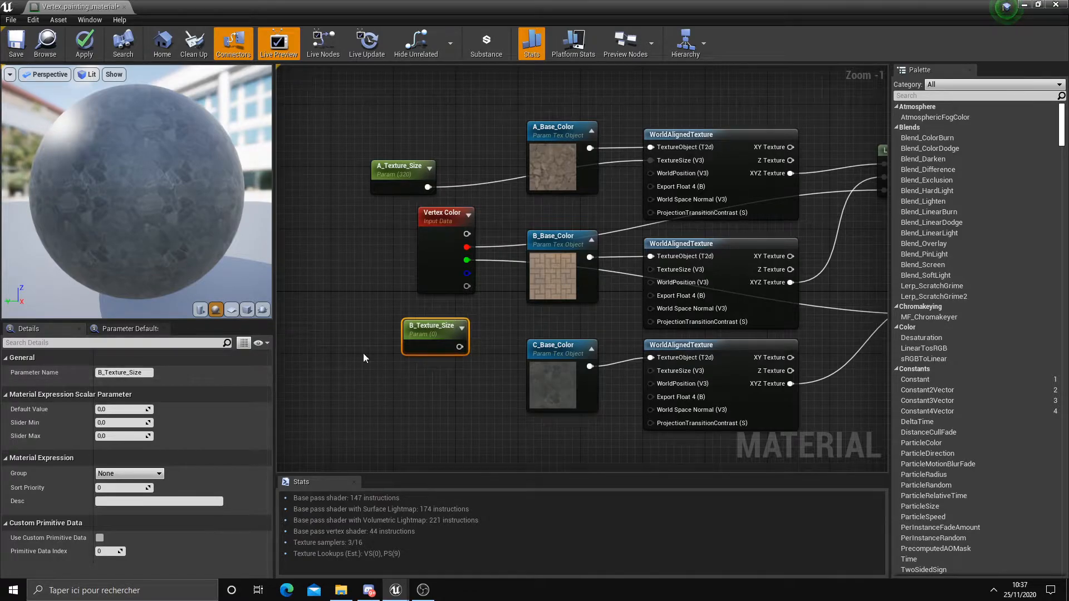
left_click(112, 412)
type("320")
key("Return")
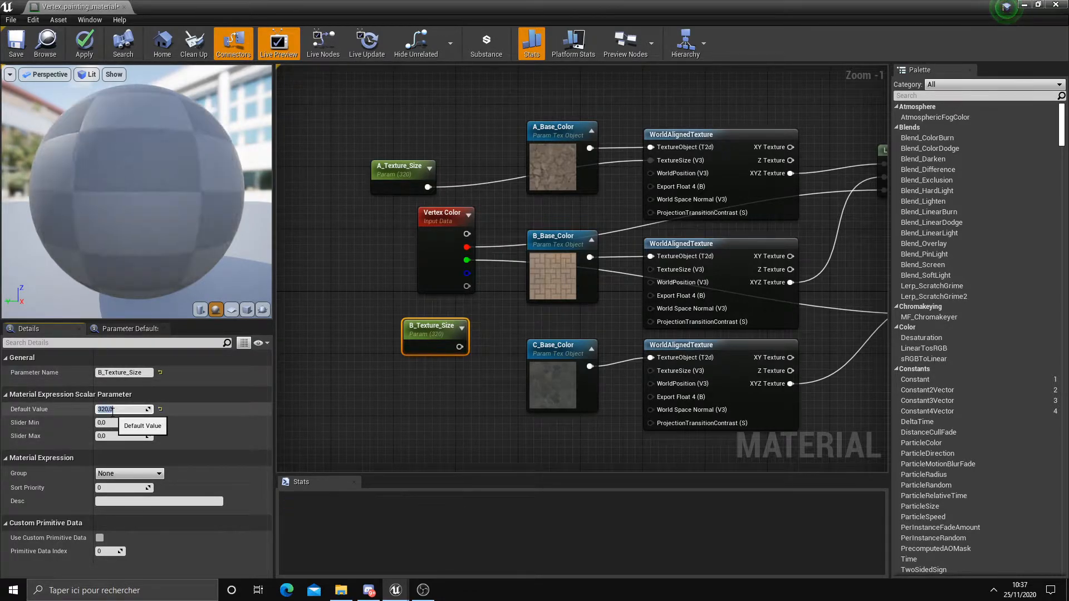
Step: Add a scalar parameter named C_Texture_Size below B_Texture_Size, with a default value of 320
left_click(383, 383)
right_click(383, 383)
type("scalar")
left_click(433, 222)
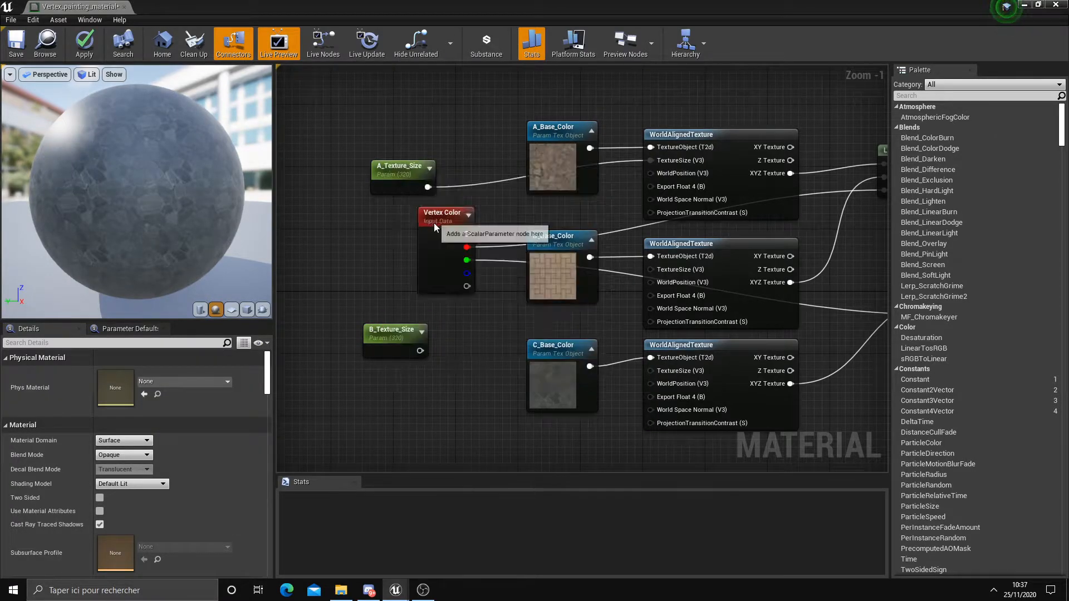
type("C")
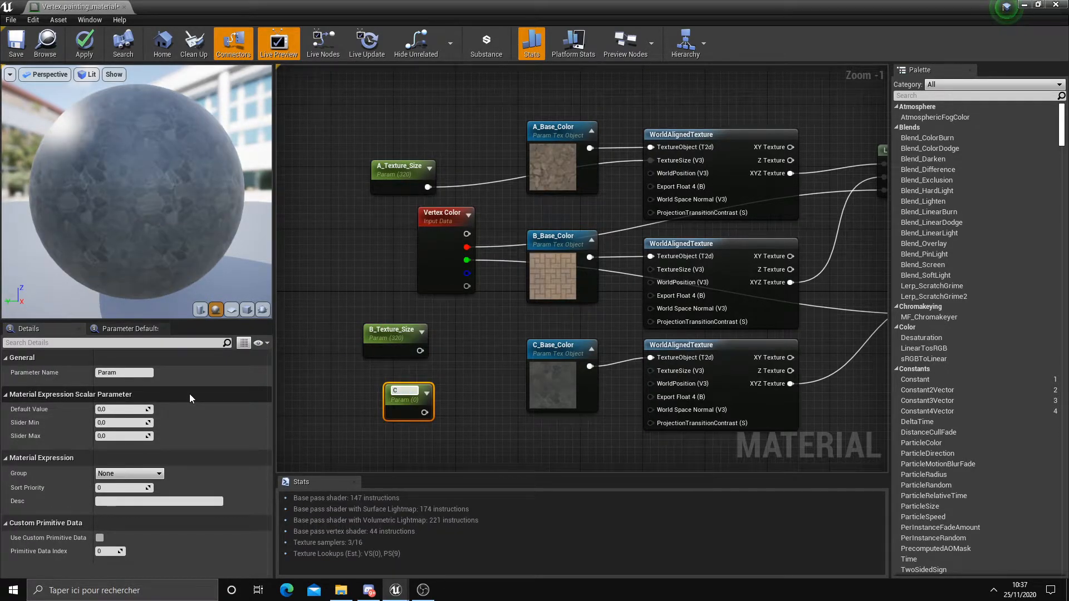
type("_Texture_Size")
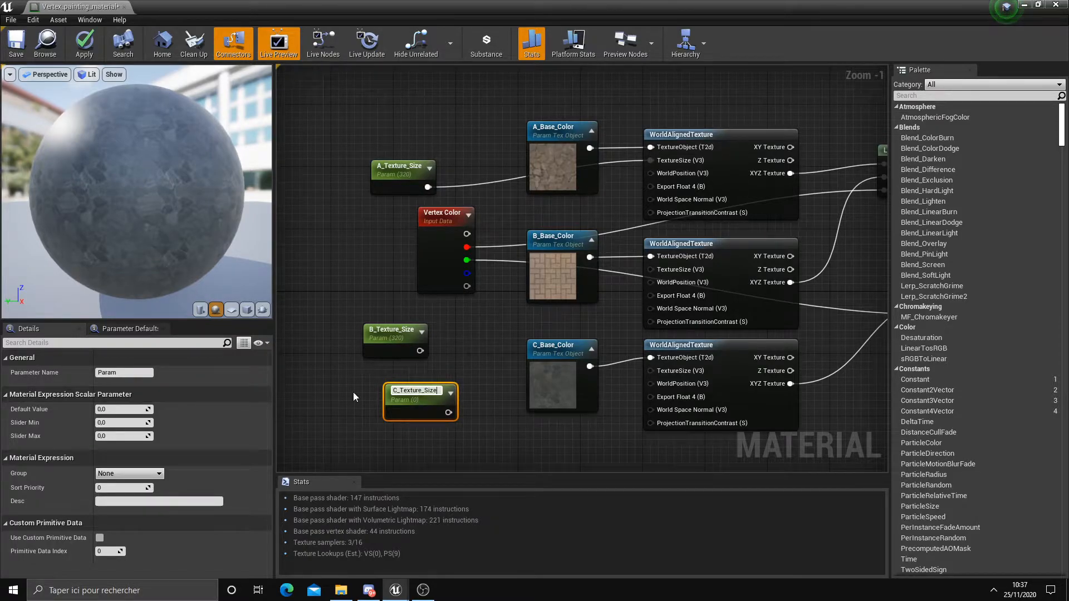
left_click(107, 410)
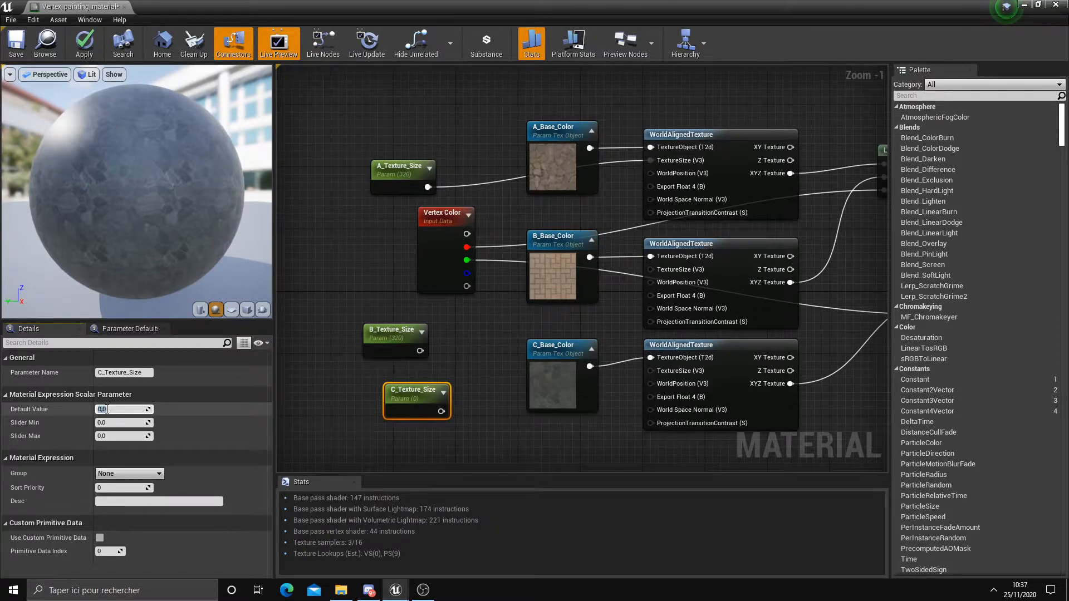
type("320")
key("Return")
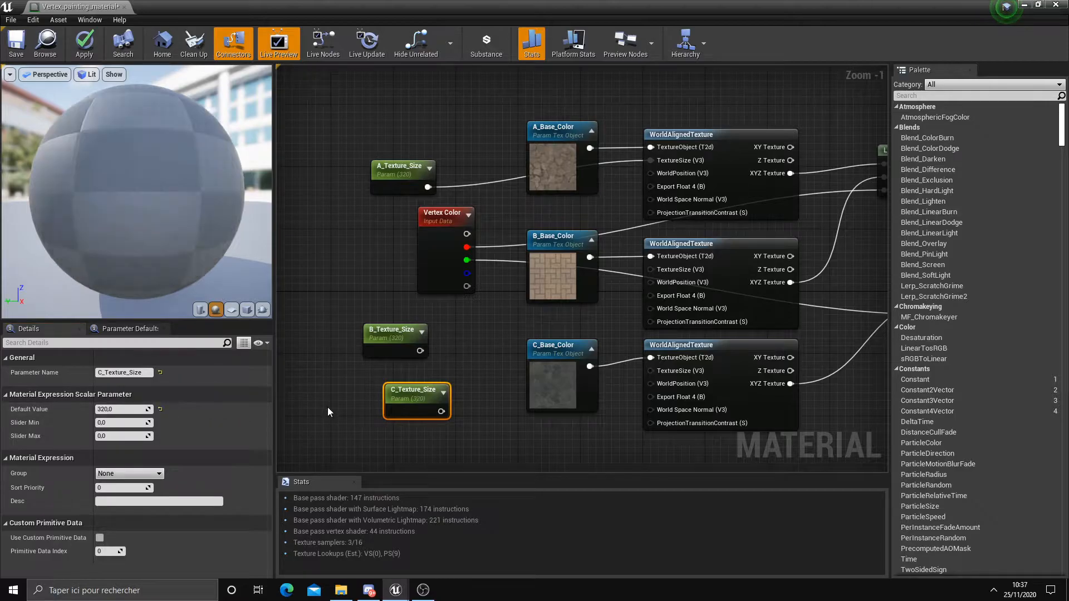
Step: Shift the B_Texture_Size, C_Texture_Size and Vertex Color nodes farther away from the base color texture nodes
left_click_drag(422, 394, 401, 396)
right_click_drag(476, 392, 448, 400)
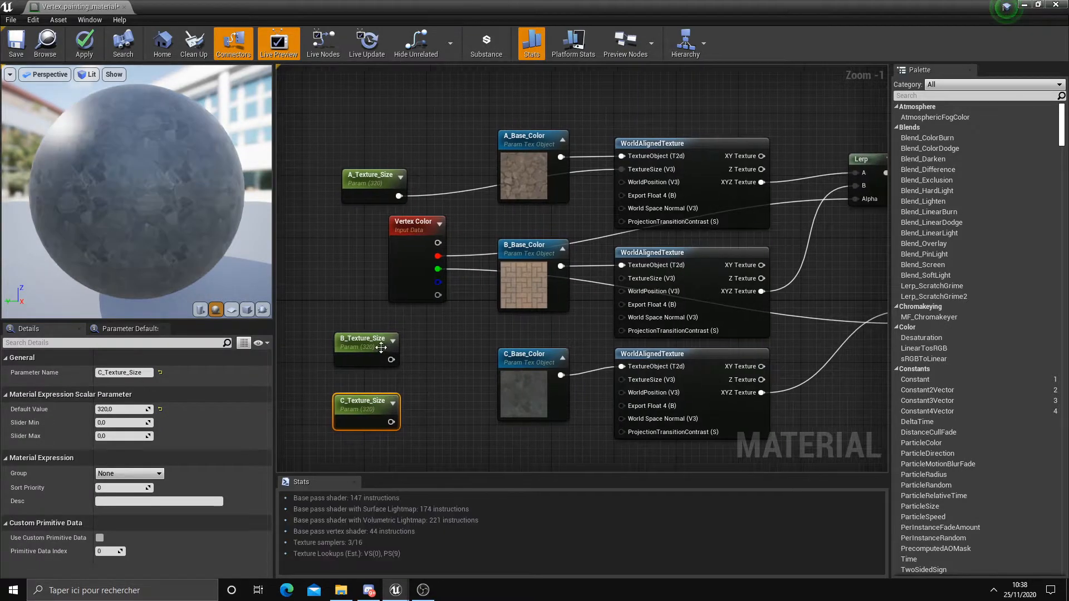
left_click(377, 343)
left_click_drag(381, 343, 475, 336)
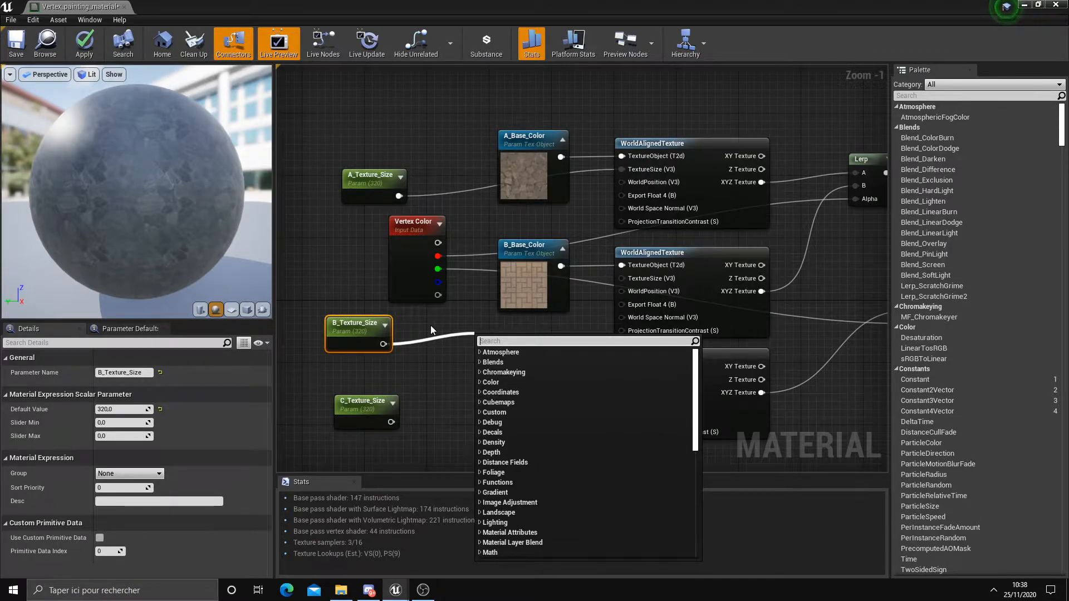
right_click_drag(539, 109, 504, 101)
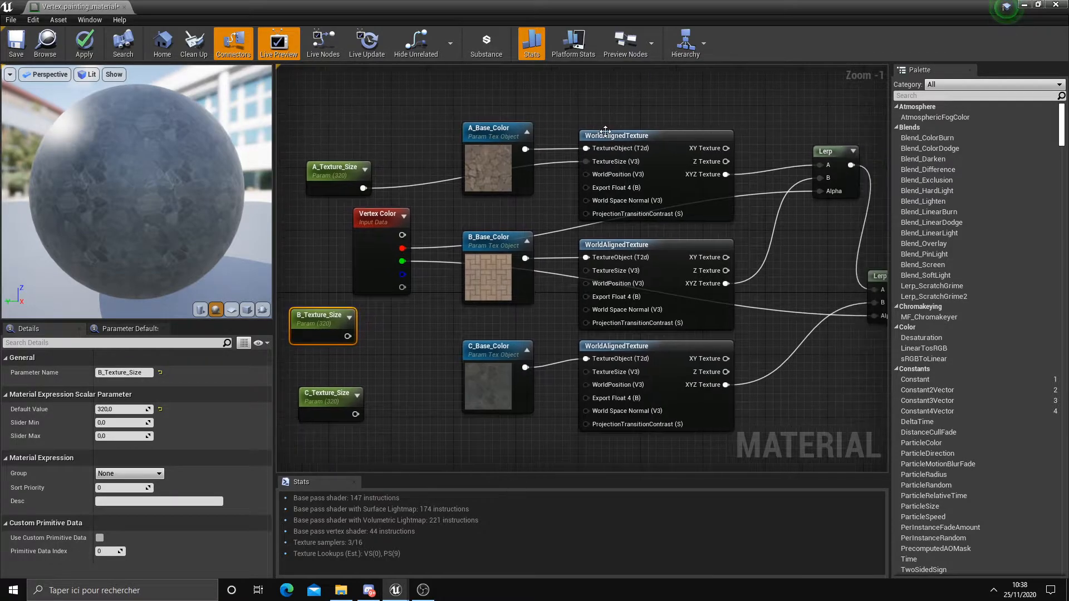
left_click(614, 136)
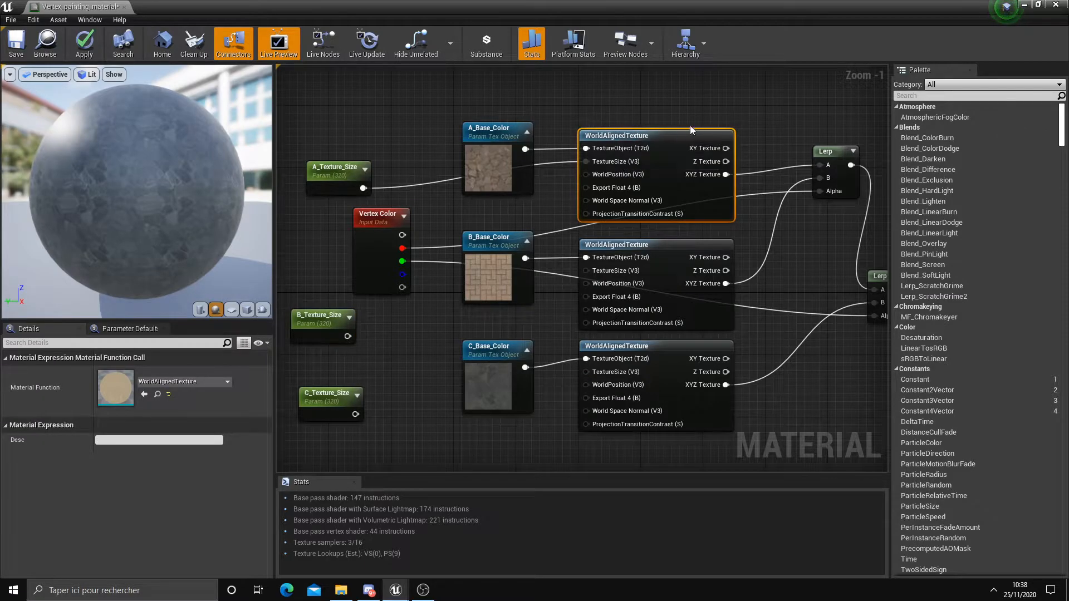
left_click_drag(385, 226, 377, 225)
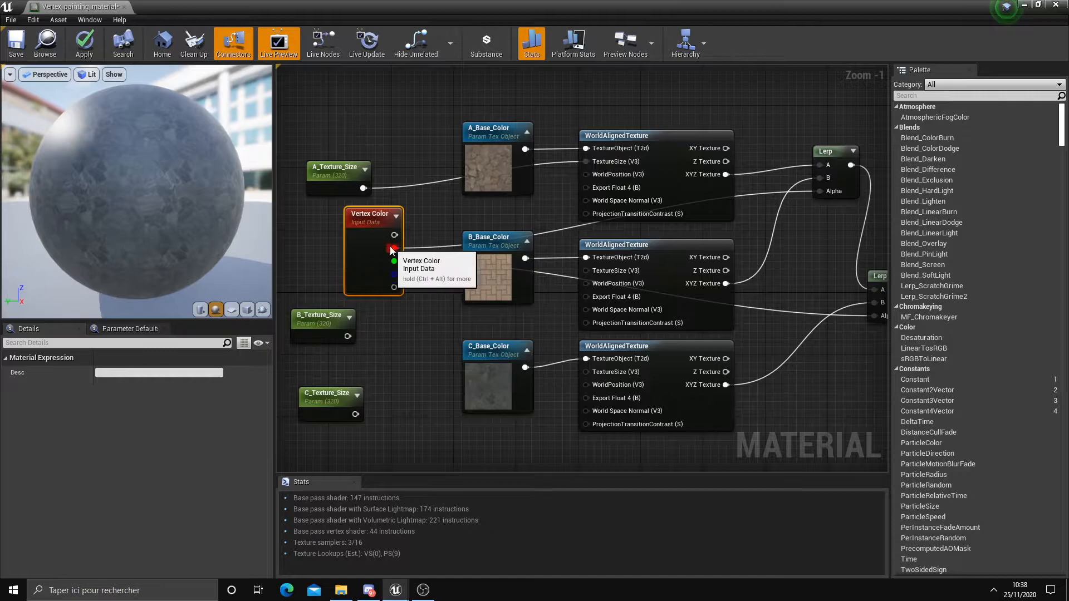
left_click_drag(333, 173, 333, 173)
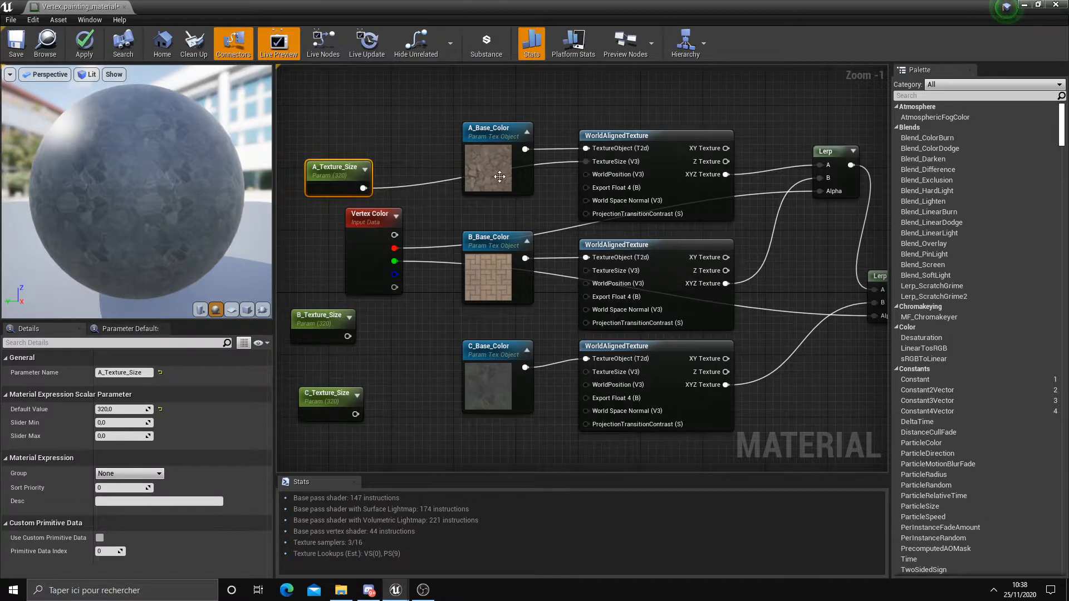
Step: Connect B_Texture_Size and C_Texture_Size to the TextureSize inputs of the B and C WorldAlignedTexture nodes
left_click_drag(347, 336, 586, 271)
left_click_drag(355, 414, 585, 372)
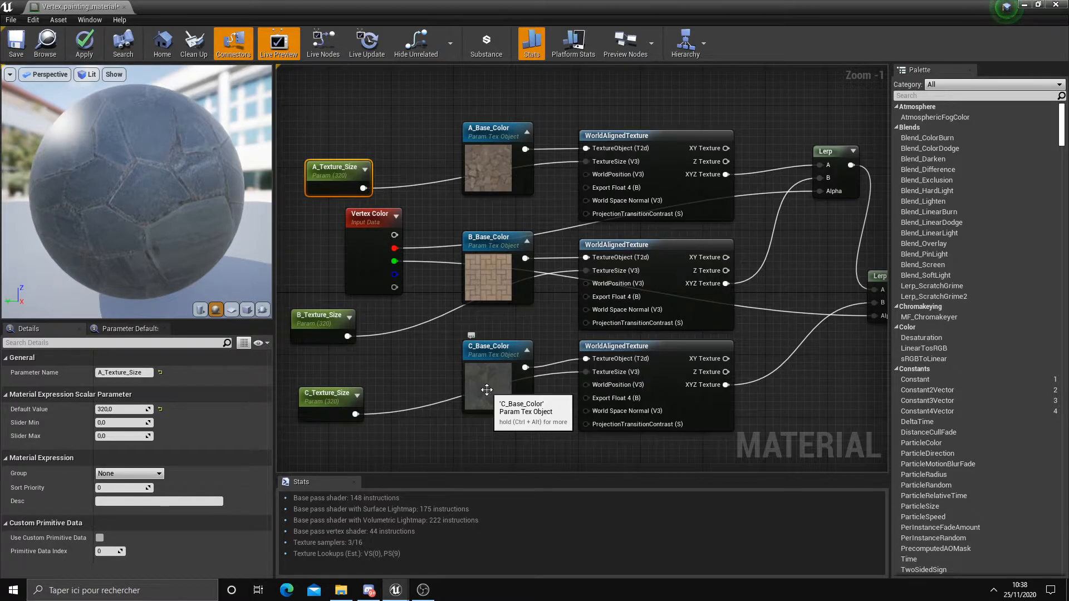
Step: Move the A, B and C texture size parameters together into a stack below and away from the base color nodes
scroll(429, 363, "down", 5)
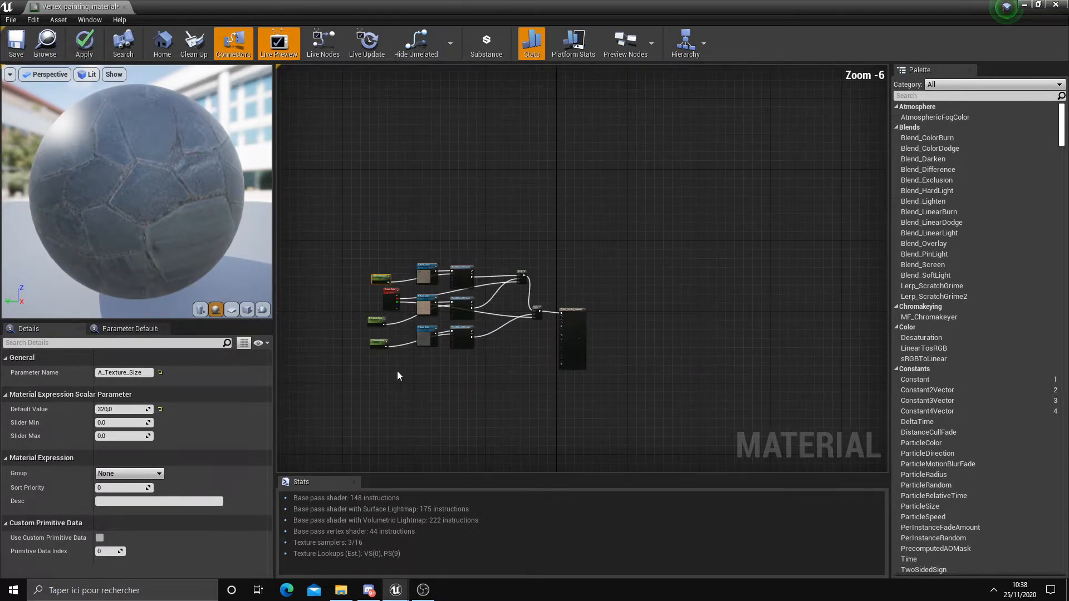
scroll(402, 370, "up", 3)
left_click(389, 365)
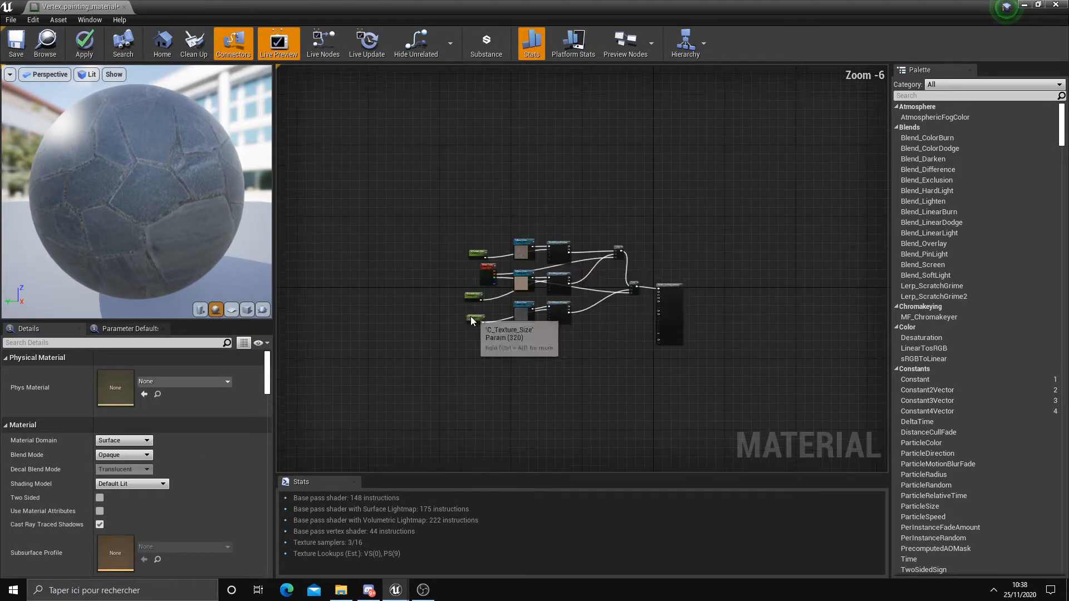
left_click_drag(475, 318, 421, 397)
left_click_drag(415, 351, 411, 383)
left_click_drag(471, 257, 411, 358)
scroll(505, 360, "up", 3)
Step: Move the Vertex Color node farther away from the base color textures, above the stacked texture size parameters
right_click_drag(593, 379, 504, 428)
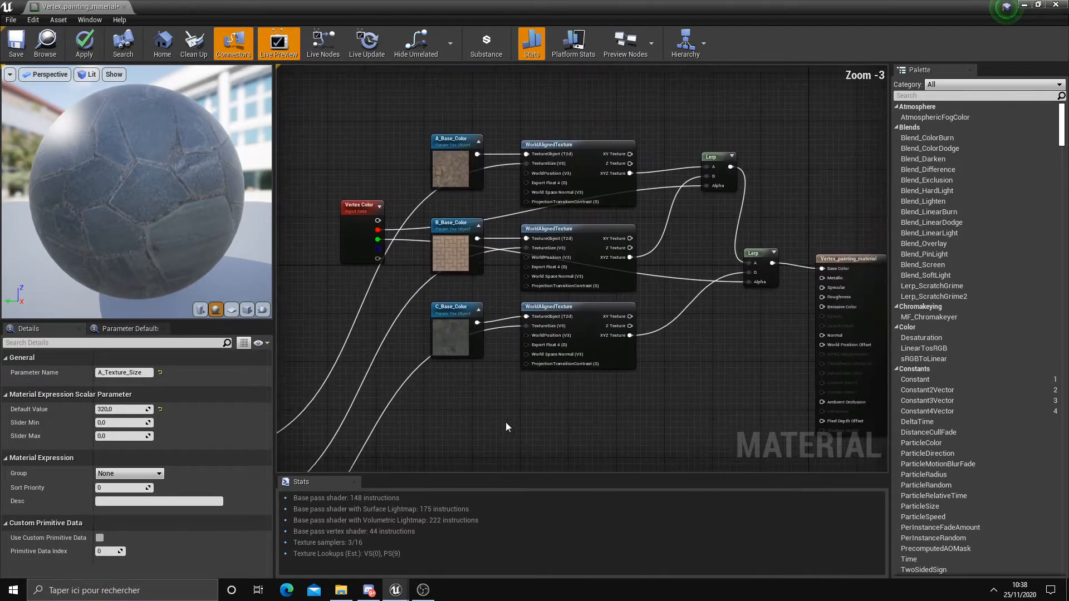
left_click_drag(359, 212, 330, 308)
right_click_drag(332, 210, 420, 175)
scroll(420, 174, "down", 2)
left_click_drag(410, 230, 330, 202)
right_click_drag(408, 161, 379, 183)
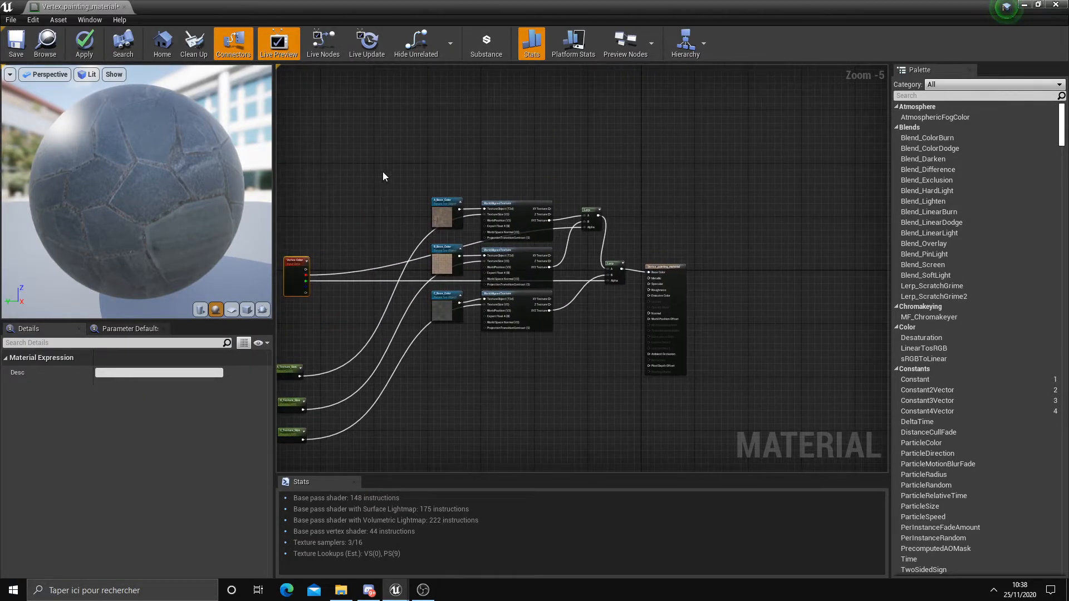
type("cccccccccccccc")
key("Escape")
left_click(346, 212)
left_click(308, 249)
key("Delete")
Step: Add a comment box titled Base_Color above the A_Base_Color node
key("c")
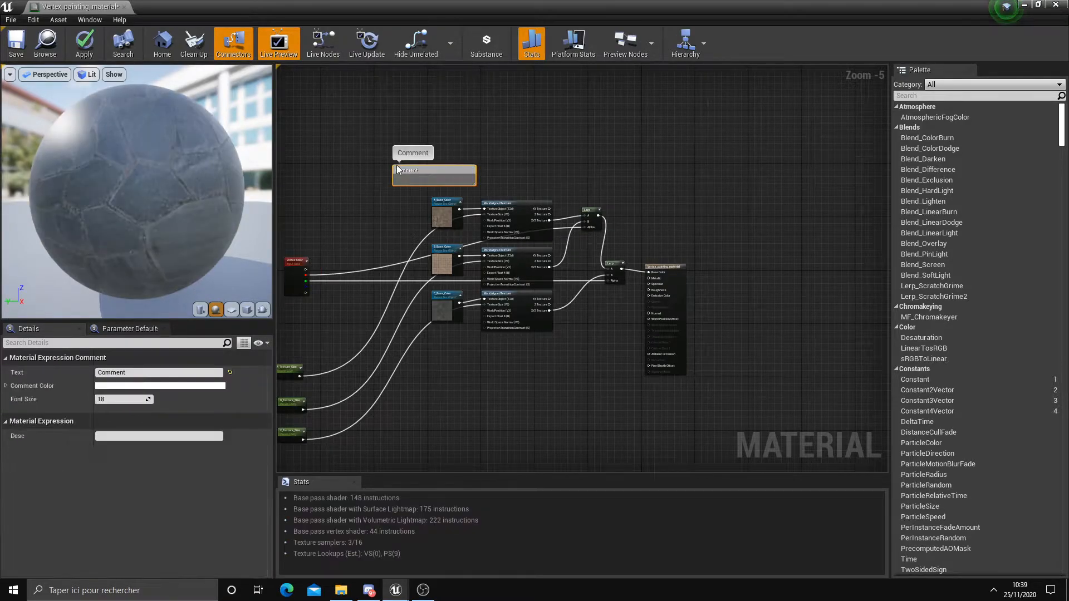
scroll(414, 168, "up", 3)
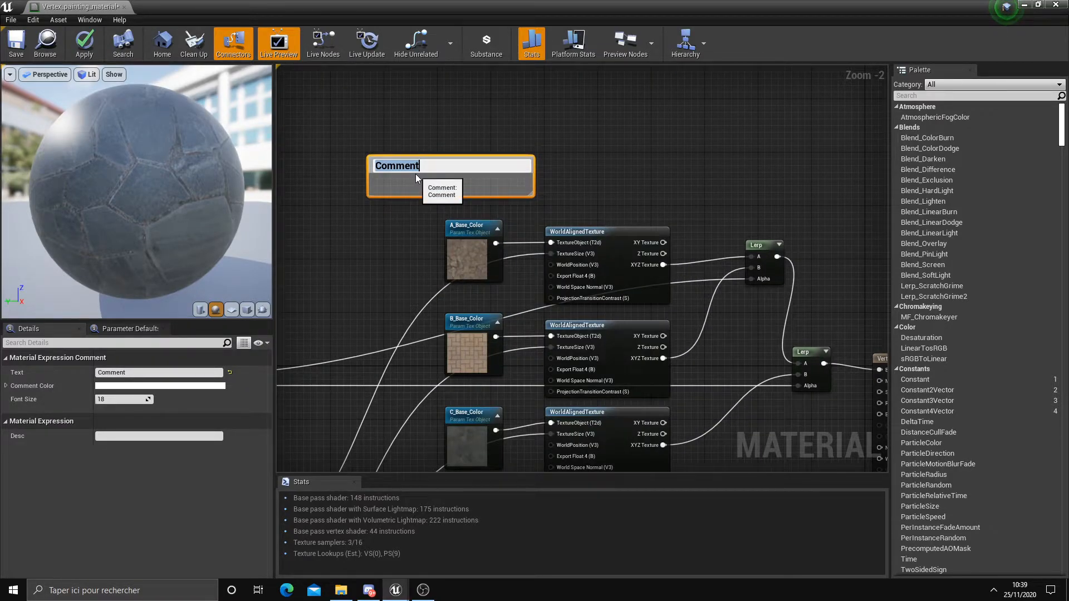
type("Diffus")
key("BackSpace")
key("BackSpace")
key("BackSpace")
key("BackSpace")
key("BackSpace")
key("BackSpace")
type("Base_Color")
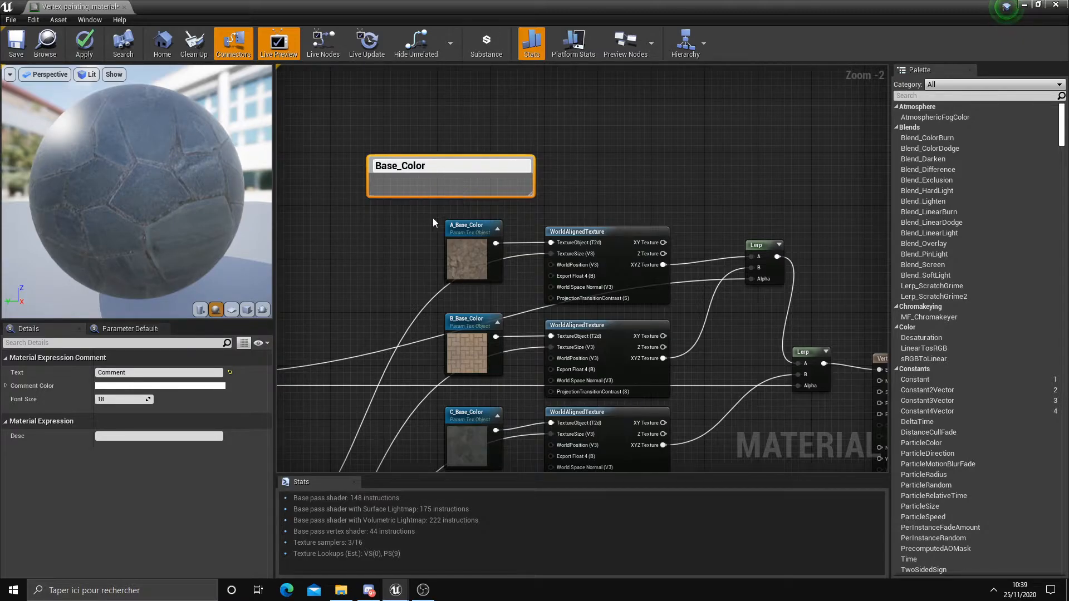
left_click(437, 216)
Step: Enlarge the Base_Color comment box to enclose the base color textures, their WorldAlignedTexture nodes and both Lerp nodes
left_click_drag(530, 195, 819, 472)
scroll(819, 472, "down", 2)
right_click_drag(824, 435, 747, 390)
scroll(641, 377, "up", 1)
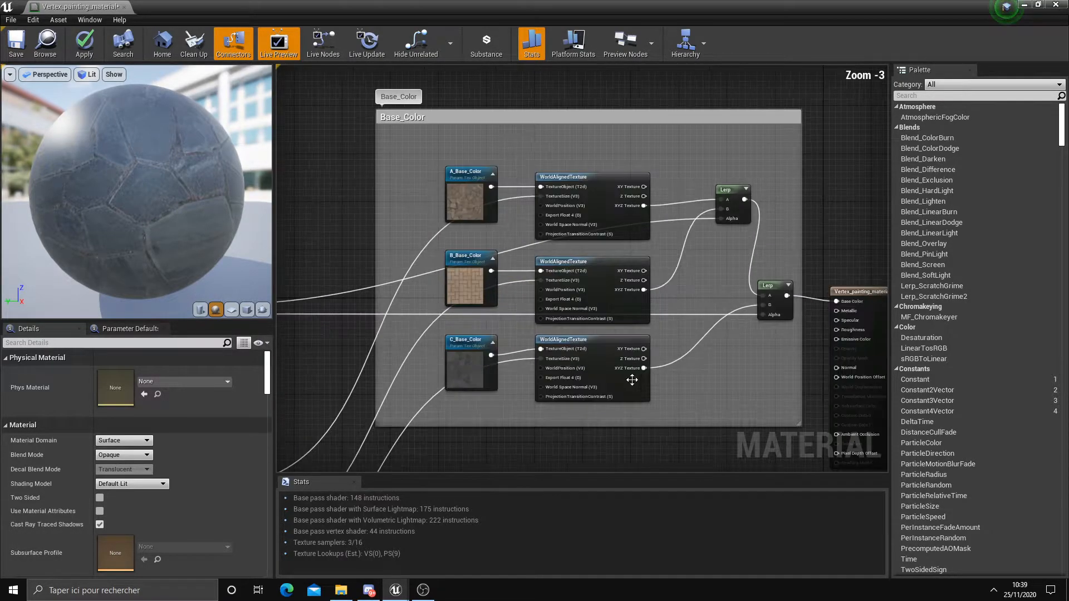
left_click_drag(373, 177, 640, 433)
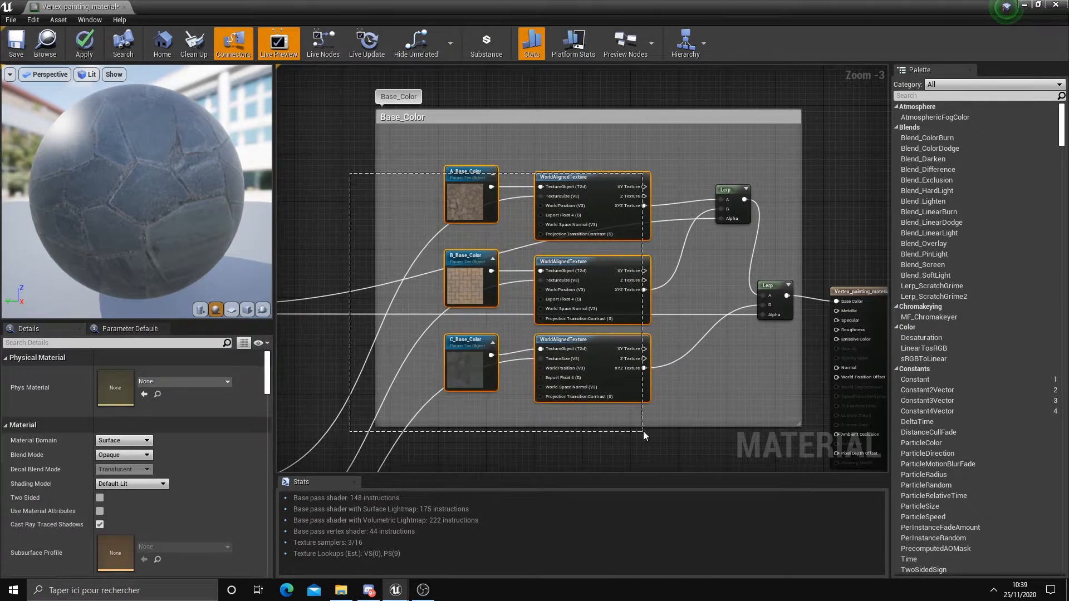
scroll(648, 434, "down", 2)
key("Home")
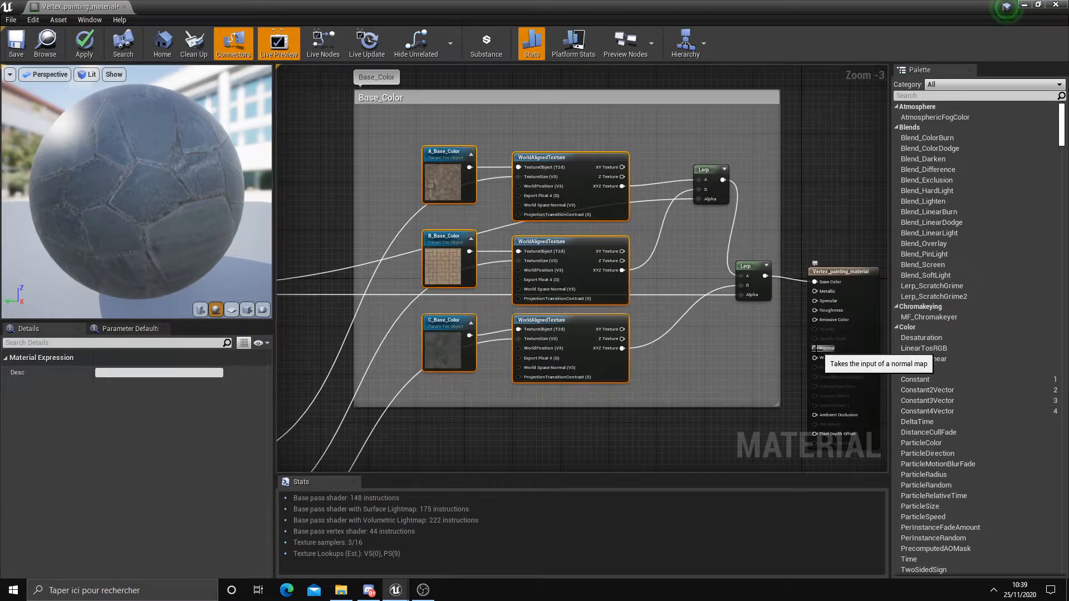
scroll(670, 385, "down", 1)
left_click(582, 345)
Step: Add a WorldAlignedTexture node just below the Base_Color comment box
scroll(557, 379, "up", 1)
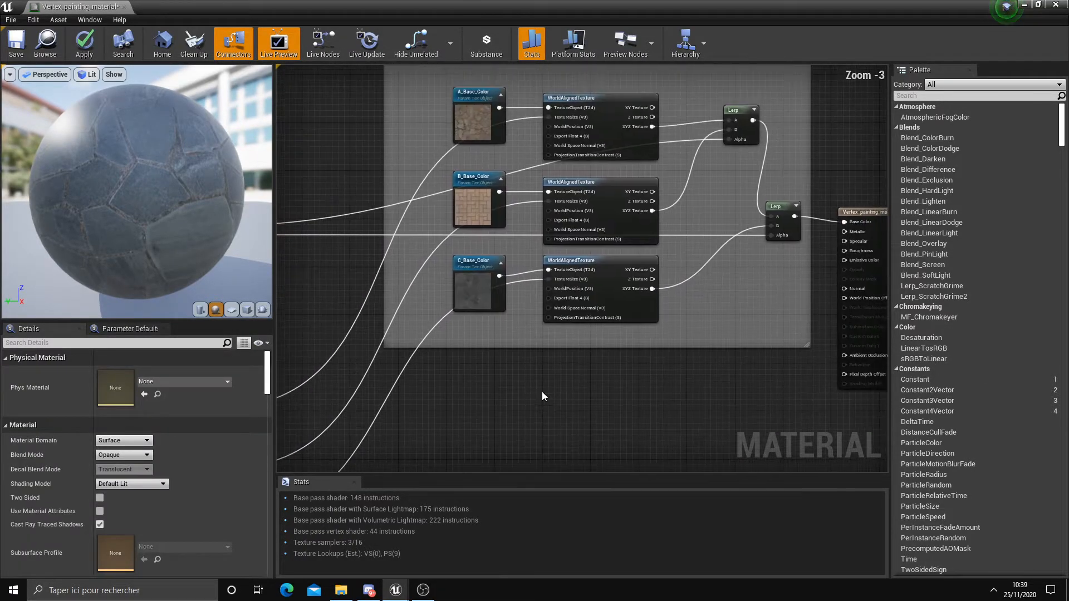
right_click(506, 397)
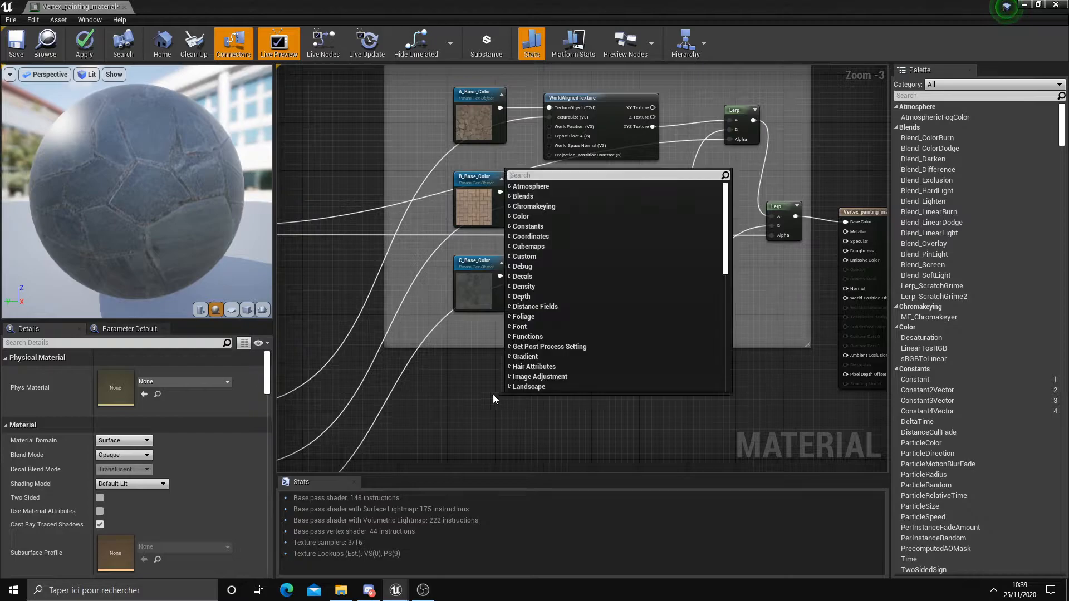
type("worlda")
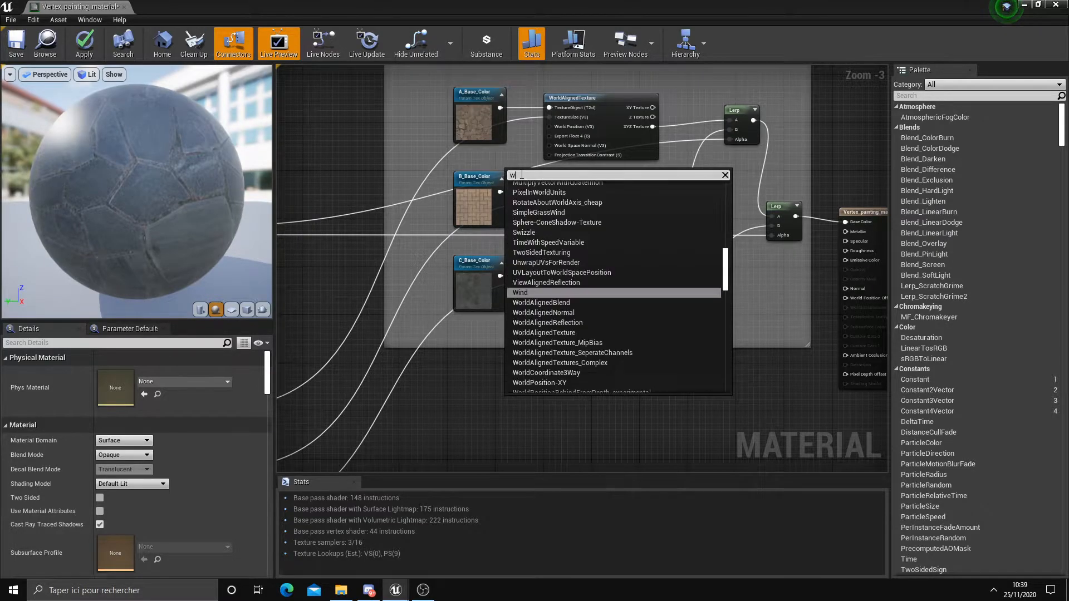
left_click(574, 317)
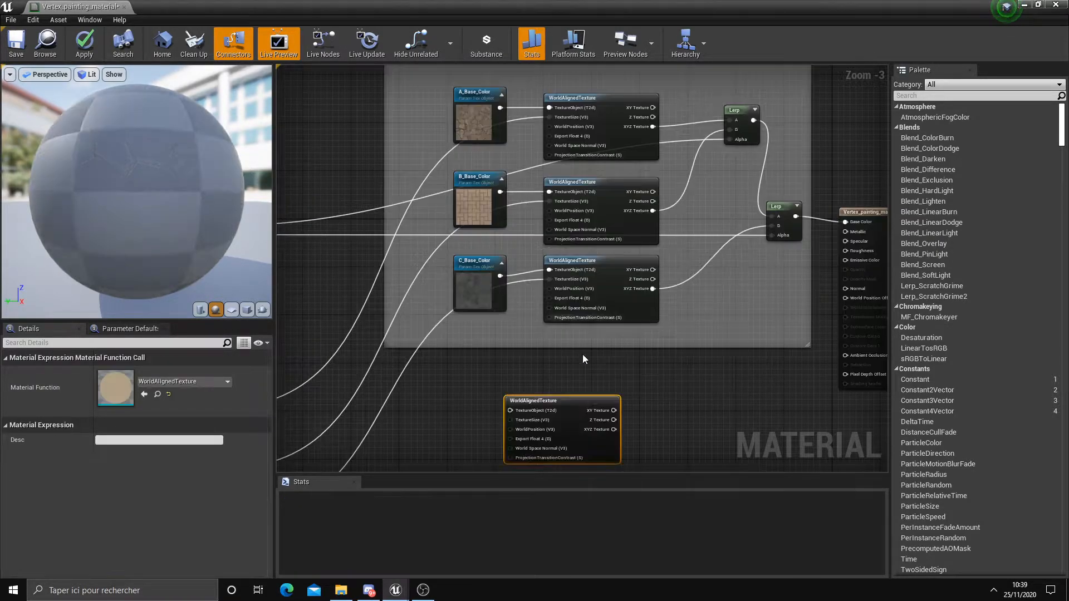
left_click_drag(565, 397, 600, 363)
Step: Add a second WorldAlignedTexture node and place it beneath the new one outside the comment box
right_click_drag(505, 412, 510, 310)
left_click(510, 310)
right_click(510, 309)
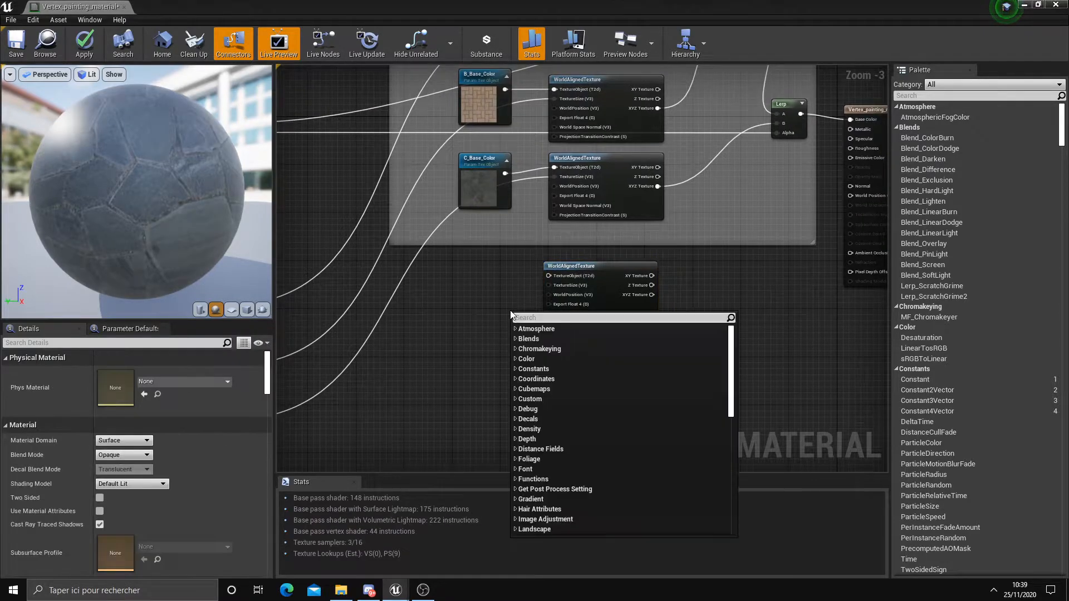
type("worldalig")
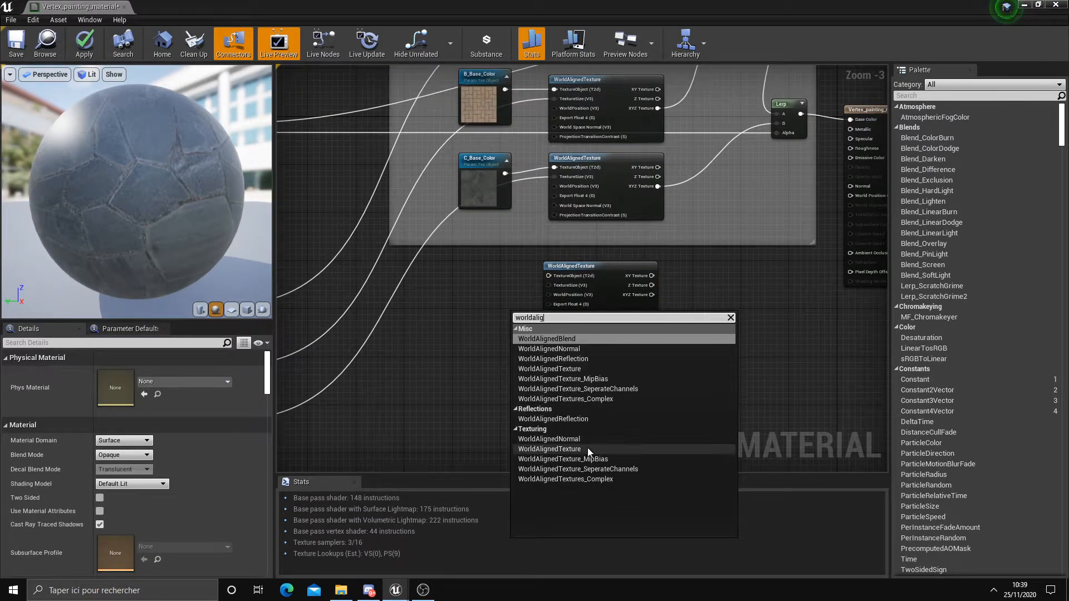
left_click(587, 449)
left_click_drag(579, 342, 597, 373)
Step: Add a third WorldAlignedTexture node and move it below the two new ones
left_click(497, 355)
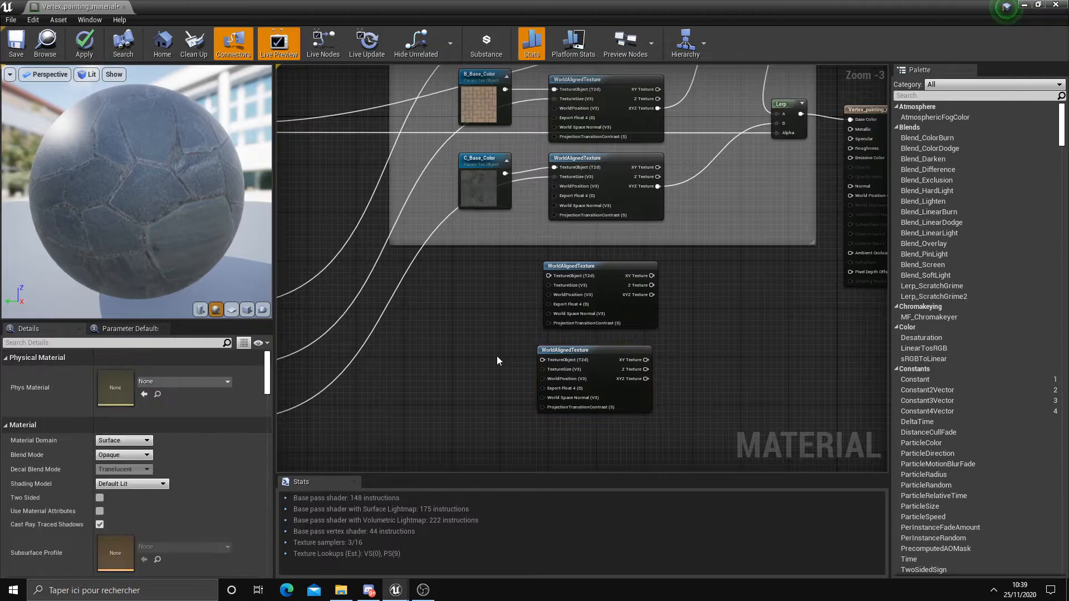
right_click(497, 355)
type("world")
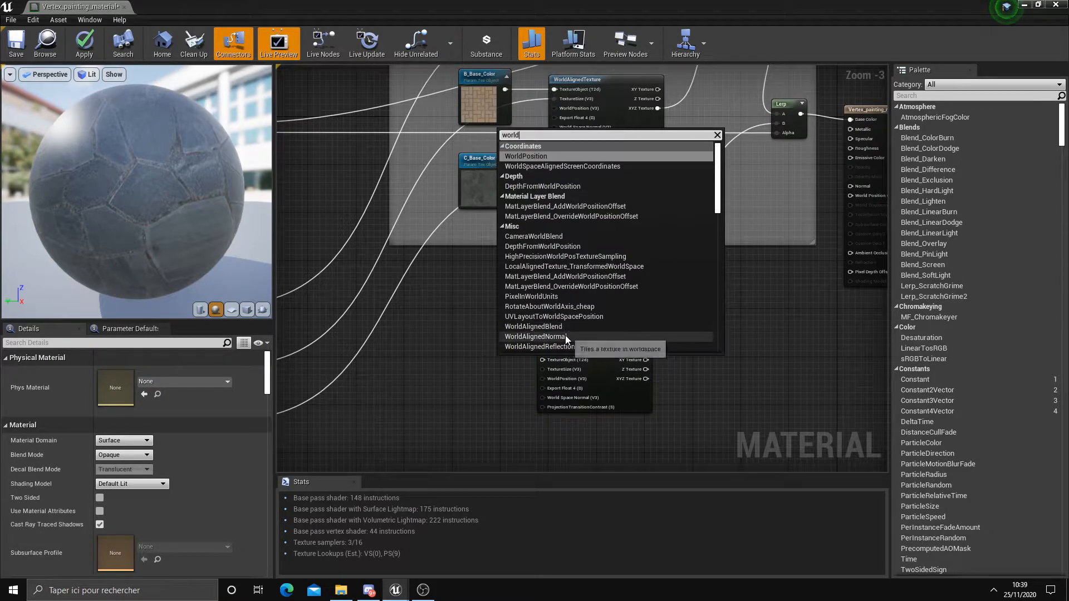
scroll(563, 333, "down", 1)
scroll(563, 331, "down", 3)
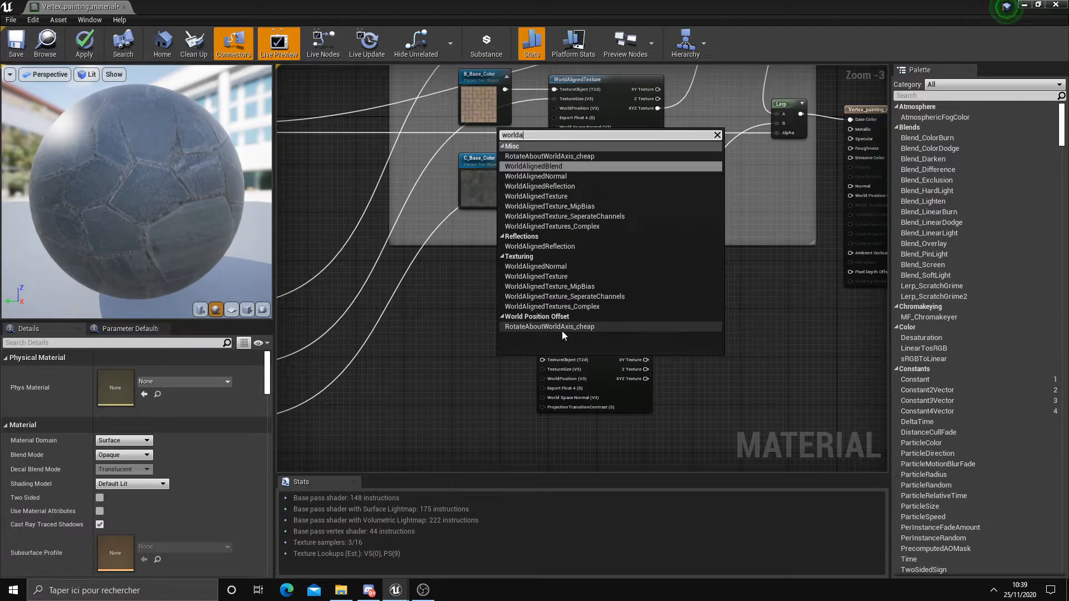
left_click(546, 265)
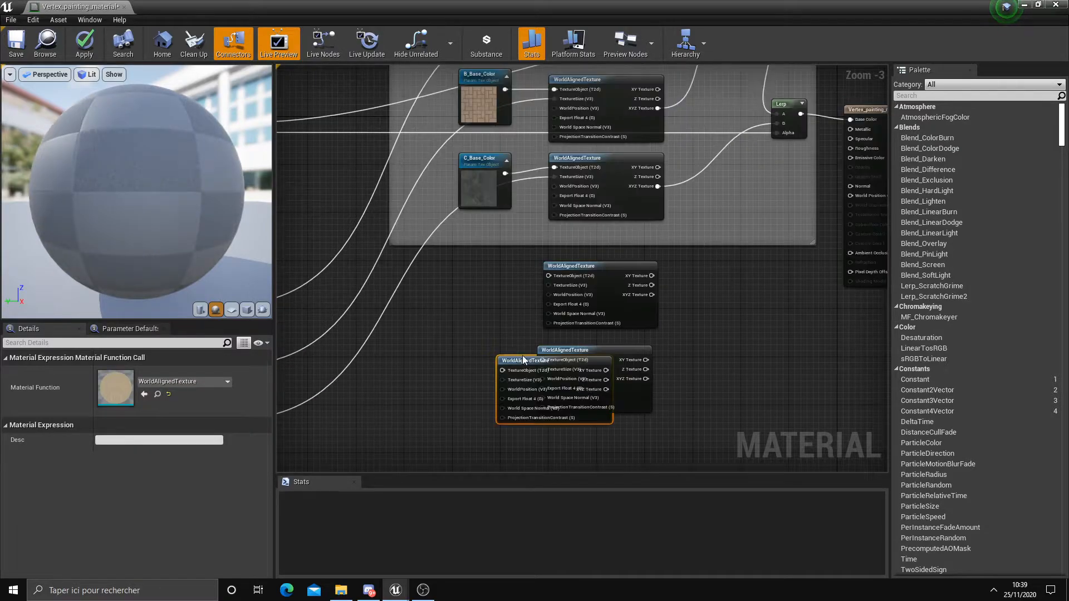
left_click_drag(524, 360, 564, 421)
Step: Tighten the three new WorldAlignedTexture nodes into a compact, non-overlapping column
left_click_drag(574, 350, 585, 337)
right_click_drag(532, 358, 525, 331)
left_click_drag(571, 392, 582, 380)
right_click_drag(506, 353, 512, 370)
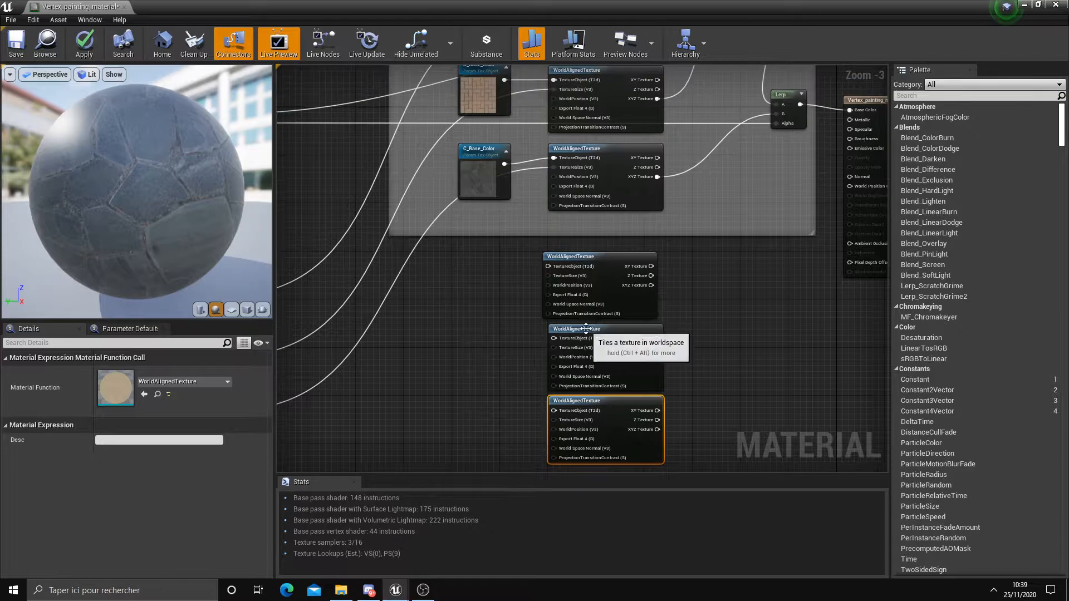
Step: Promote the first new WorldAlignedTexture node's TextureObject input to a parameter named A_Normal and place it beside the node
scroll(586, 328, "up", 1)
right_click(553, 287)
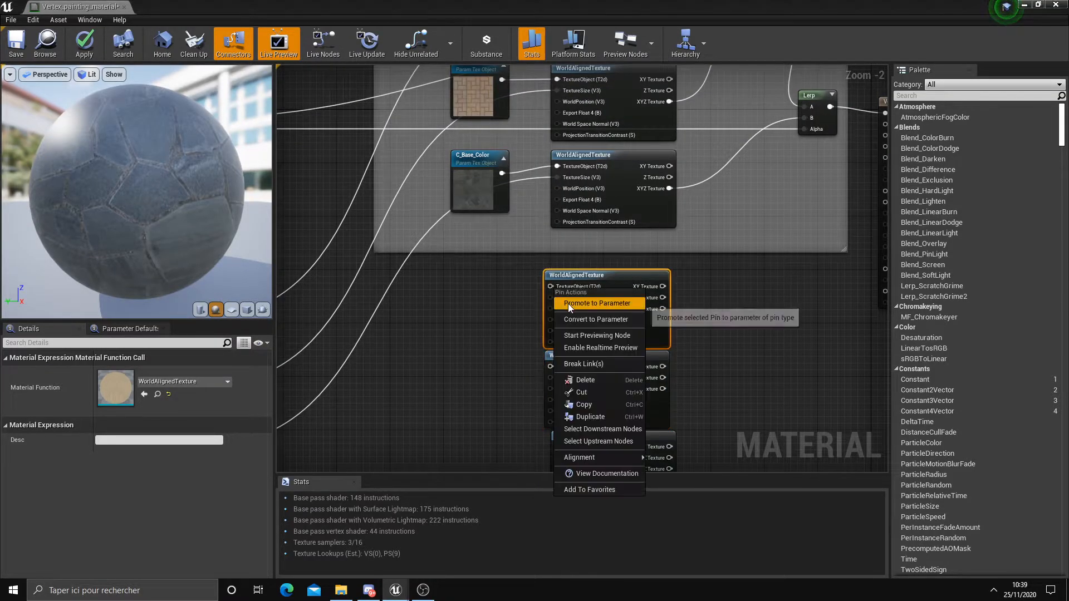
left_click(569, 304)
type("A")
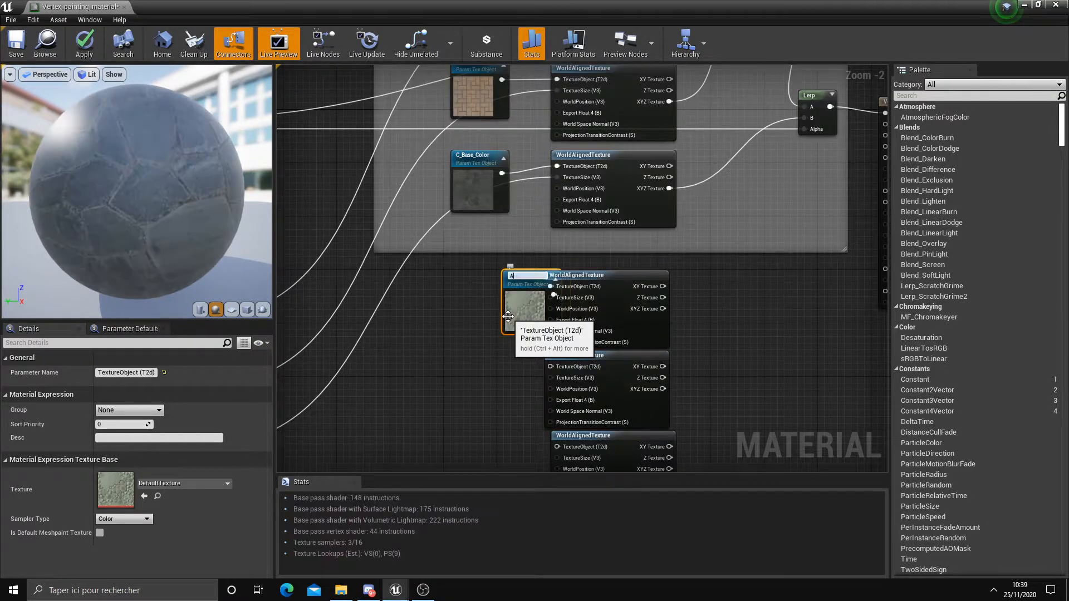
type("_Normal")
left_click(490, 345)
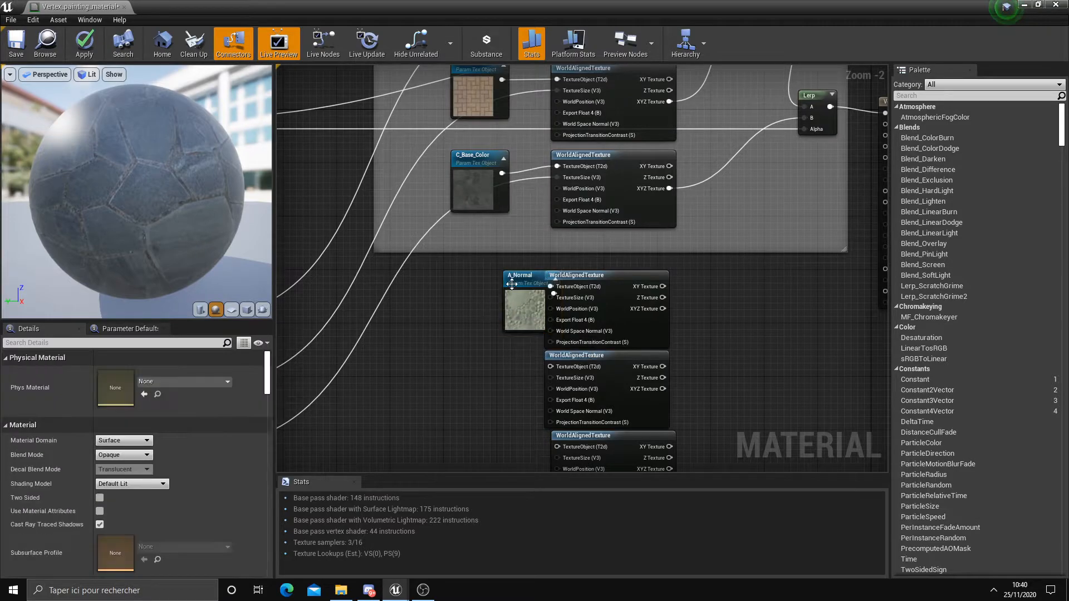
left_click_drag(525, 309, 471, 310)
Step: Promote the second node's TextureObject input to a parameter named B_Normal and place it below A_Normal
right_click(553, 368)
left_click(582, 374)
type("B_Normal")
left_click(451, 366)
left_click_drag(518, 357, 466, 356)
Step: Promote the third node's TextureObject input to a parameter named C_Normal and place it below B_Normal
right_click(552, 446)
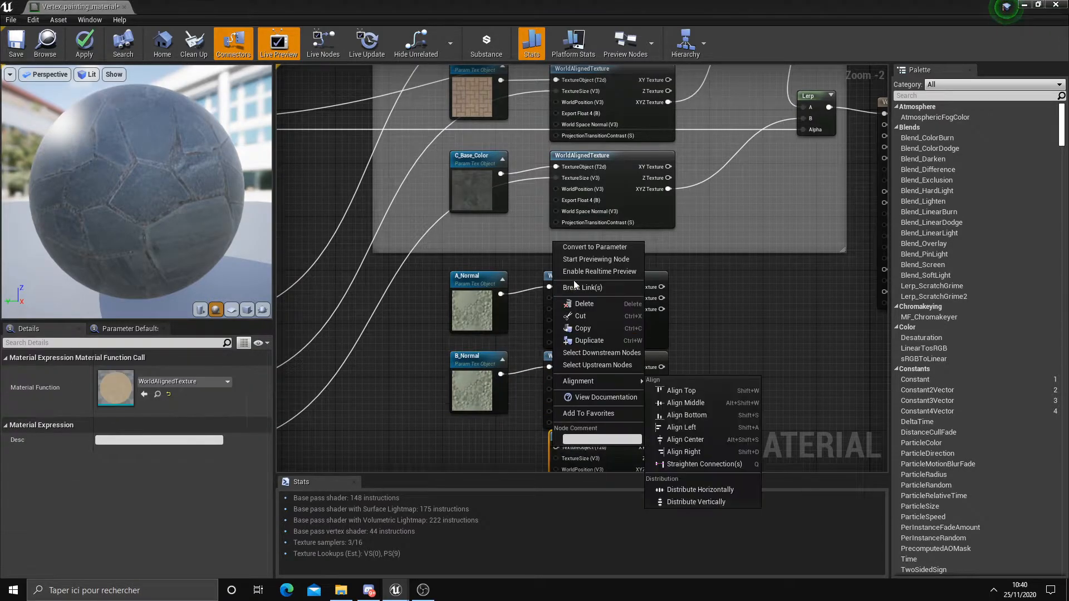
left_click(513, 428)
right_click(558, 449)
left_click(597, 254)
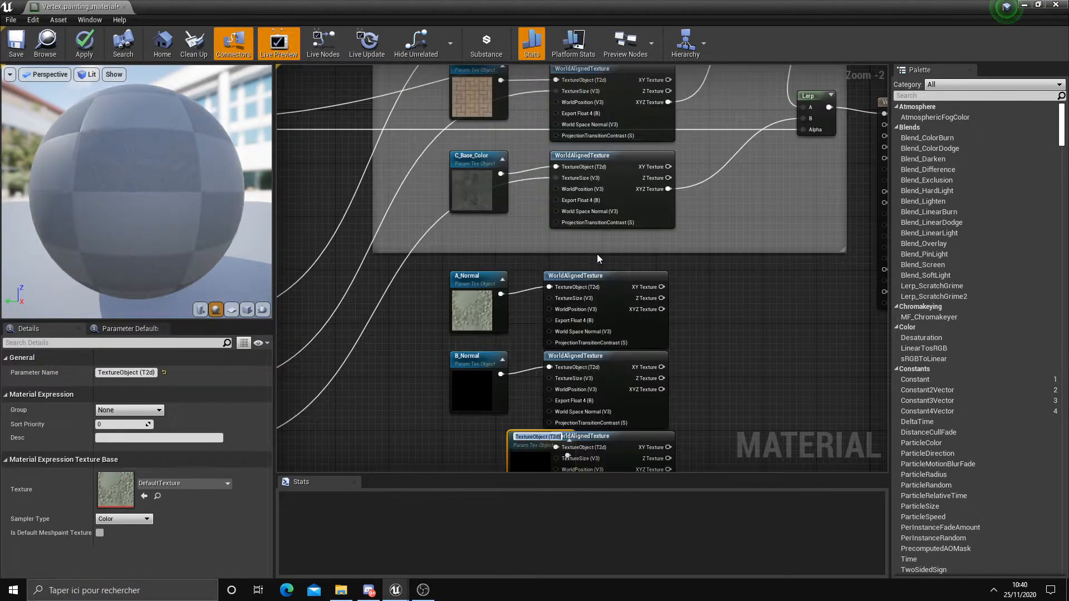
type("C_Normal")
key("Return")
left_click_drag(500, 445, 452, 445)
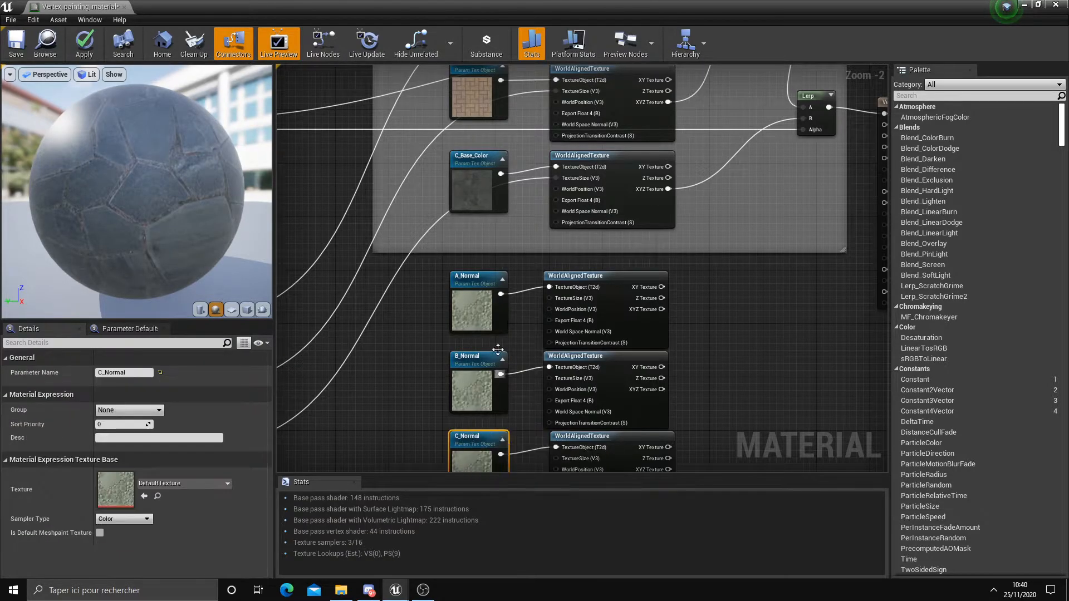
Step: Shrink the material editor window and assign the ukhheflfw_4K_Normal texture from the Stone textures folder to C_Normal
double_click(389, 18)
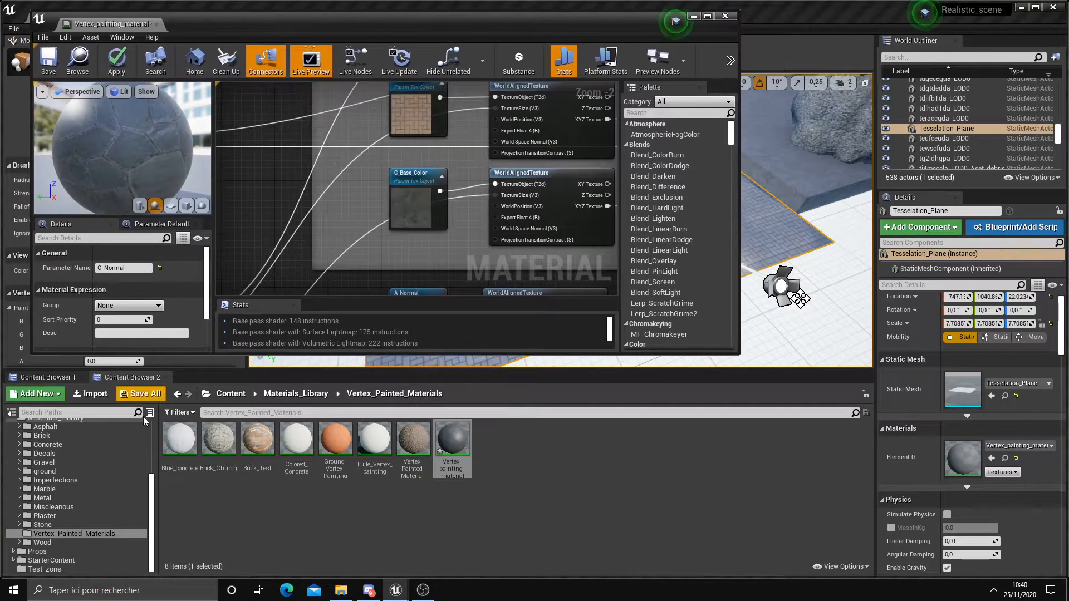
left_click(48, 379)
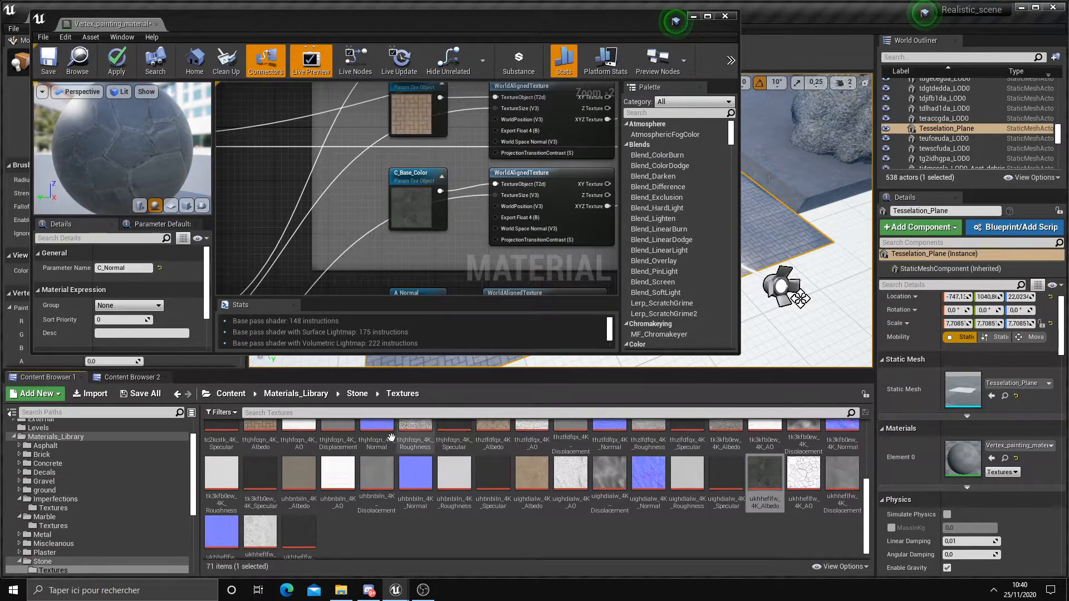
right_click_drag(457, 243, 452, 83)
right_click_drag(466, 217, 464, 161)
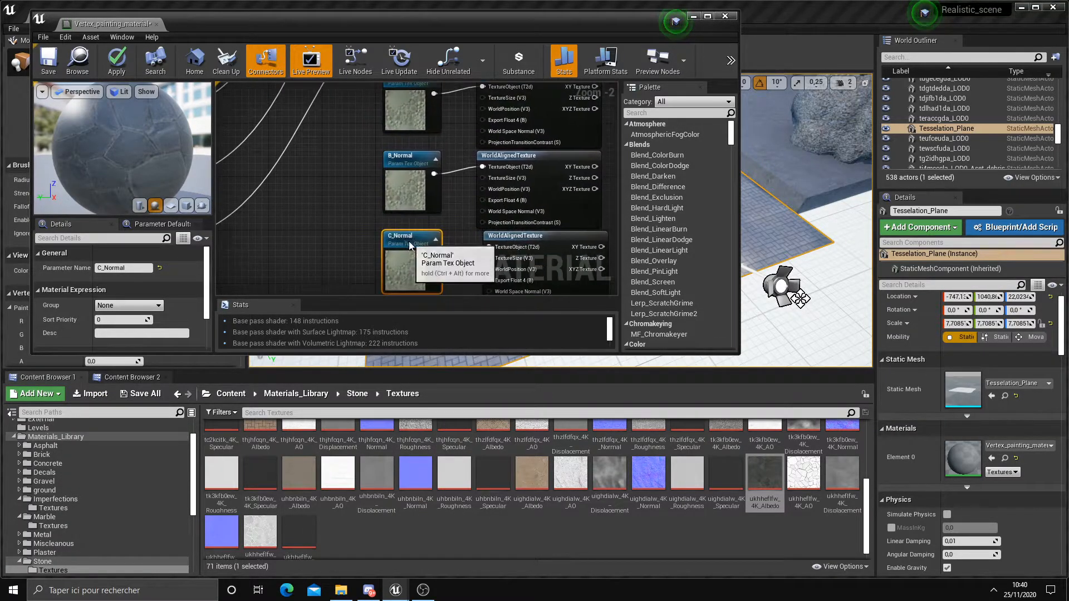
scroll(181, 292, "down", 5)
scroll(649, 485, "down", 1)
left_click_drag(221, 520, 367, 253)
Step: Assign the thjhfcqn_4K_Normal texture from the Stone textures folder to B_Normal
left_click(423, 160)
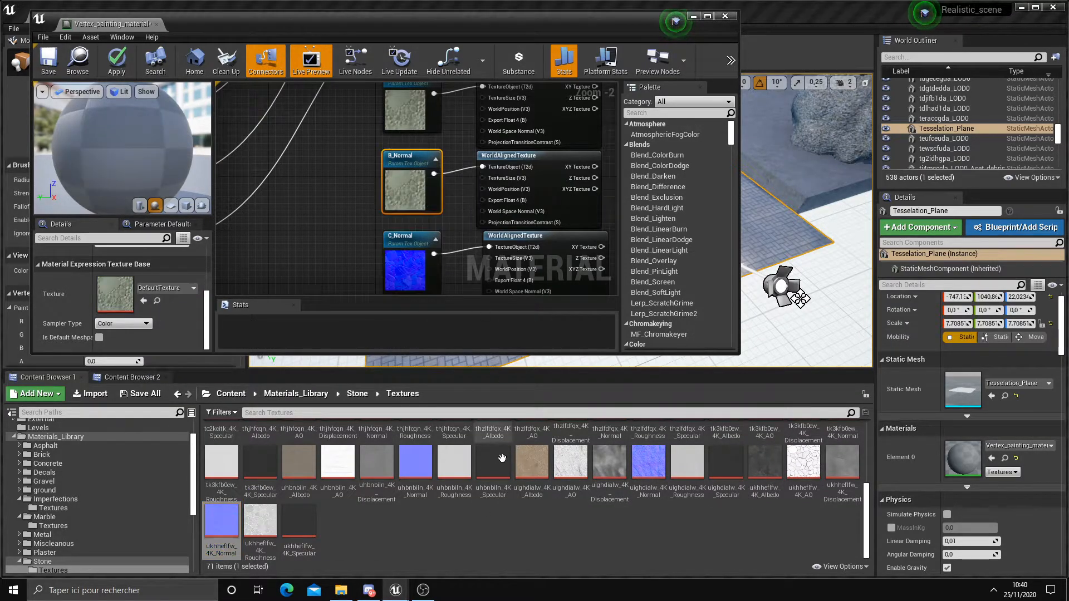
scroll(488, 489, "up", 4)
scroll(443, 472, "up", 2)
right_click_drag(343, 232, 376, 289)
right_click_drag(370, 205, 372, 88)
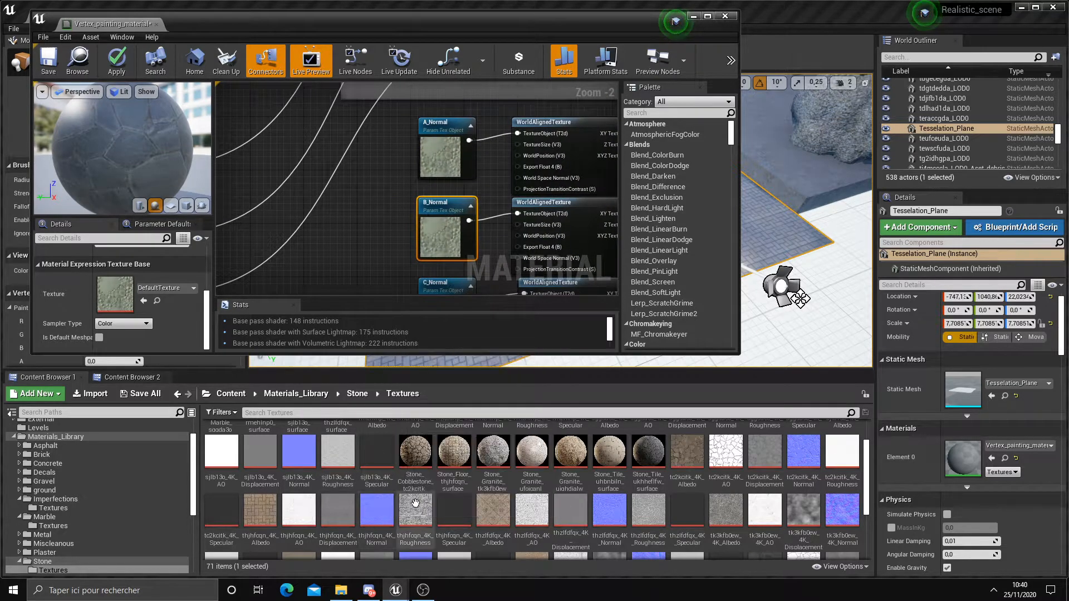
scroll(323, 498, "down", 1)
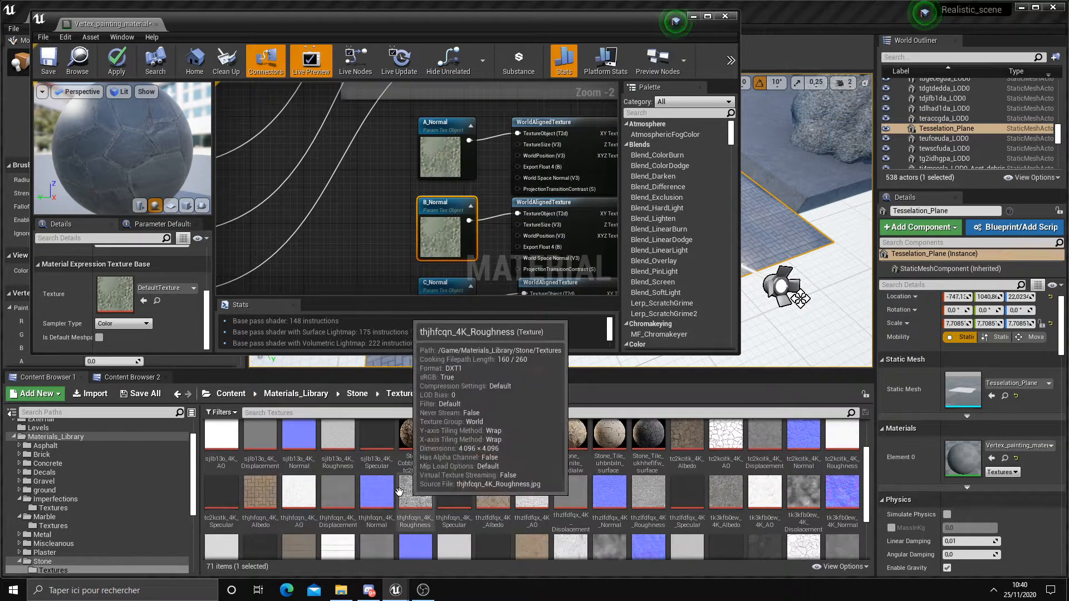
left_click_drag(377, 492, 445, 234)
Step: Assign the tc2kcitk_4K_Normal texture from the Stone textures folder to A_Normal
right_click_drag(341, 192, 350, 256)
left_click(451, 217)
scroll(823, 501, "up", 3)
left_click_drag(823, 501, 451, 217)
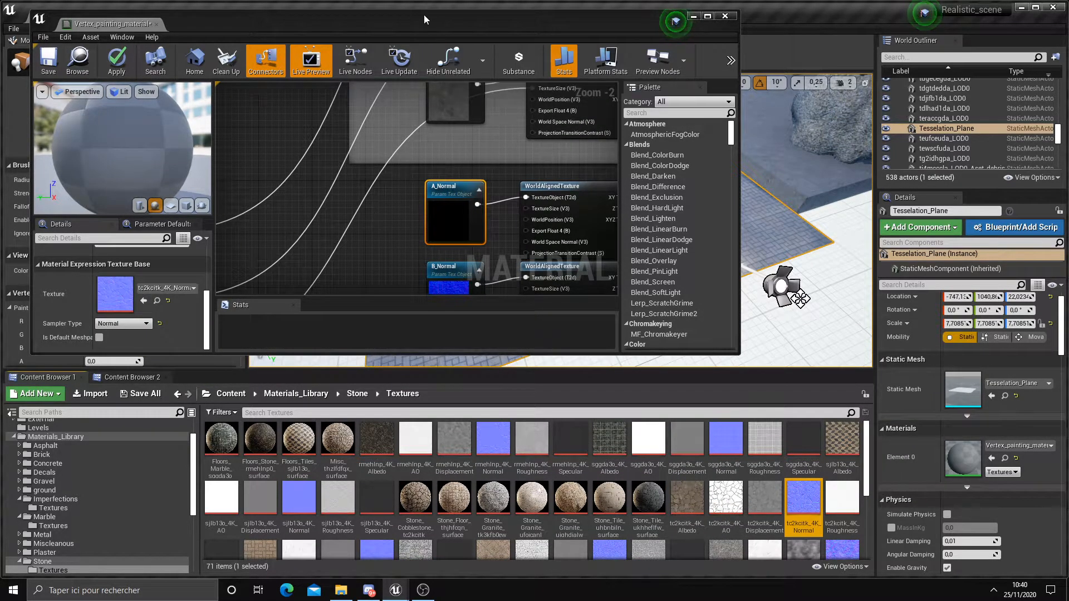
Step: Maximize the material editor and add two Lerp nodes beside the normal map WorldAlignedTexture nodes
left_click_drag(424, 20, 458, 0)
right_click_drag(432, 187, 444, 346)
scroll(445, 348, "down", 2)
scroll(534, 391, "up", 1)
right_click_drag(535, 393, 531, 340)
right_click_drag(702, 339, 628, 371)
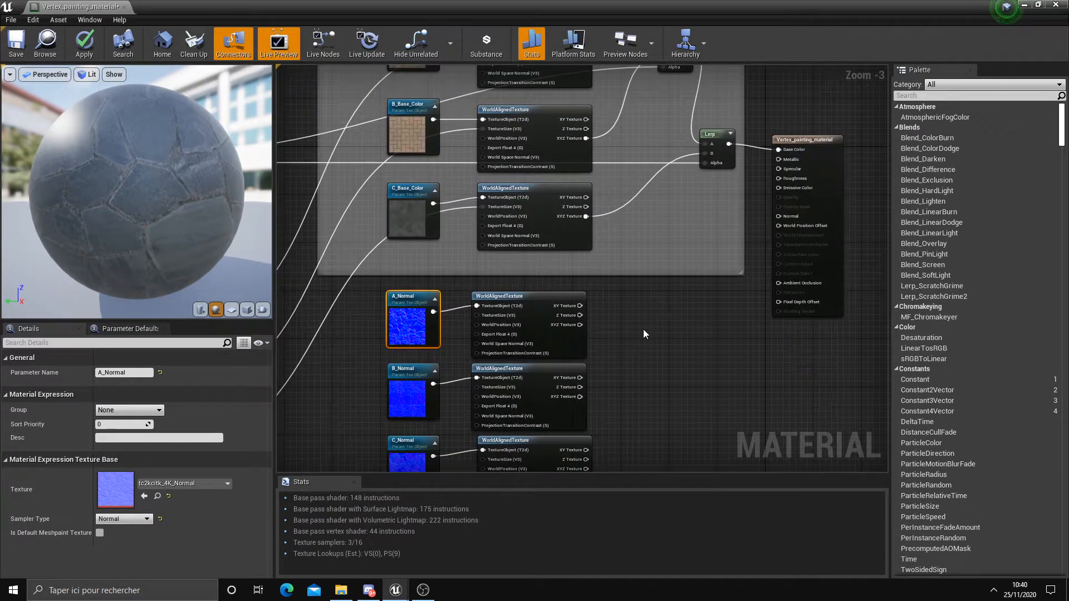
left_click(642, 313)
left_click(702, 408)
Step: Connect the A and B normal XYZ outputs to the first Lerp, and its result plus C's XYZ output to the second Lerp
left_click_drag(579, 325, 644, 324)
right_click_drag(635, 385, 629, 346)
left_click_drag(575, 358, 641, 296)
left_click_drag(581, 430, 708, 394)
left_click_drag(667, 286, 705, 382)
right_click_drag(677, 336, 677, 379)
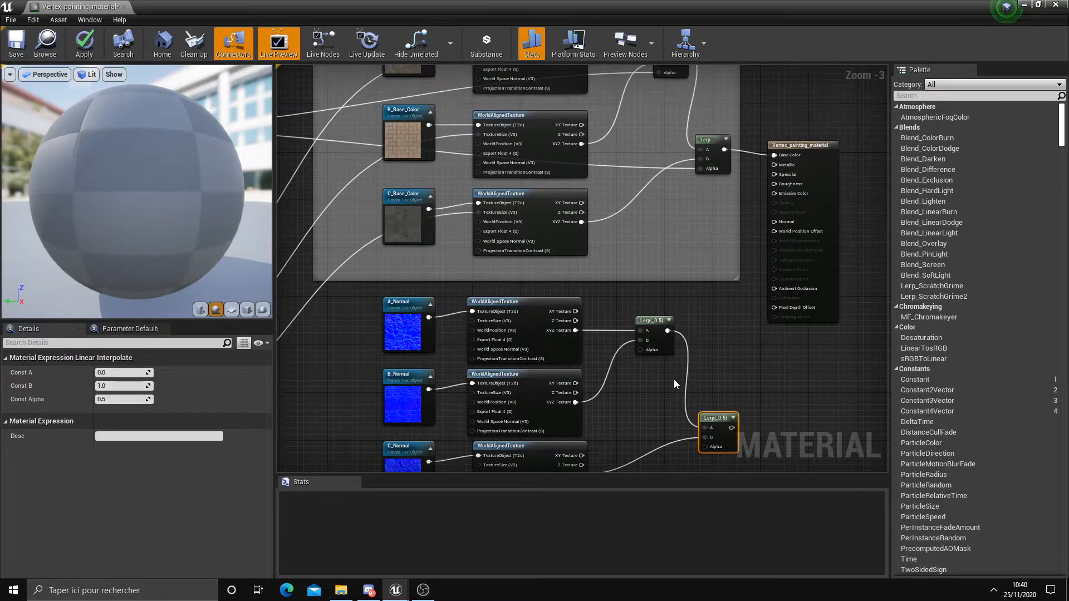
Step: Connect Vertex Color's red output to the first normal Lerp's Alpha and its green output to the second Lerp's Alpha
scroll(677, 379, "down", 1)
right_click_drag(581, 376, 656, 310)
left_click_drag(359, 147, 722, 293)
left_click_drag(430, 397, 770, 365)
scroll(691, 392, "up", 2)
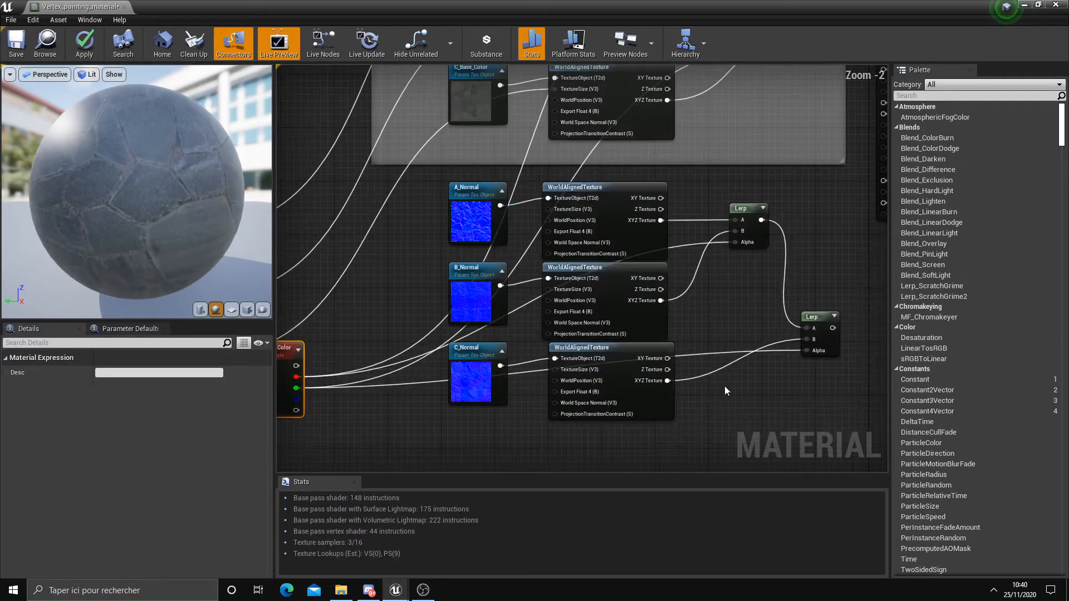
Step: Disconnect the three normal XYZ Texture outputs from the Lerp nodes' A and B inputs
right_click_drag(748, 397, 709, 405)
left_click_drag(388, 448, 693, 443)
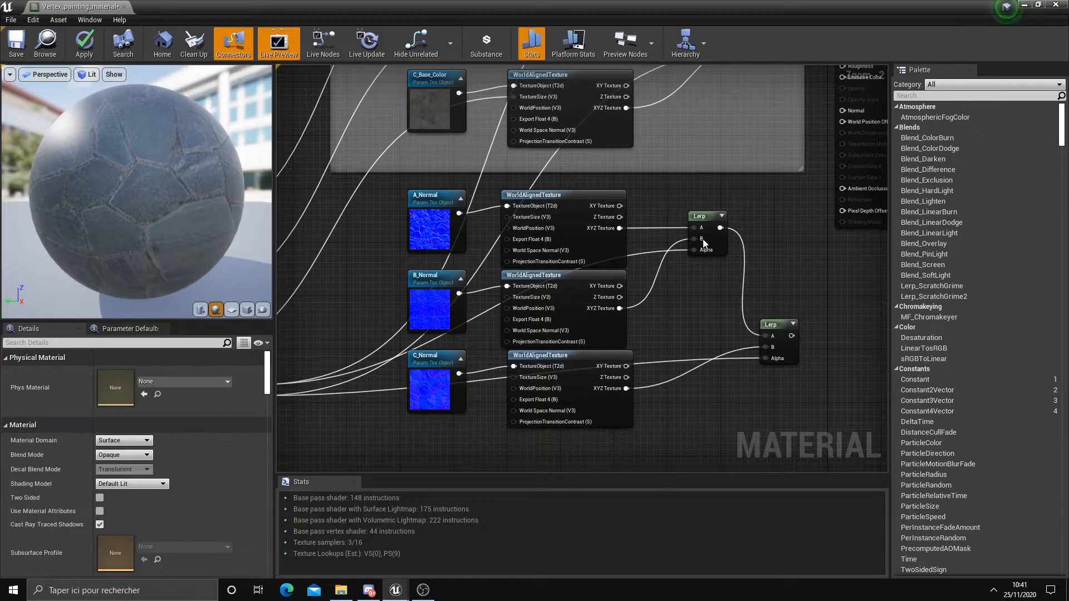
left_click_drag(699, 216, 714, 216)
left_click(673, 226, "alt")
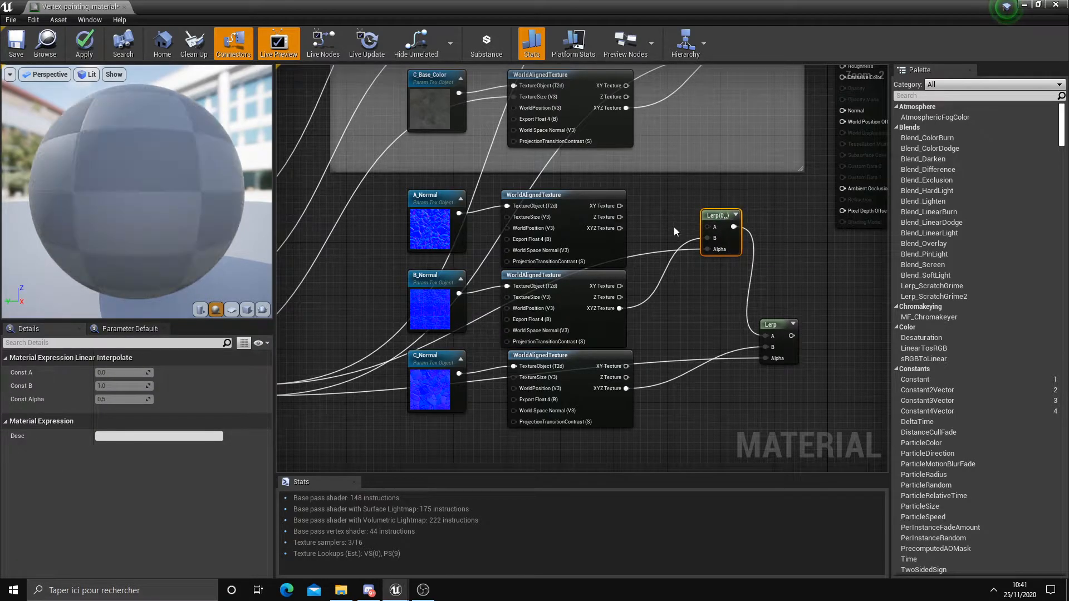
double_click(688, 243)
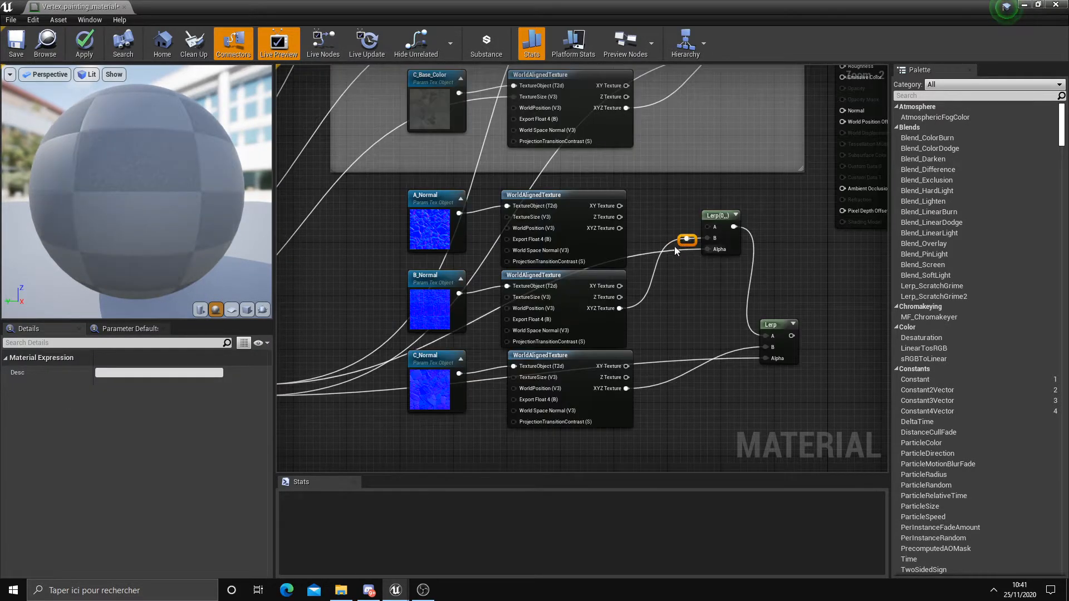
key("Delete")
left_click(730, 350, "alt")
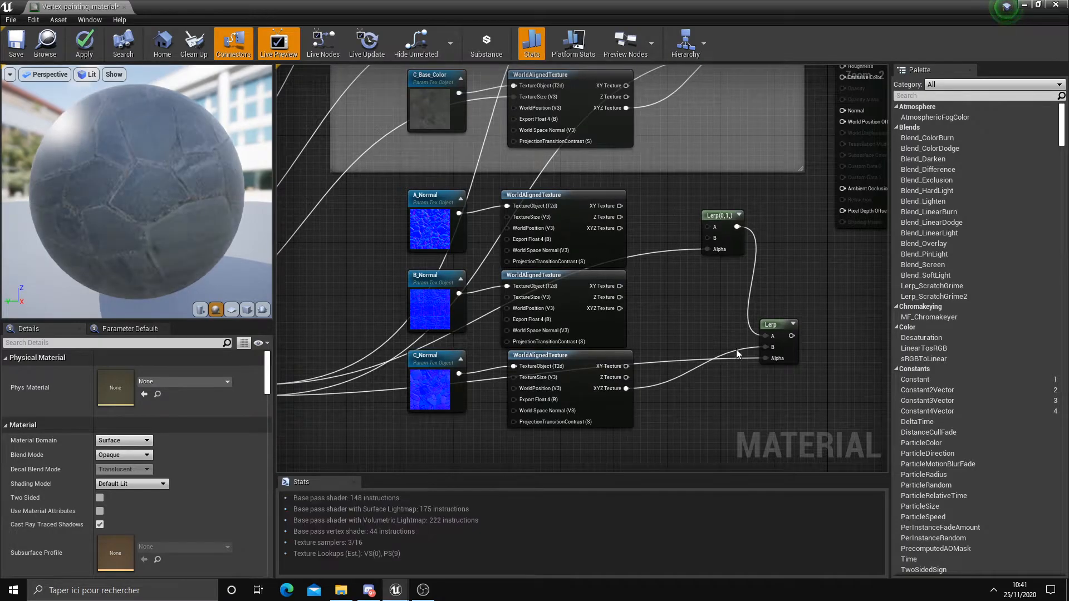
Step: Add a FlattenNormal node beside C_Normal's WorldAlignedTexture and feed its Normal input from the XYZ Texture output
right_click(688, 387)
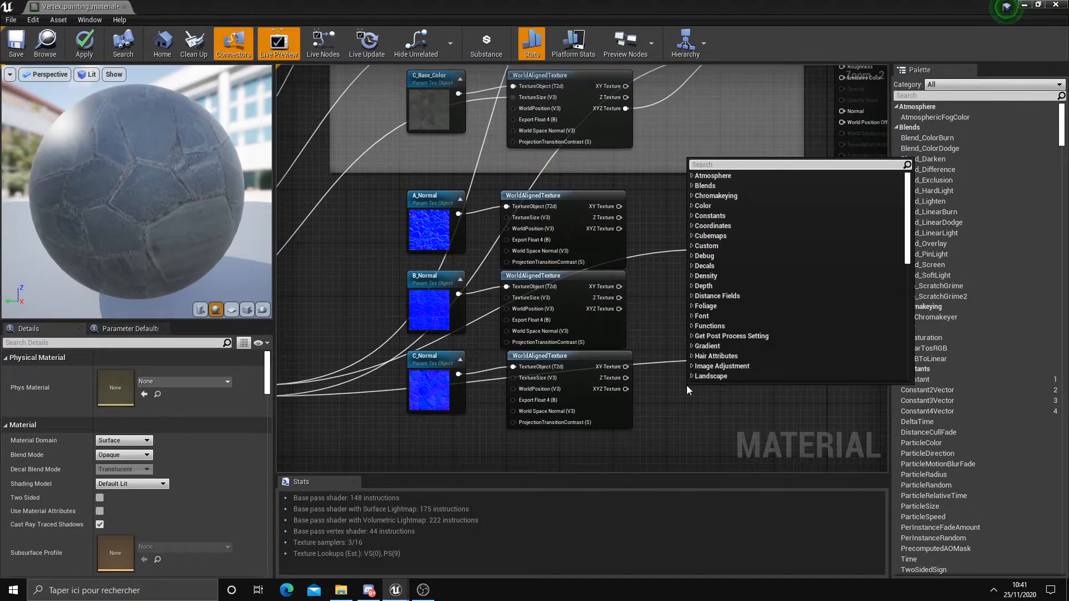
type("flatten")
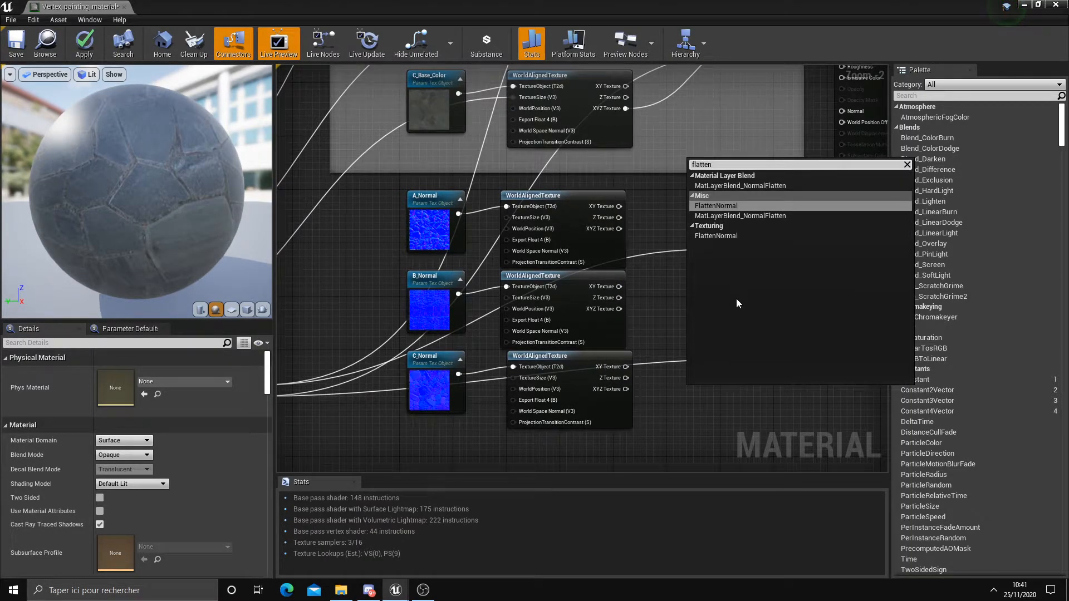
left_click(716, 206)
left_click_drag(736, 404, 722, 381)
left_click_drag(626, 389, 679, 381)
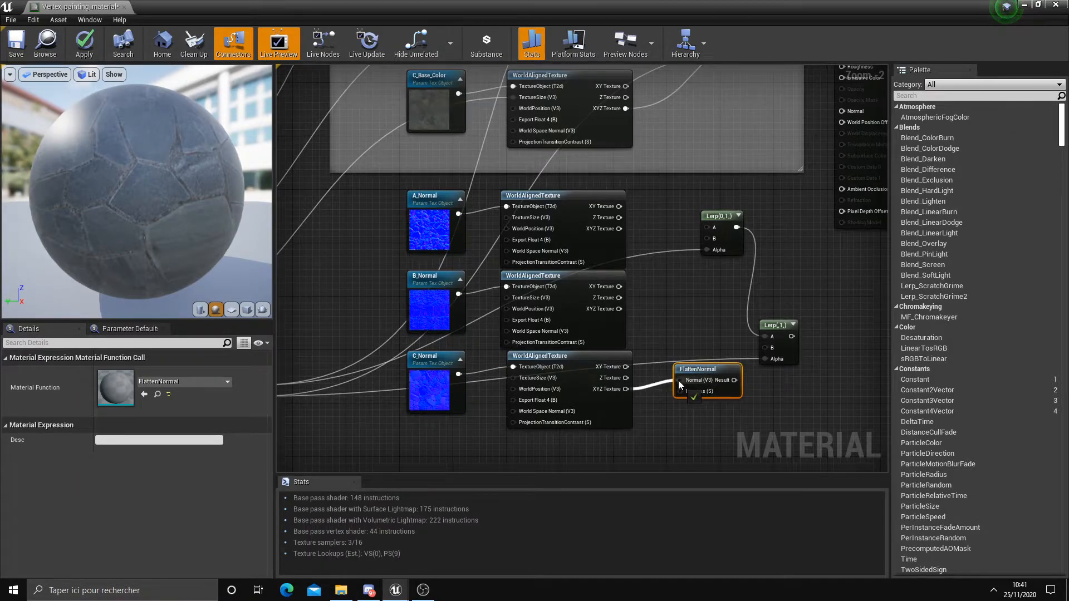
Step: Add a FlattenNormal node for B_Normal and connect B's XYZ Texture output to its Normal input
left_click(660, 293)
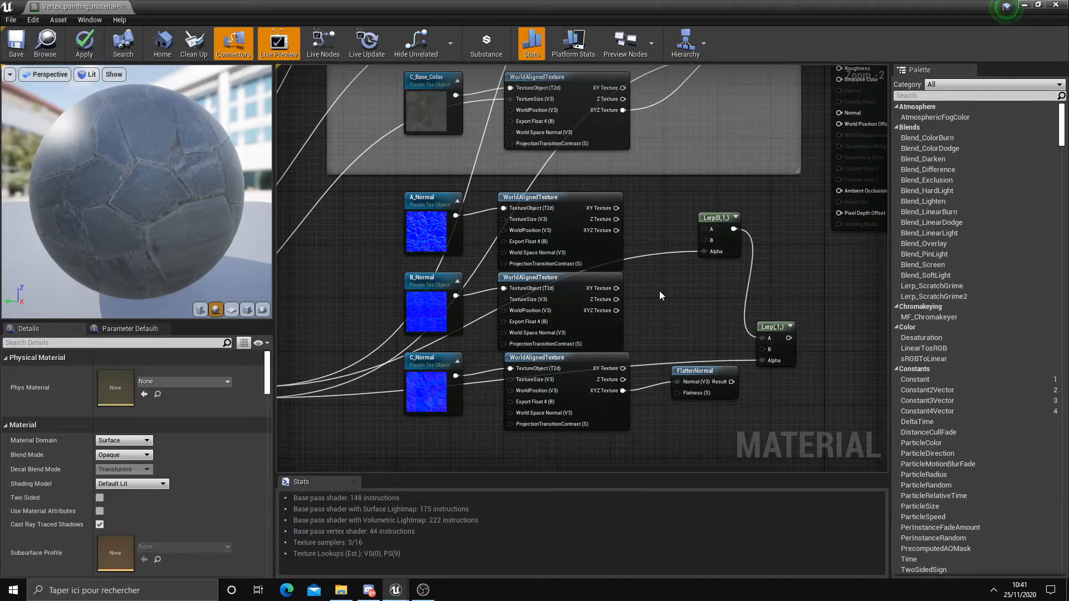
right_click(660, 294)
type("flat")
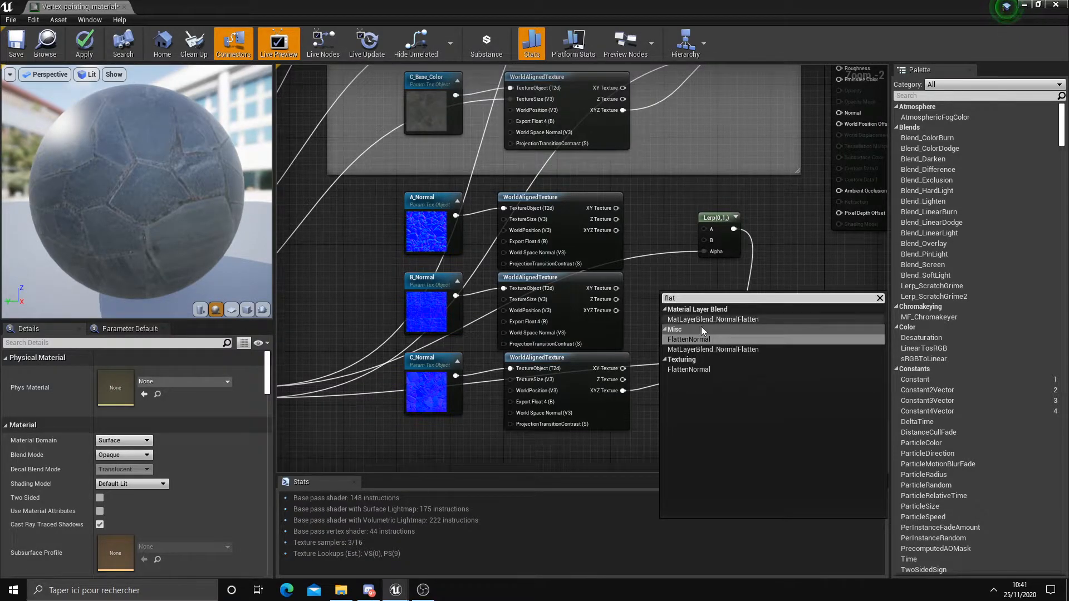
left_click(689, 335)
left_click_drag(616, 310, 666, 307)
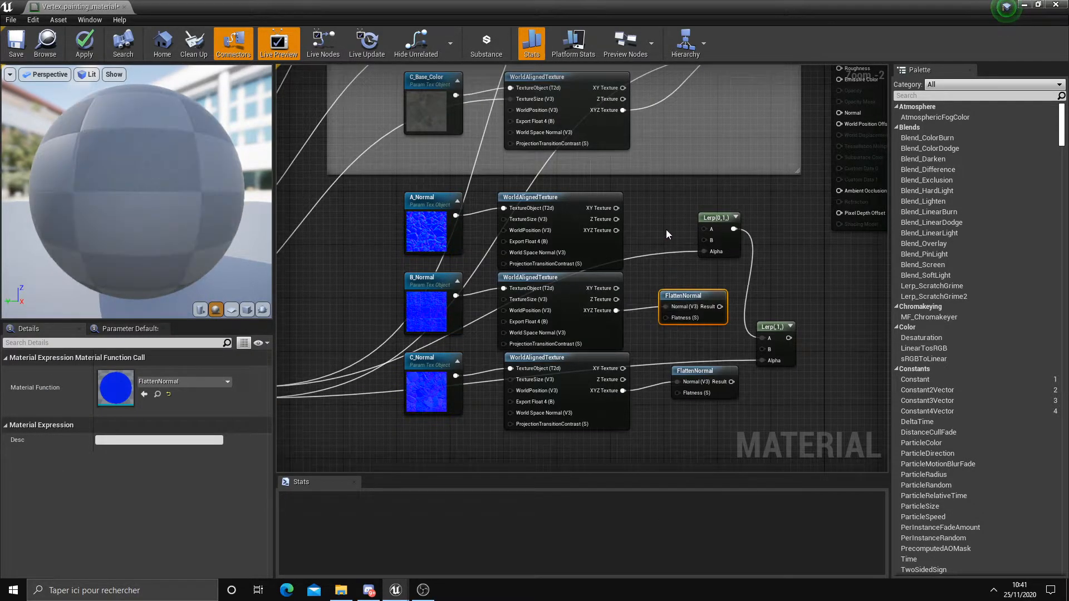
Step: Add a FlattenNormal node for A_Normal, place it beside A's WorldAlignedTexture and connect it to the XYZ Texture output
right_click(666, 229)
type("flatt")
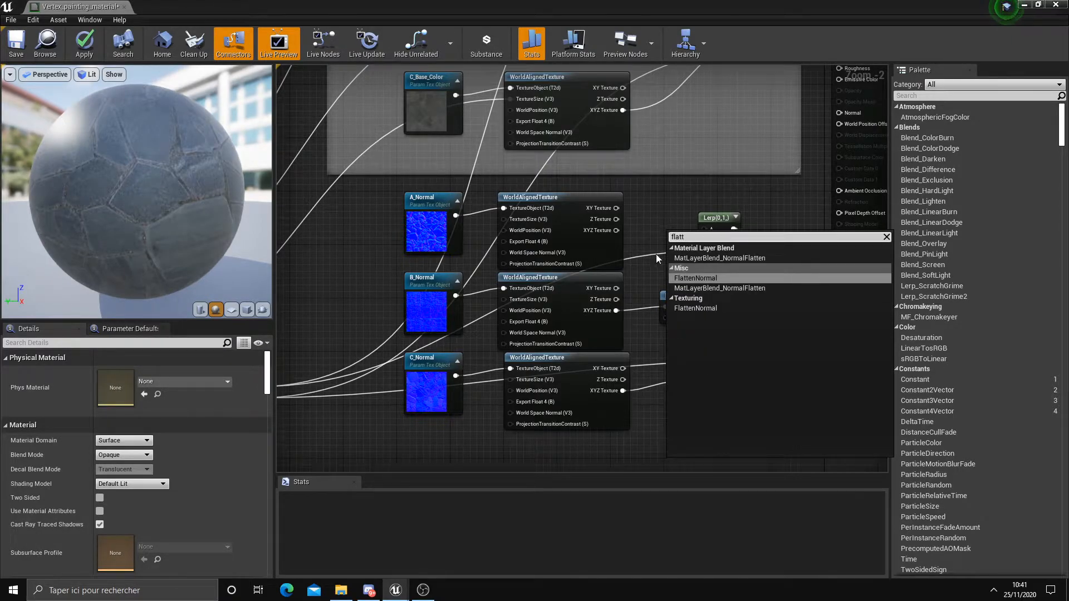
left_click(690, 278)
left_click_drag(685, 237, 649, 205)
Step: Space out the two normal Lerps and connect the A and B FlattenNormal results to the first and C's to the second Lerp's B input
left_click_drag(719, 217, 752, 217)
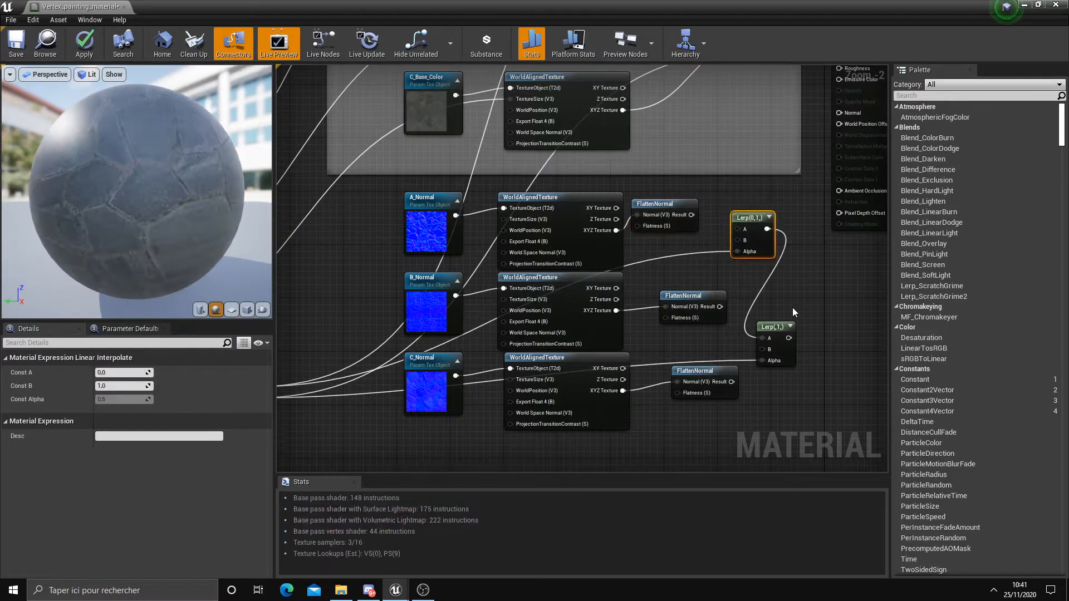
left_click_drag(776, 327, 818, 325)
left_click_drag(691, 216, 739, 229)
left_click_drag(720, 306, 738, 241)
left_click_drag(731, 381, 804, 347)
left_click_drag(711, 375, 717, 375)
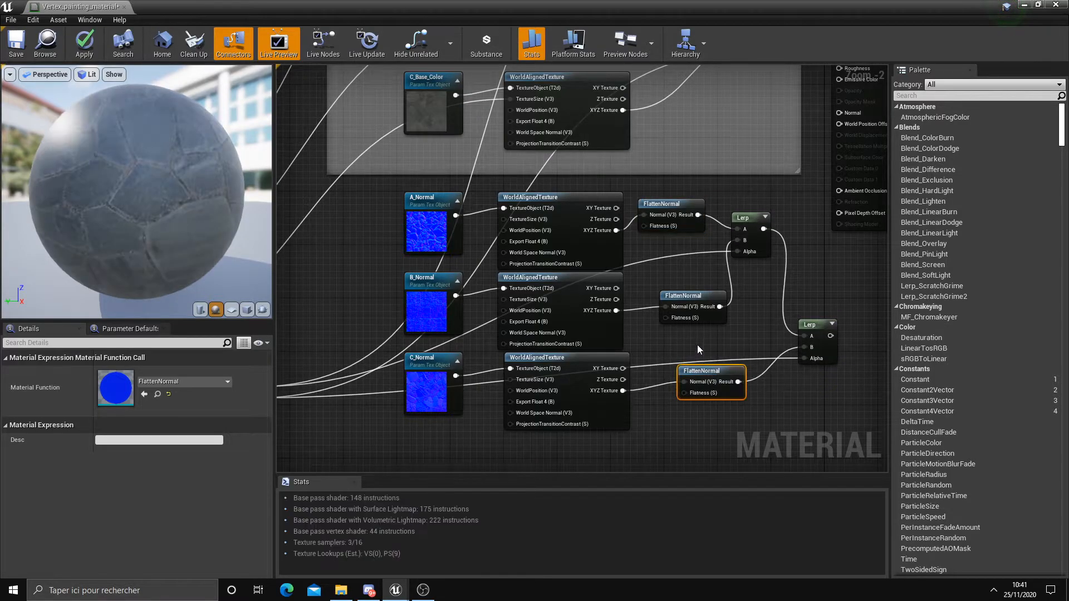
Step: Promote the Flatness input of A's FlattenNormal to a parameter named A_Flatness
right_click(644, 226)
left_click(659, 239)
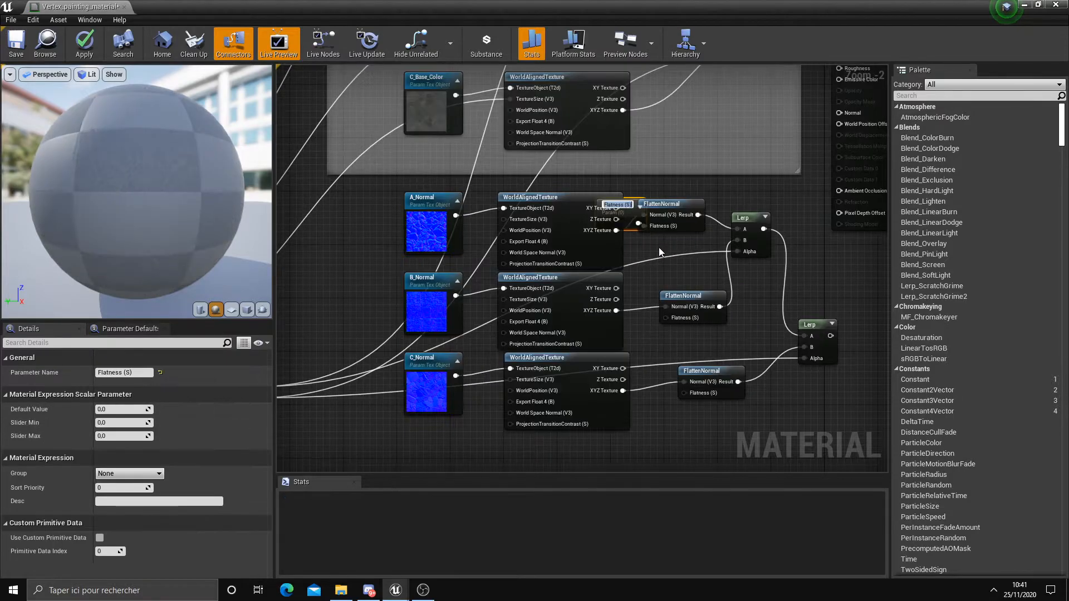
type("A8")
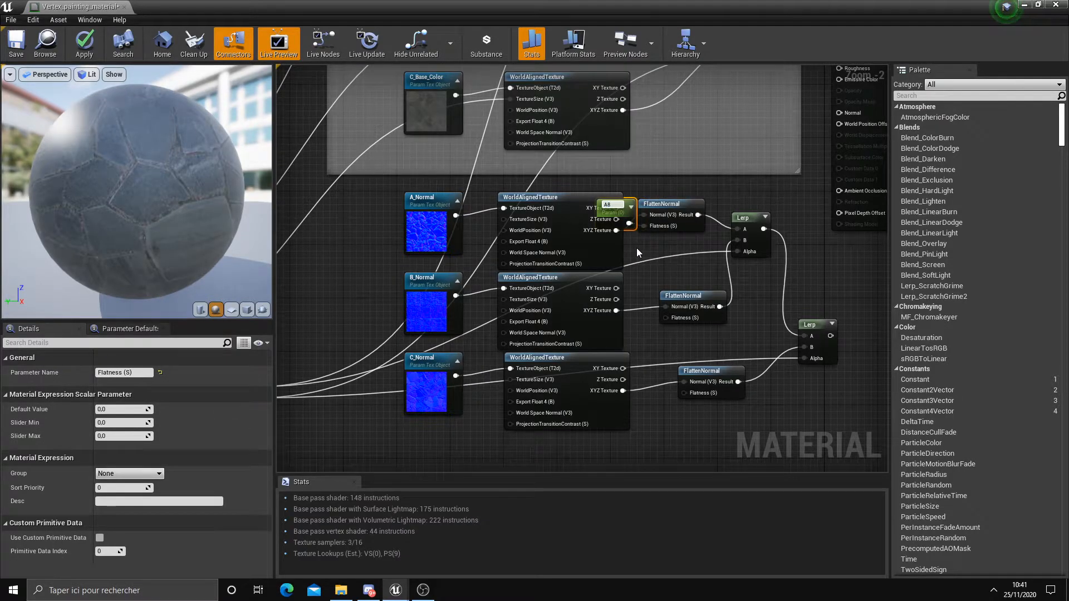
type("Flatness")
key("Return")
Step: Promote the Flatness input of B's FlattenNormal to a parameter named B_FLATNESS
right_click(666, 317)
left_click(685, 336)
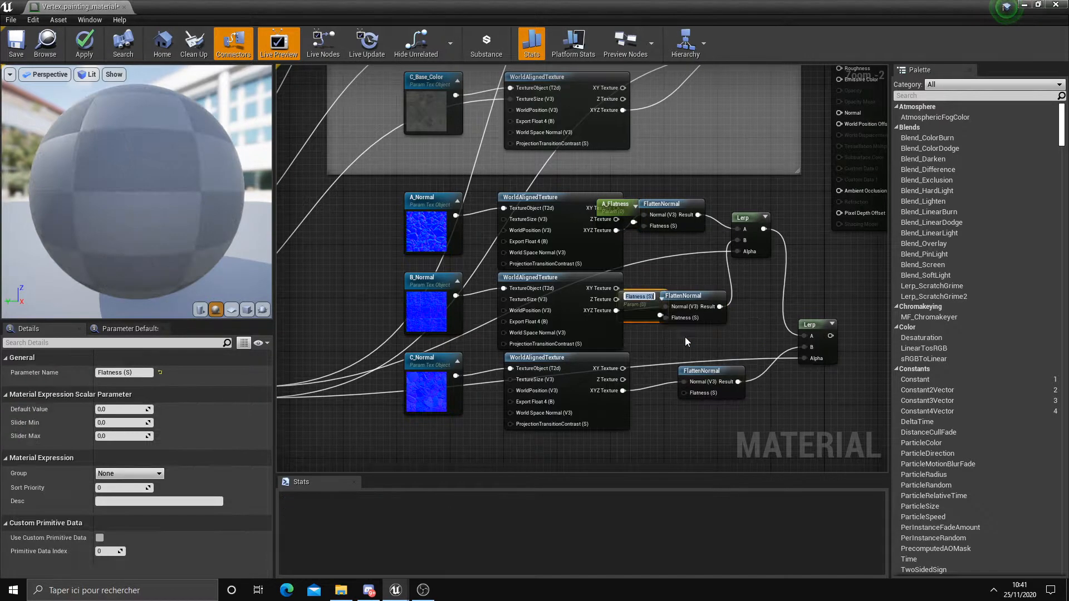
type("B_FLATNESS")
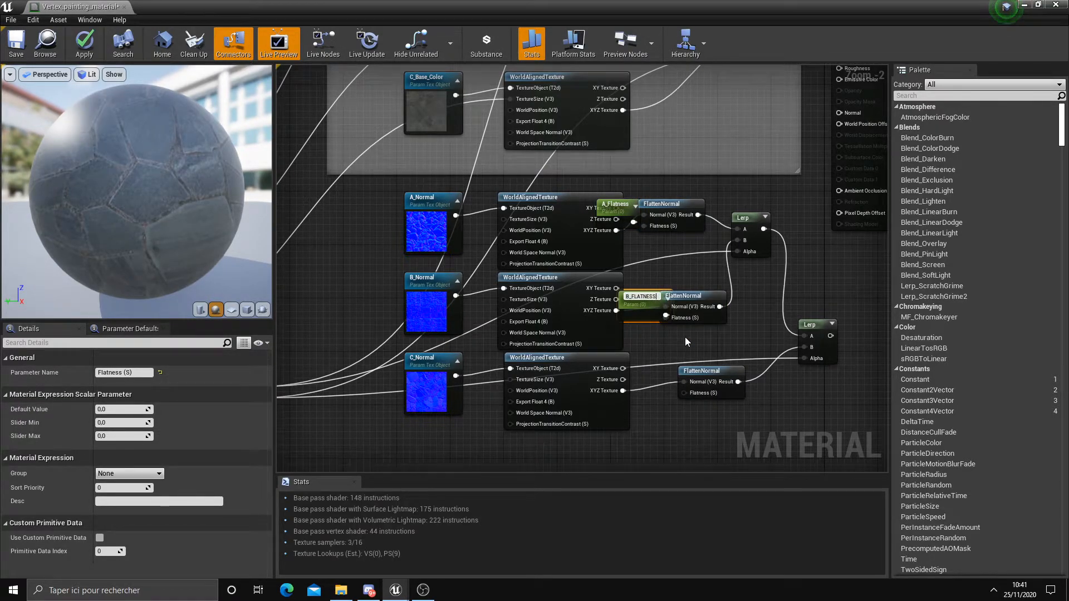
Step: Promote the Flatness input of C's FlattenNormal to a parameter named C_FLATNESS
right_click(685, 393)
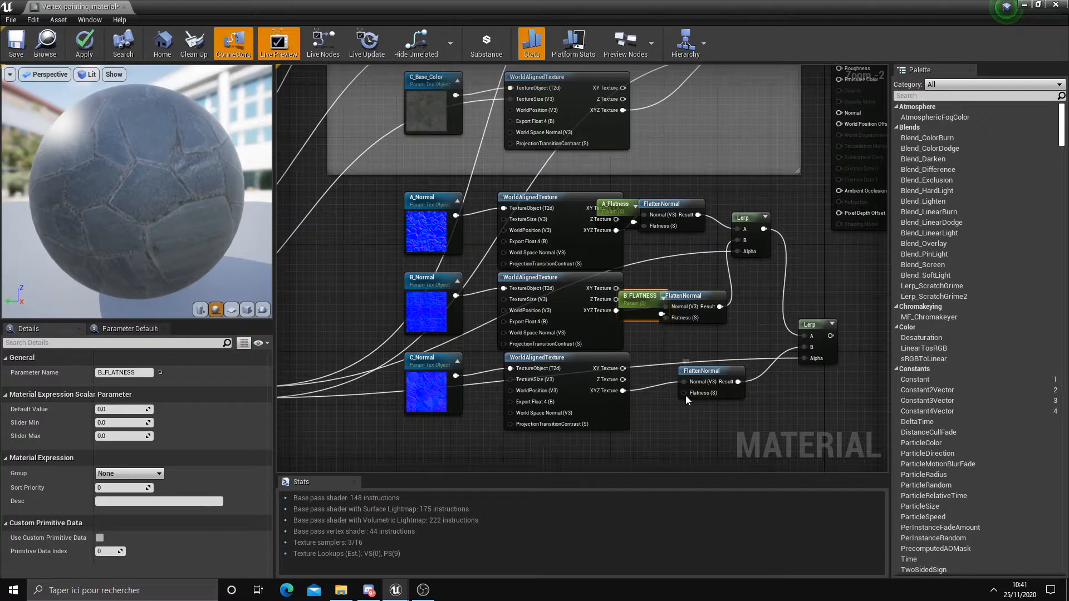
left_click(712, 203)
type("C_FLATNESS")
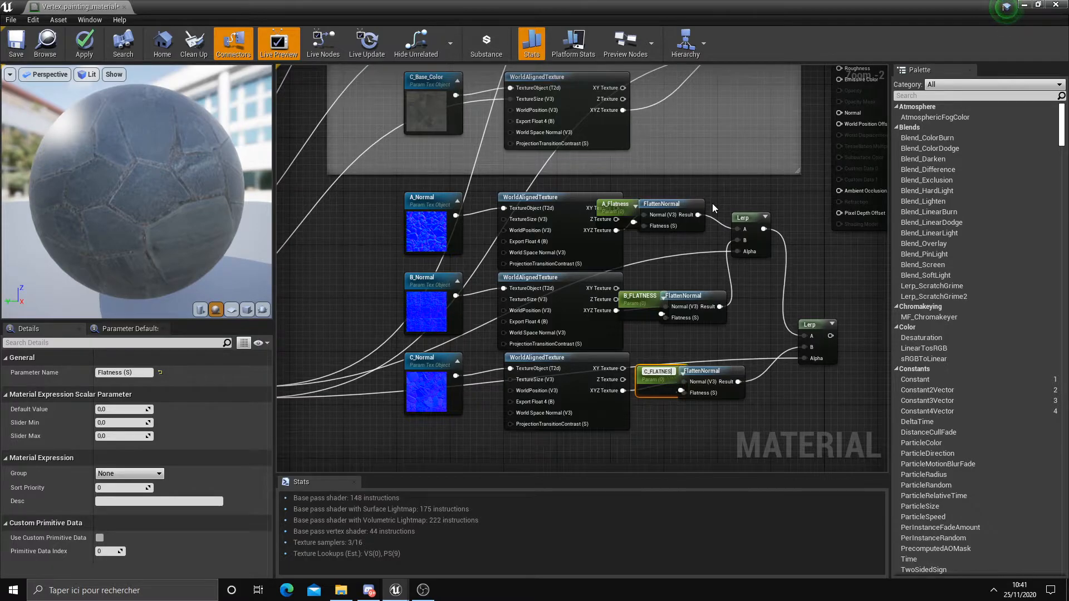
left_click(681, 359)
Step: Move the three flatness parameters below their FlattenNormal nodes
left_click_drag(655, 366, 648, 426)
left_click_drag(632, 304, 636, 352)
left_click_drag(615, 204, 618, 251)
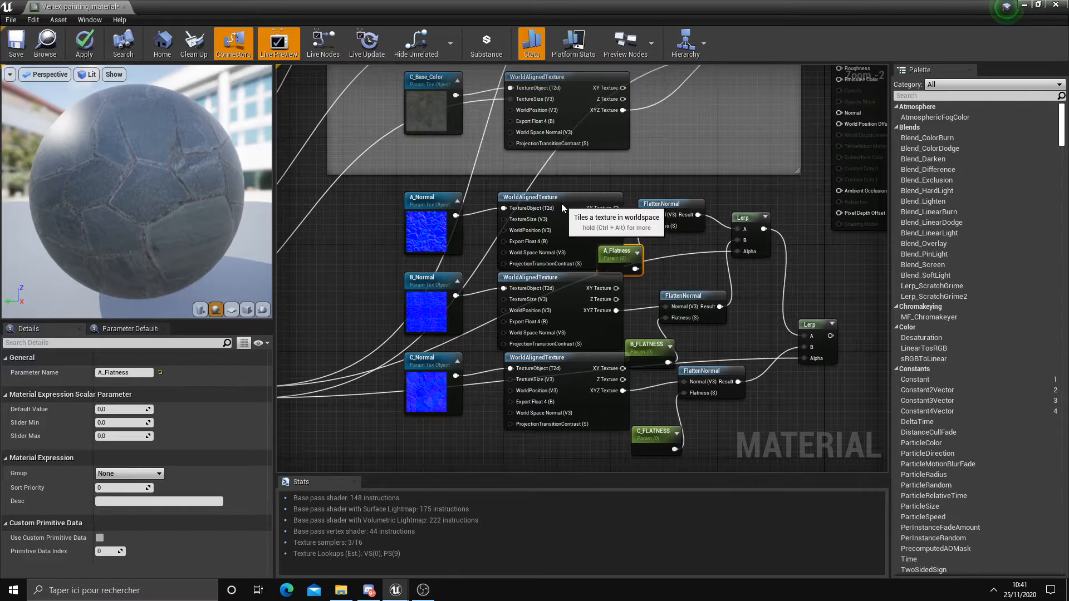
Step: Shift the A, B and C normal textures and their WorldAlignedTexture nodes away from the flatness parameters to clear the overlap
left_click_drag(557, 198, 544, 198)
left_click_drag(424, 208, 398, 208)
left_click_drag(426, 281, 405, 281)
left_click_drag(535, 277, 514, 283)
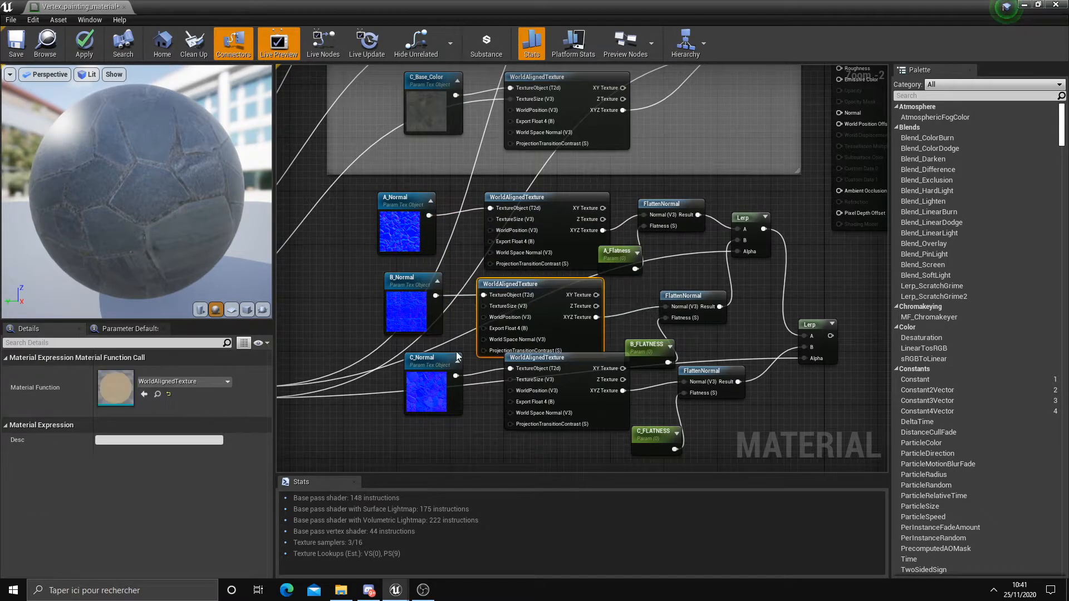
left_click_drag(428, 361, 415, 361)
left_click_drag(530, 369, 504, 378)
Step: Add a comment titled Normal, place its corner at A_Normal, and return C's WorldAlignedTexture node to its place beside C_Normal
scroll(423, 301, "down", 5)
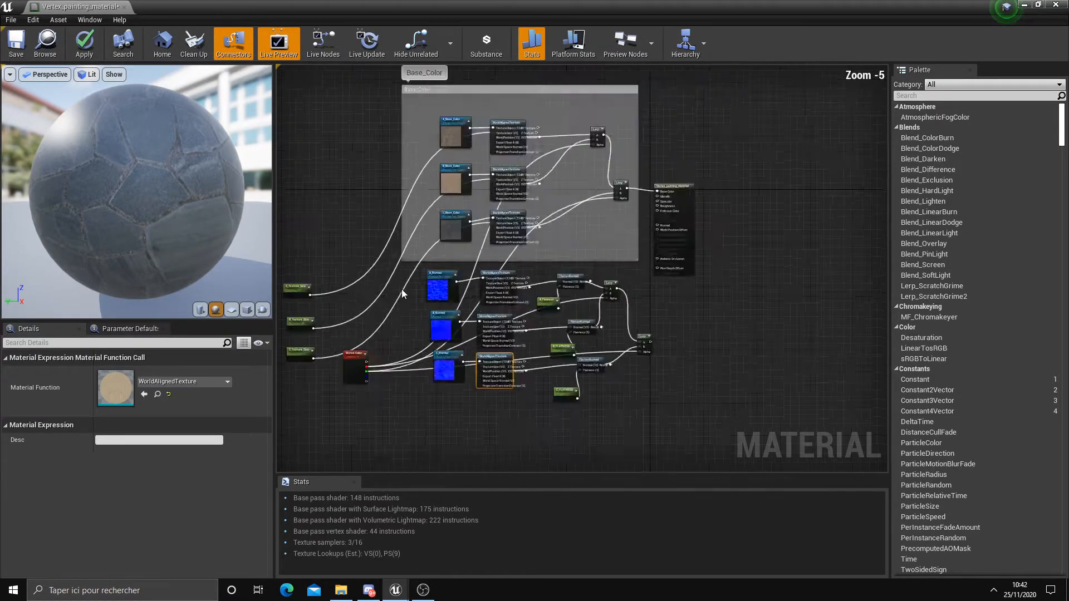
scroll(400, 288, "up", 4)
type("c")
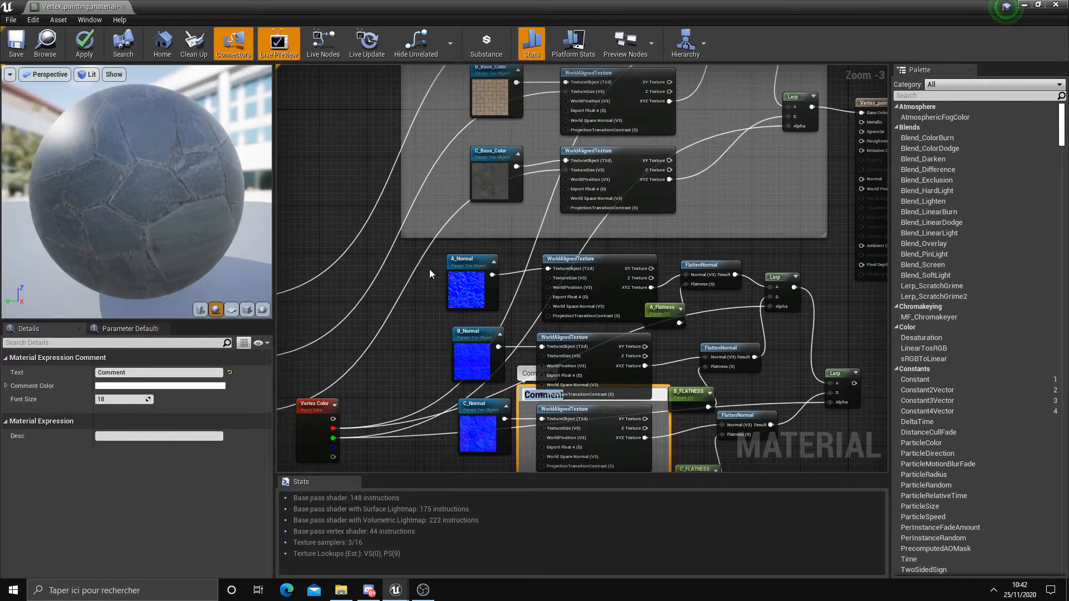
type("Normal")
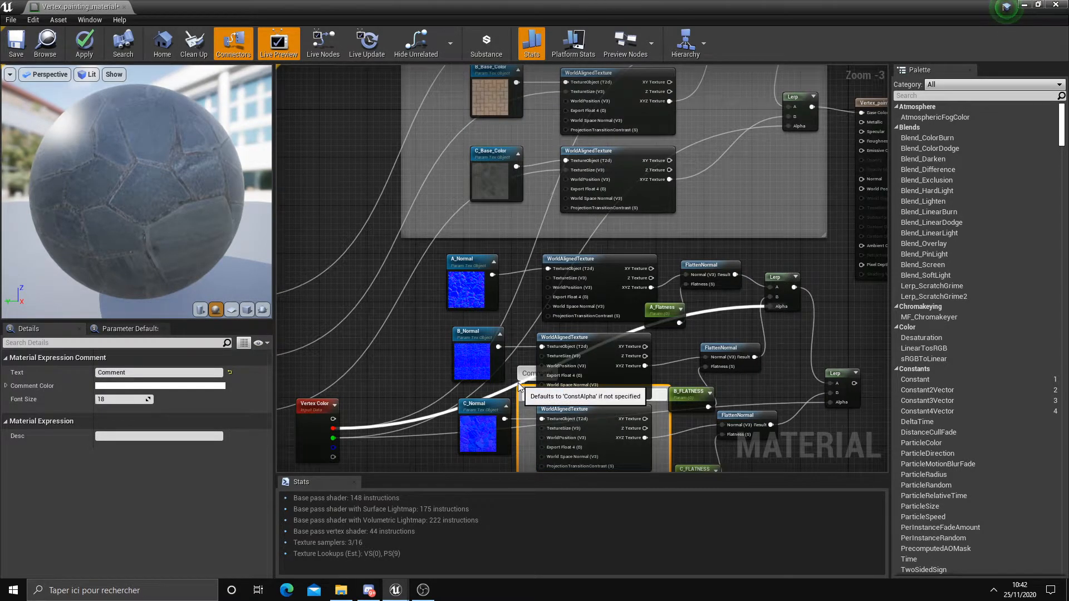
left_click(430, 379)
left_click_drag(524, 392, 401, 252)
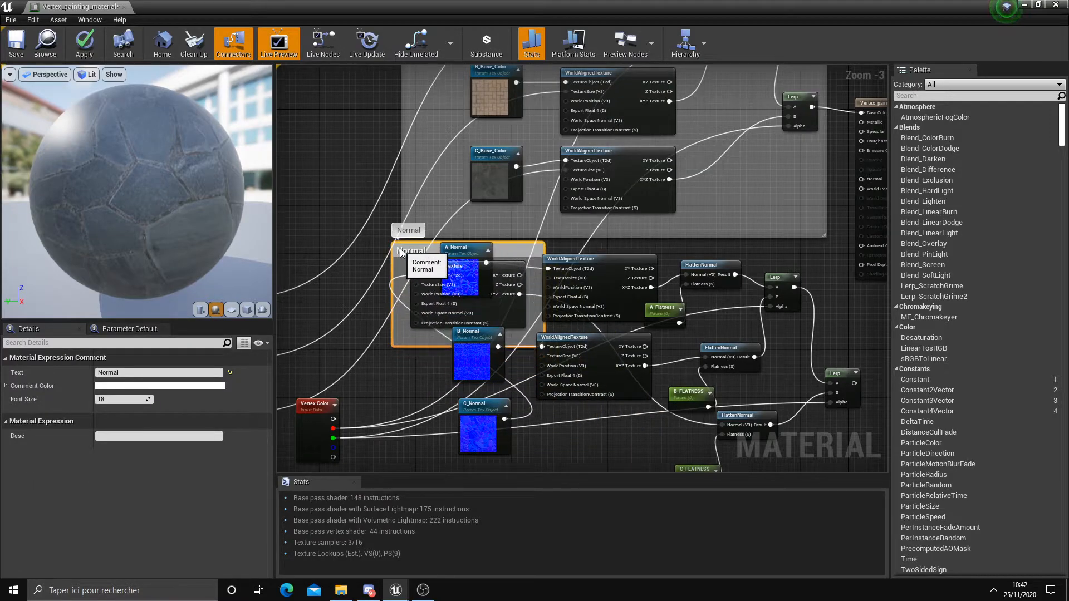
left_click(524, 343)
left_click_drag(421, 283, 556, 444)
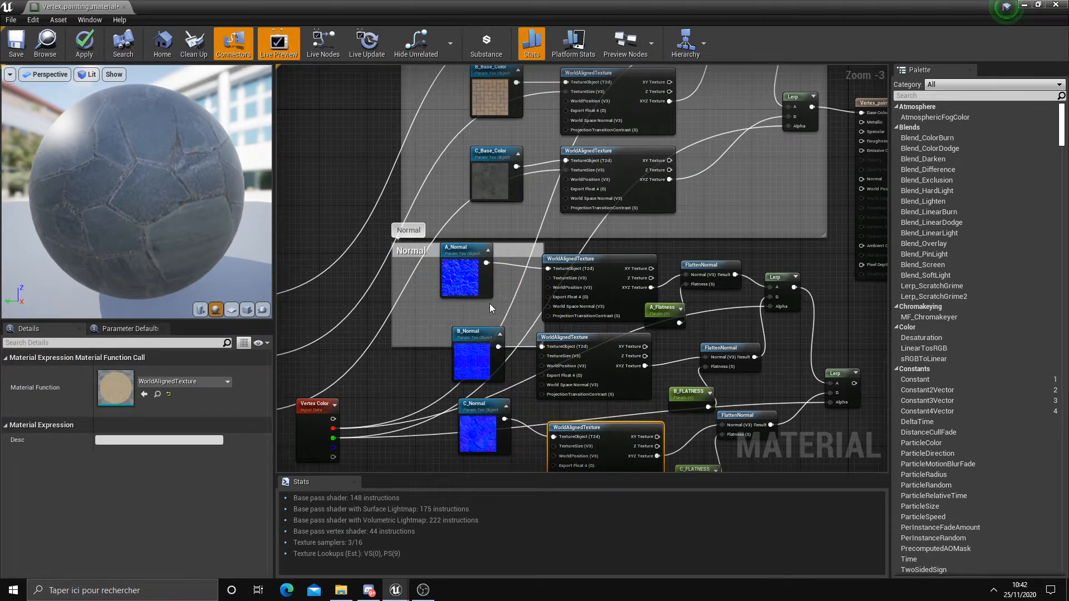
Step: Enlarge the Normal comment to enclose all normal map nodes and move the material output node farther from the graph
left_click(549, 330)
scroll(847, 359, "down", 2)
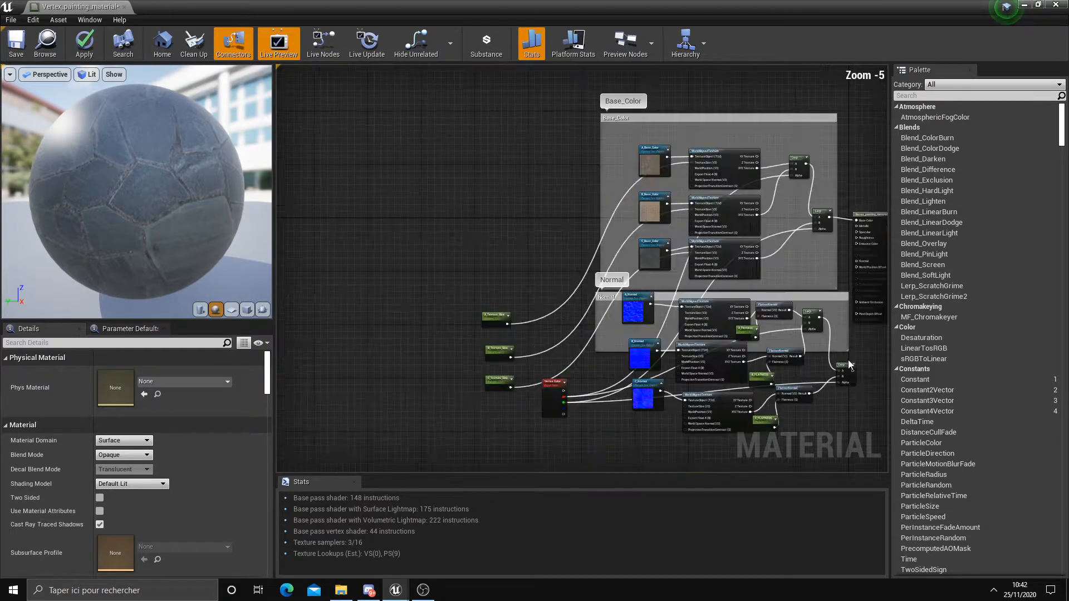
right_click_drag(858, 217, 750, 218)
left_click_drag(751, 218, 802, 217)
left_click_drag(743, 350, 780, 439)
Step: Connect A_Texture_Size, B_Texture_Size and C_Texture_Size to the TextureSize inputs of the matching normal WorldAlignedTexture nodes and apply the material
scroll(603, 257, "up", 2)
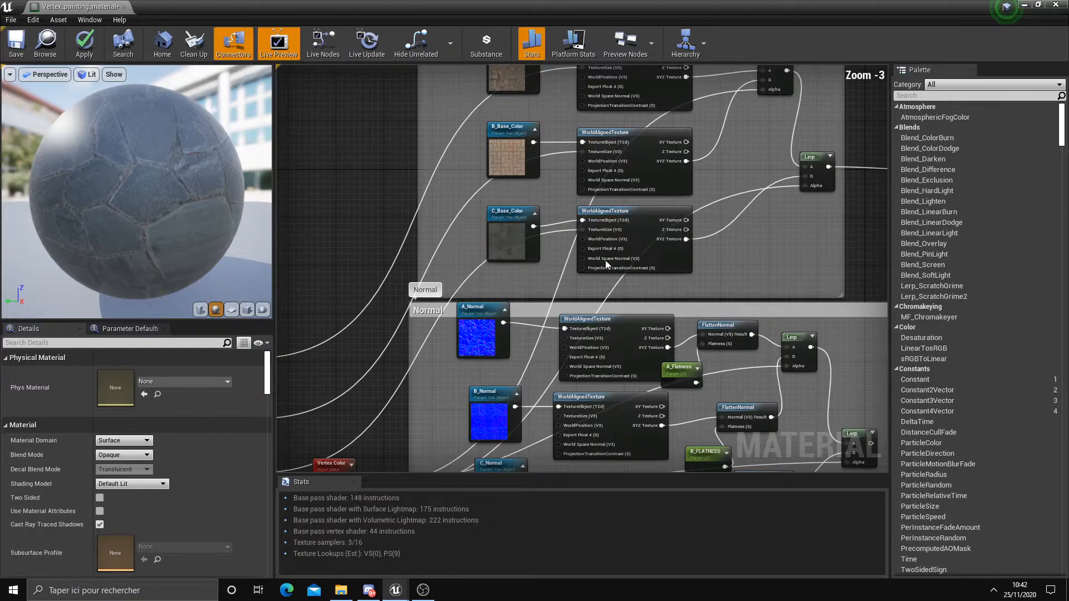
scroll(603, 256, "down", 1)
scroll(453, 199, "up", 2)
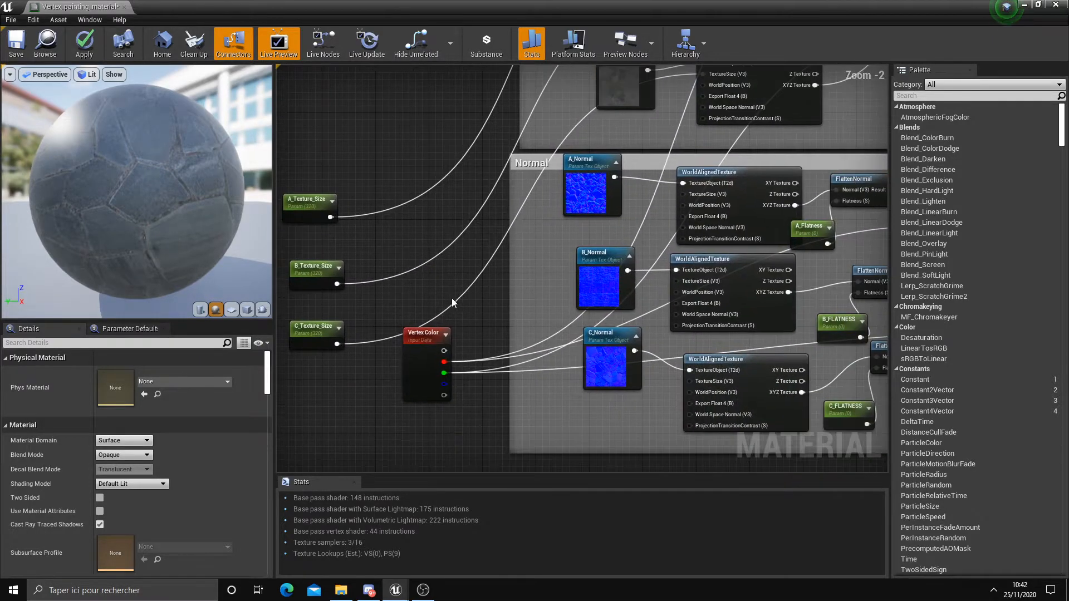
right_click_drag(438, 282, 434, 325)
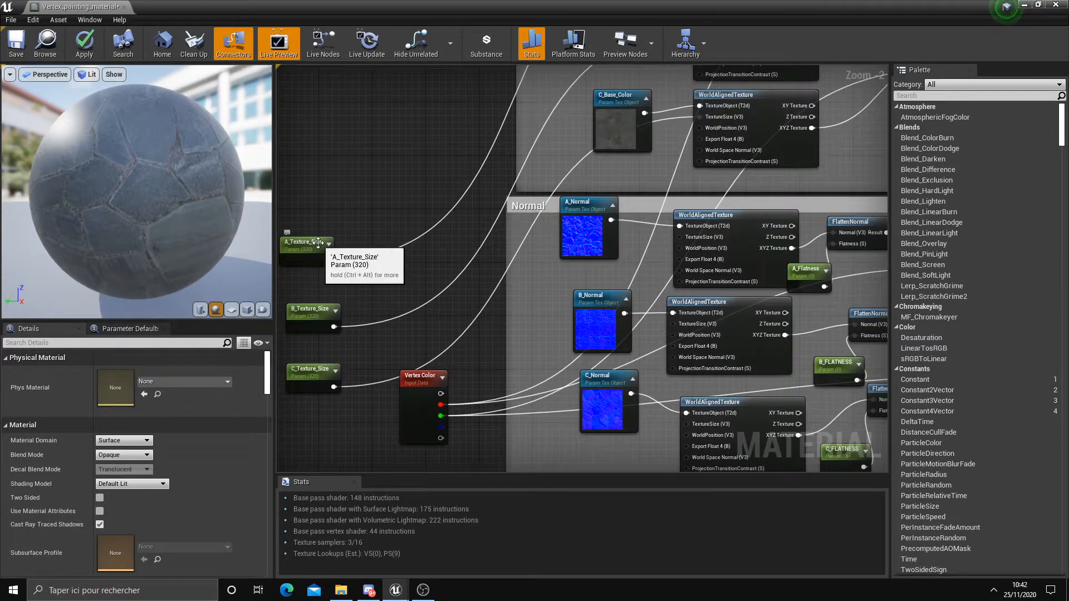
left_click_drag(326, 259, 679, 237)
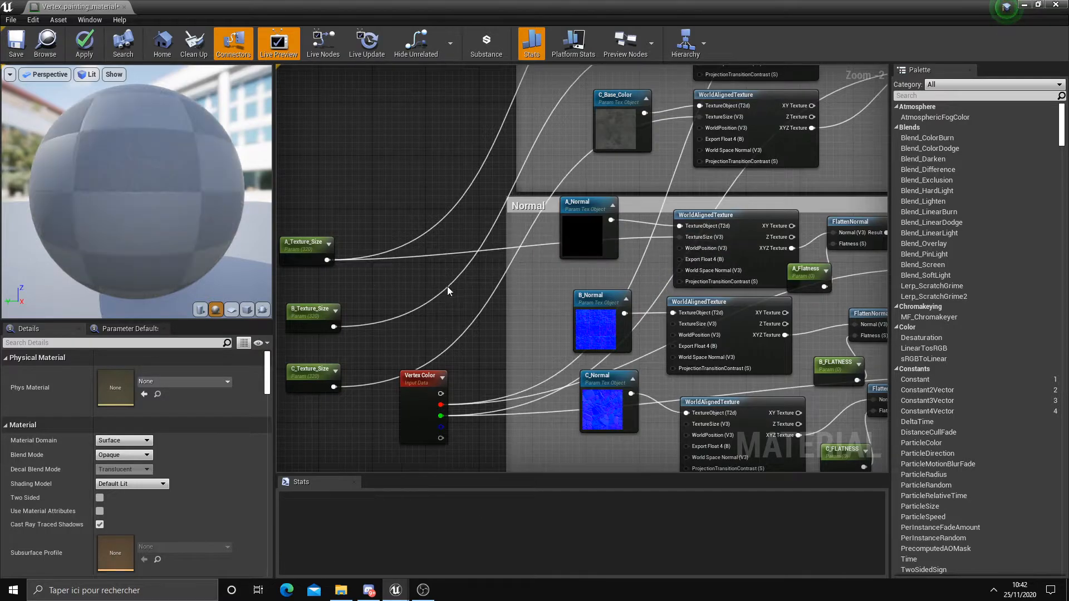
left_click_drag(328, 308, 669, 302)
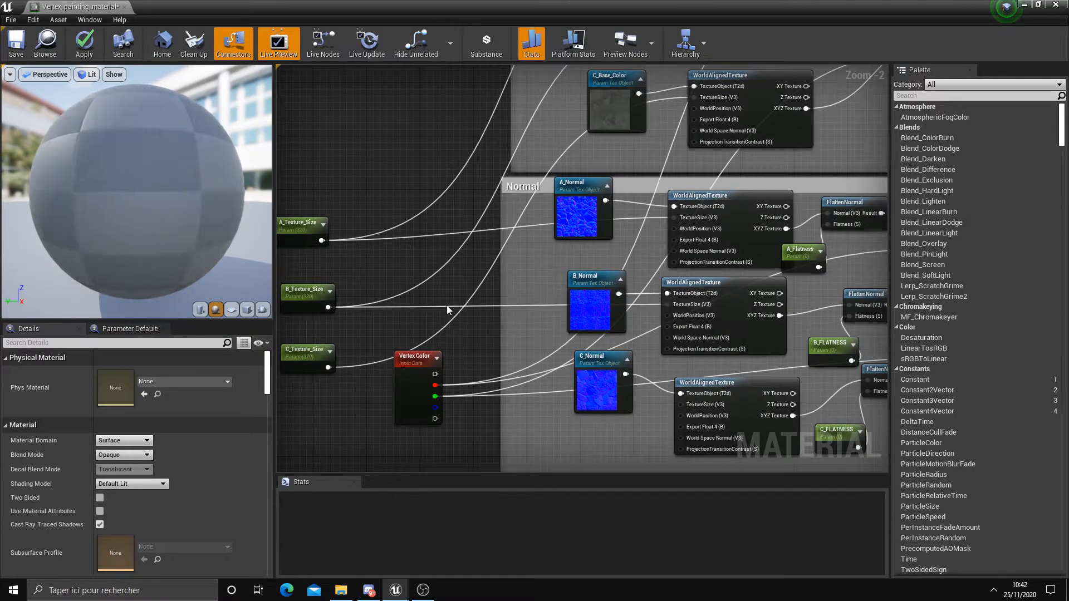
right_click_drag(444, 310, 477, 241)
left_click_drag(366, 299, 410, 317)
left_click_drag(710, 337, 710, 336)
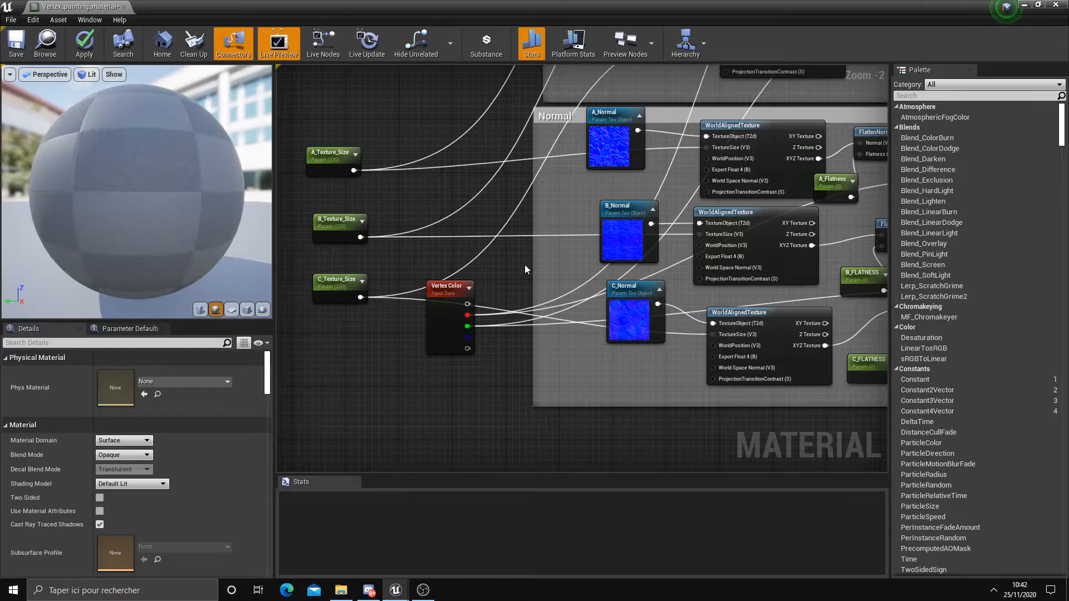
scroll(409, 310, "down", 2)
right_click_drag(409, 309, 392, 360)
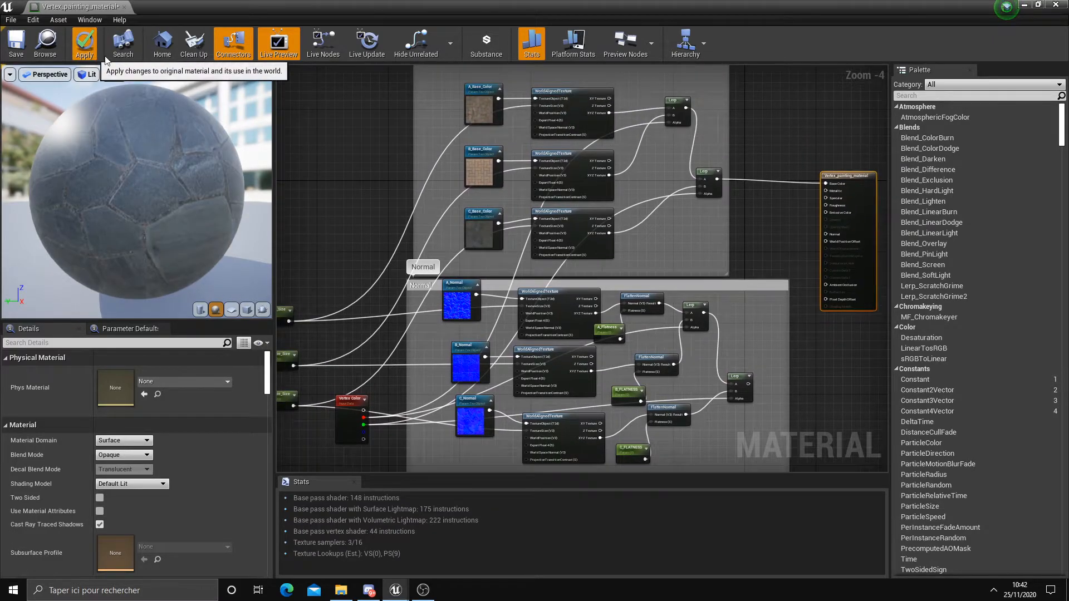
left_click(95, 49)
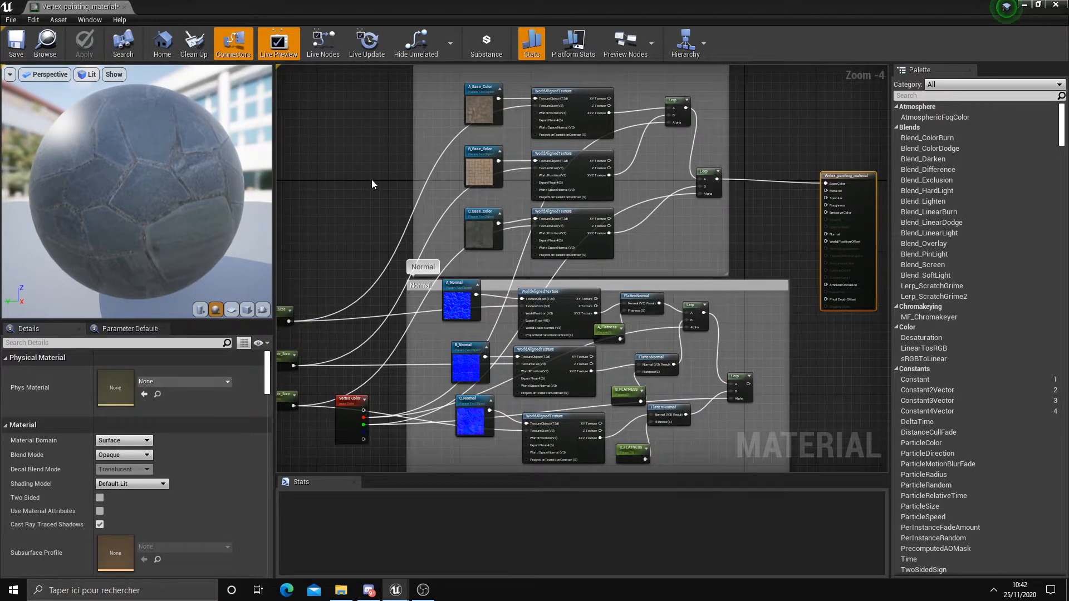
Step: Connect the final Lerp of the Normal group to the material's Normal input and apply the change
scroll(780, 313, "up", 1)
right_click_drag(773, 320, 675, 344)
left_click_drag(635, 438, 740, 234)
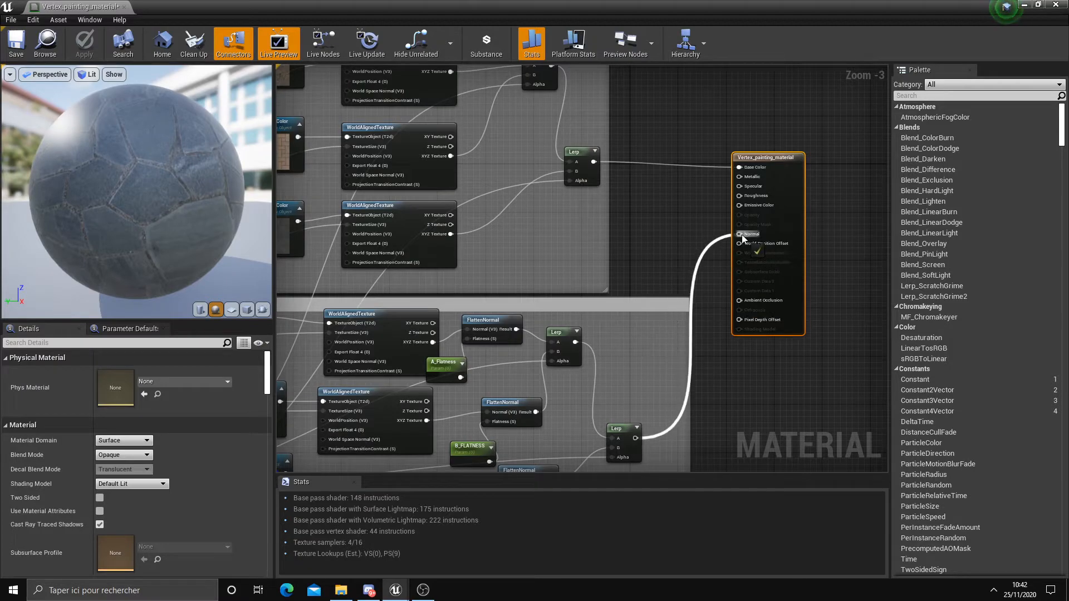
left_click(87, 45)
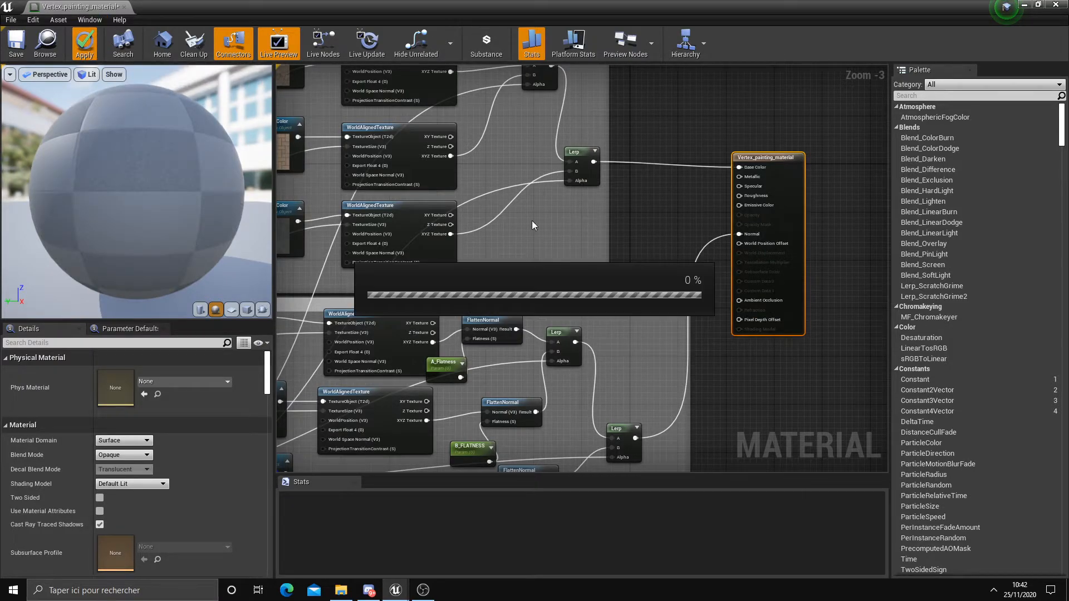
Step: Check the updated material on the plane in the level viewport and review the complete node graph
left_click_drag(401, 14, 652, 359)
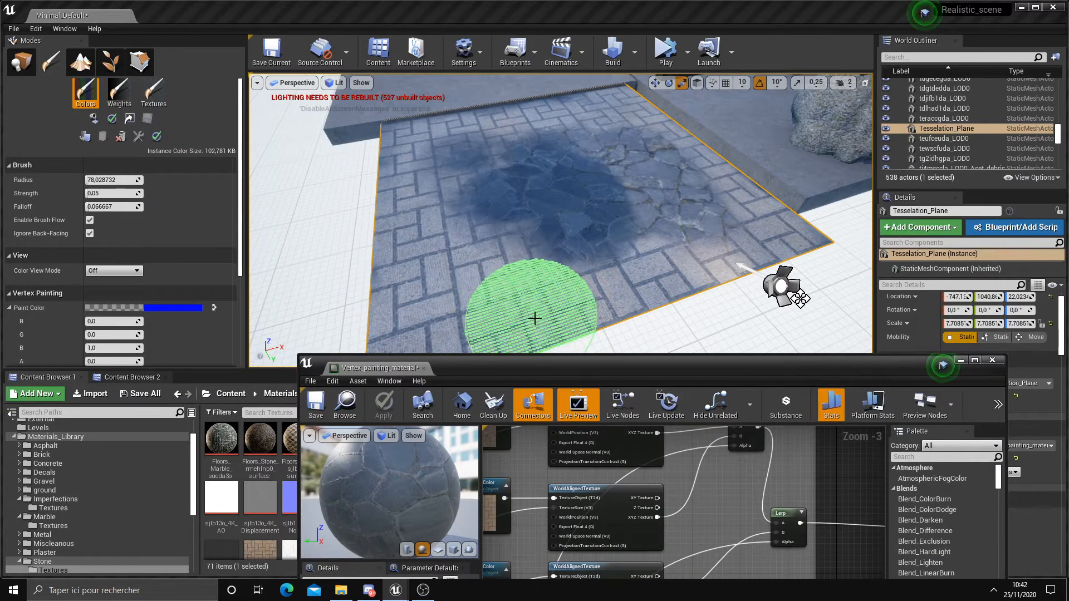
left_click_drag(533, 368, 419, 1)
left_click(273, 273)
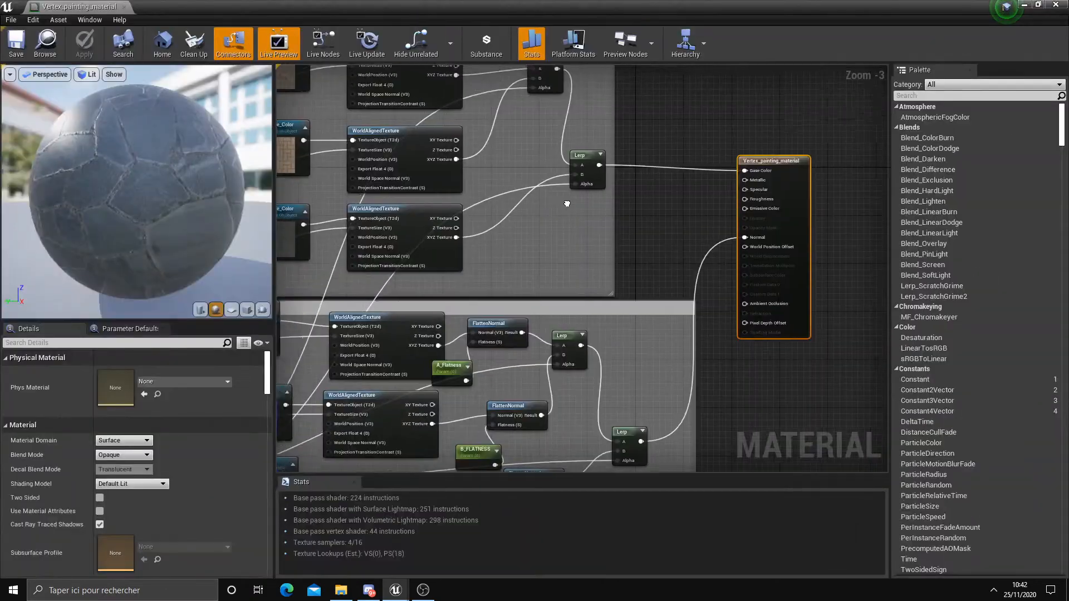
scroll(778, 298, "down", 2)
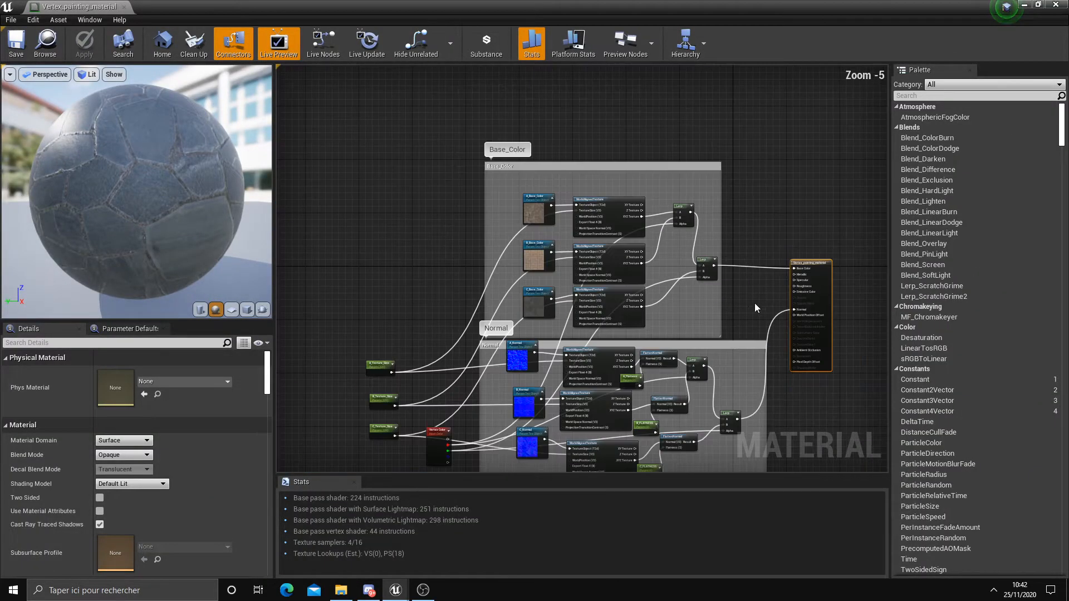
scroll(754, 303, "down", 2)
scroll(750, 249, "up", 3)
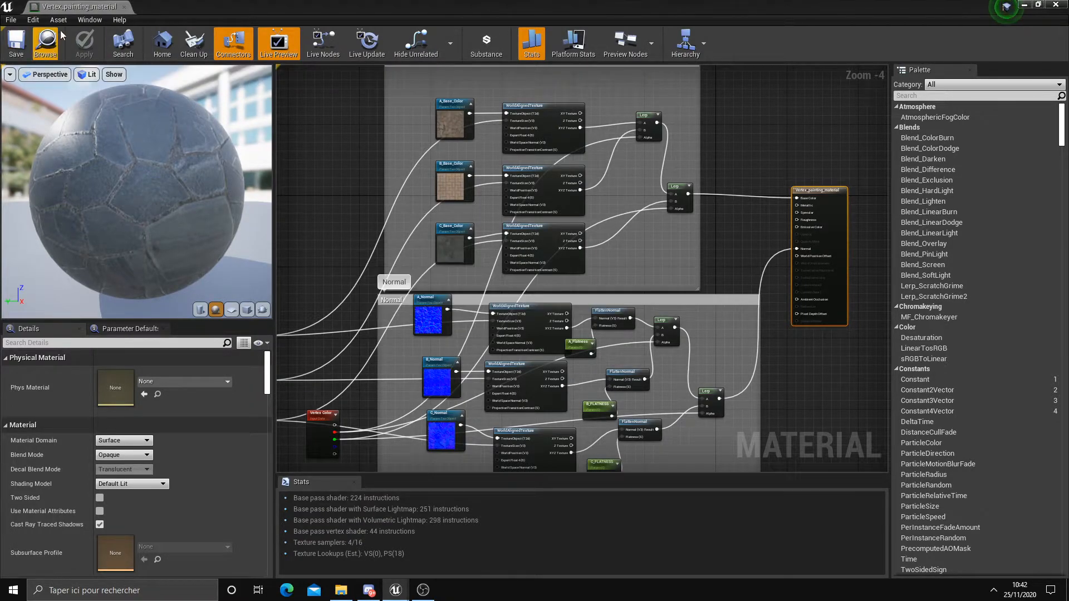
Step: Close the material editor, leave mesh painting for Place mode and show the Vertex_Painted_Materials folder
left_click(124, 7)
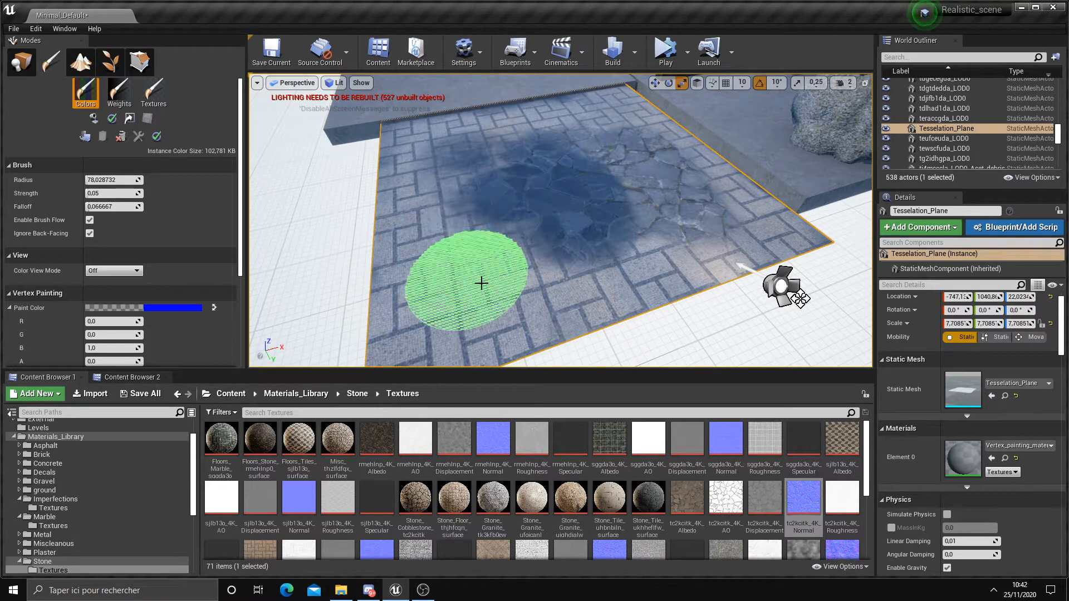
left_click(21, 61)
left_click(130, 377)
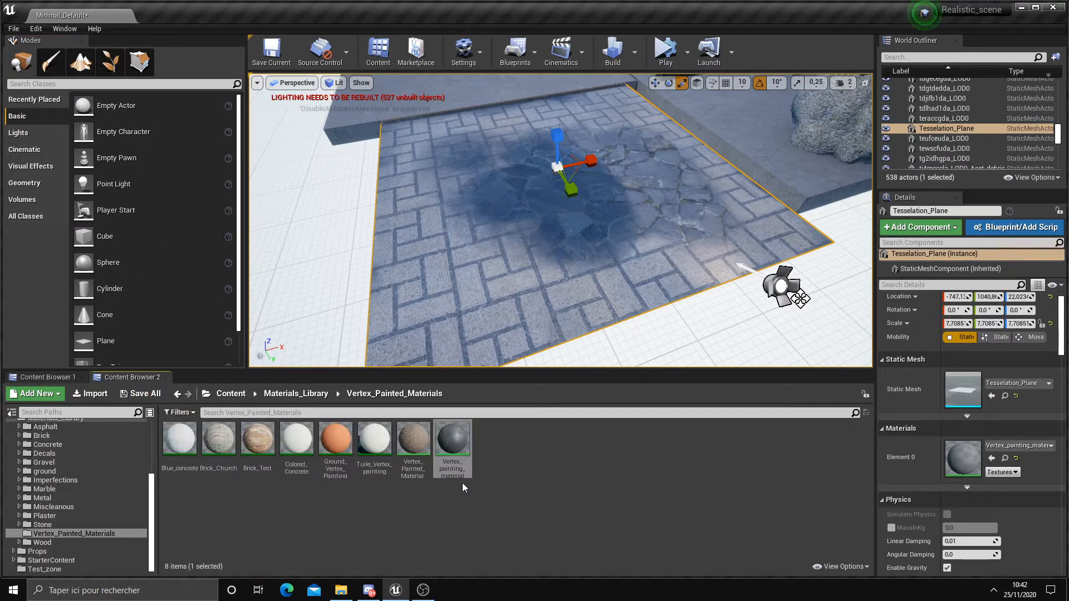
Step: Create a material instance of Vertex_painting_material and name it Concrete_Mix
right_click(464, 444)
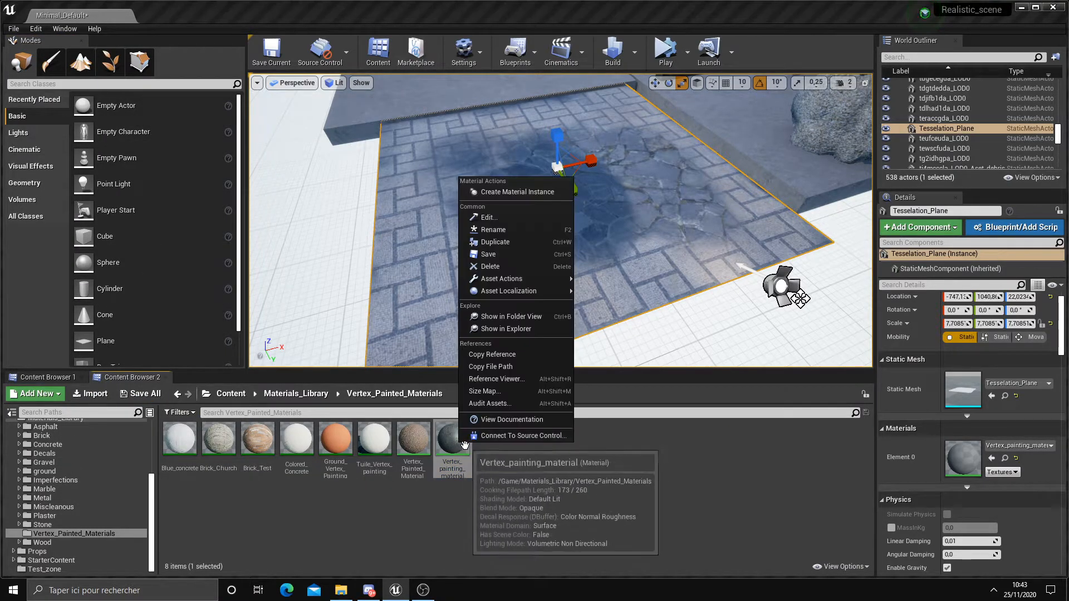
left_click(506, 192)
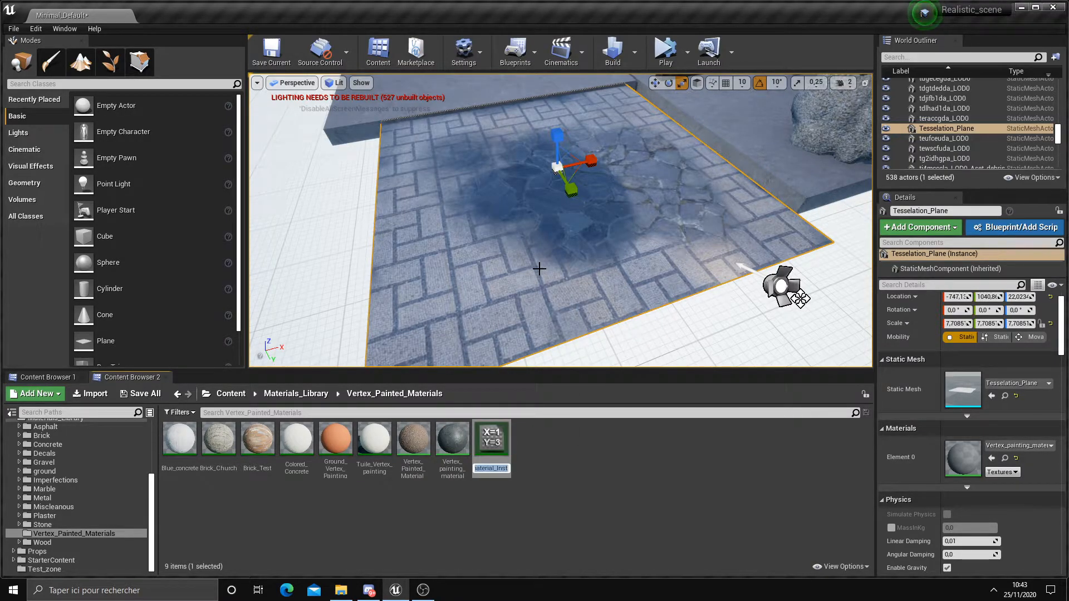
type("Concrete_Mix")
key("Return")
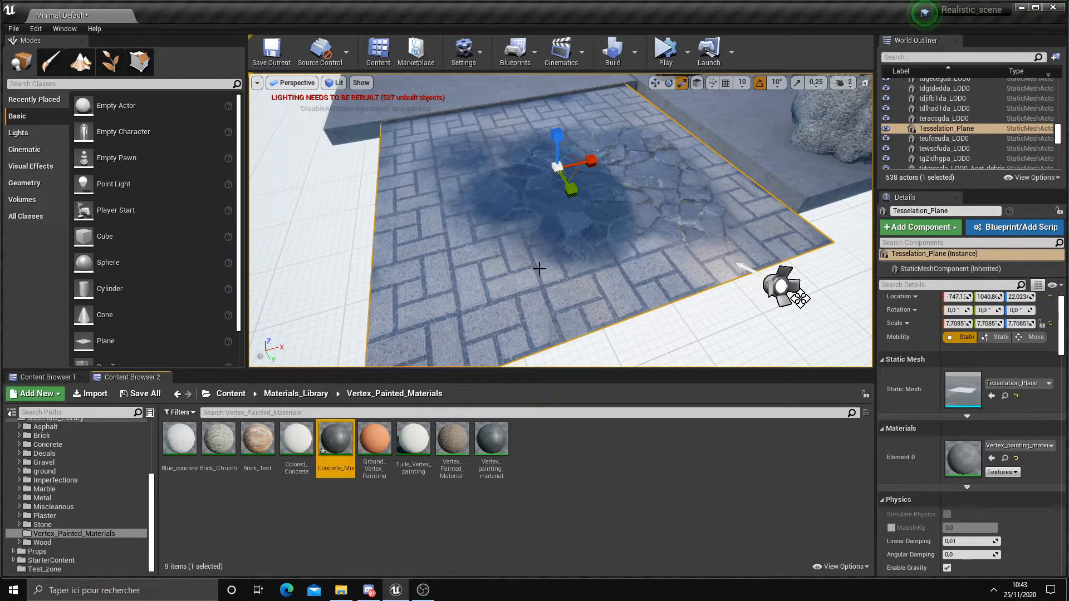
Step: Open Concrete_Mix and enable the base color and normal texture overrides for sets A, B and C
double_click(337, 440)
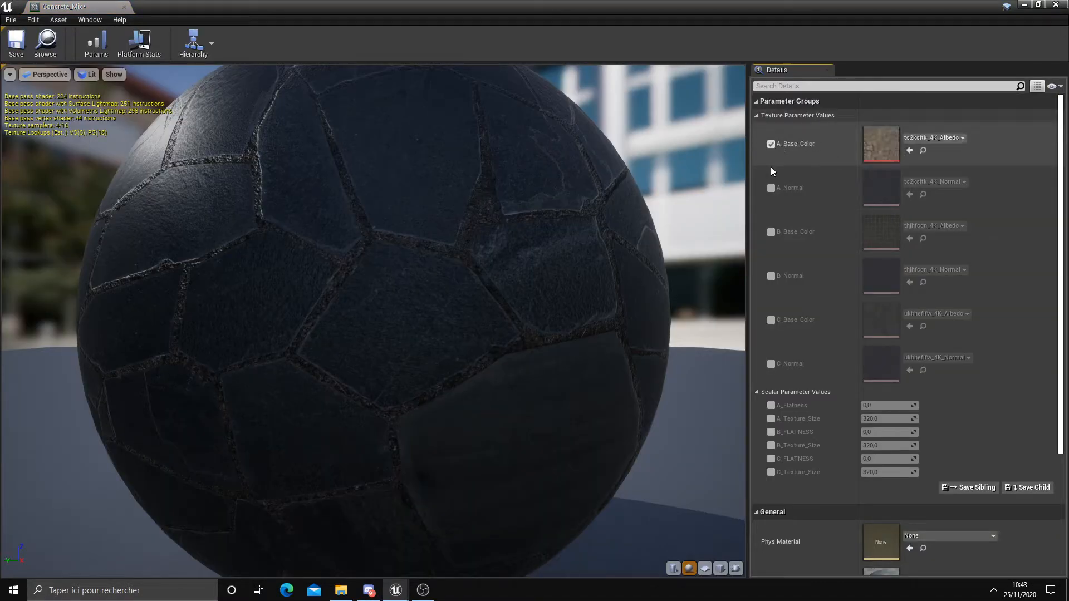
left_click(771, 187)
left_click(771, 232)
left_click(771, 276)
left_click(771, 320)
left_click(771, 363)
Step: Shrink the instance editor to a floating window and open the Texture folder inside Concrete
double_click(529, 14)
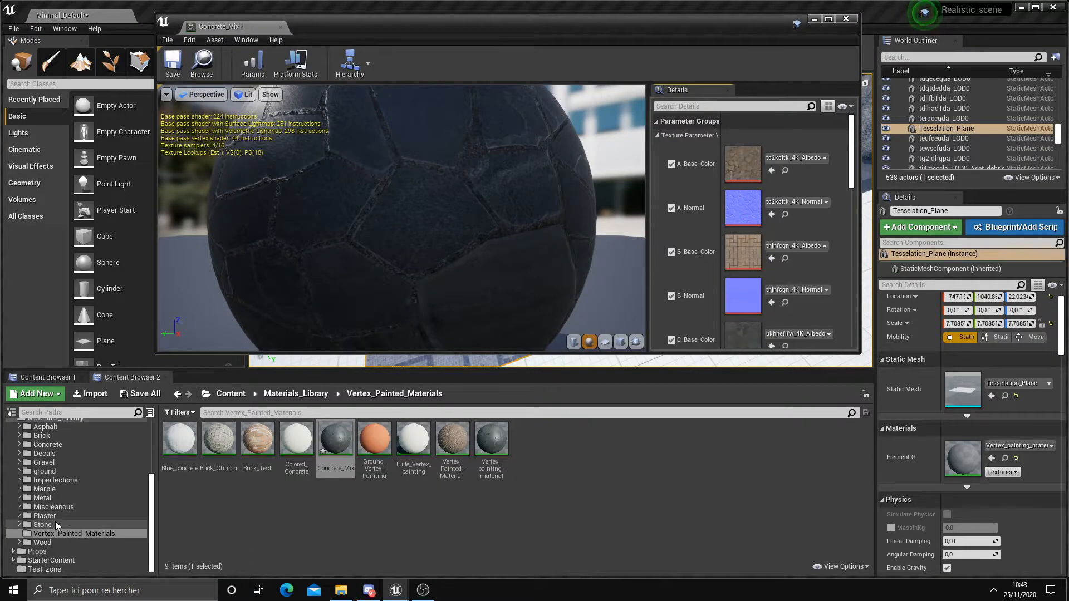
scroll(57, 526, "up", 1)
left_click(48, 462)
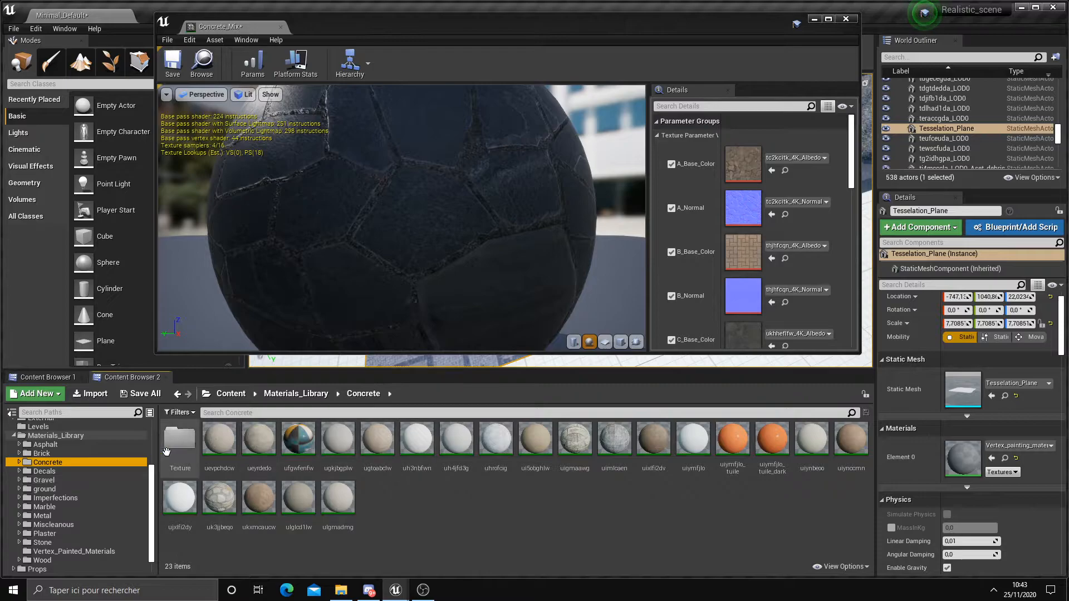
double_click(167, 450)
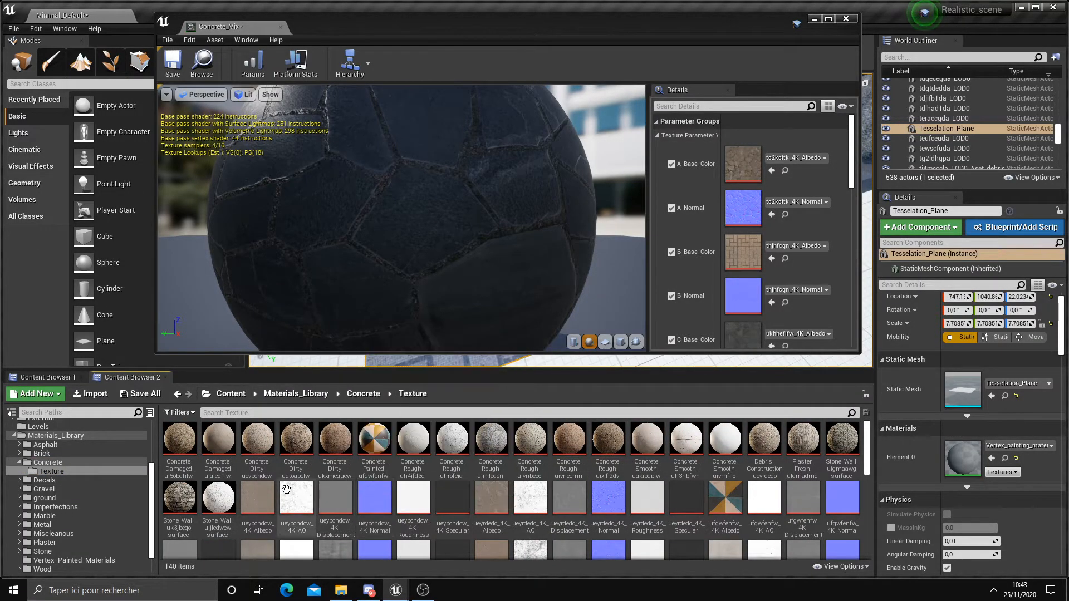
Step: Set A_Base_Color to ueypchdcw_4K_Albedo and A_Normal to ueypchdcw_4K_Normal
left_click_drag(257, 498, 742, 164)
left_click(374, 509)
left_click_drag(375, 509, 743, 209)
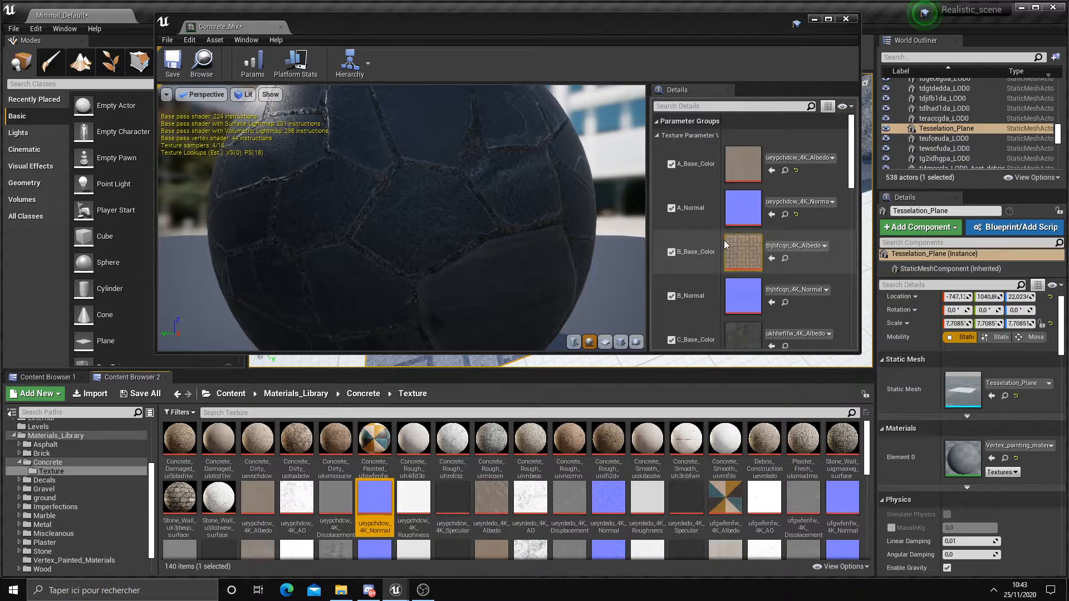
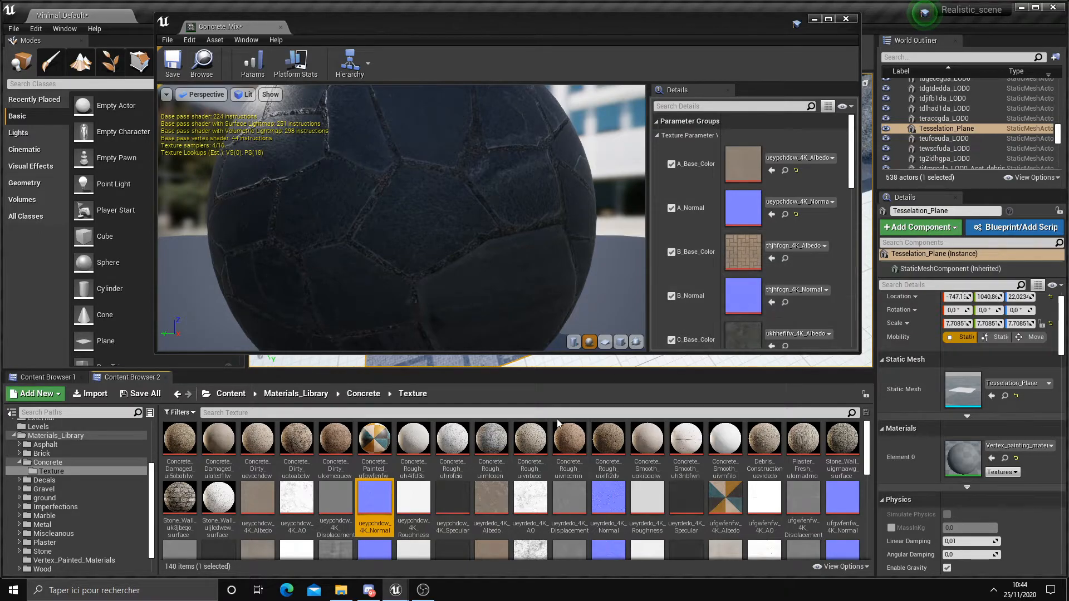
Step: Set B_Base_Color to ufgwfenfw_4K_Albedo and B_Normal to ufgwfenfw_4K_Normal
scroll(558, 424, "down", 1)
left_click_drag(728, 468, 742, 266)
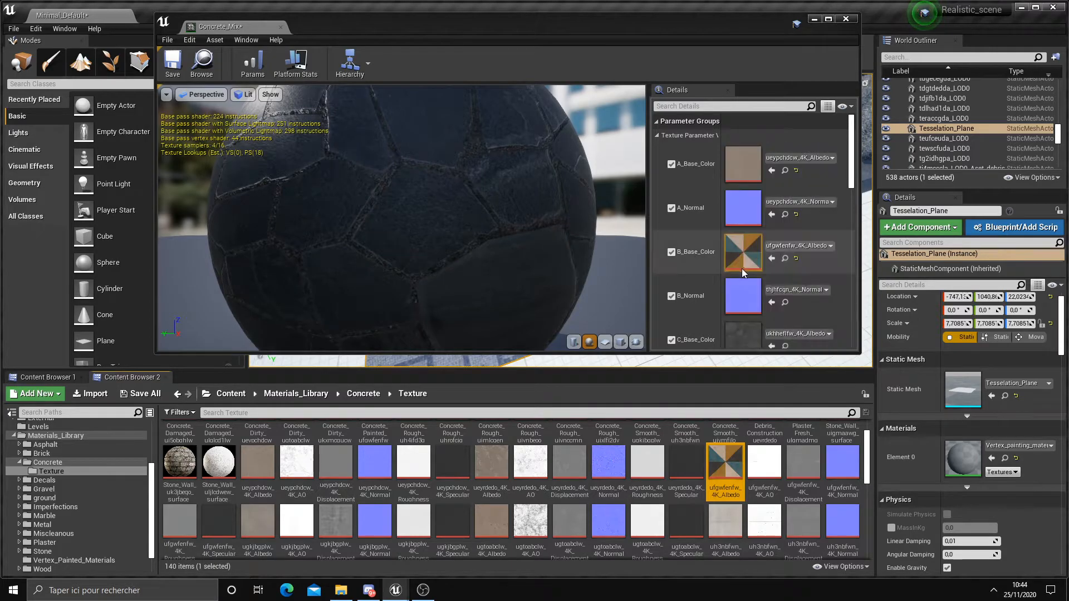
left_click_drag(842, 462, 744, 297)
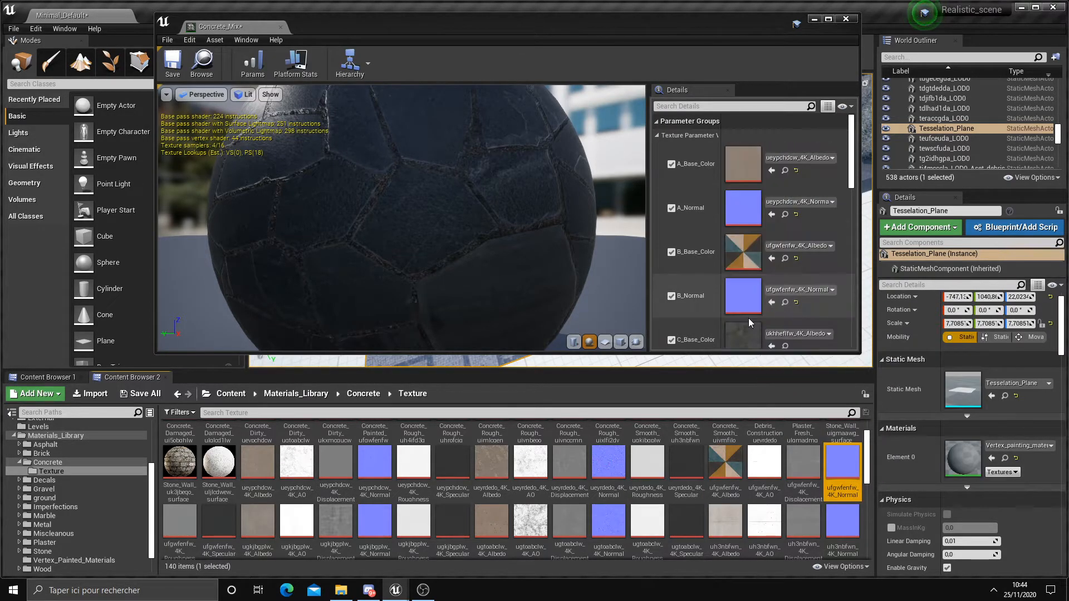
Step: Set C_Base_Color to ujvnccmn_4K_Albedo and C_Normal to ujvnccmn_4K_Normal, and save and close Concrete_Mix
scroll(706, 295, "down", 5)
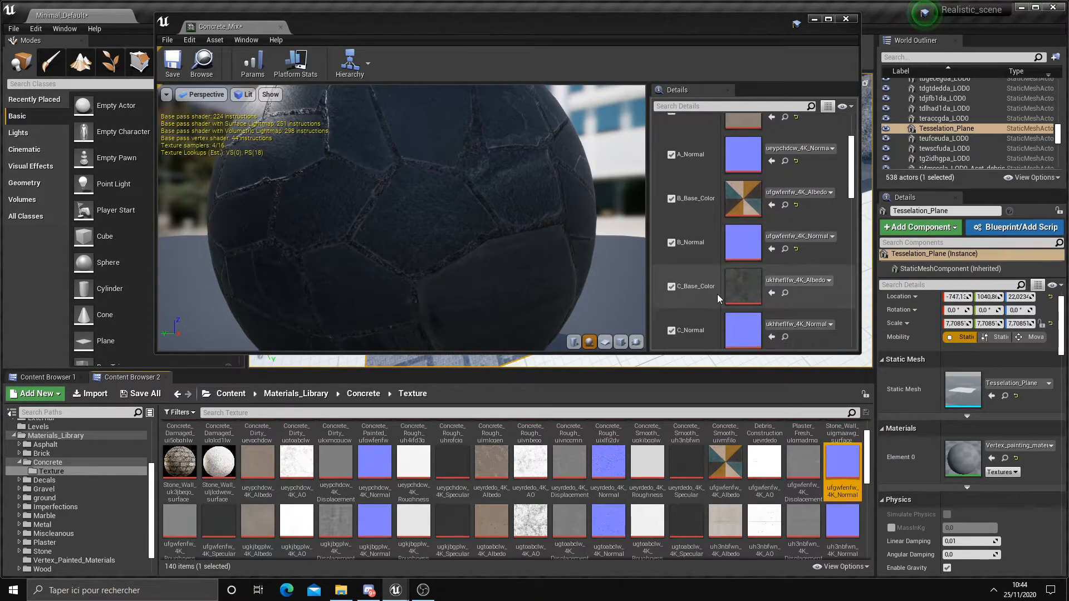
scroll(516, 484, "down", 2)
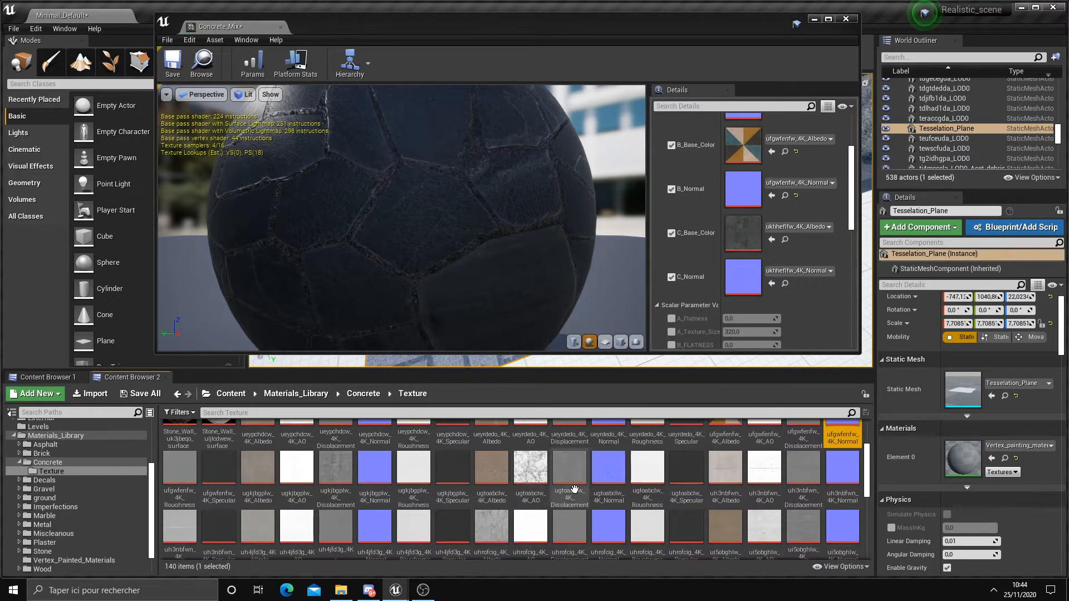
scroll(517, 484, "down", 3)
scroll(442, 496, "down", 2)
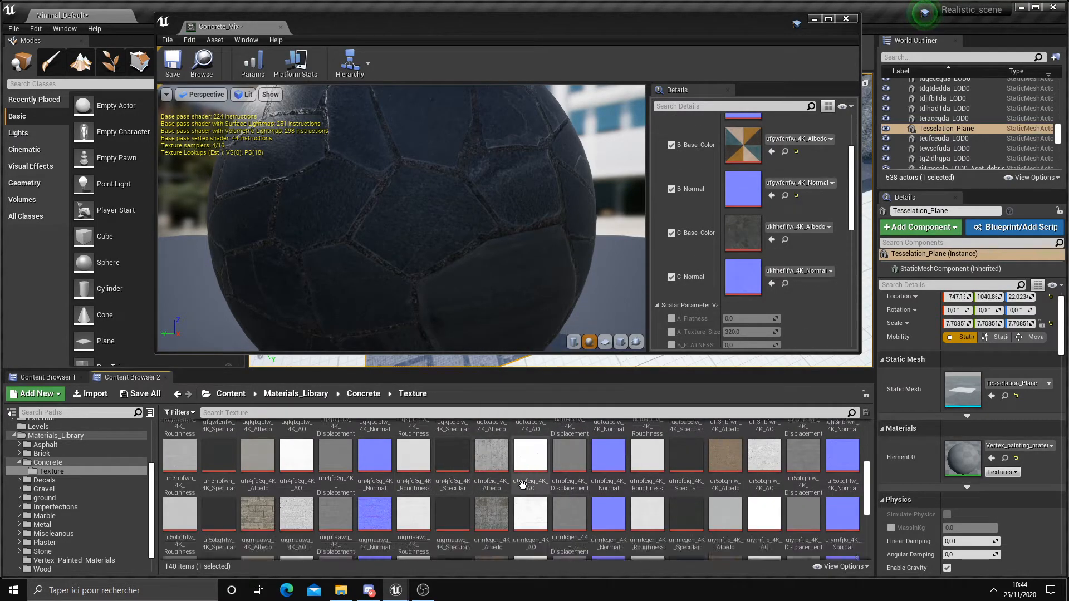
scroll(332, 496, "down", 3)
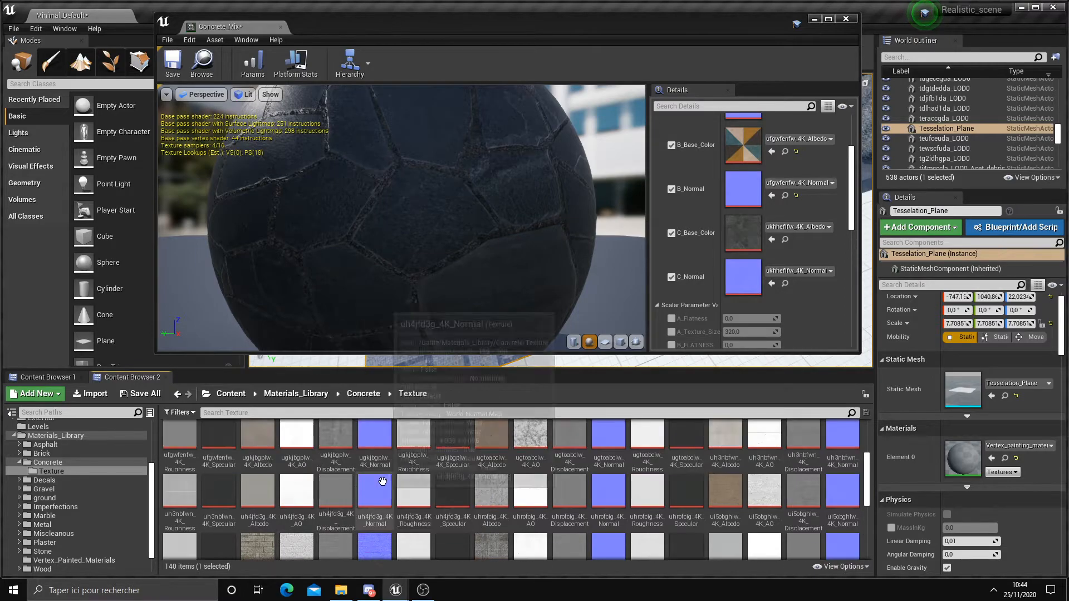
left_click_drag(492, 504, 736, 241)
left_click_drag(608, 504, 743, 277)
scroll(411, 221, "down", 5)
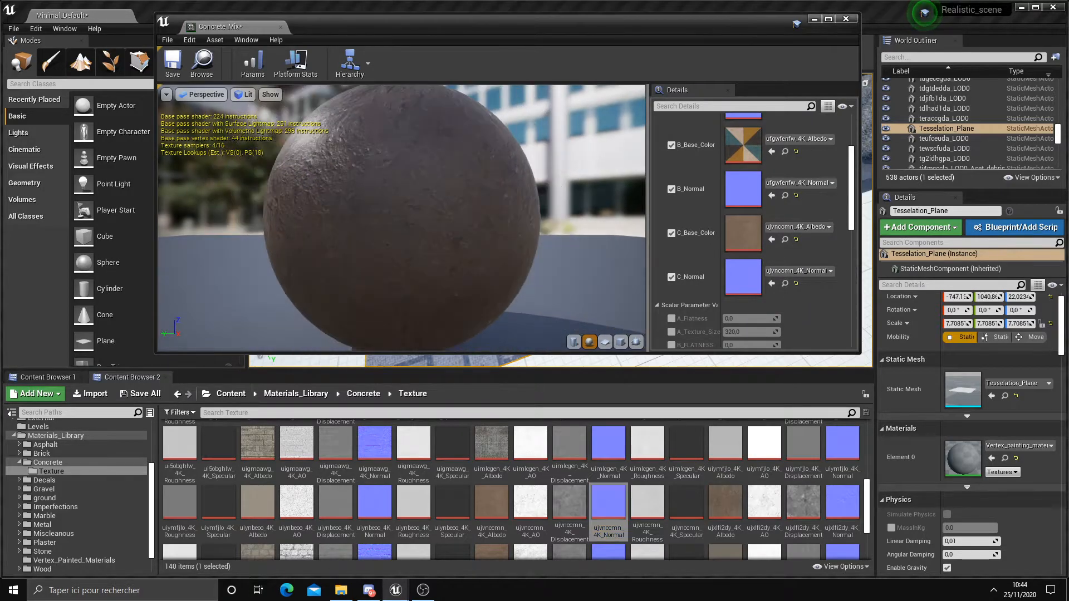
left_click(173, 64)
left_click(281, 28)
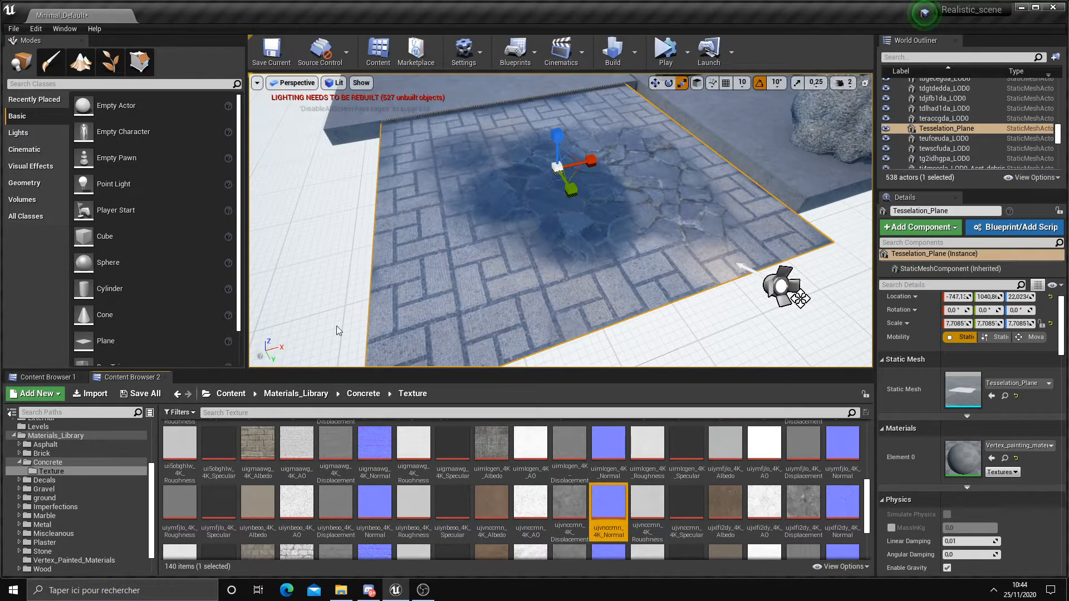
Step: Apply the Concrete_Mix material from the Vertex_Painted_Materials folder to the Tesselation_Plane in the level
left_click(46, 378)
left_click(132, 377)
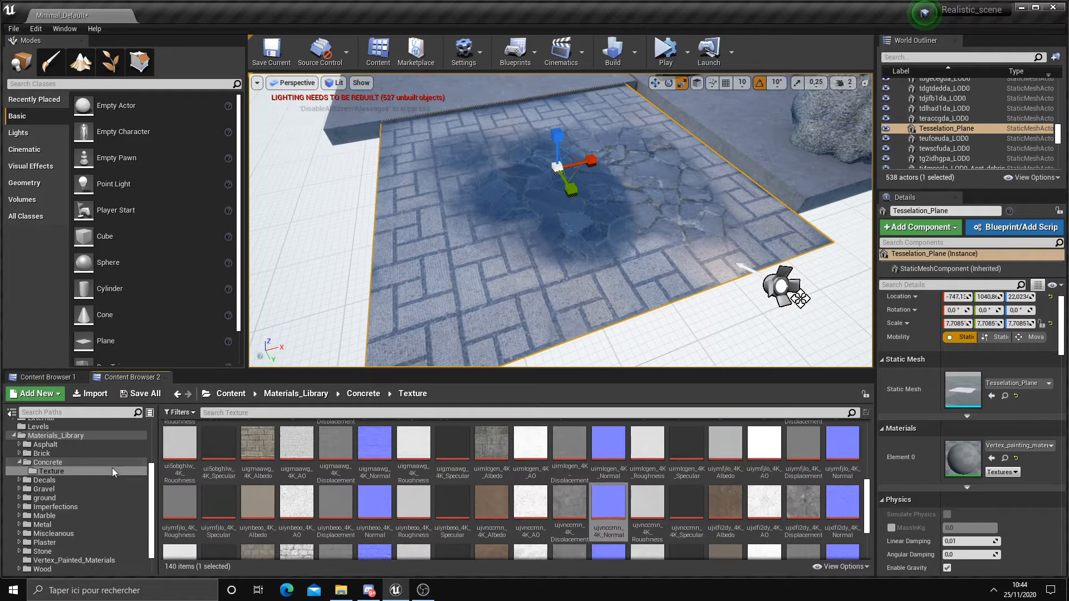
scroll(83, 466, "up", 2)
left_click(74, 470)
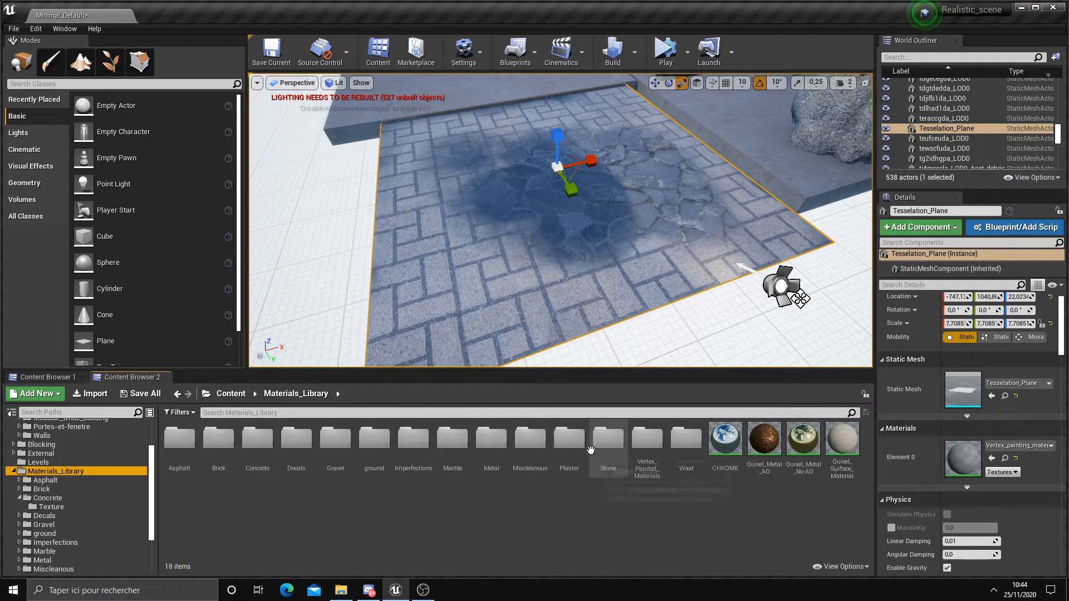
double_click(636, 439)
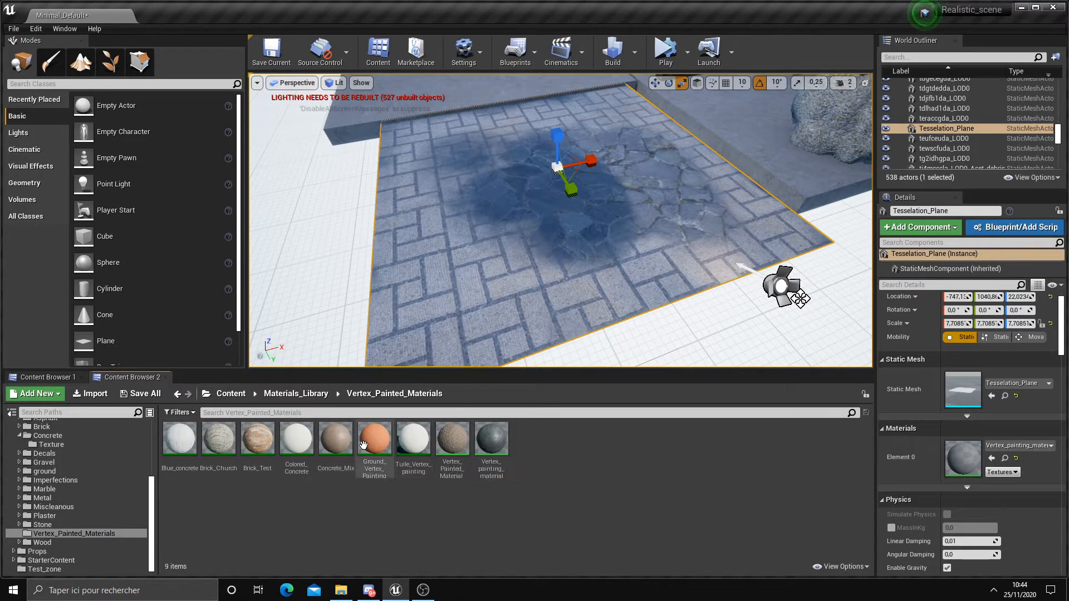
left_click_drag(338, 448, 500, 285)
right_click_drag(501, 285, 500, 264)
Step: Switch to Paint mode to vertex-paint the Tesselation_Plane
left_click(50, 61)
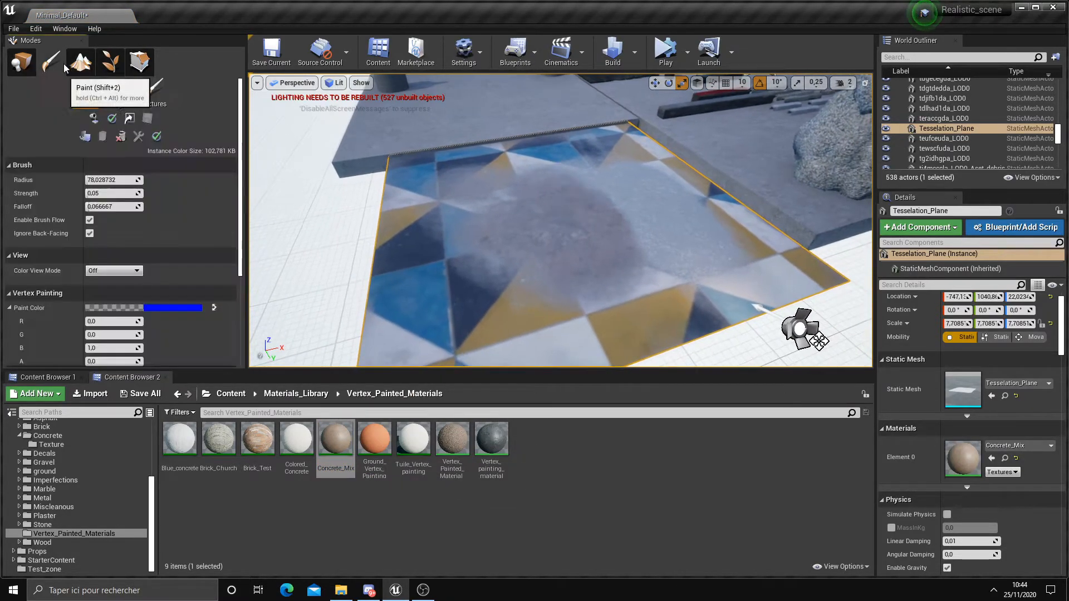
left_click(95, 321)
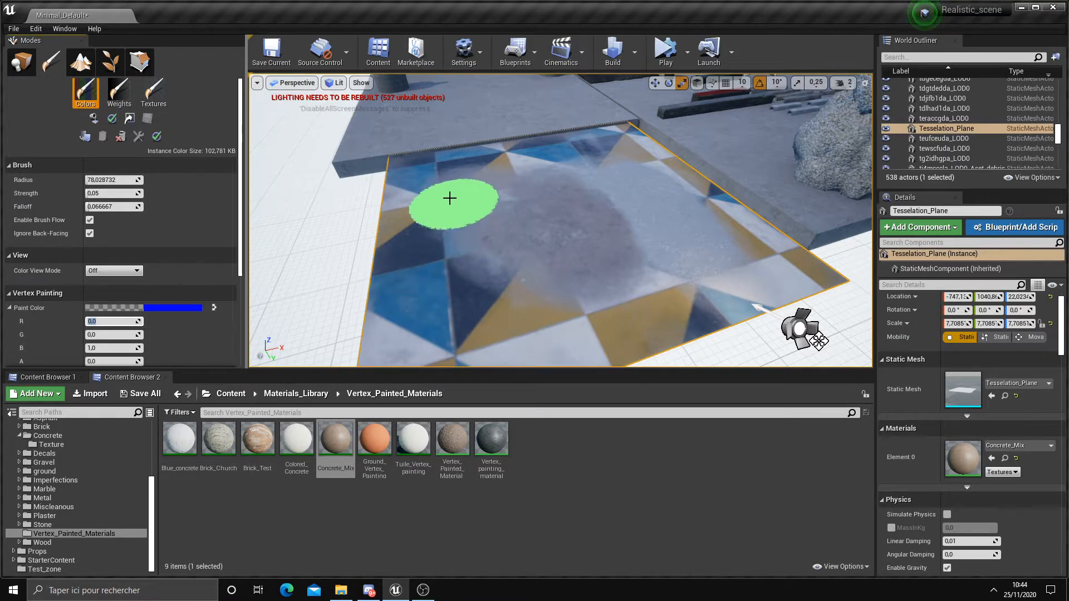
scroll(505, 277, "up", 2)
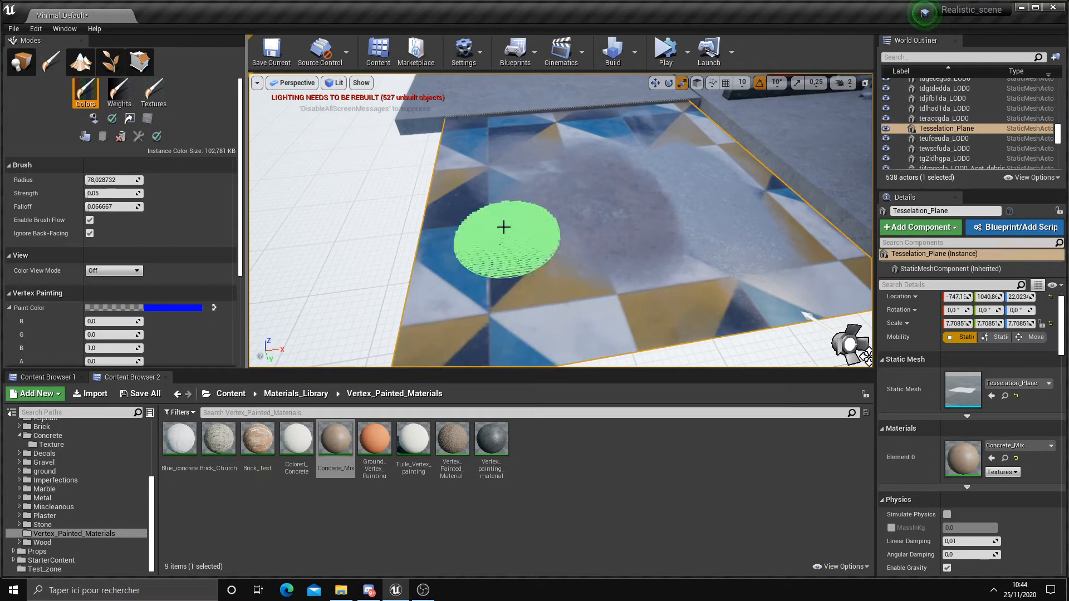
Step: Open Concrete_Mix, enable B_Texture_Size and reduce it to about 129.34, and save and close the instance
double_click(337, 443)
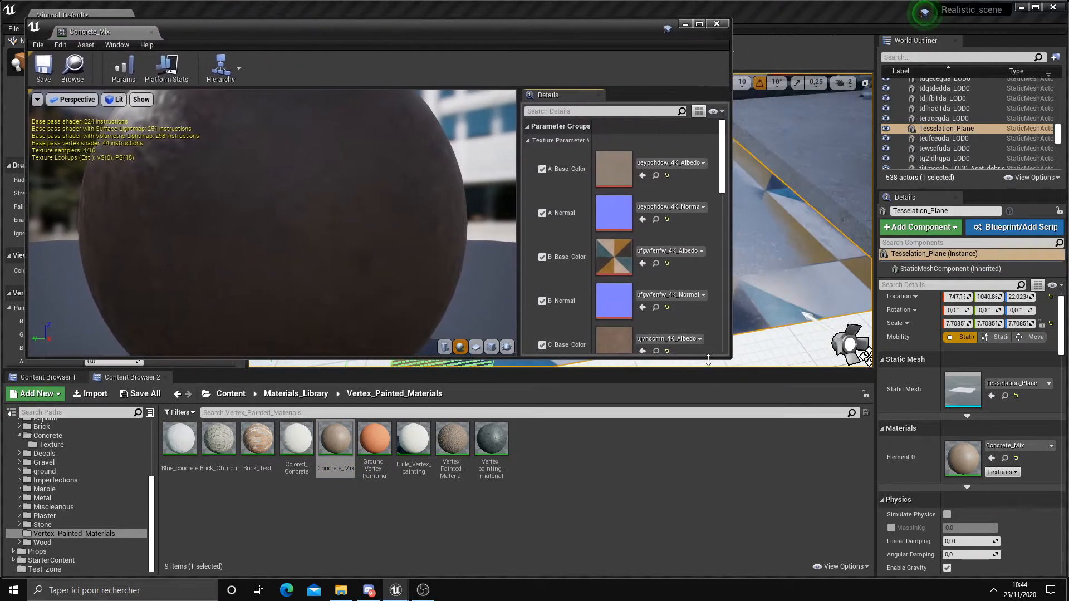
left_click_drag(731, 359, 460, 544)
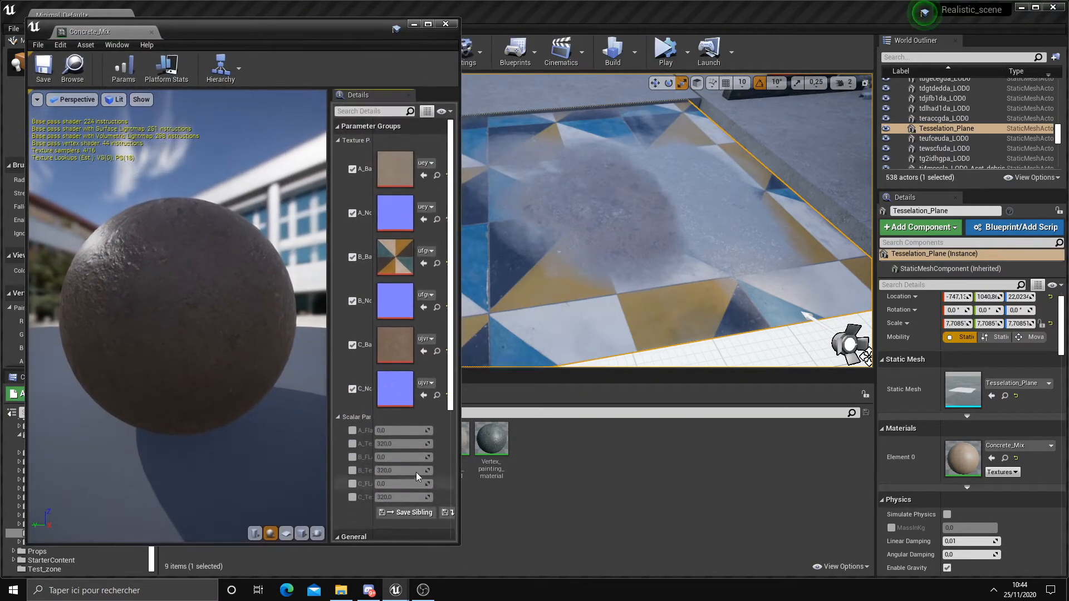
scroll(392, 398, "down", 1)
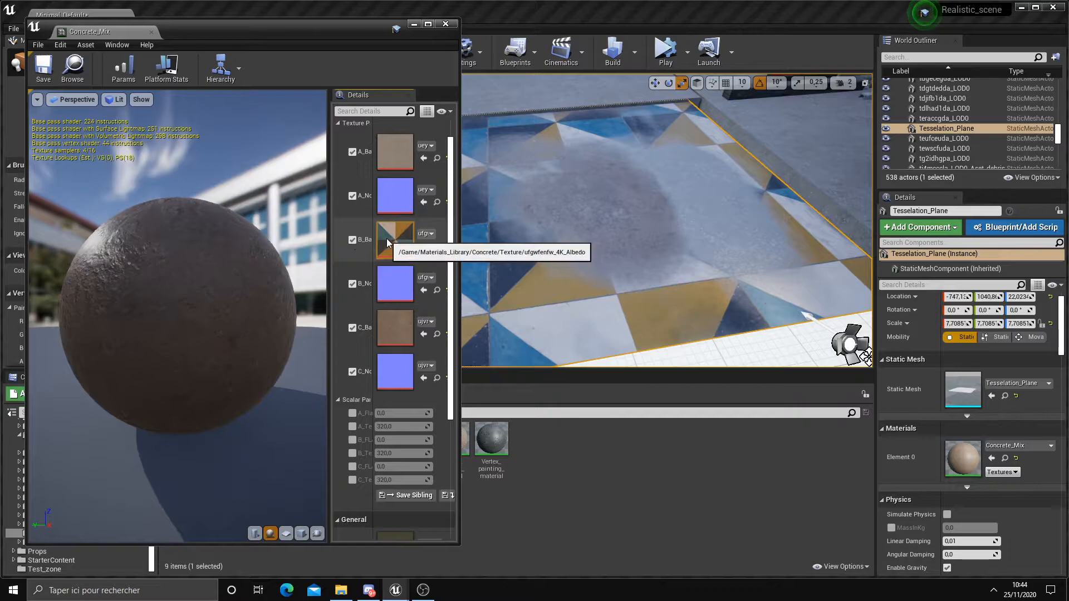
left_click(351, 453)
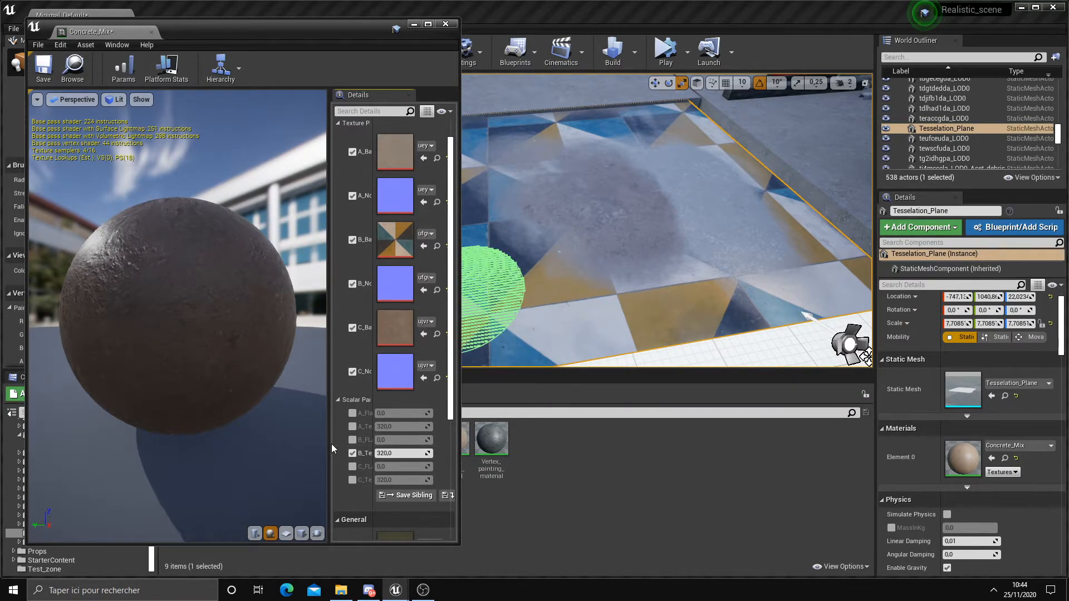
left_click_drag(330, 443, 168, 412)
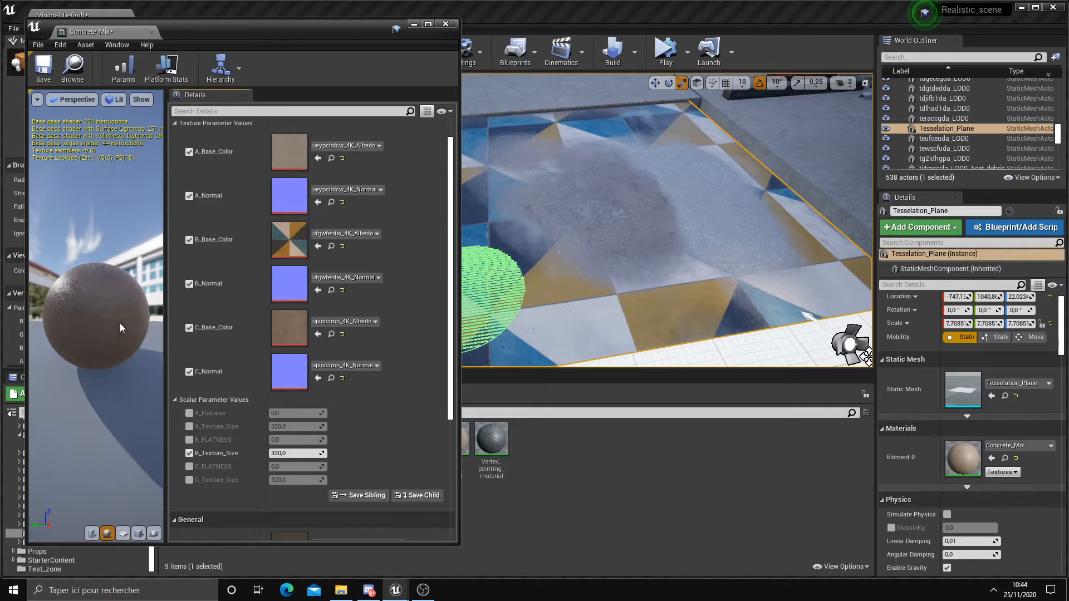
left_click_drag(279, 454, 229, 454)
key("ctrl+s")
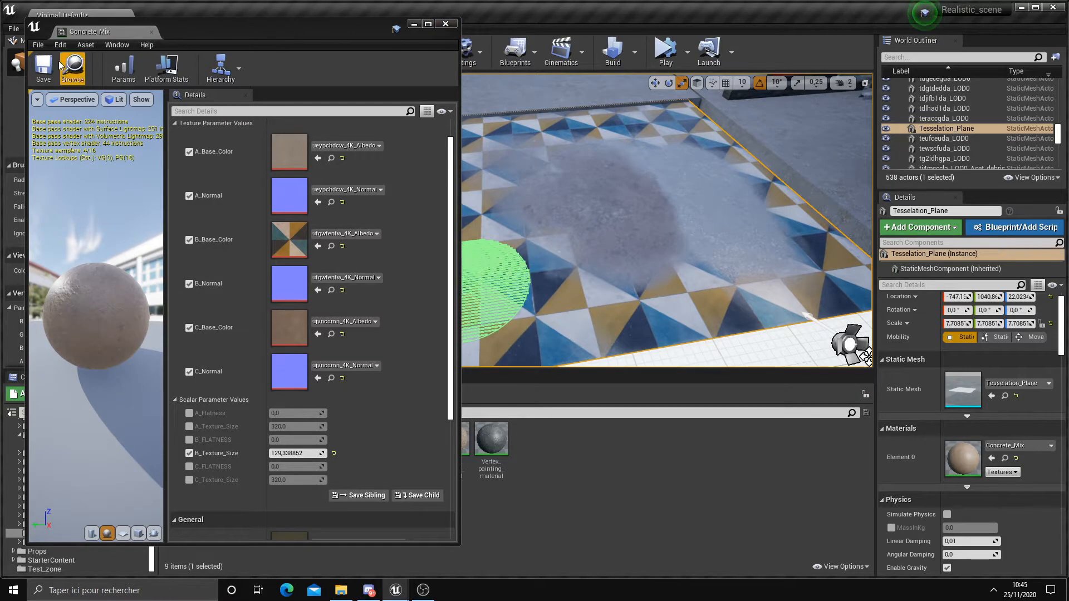
left_click(152, 31)
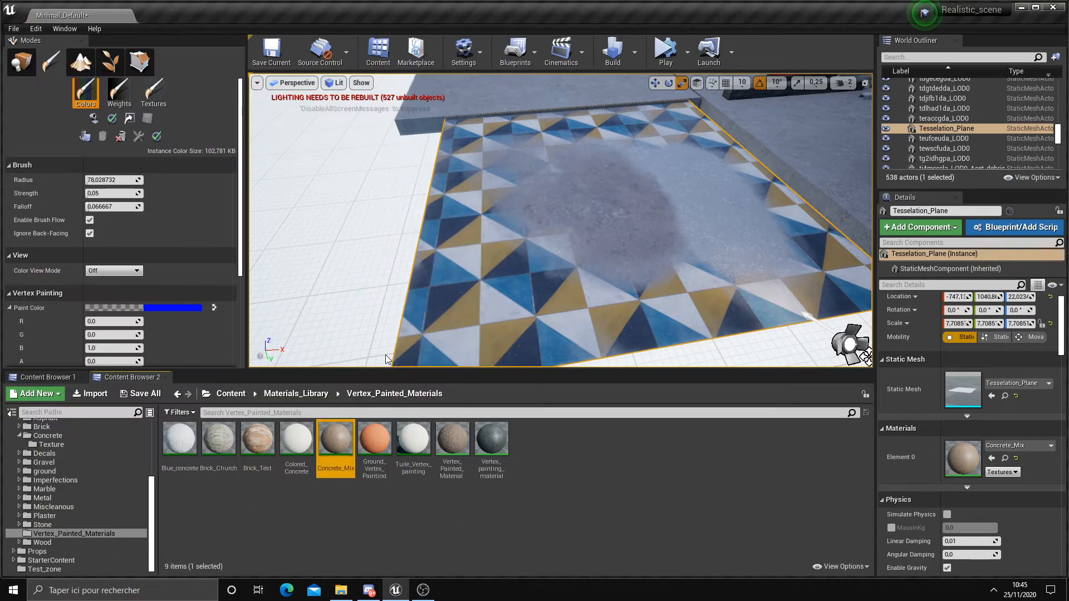
Step: Paint the blue vertex color over the patterned tile areas around the plane's edges
scroll(112, 290, "down", 3)
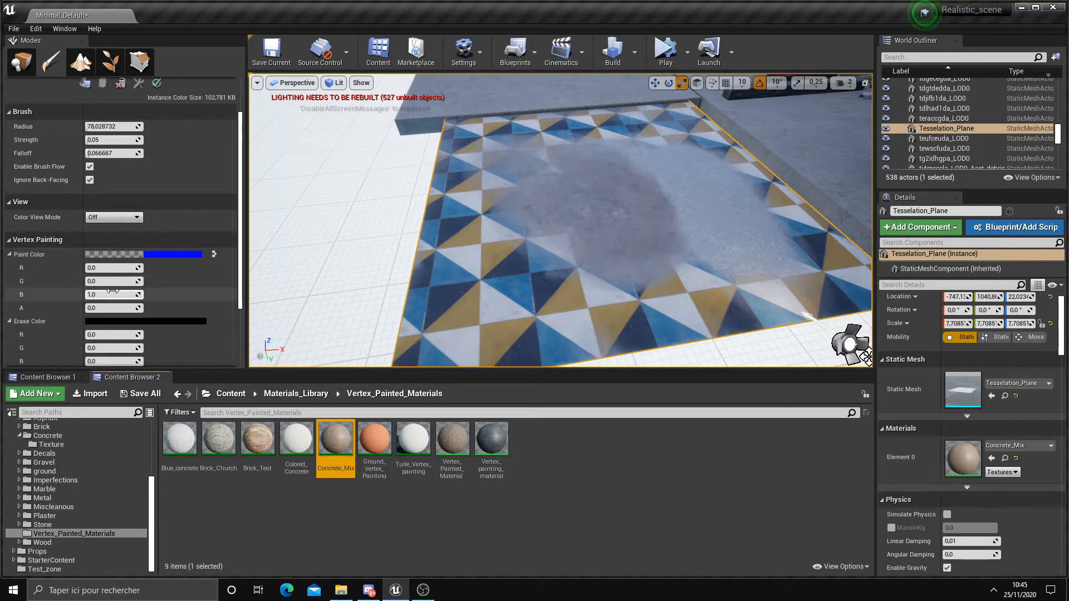
mouse_move(476, 309)
left_mouse_down()
mouse_move(518, 246)
mouse_move(431, 309)
left_mouse_up()
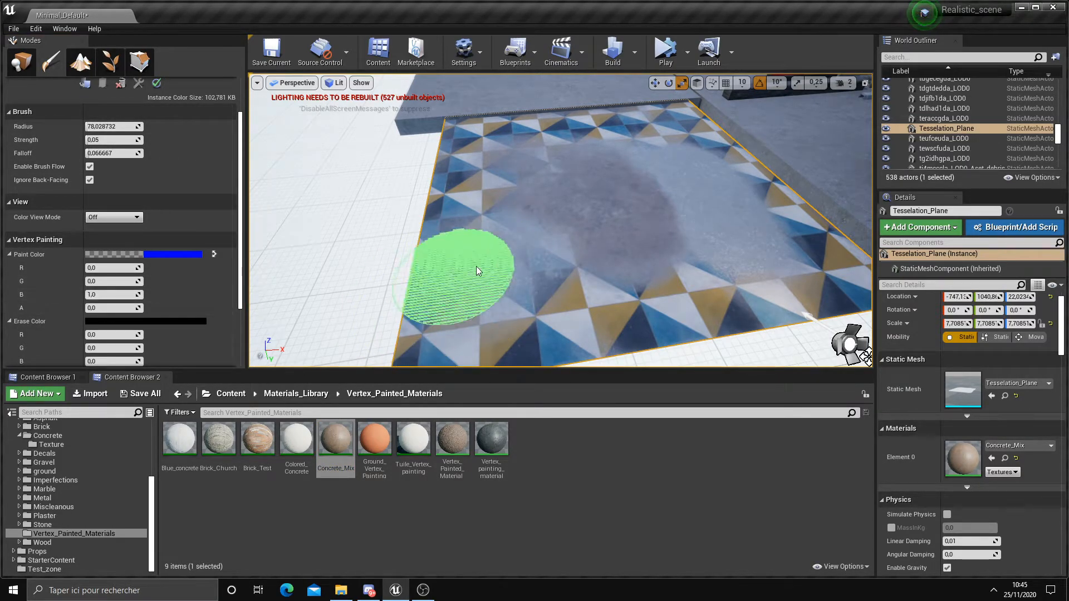
left_click_drag(453, 271, 440, 168)
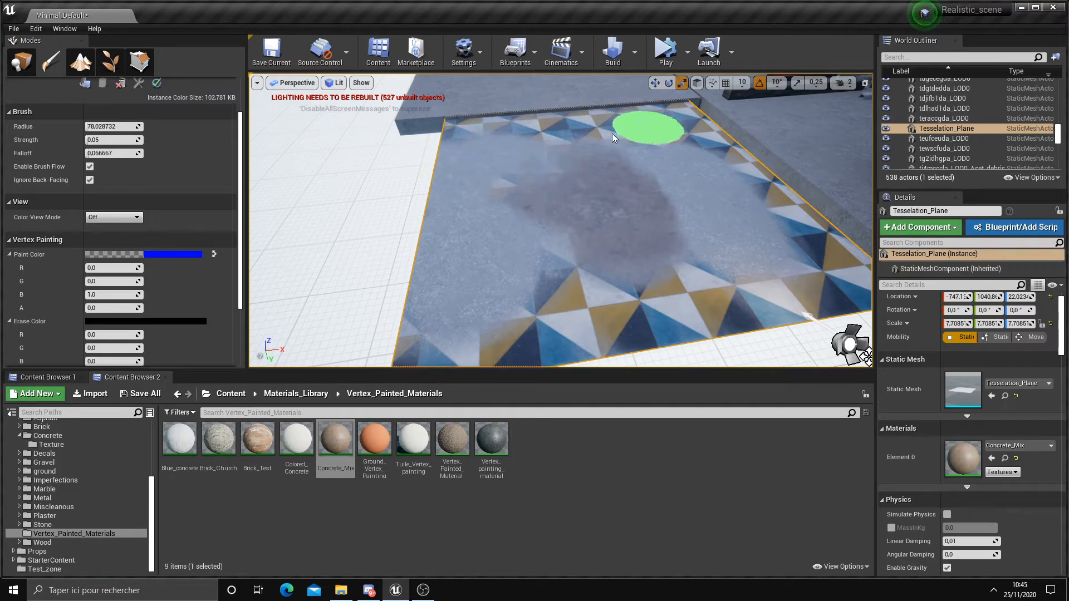
mouse_move(749, 220)
left_mouse_down()
mouse_move(621, 310)
mouse_move(497, 318)
mouse_move(510, 315)
left_mouse_up()
Step: Set the paint color to red with R 1 and B 0, and paint it over the plane
left_click_drag(101, 294, 83, 294)
mouse_move(512, 308)
left_mouse_down()
mouse_move(408, 264)
mouse_move(431, 208)
left_mouse_up()
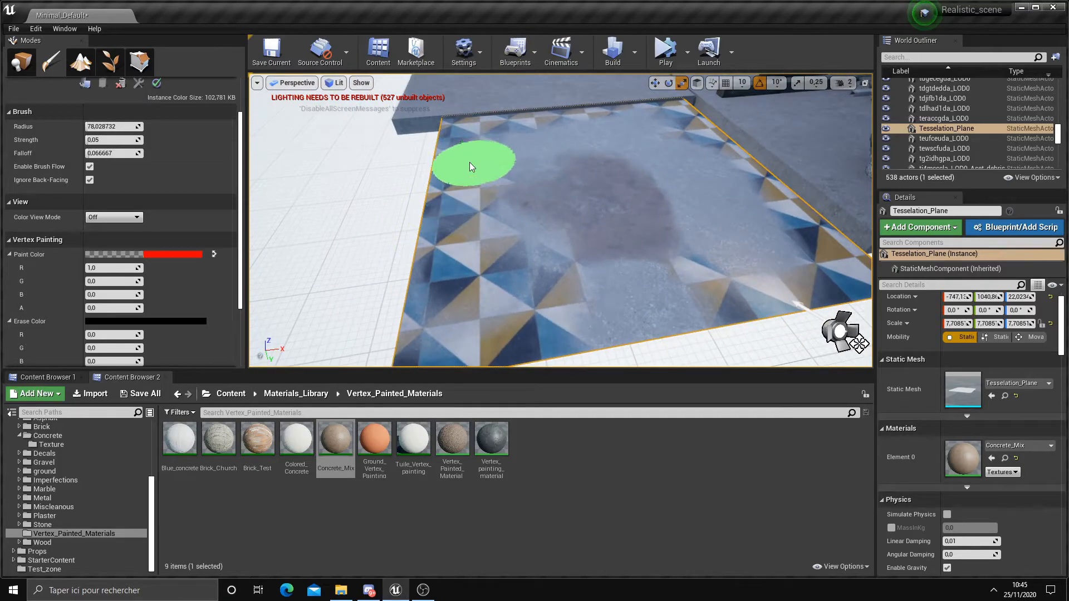
mouse_move(681, 185)
left_mouse_down()
mouse_move(732, 262)
mouse_move(776, 229)
mouse_move(733, 291)
mouse_move(705, 295)
left_mouse_up()
scroll(705, 295, "up", 5)
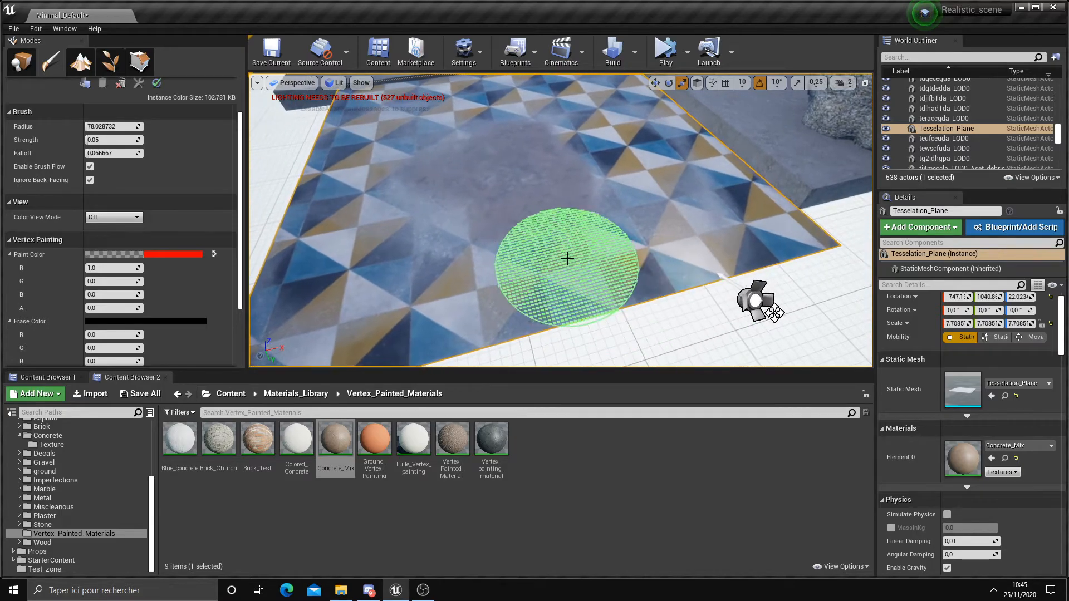
mouse_move(618, 293)
right_mouse_down()
mouse_move(601, 228)
mouse_move(609, 208)
mouse_move(577, 312)
mouse_move(525, 256)
right_mouse_up()
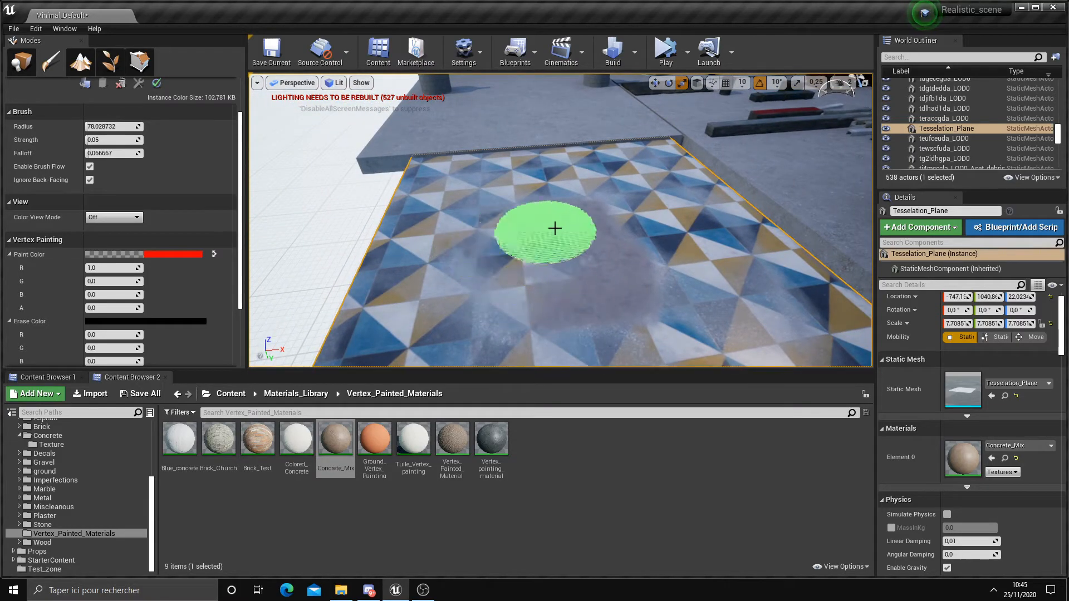
Step: Set the vertex paint color to green with R 0 and G 1
left_click(112, 268)
type("0")
left_click(111, 281)
type("1")
key("Return")
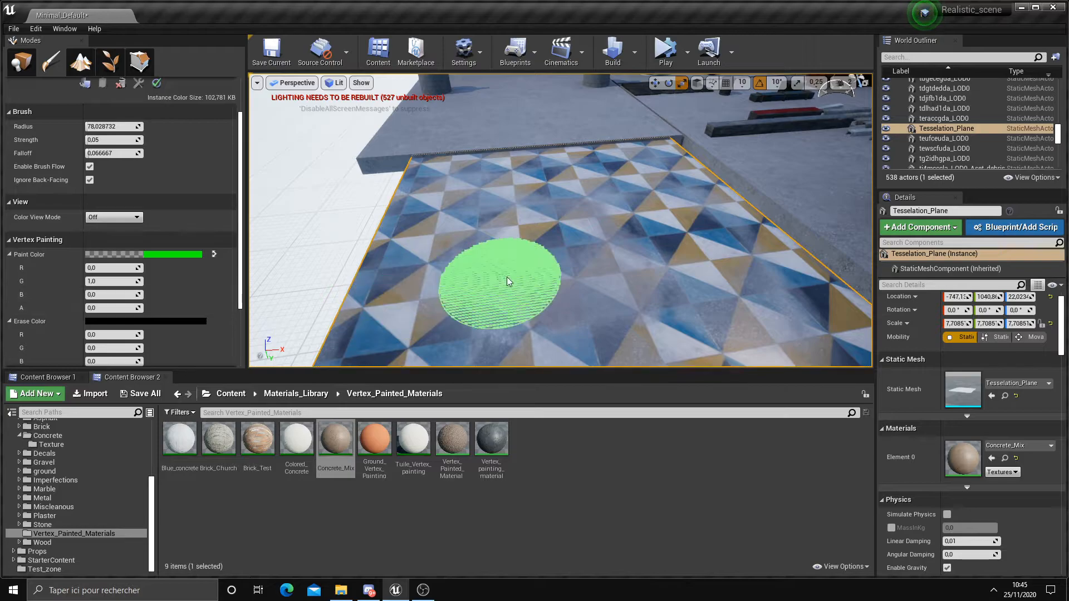
scroll(504, 276, "down", 5)
scroll(518, 283, "up", 1)
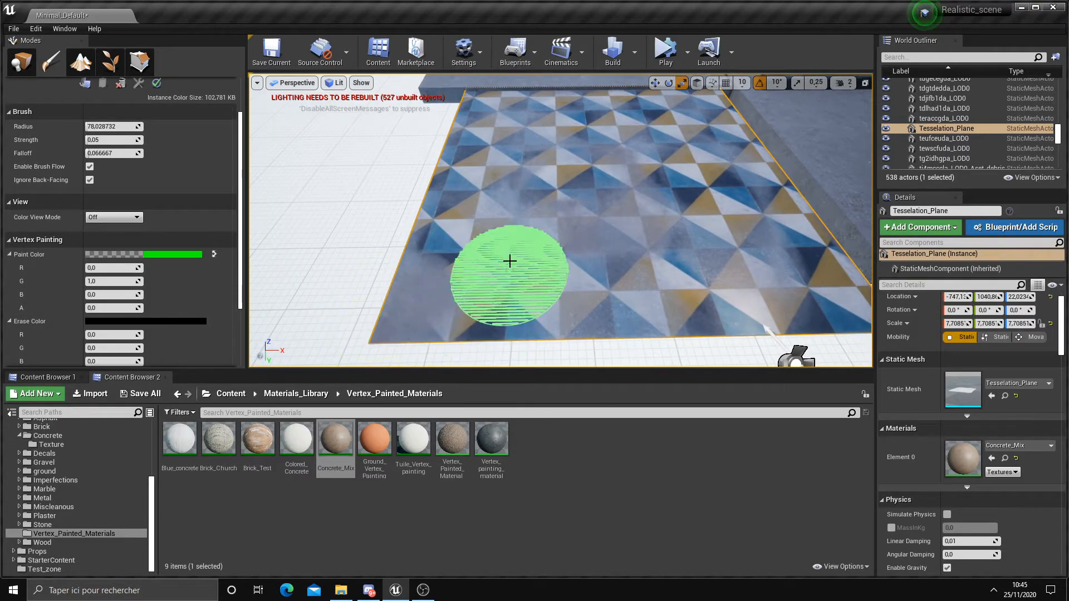
Step: Set the vertex paint color back to red with R 1 and G 0, and save all changes
left_click(112, 281)
type("0")
left_click(111, 268)
type("1")
key("Return")
mouse_move(590, 234)
right_mouse_down()
mouse_move(662, 193)
mouse_move(598, 222)
right_mouse_up()
scroll(607, 222, "down", 4)
scroll(573, 229, "up", 3)
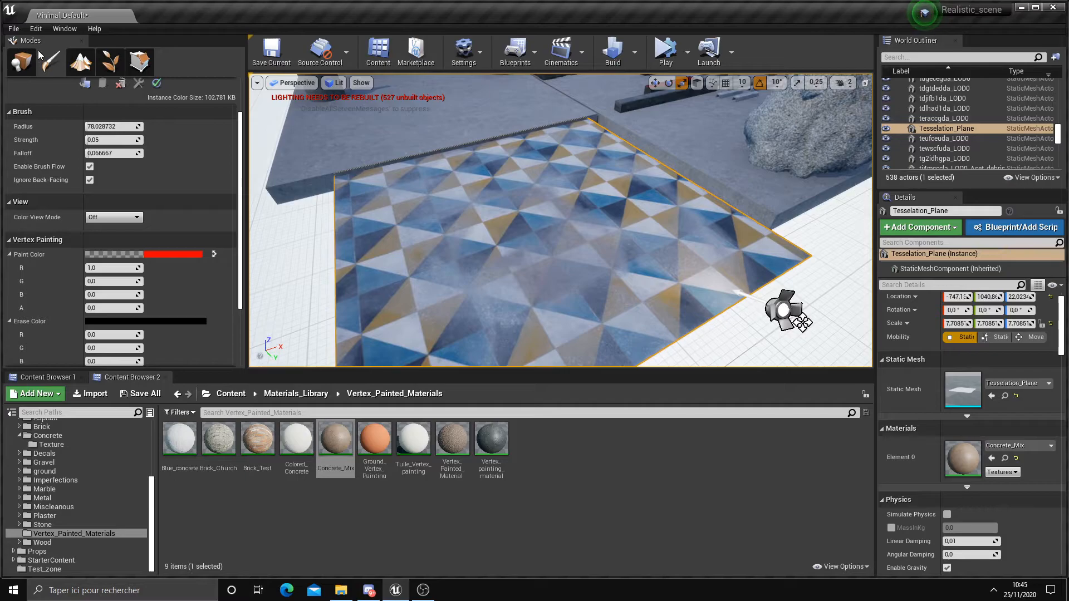
left_click(13, 31)
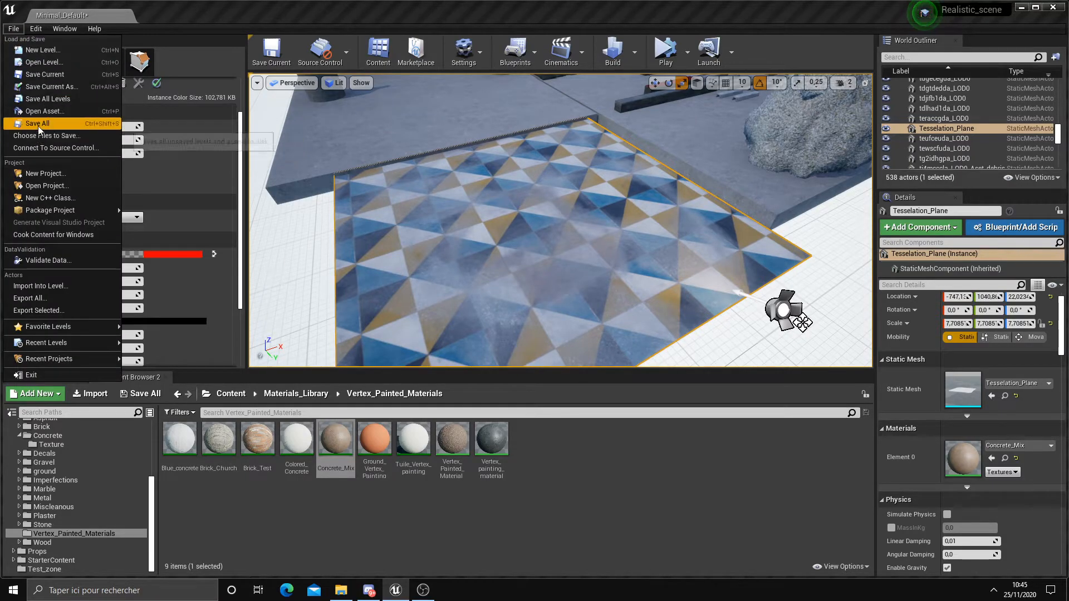
left_click(40, 124)
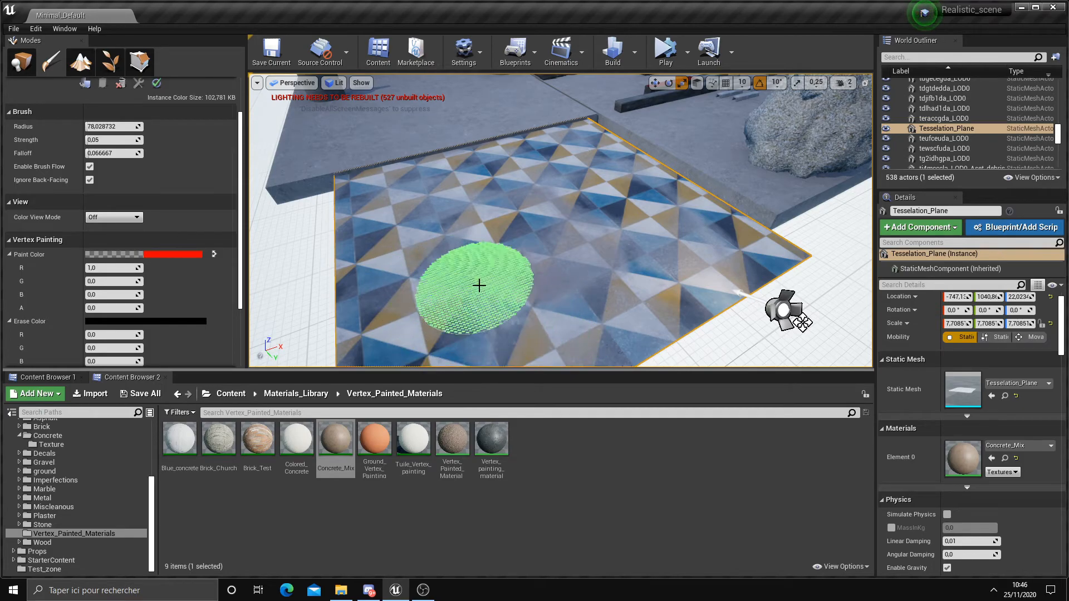
Step: In Vertex_painting_material's Base_Color group, disconnect the first Lerp's A and Alpha inputs and the second Lerp's B input
double_click(490, 439)
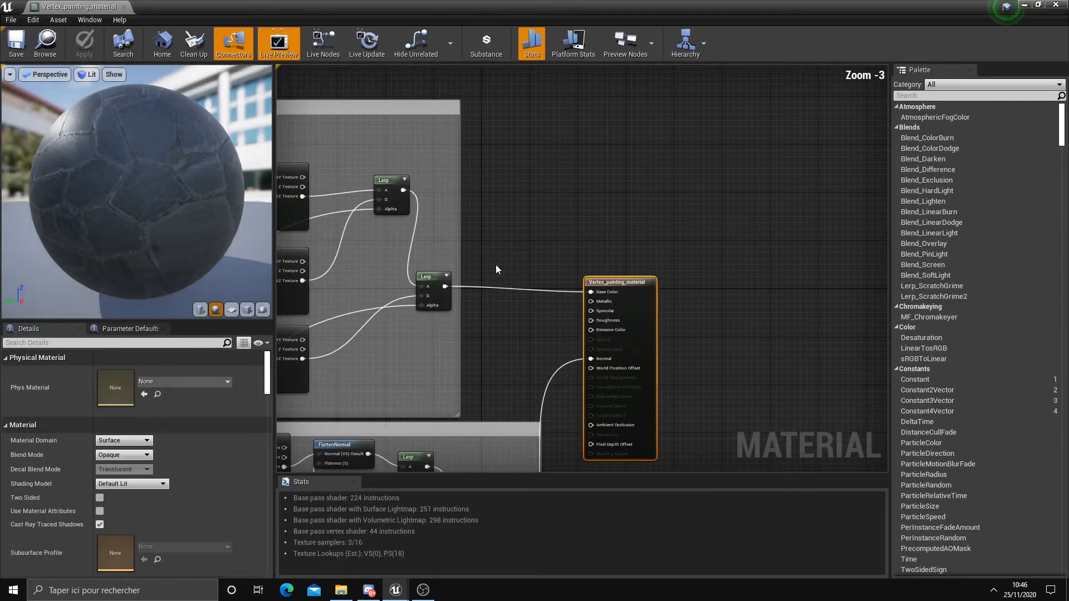
right_click_drag(495, 265, 632, 258)
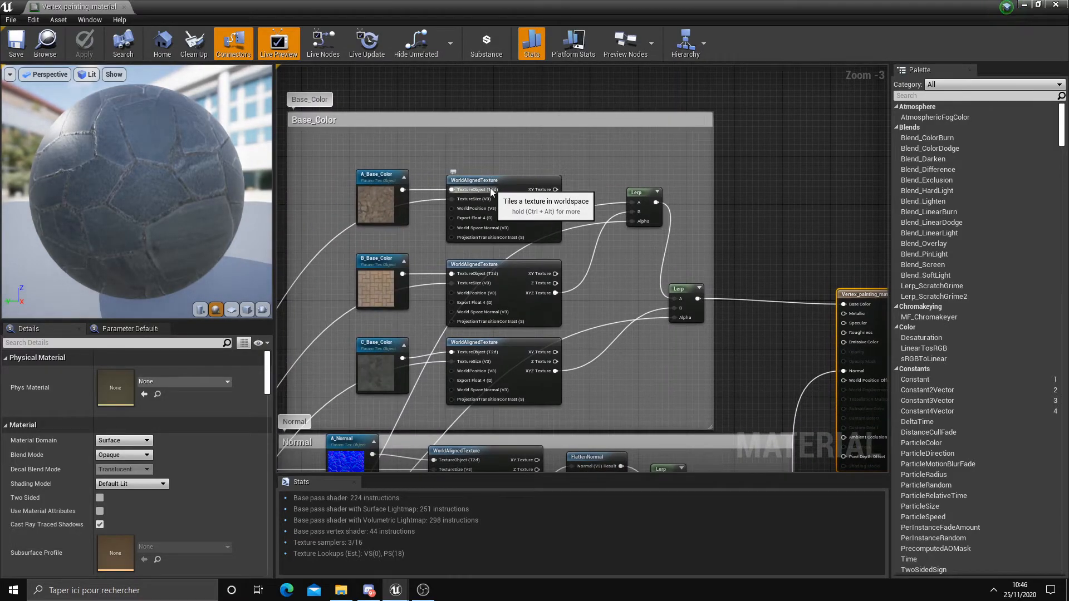
scroll(569, 226, "up", 2)
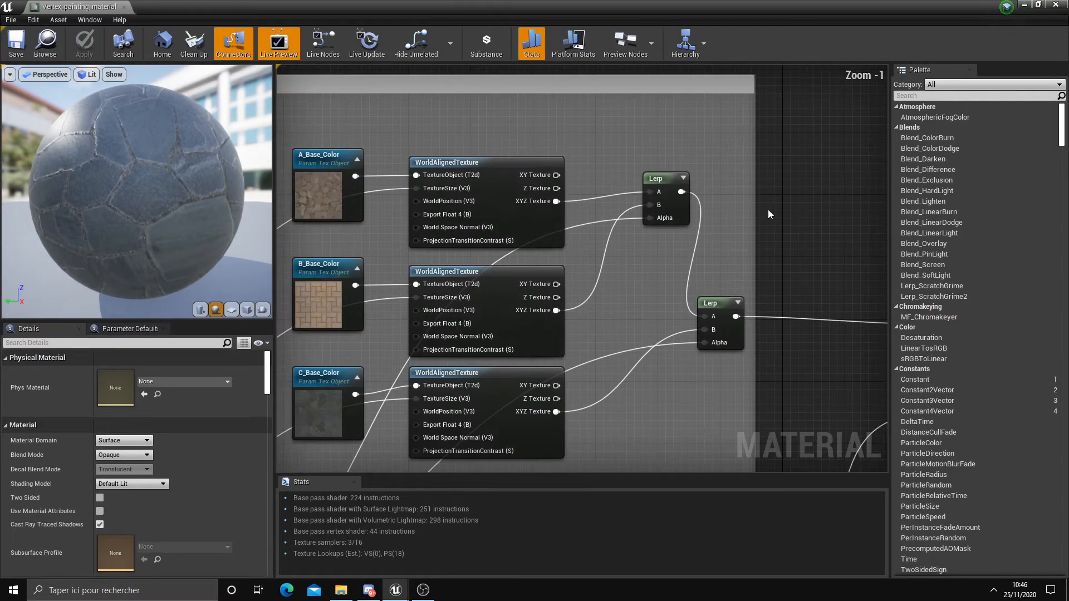
right_click_drag(766, 218, 633, 192)
left_click_drag(572, 177, 603, 177)
left_click(589, 187, "alt")
left_click(525, 219)
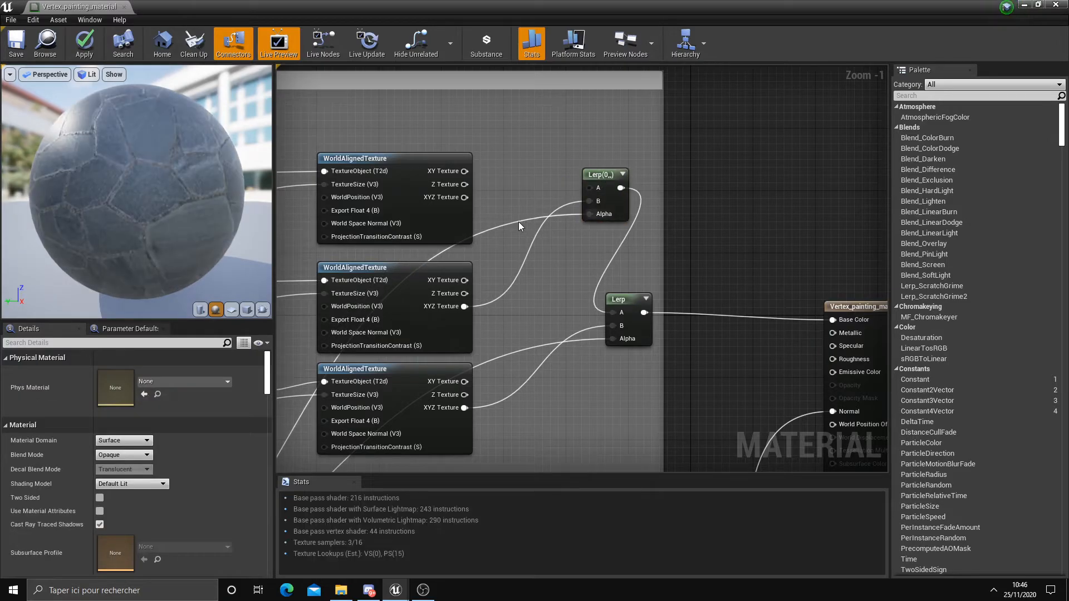
left_click(589, 213, "alt")
left_click(545, 356, "alt")
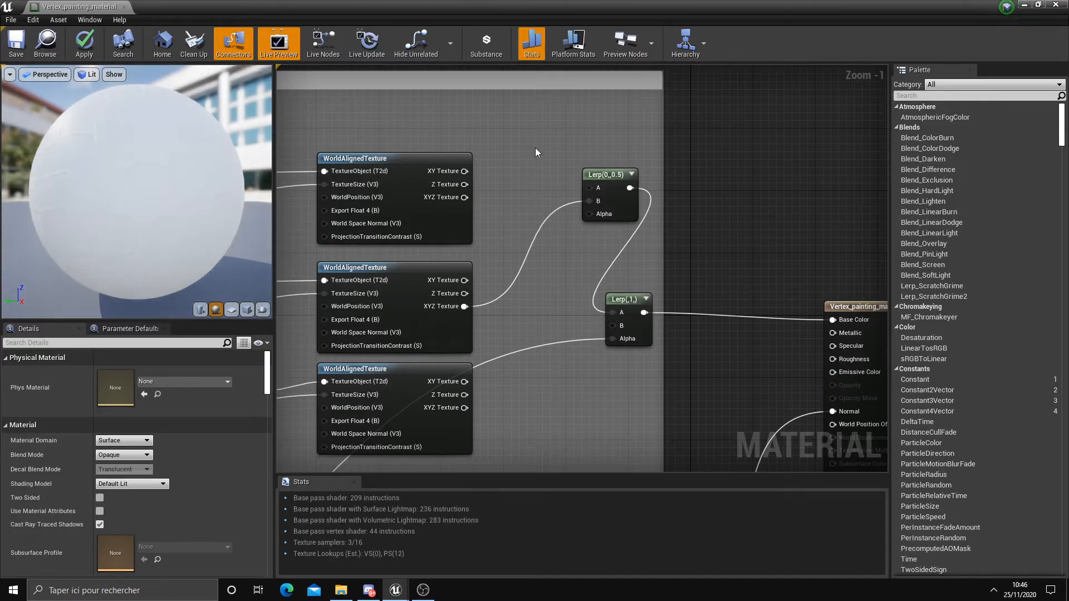
Step: Add three Multiply nodes to the Base_Color group, one beside each WorldAlignedTexture node
right_click(536, 148)
left_click(796, 139)
left_click(530, 147)
left_click_drag(549, 169, 522, 144)
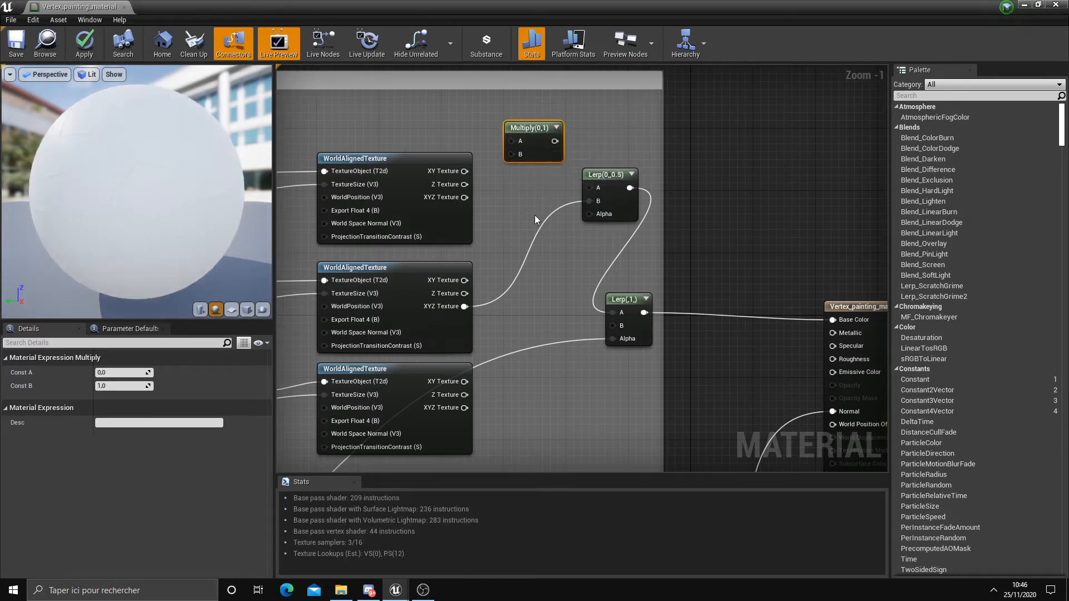
left_click(525, 290)
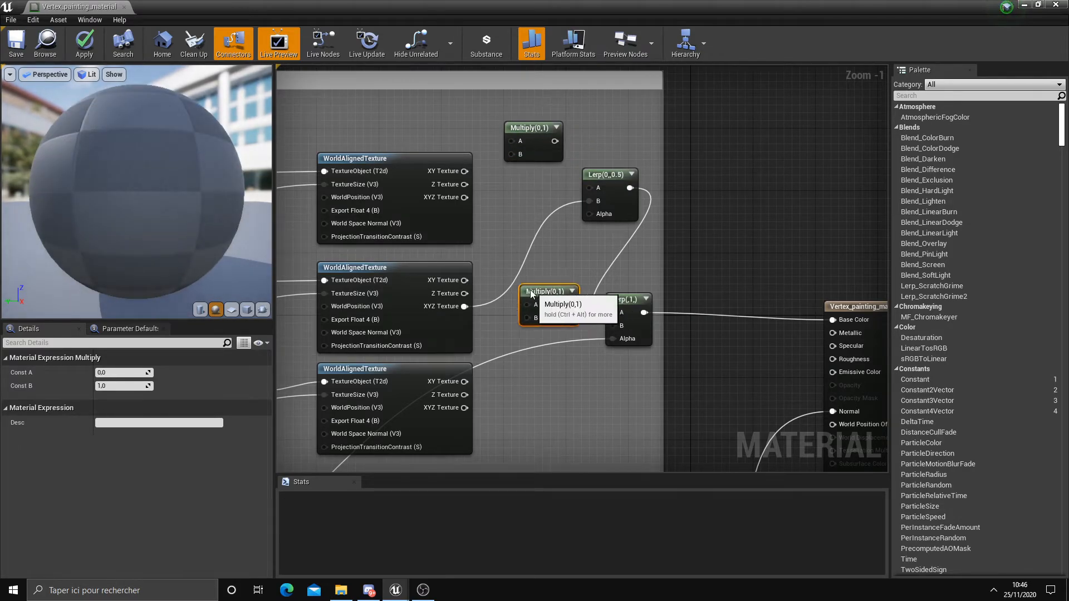
left_click(534, 381)
right_click_drag(574, 131, 615, 140)
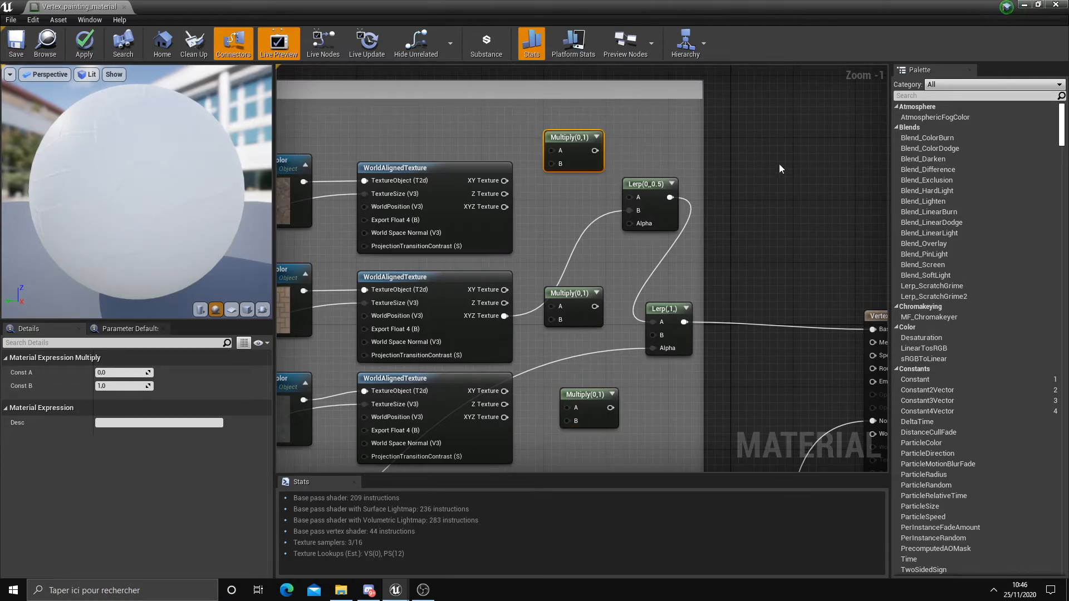
left_click(730, 166)
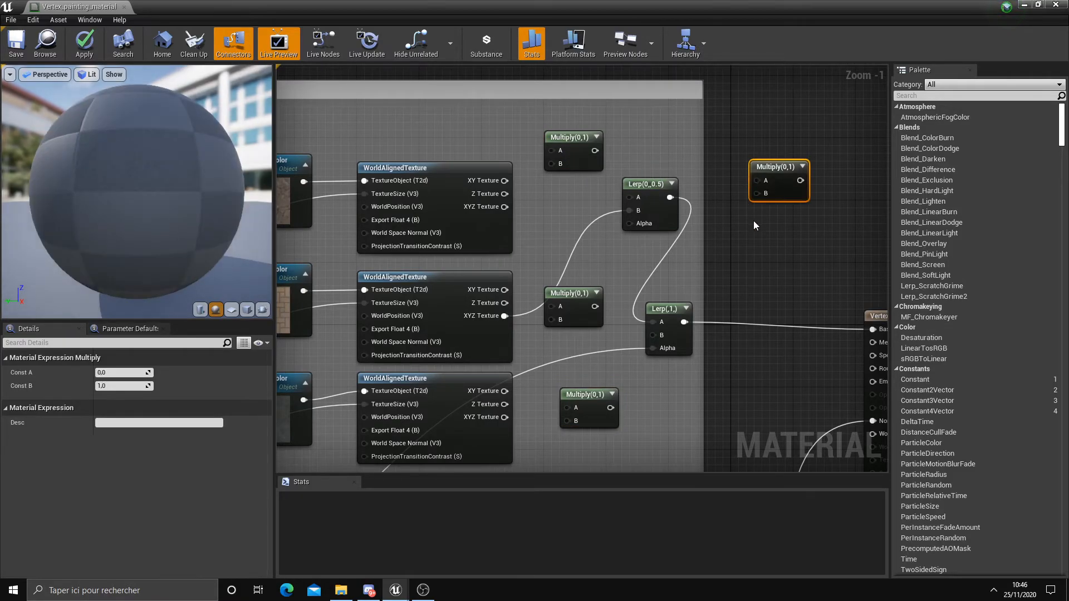
left_click(824, 172)
key("Delete")
left_click(862, 177)
key("Delete")
left_click(787, 229)
key("Delete")
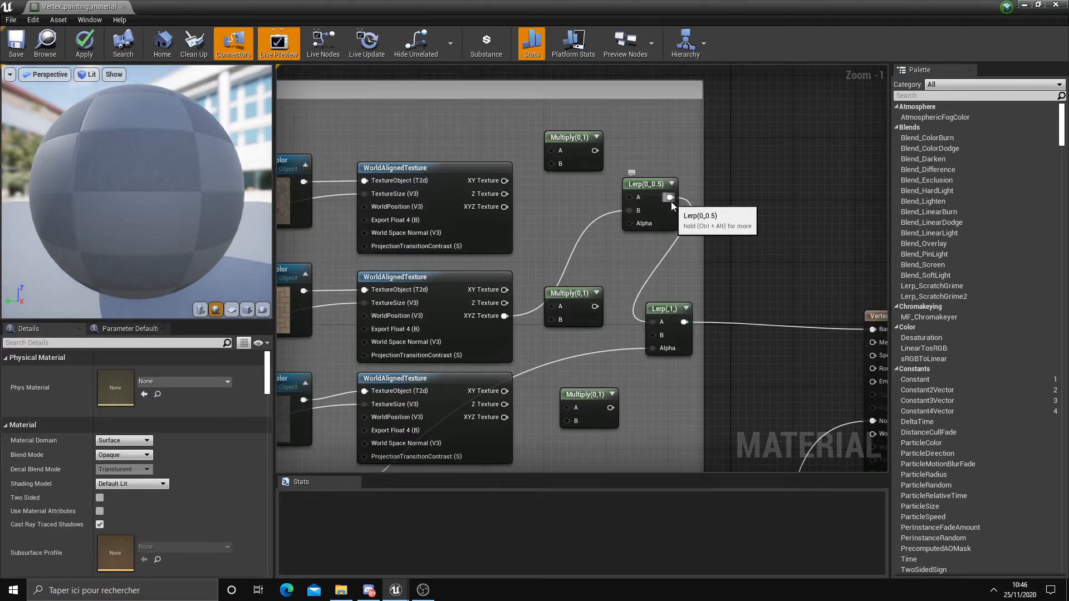
left_click(791, 174)
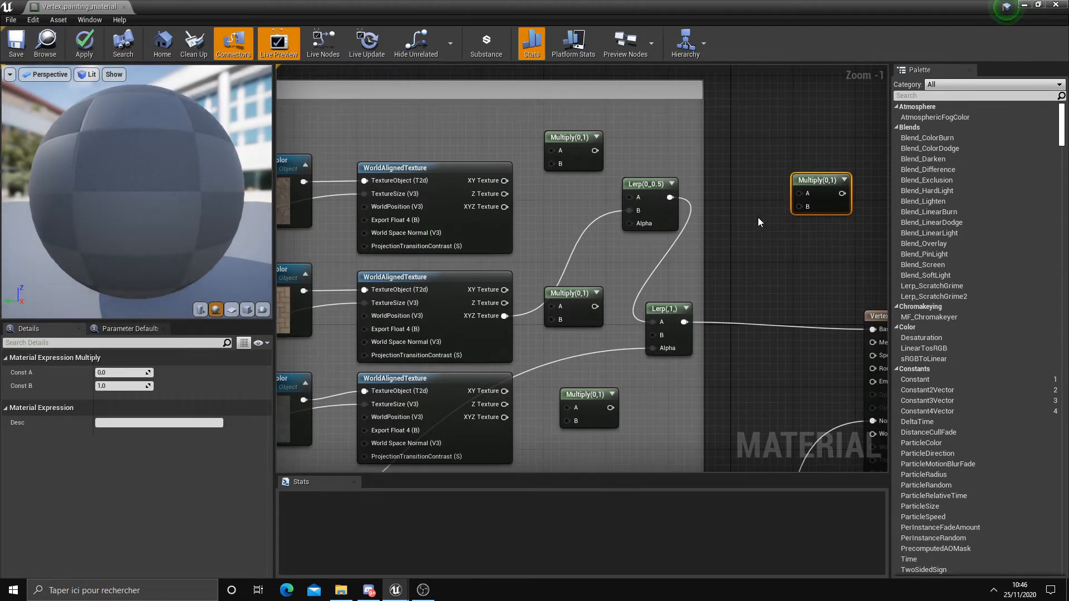
left_click(749, 247)
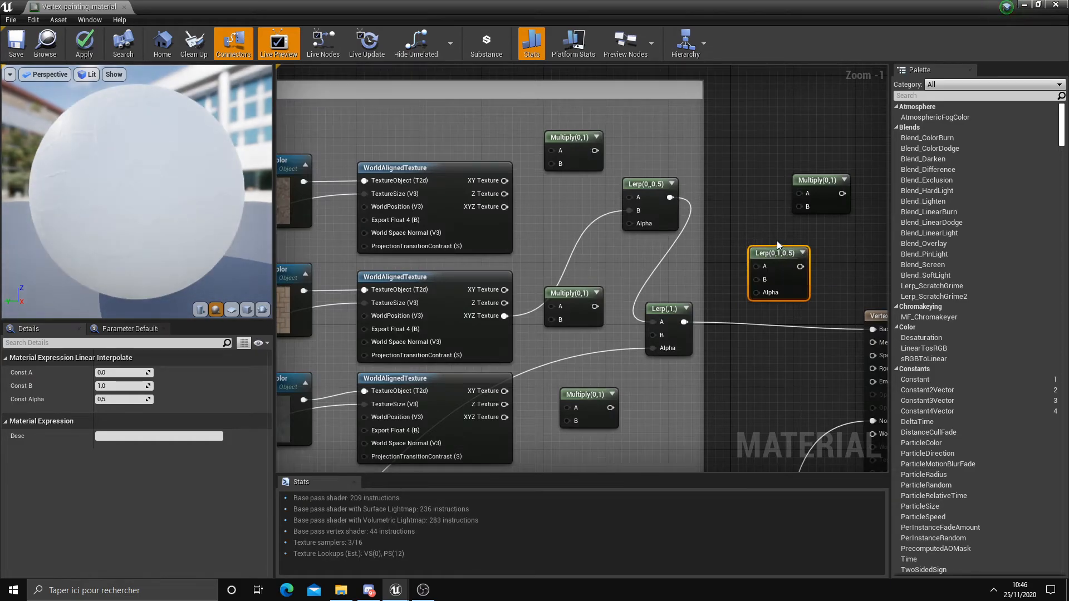
left_click(811, 186)
key("Delete")
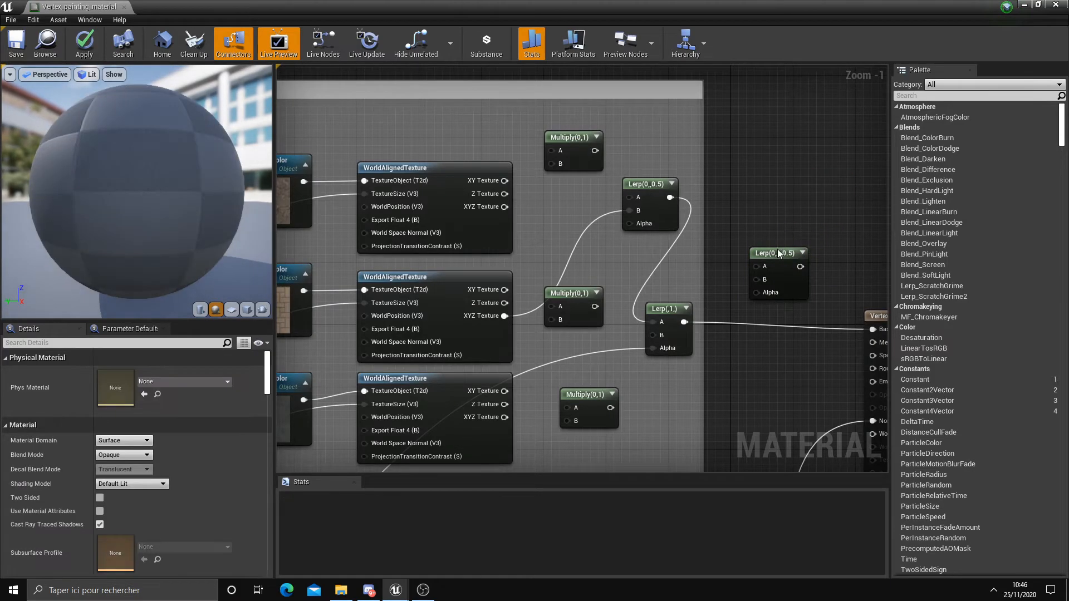
left_click(778, 256)
key("Delete")
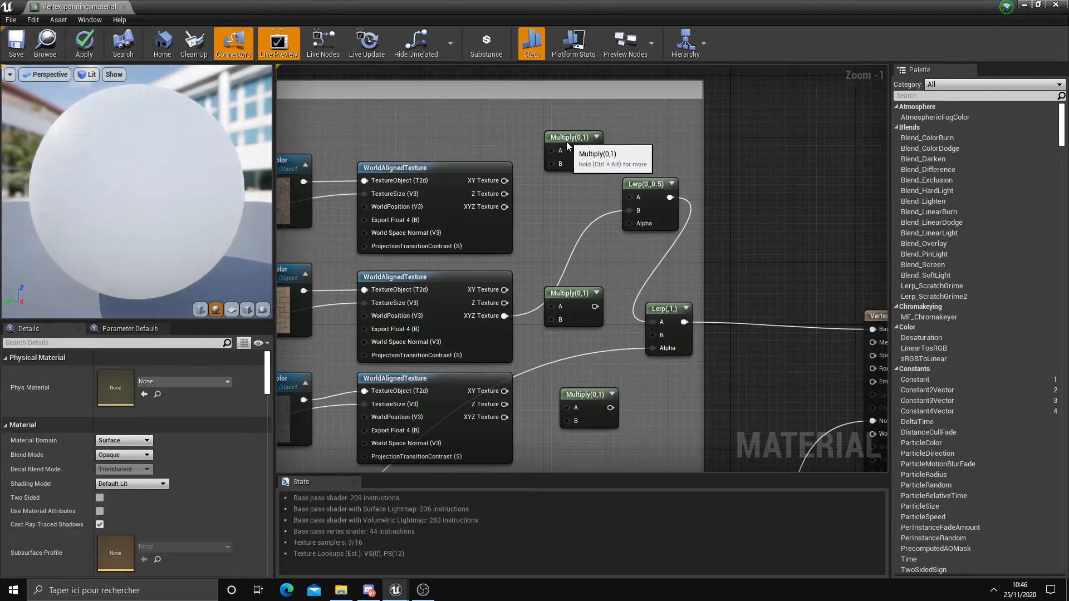
Step: Connect each base color WorldAlignedTexture's XYZ Texture output to its Multiply node's B input, and disconnect the first Lerp's B input
left_click_drag(571, 143, 571, 182)
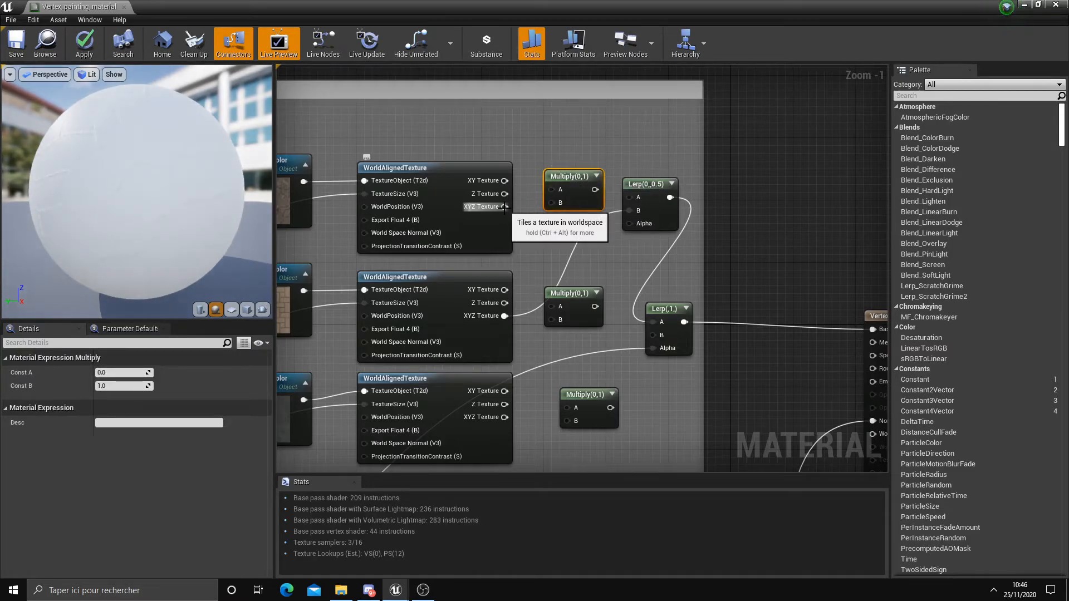
left_click_drag(503, 208, 551, 204)
left_click_drag(503, 315, 551, 320)
right_click_drag(546, 340, 549, 312)
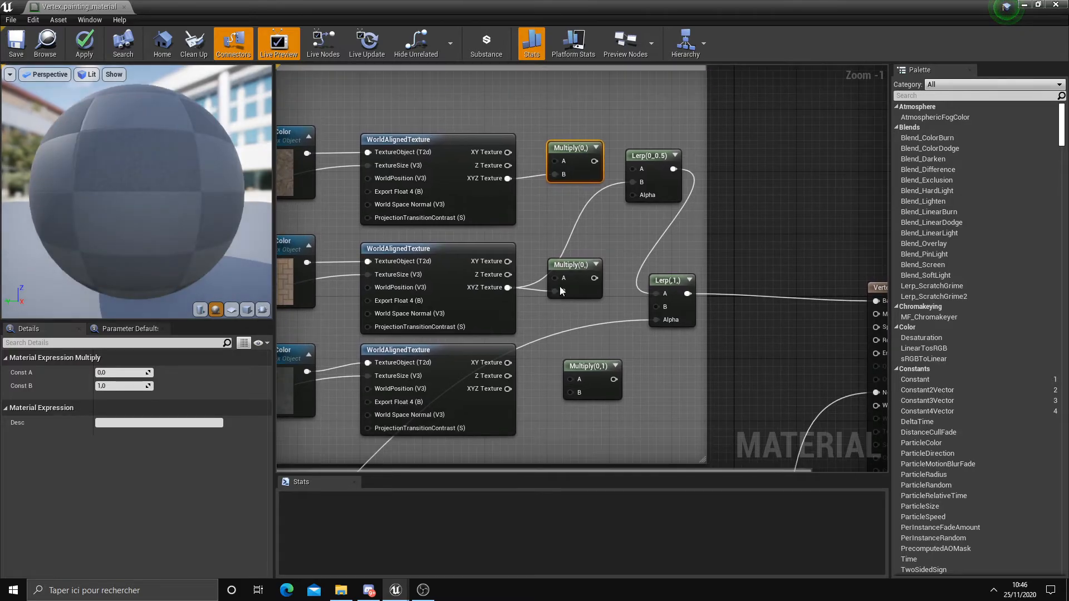
left_click(586, 203, "alt")
left_click_drag(507, 389, 569, 392)
Step: Add a VectorParameter node named A_color and place it beside the first Lerp node
right_click(758, 212)
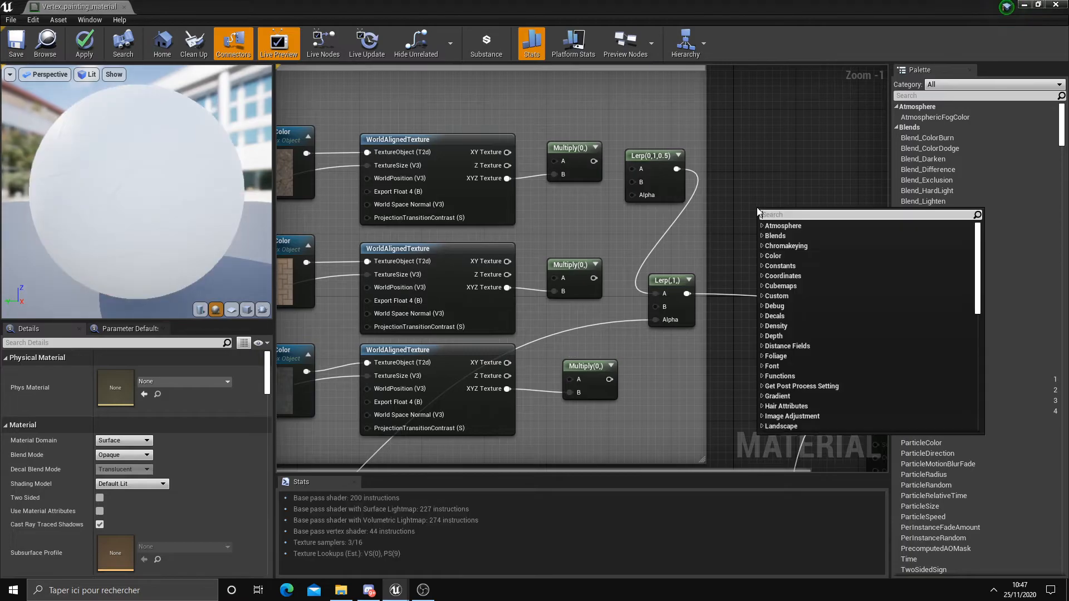
type("Vecto")
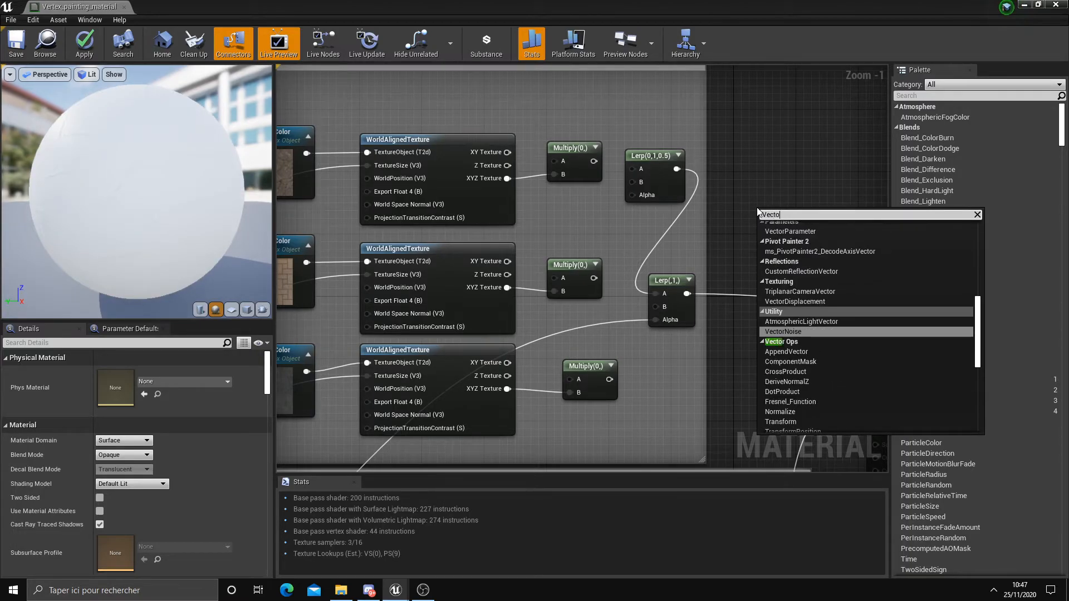
scroll(836, 353, "down", 5)
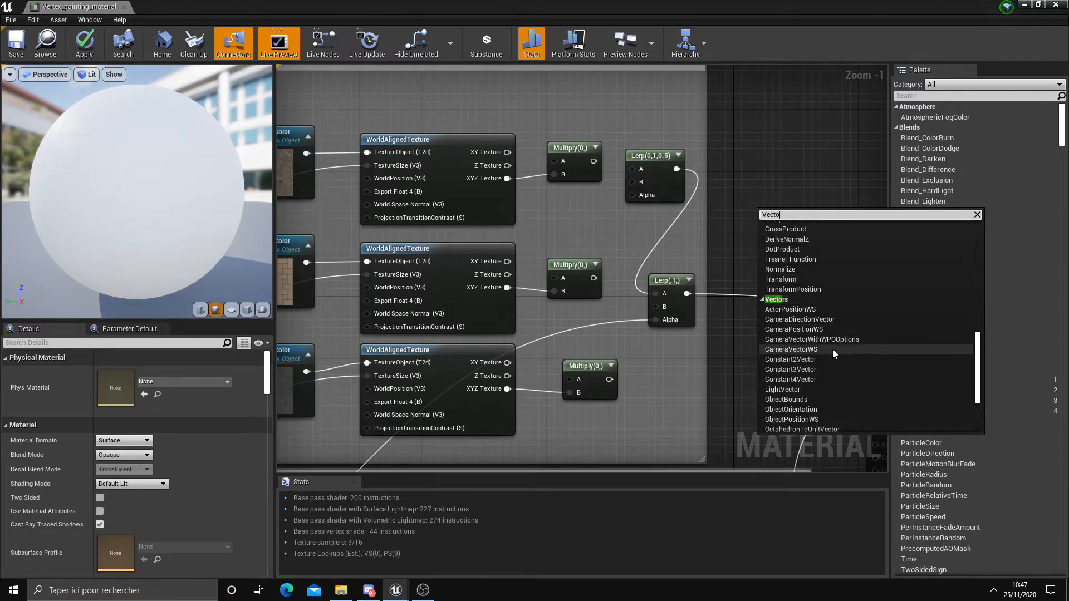
scroll(817, 377, "up", 5)
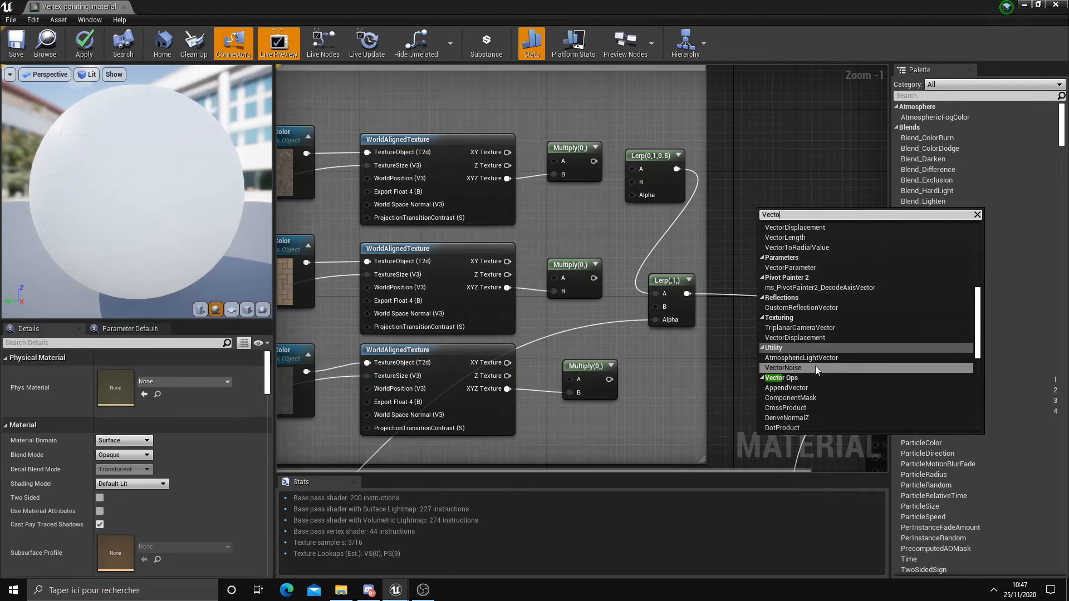
left_click(791, 268)
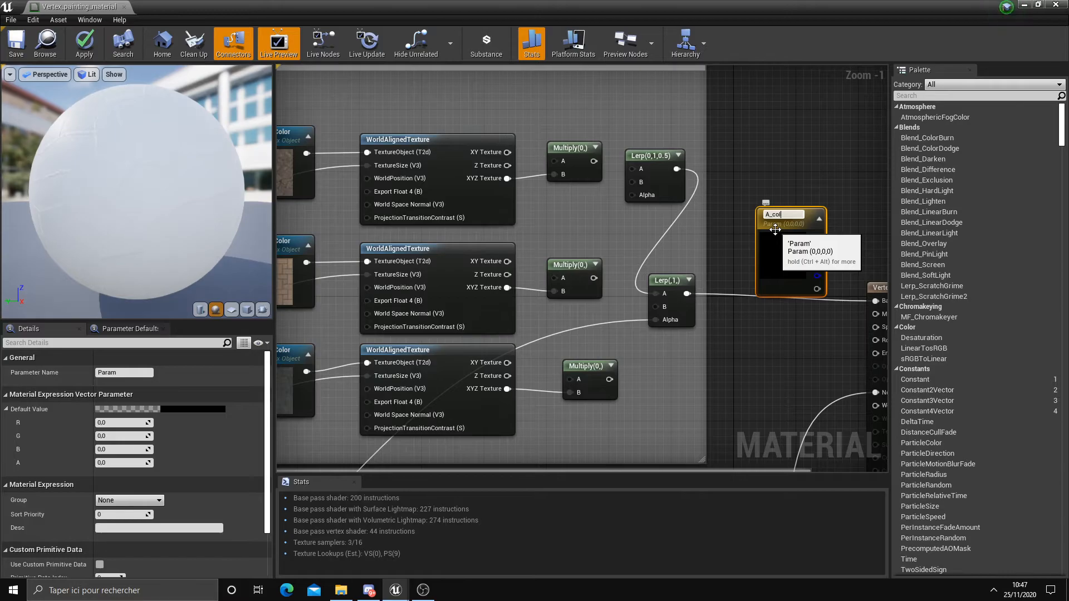
left_click(779, 189)
left_click_drag(789, 217, 758, 150)
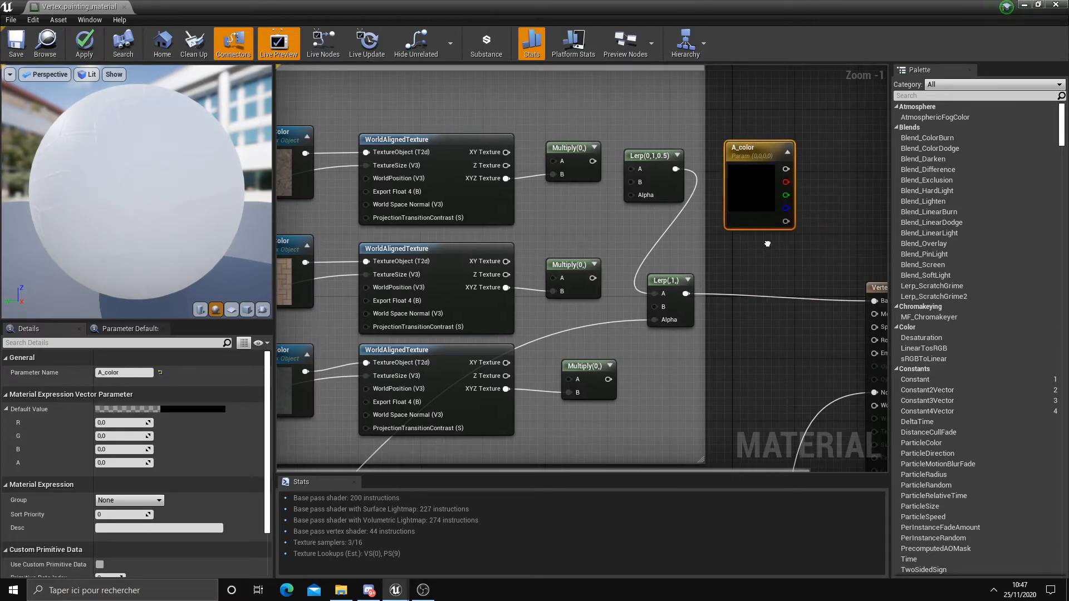
Step: Add a second VectorParameter named B_Color and place it below A_color
right_click(768, 243)
type("vecto")
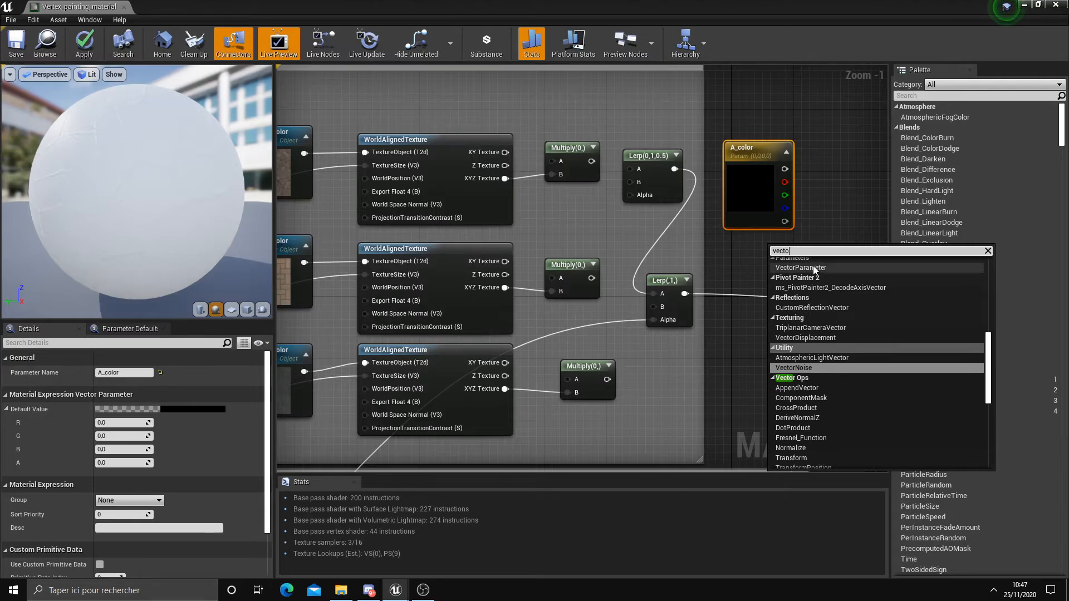
left_click(813, 267)
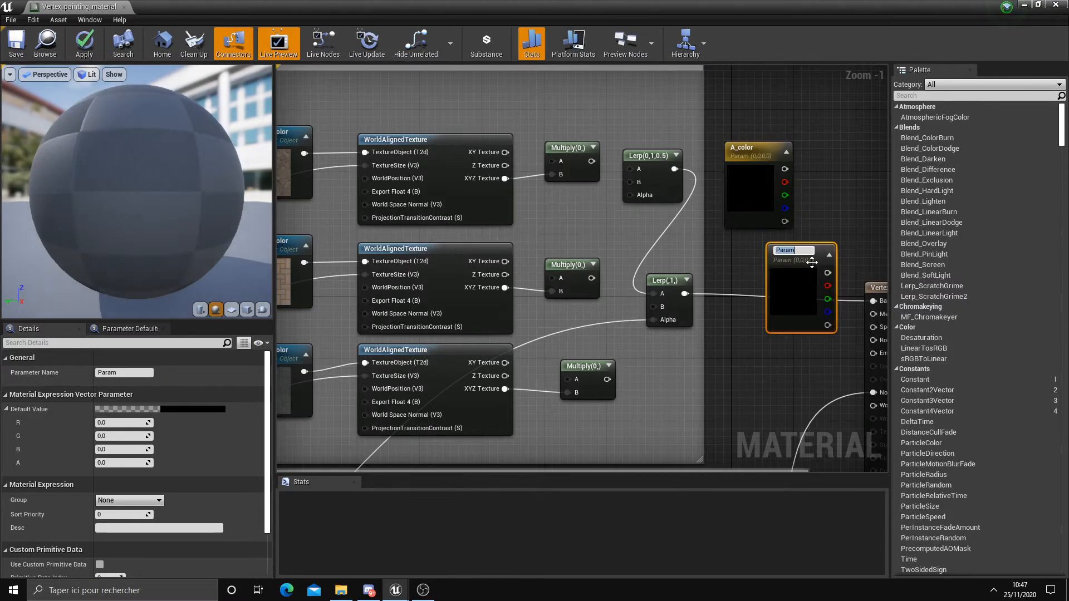
type("B_Color")
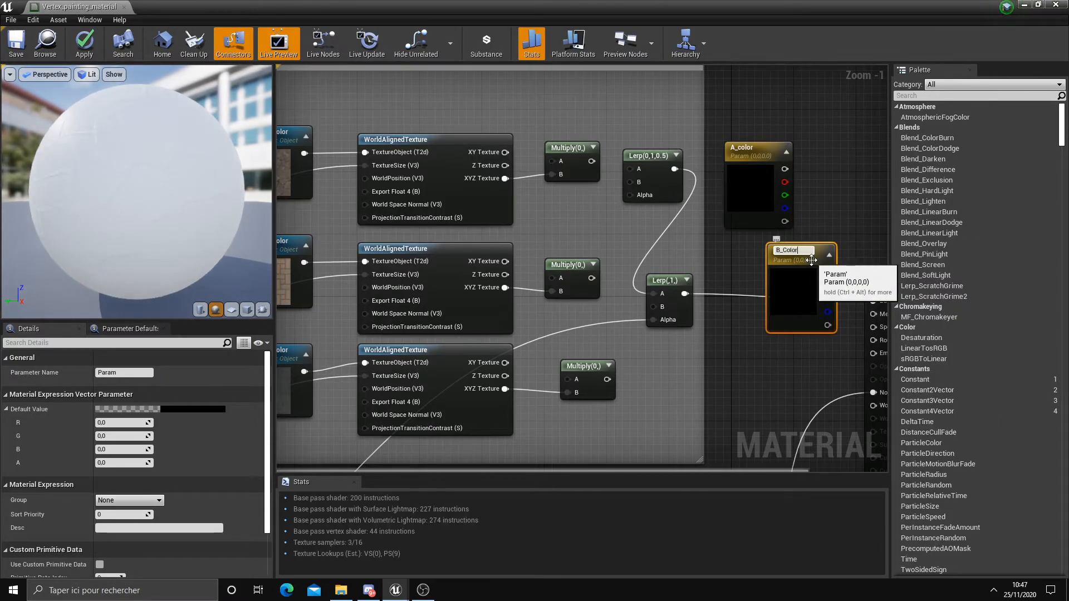
key("Return")
left_click(808, 234)
left_click_drag(792, 256, 774, 240)
Step: Add a third VectorParameter named C_Color beside the third Multiply node, and move A_color slightly up to clear B_Color
left_click(830, 208)
right_click(830, 208)
type("Vec")
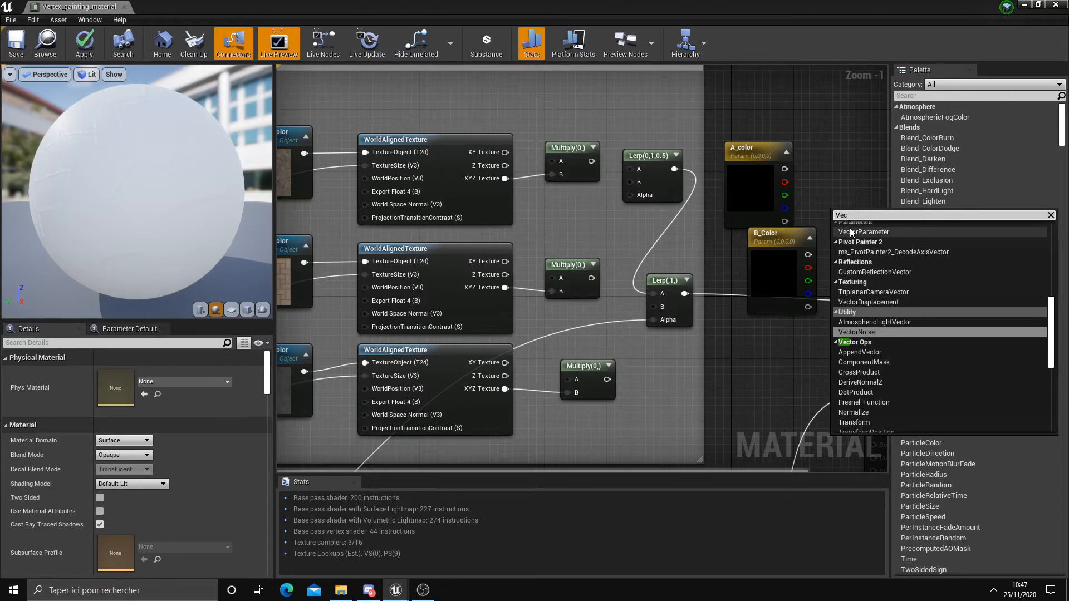
left_click(852, 233)
type("C_Color")
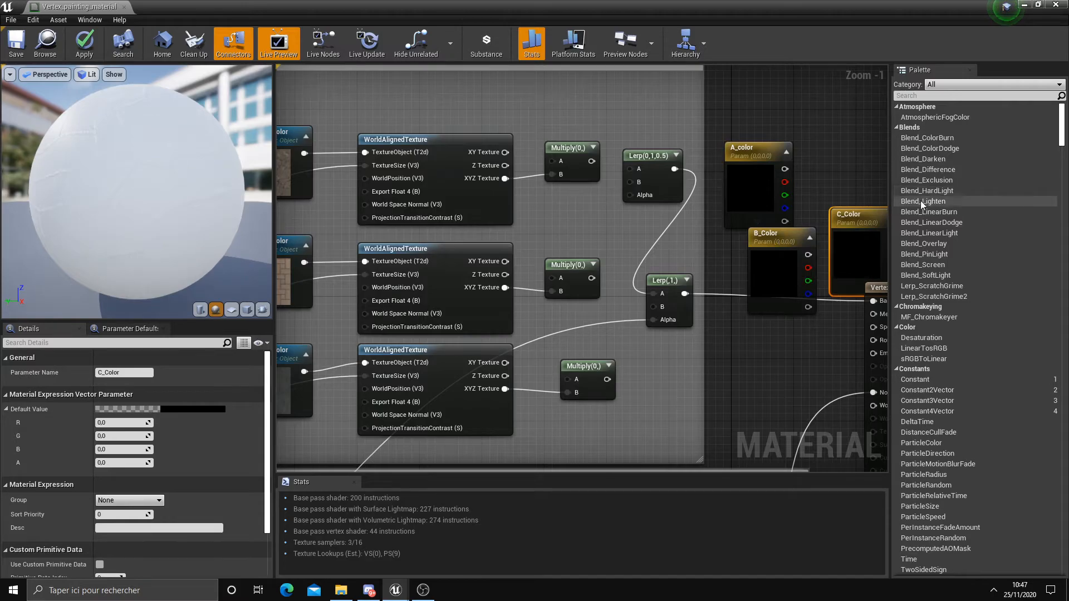
left_click_drag(852, 217, 669, 363)
left_click_drag(746, 158, 743, 142)
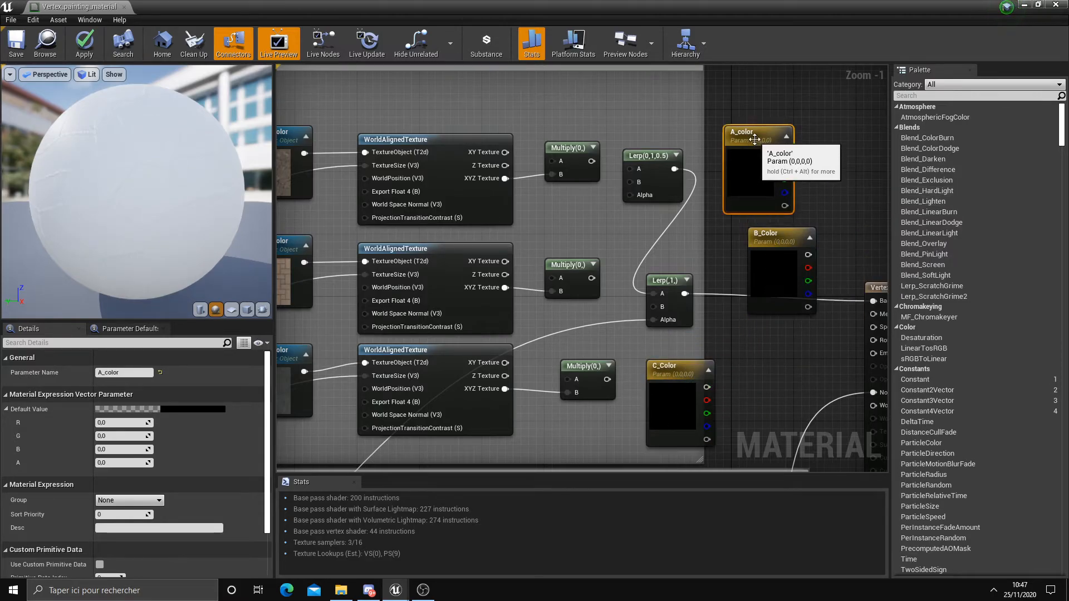
Step: Set A_color's default value to white with R 1, G 1 and B 1
left_click(782, 230)
left_click(674, 367)
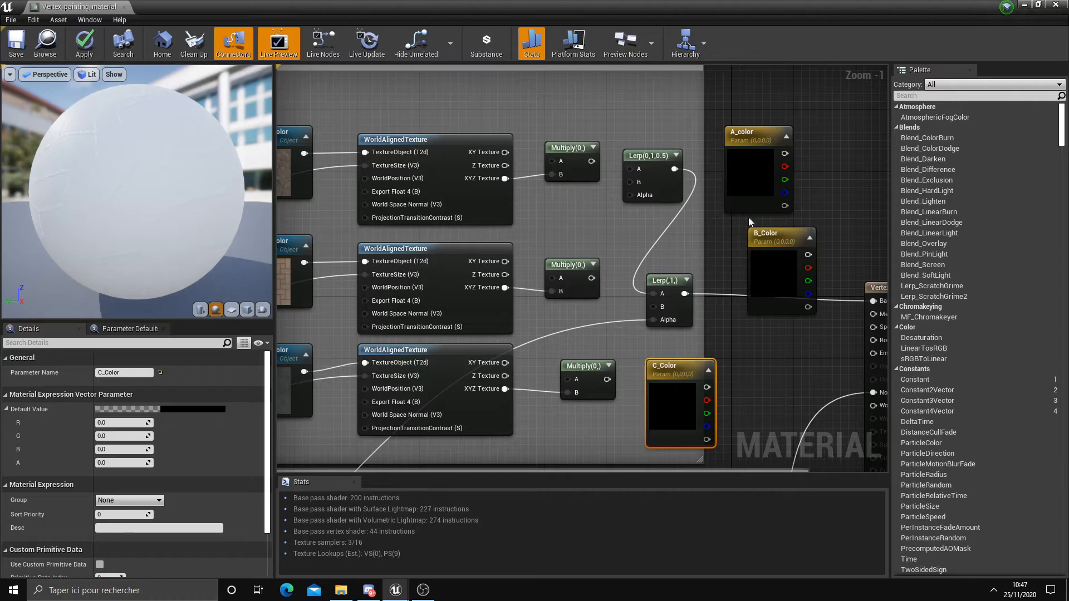
left_click(128, 410)
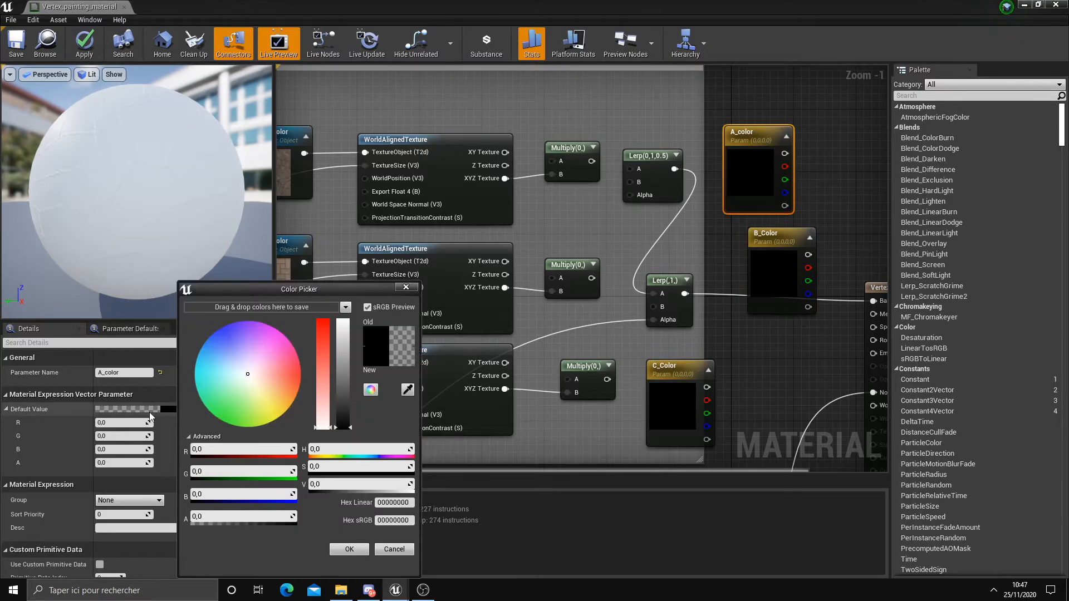
left_click(349, 549)
left_click(123, 423)
type("1")
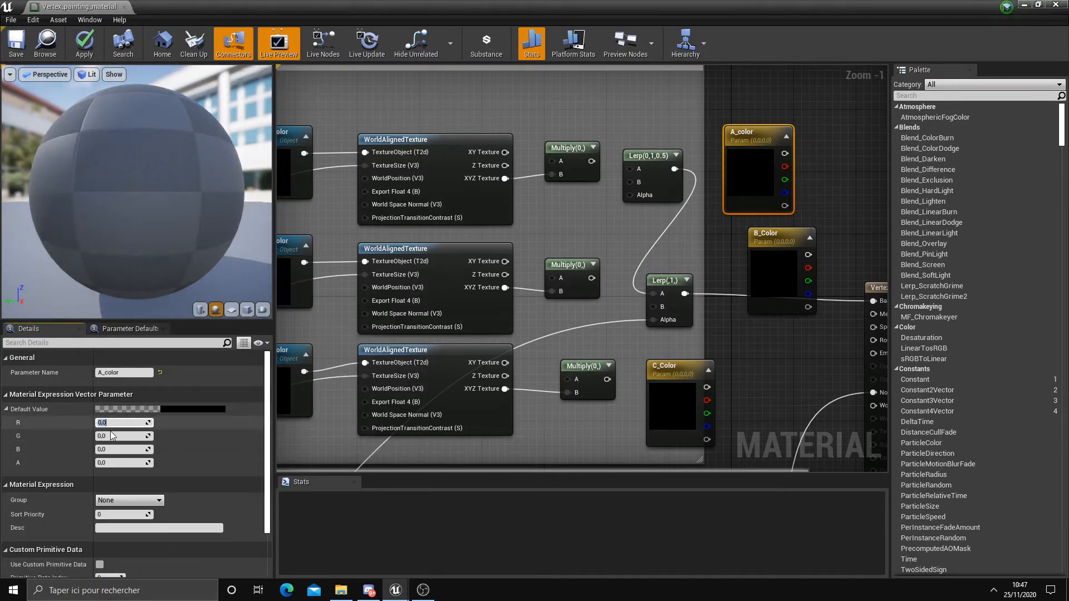
left_click(122, 436)
type("1")
left_click(113, 449)
type("1")
Step: Set B_Color's default value to white with R 1, G 1 and B 1
left_click(754, 261)
left_click(123, 422)
type("1")
left_click(122, 436)
type("1")
left_click(122, 449)
type("1")
Step: Set C_Color's default value to white with R 1, G 1 and B 1
left_click(665, 368)
left_click(111, 422)
type("1")
left_click(112, 436)
type("1")
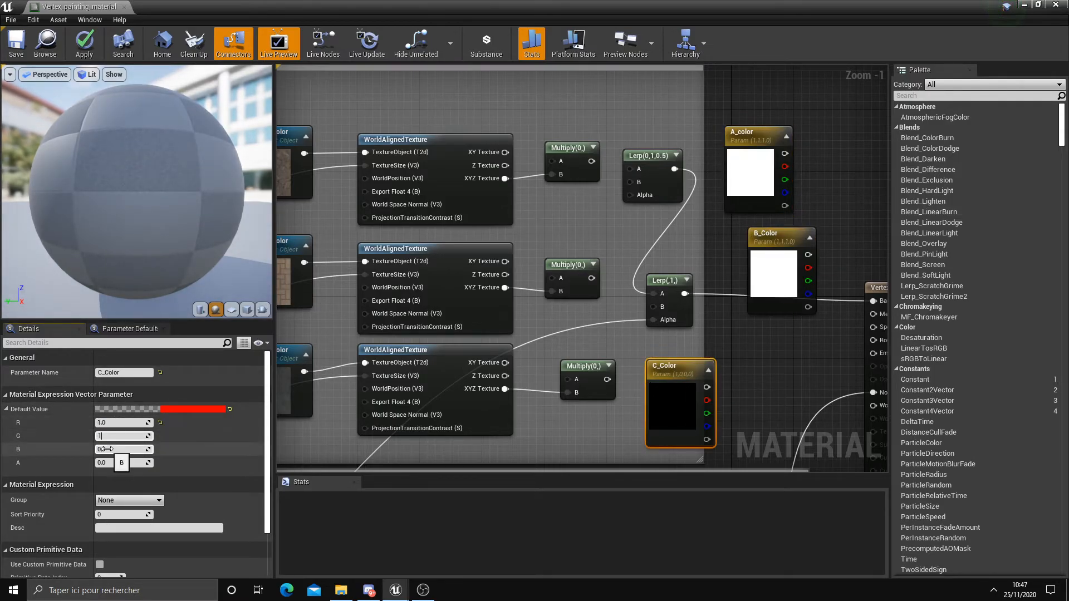
Step: Move C_Color, B_Color and A_color beside their matching Multiply nodes and connect each one to that node's A input
left_click_drag(659, 368, 572, 344)
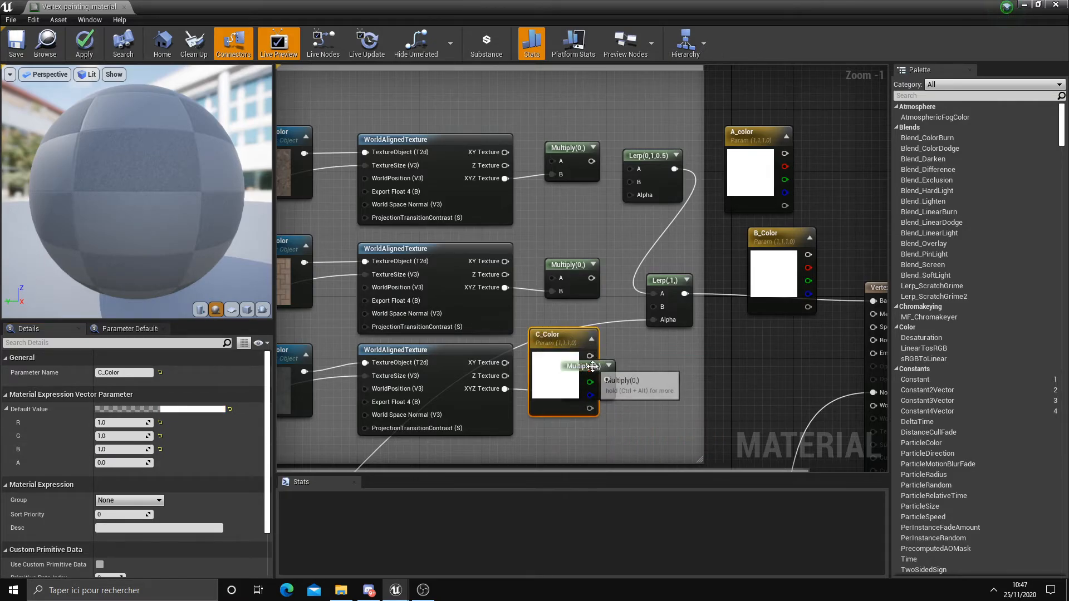
mouse_move(631, 380)
left_mouse_down()
mouse_move(593, 372)
mouse_move(656, 379)
mouse_move(622, 387)
left_mouse_up()
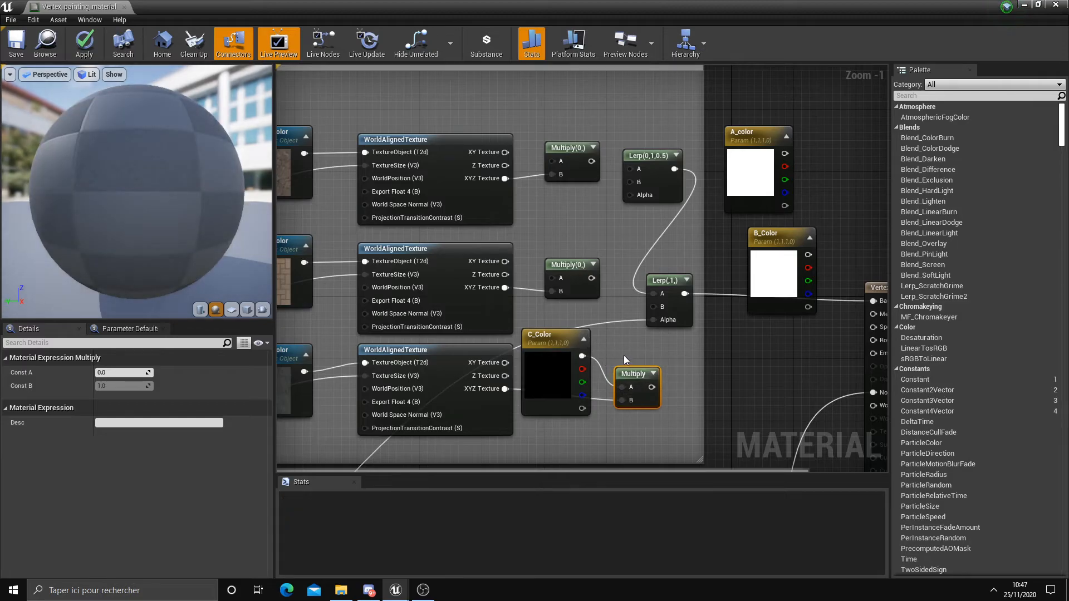
left_click_drag(774, 237, 552, 278)
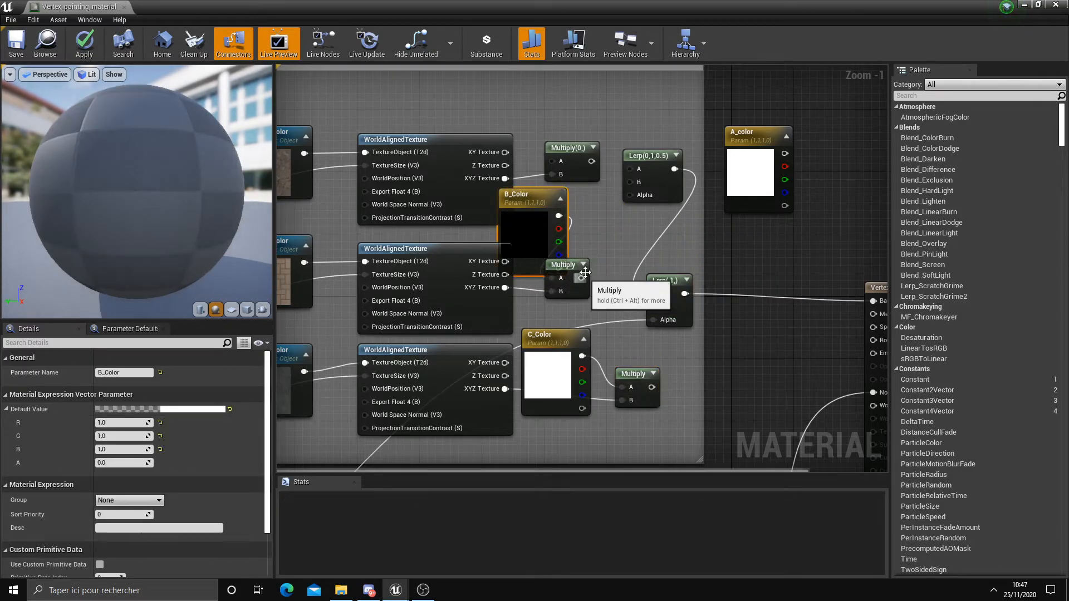
left_click_drag(754, 128, 554, 225)
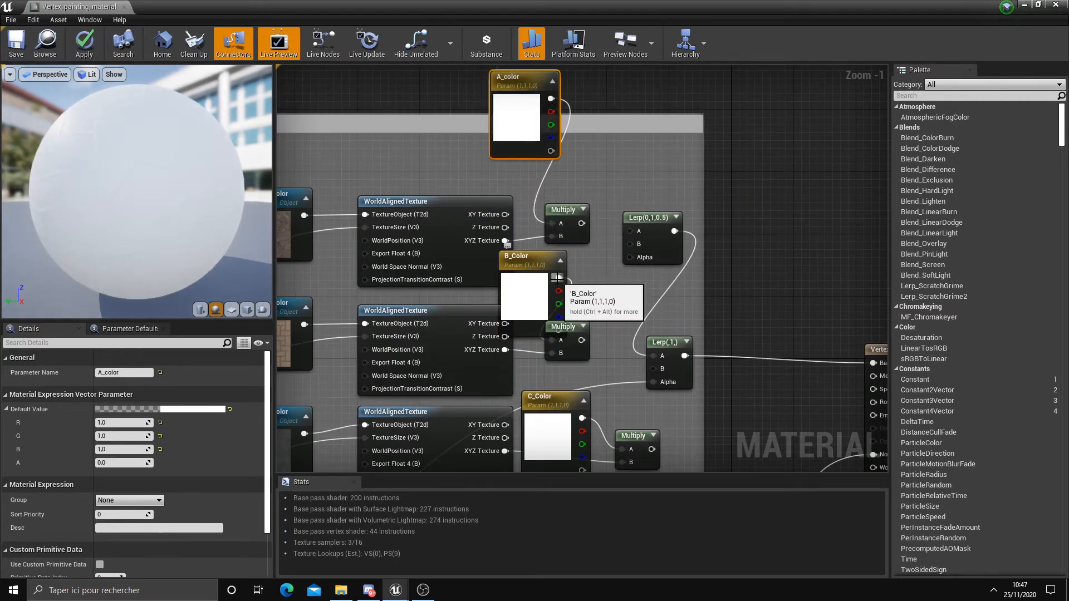
Step: Shift B_Color and the first WorldAlignedTexture node slightly to tidy the wiring around the Multiply nodes
left_click_drag(542, 272, 533, 263)
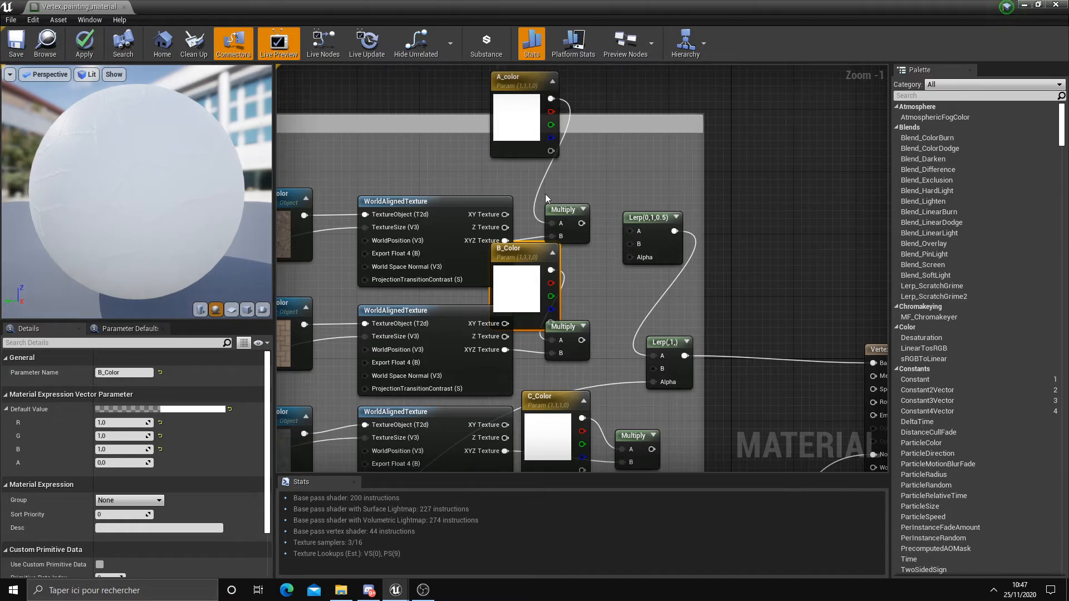
left_click_drag(474, 206, 466, 198)
right_click_drag(523, 206, 574, 153)
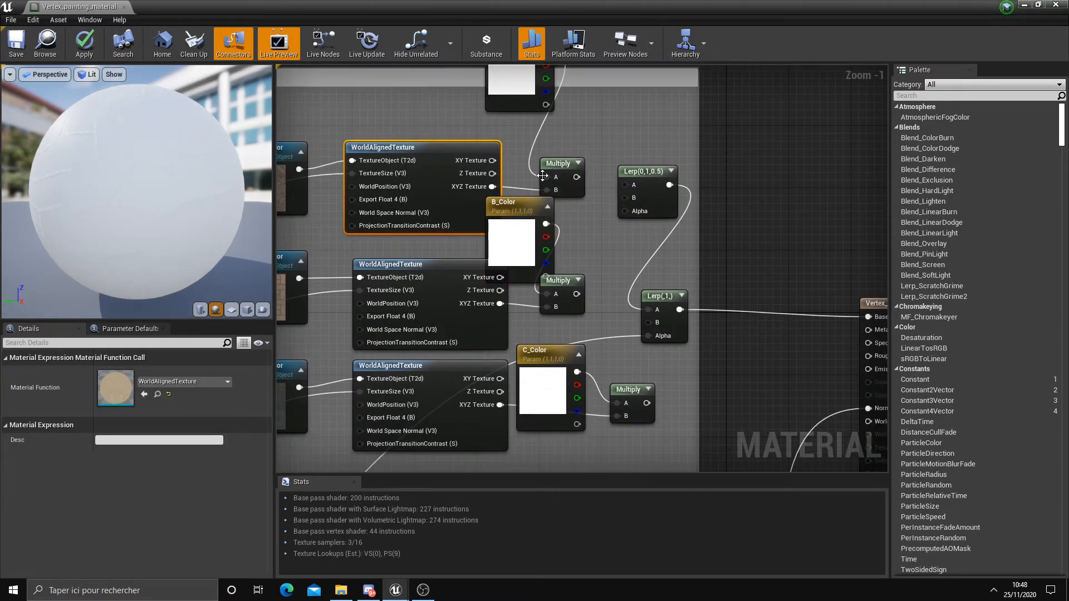
left_click_drag(499, 188, 499, 188)
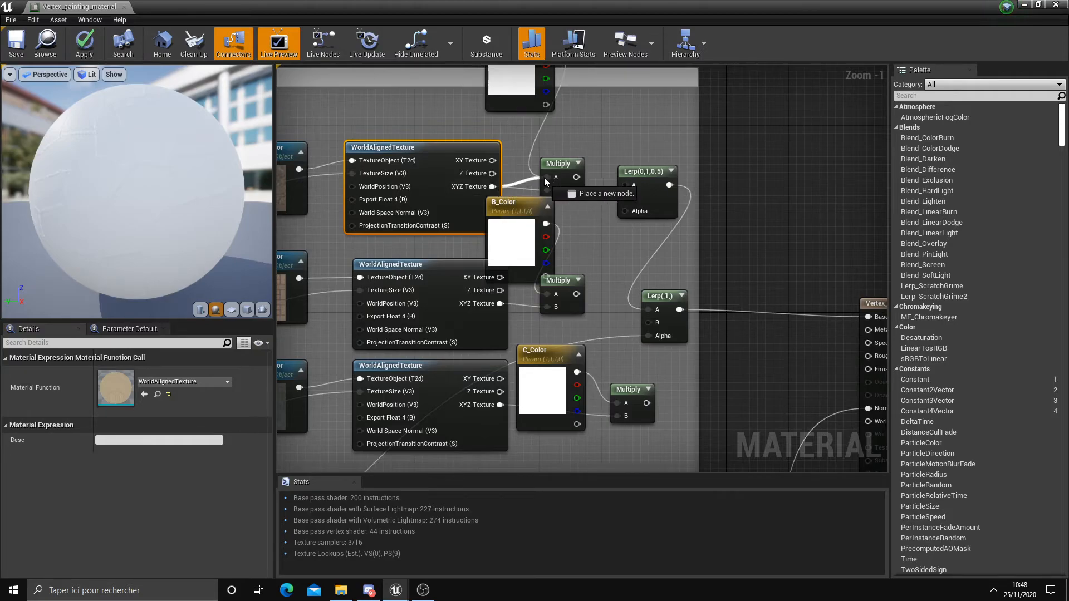
Step: Connect the first and second Multiply nodes to the first Lerp's A and B inputs, and Vertex Color to its Alpha
right_click_drag(546, 62, 537, 90)
left_click_drag(536, 90, 613, 215)
left_click_drag(565, 324, 612, 228)
right_click_drag(607, 273, 612, 239)
scroll(613, 240, "down", 3)
right_click_drag(399, 256, 480, 363)
left_click_drag(499, 450, 823, 155)
Step: Connect the third Multiply node's output to the second Lerp's B input
scroll(796, 198, "up", 3)
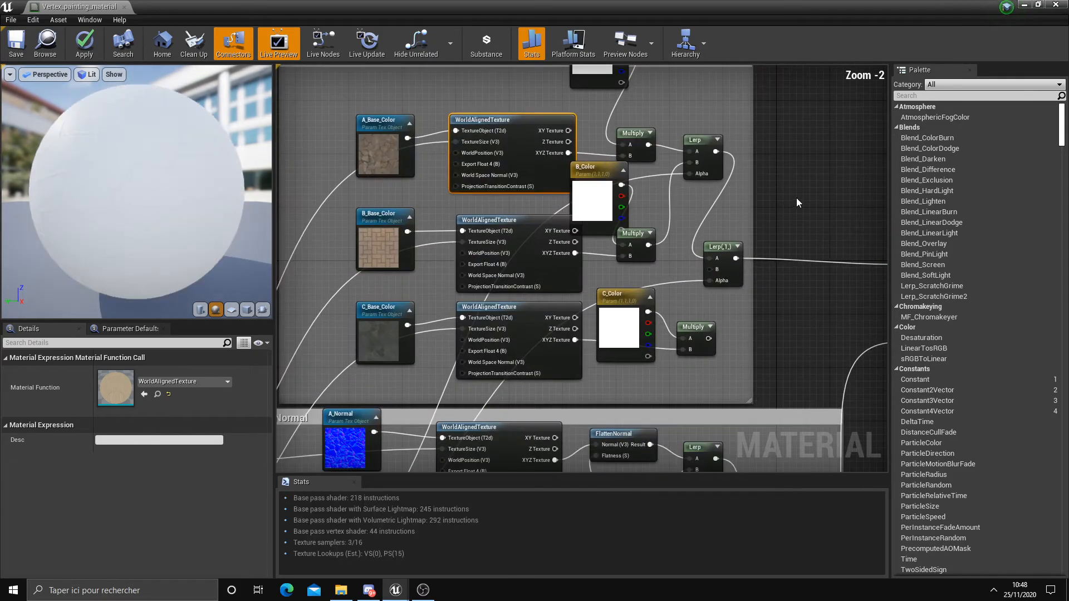
left_click_drag(693, 362, 689, 319)
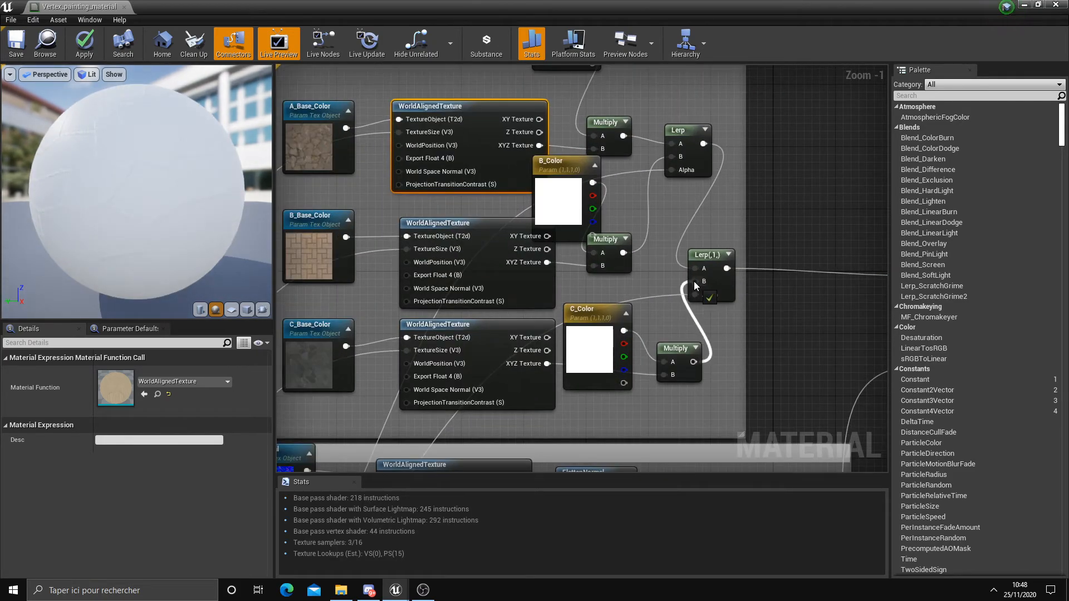
left_click_drag(694, 282, 695, 282)
Step: Add a reroute node on the wire from A_Texture_Size to the first base color WorldAlignedTexture and move it level with A_Base_Color
scroll(734, 323, "down", 3)
right_click_drag(484, 357, 471, 278)
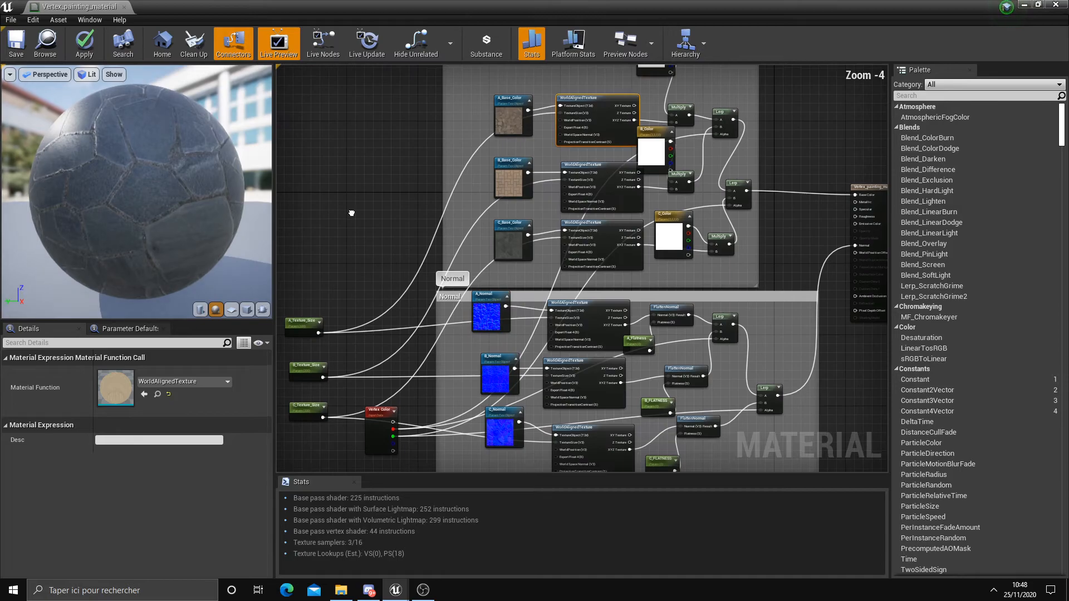
right_click_drag(328, 327, 363, 275)
right_click_drag(544, 240, 533, 330)
scroll(433, 263, "up", 1)
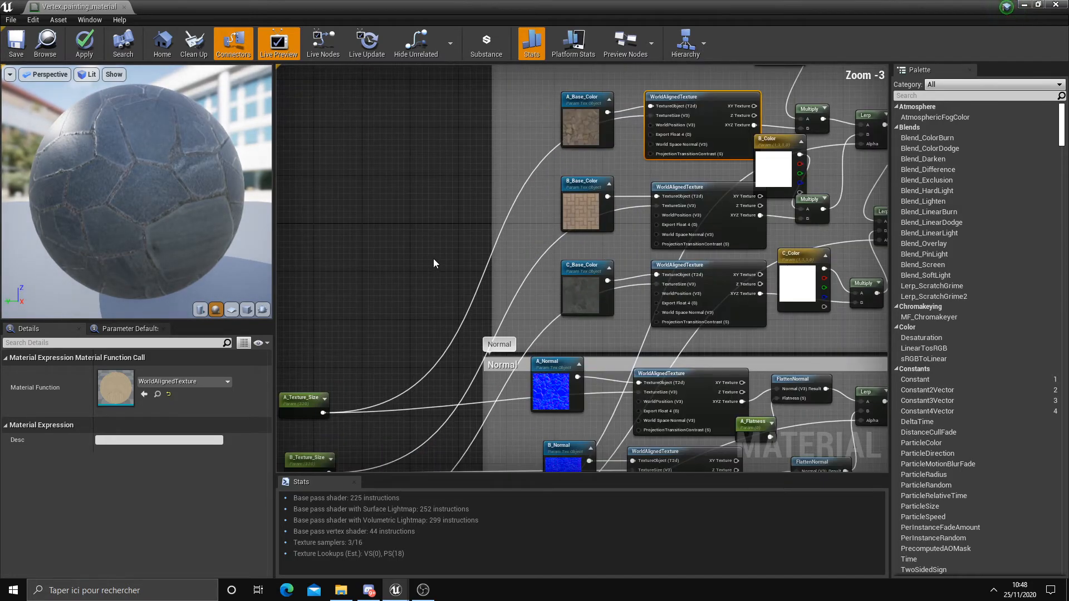
double_click(483, 277)
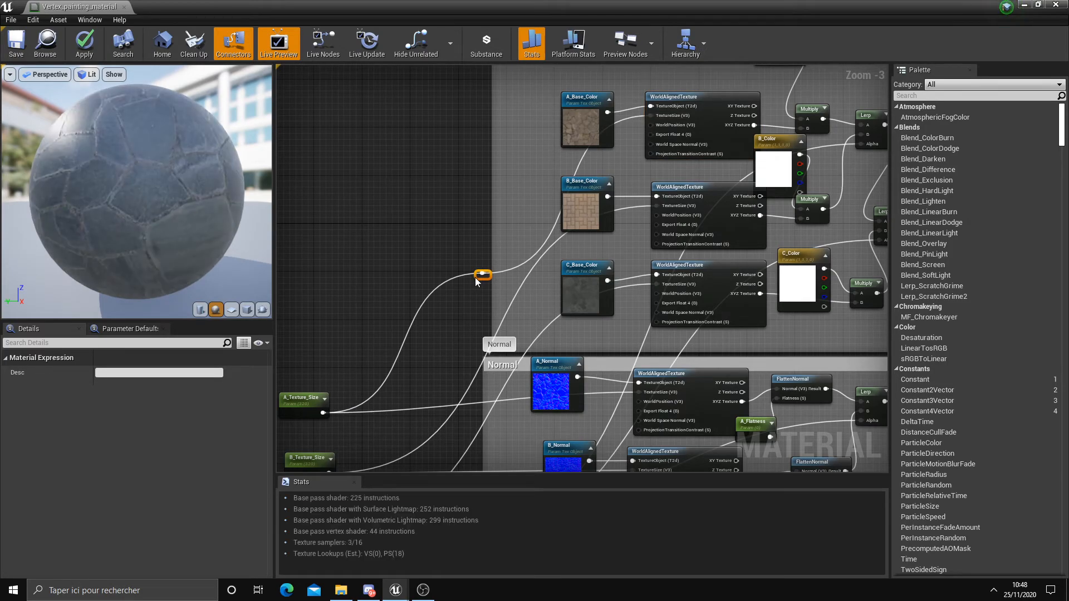
left_click_drag(476, 278, 449, 215)
left_click_drag(432, 130, 430, 120)
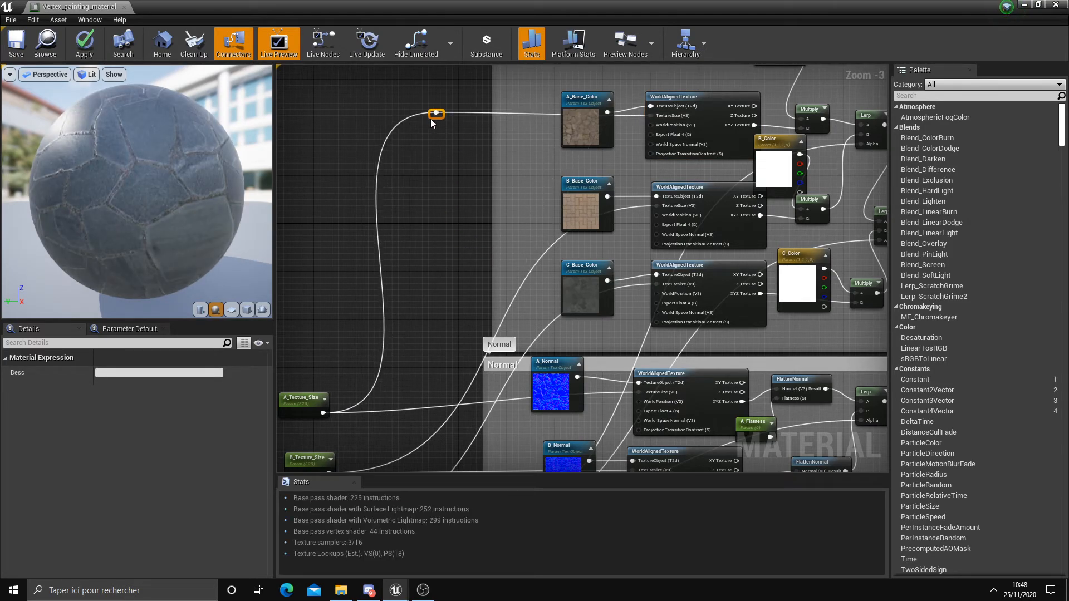
Step: Add a reroute node on the wire from B_Texture_Size to the second base color WorldAlignedTexture and move it level with B_Base_Color
right_click_drag(419, 171, 440, 156)
double_click(536, 279)
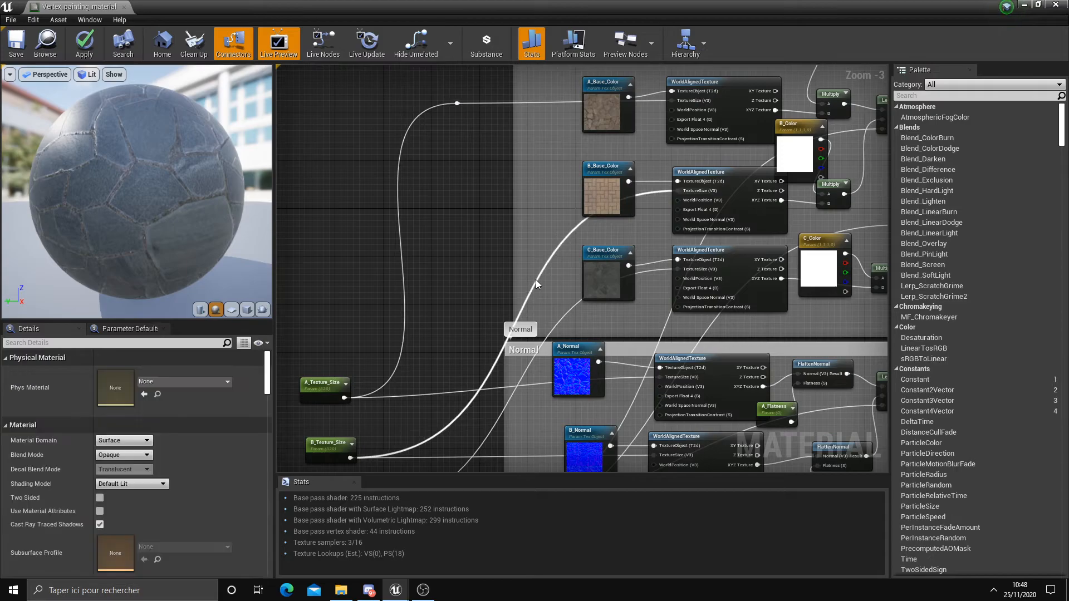
left_click_drag(528, 283, 483, 233)
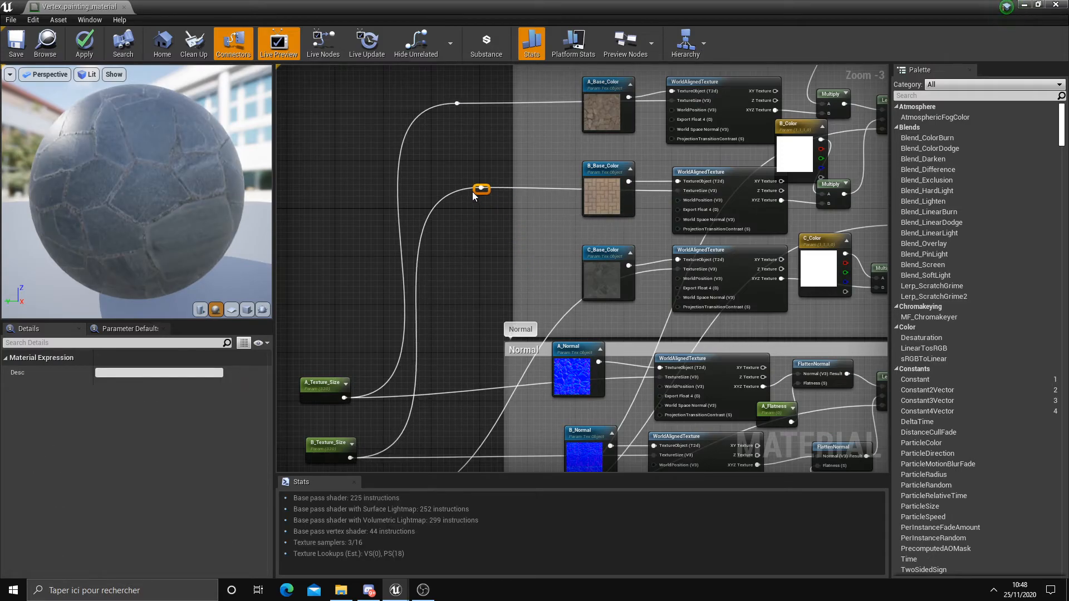
Step: Add a reroute node on the wire from C_Texture_Size to the third base color WorldAlignedTexture and move it level with C_Base_Color
right_click_drag(471, 336, 466, 269)
left_click(496, 345)
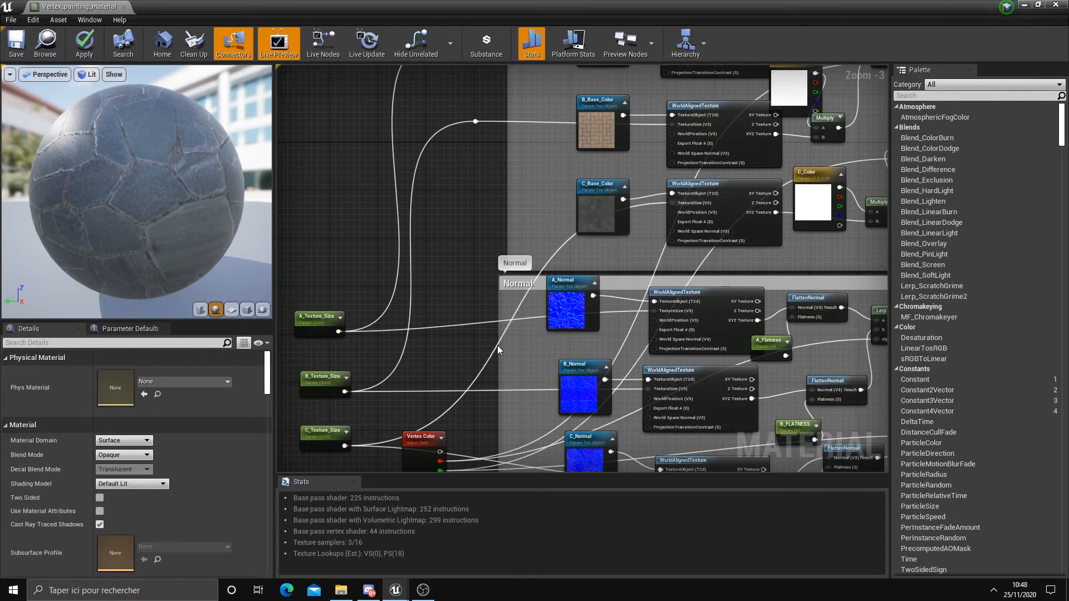
double_click(496, 345)
left_click_drag(496, 345, 462, 207)
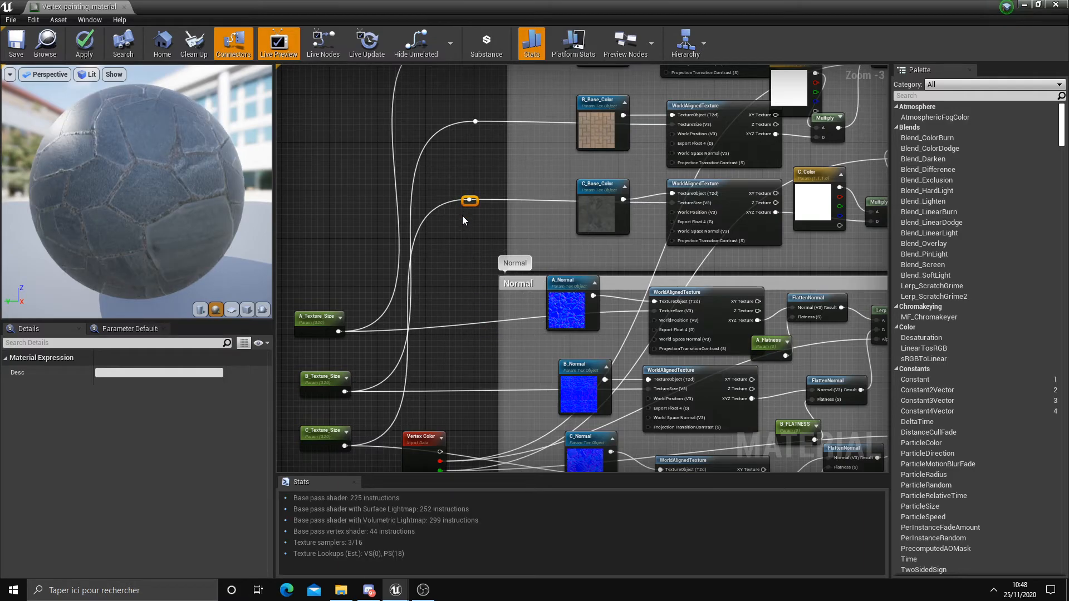
Step: Apply the changes made to the Vertex_painting_material graph
right_click_drag(466, 216, 335, 333)
scroll(335, 333, "down", 1)
scroll(677, 271, "up", 2)
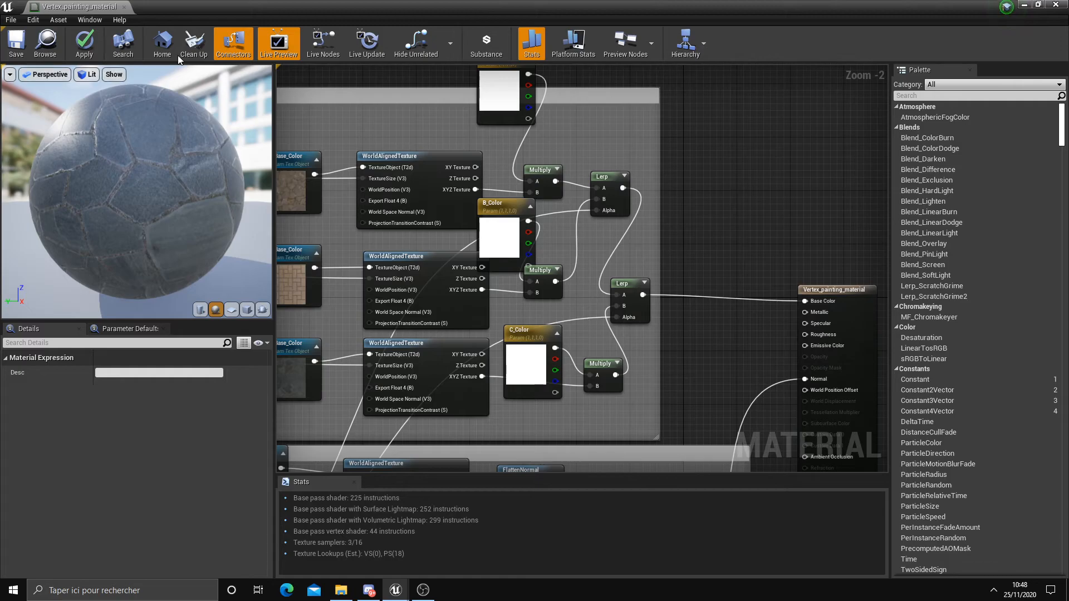
left_click(91, 52)
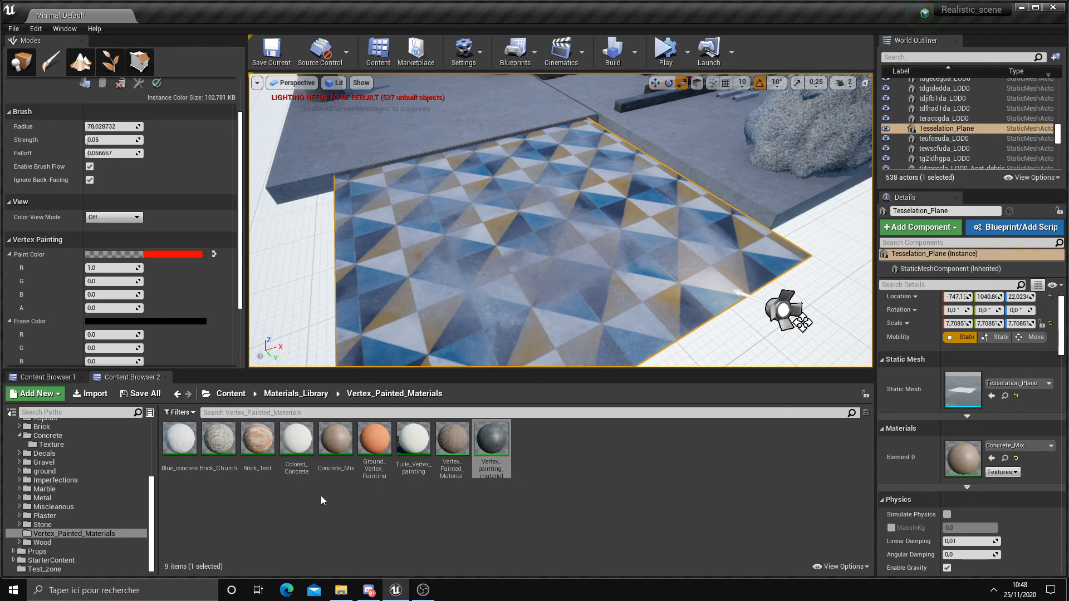
Step: Open the Concrete_Mix material instance from Vertex_Painted_Materials and place its editor window beside the painted plane in the level viewport
double_click(341, 447)
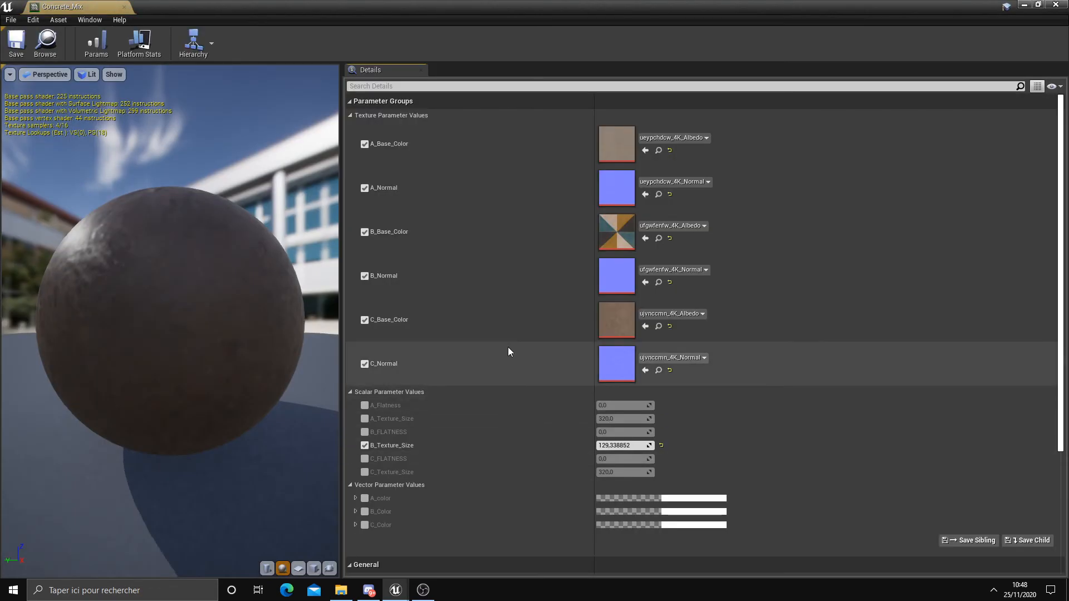
scroll(472, 396, "down", 1)
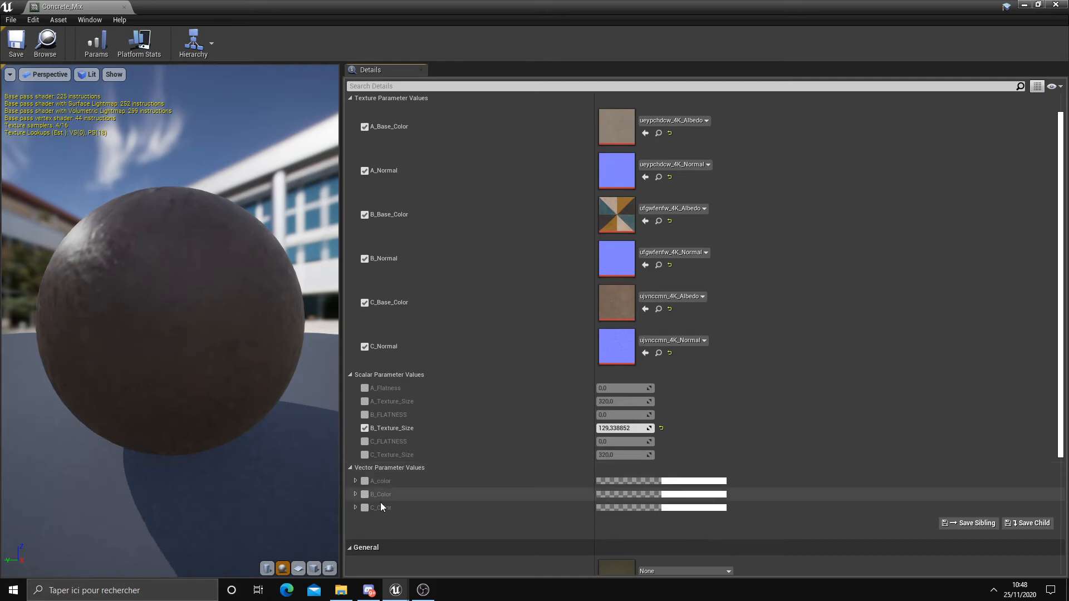
left_click_drag(420, 36, 193, 62)
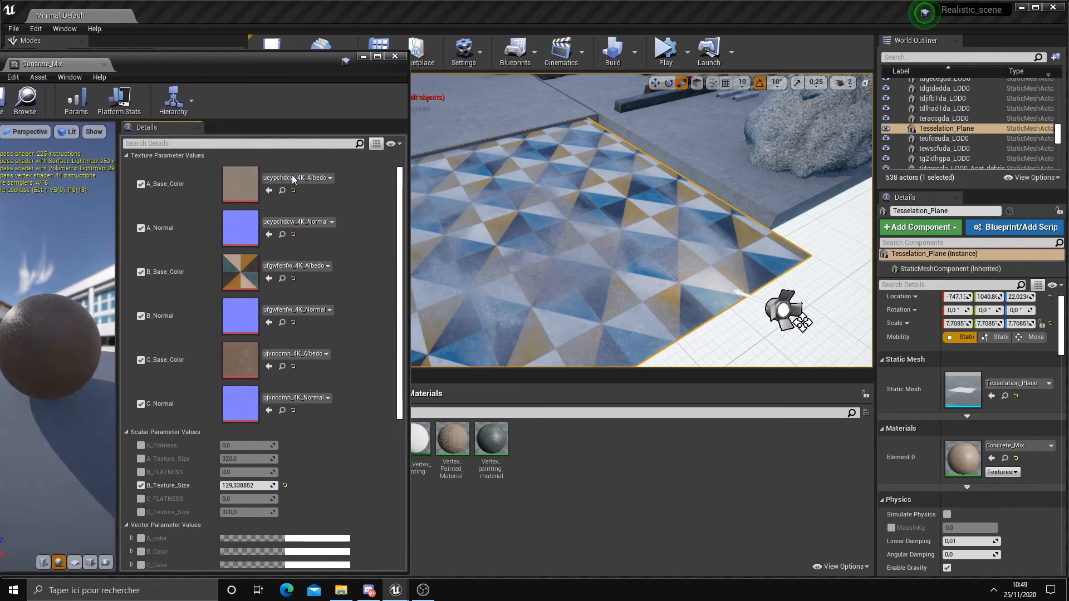
Step: Enable the A_color override in Concrete_Mix, try tints on its color wheel, and set the saturation to 0 for white
scroll(262, 511, "down", 1)
left_click(141, 520)
left_click(289, 521)
left_click_drag(391, 287, 255, 238)
left_click(201, 295)
left_click(301, 297)
mouse_move(301, 297)
left_mouse_down()
mouse_move(303, 308)
mouse_move(269, 323)
mouse_move(255, 353)
mouse_move(222, 342)
mouse_move(222, 319)
mouse_move(211, 369)
mouse_move(216, 302)
mouse_move(238, 294)
mouse_move(230, 323)
left_mouse_up()
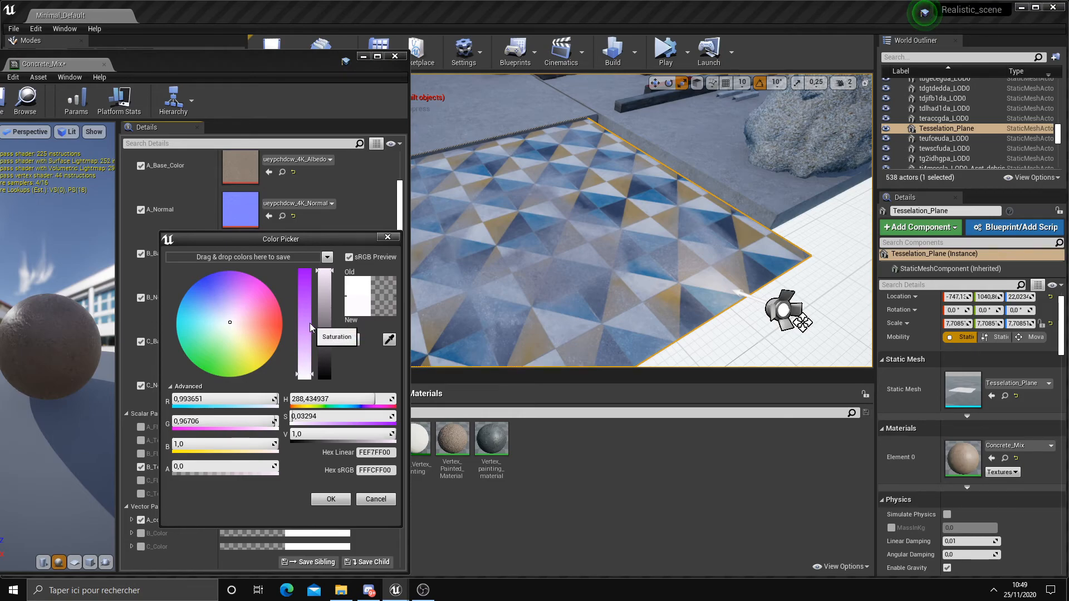
left_click(309, 376)
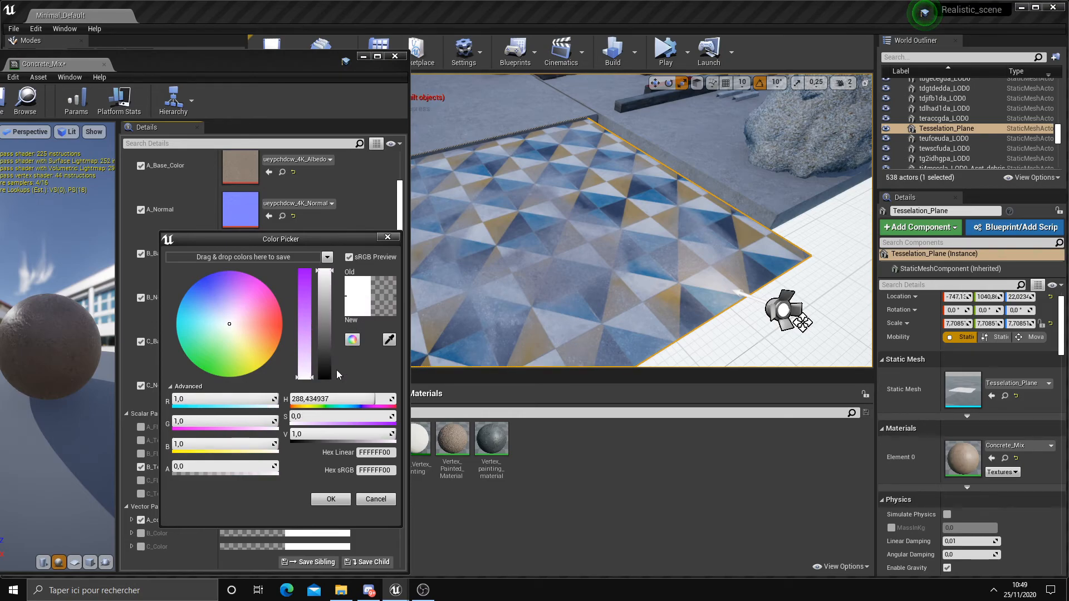